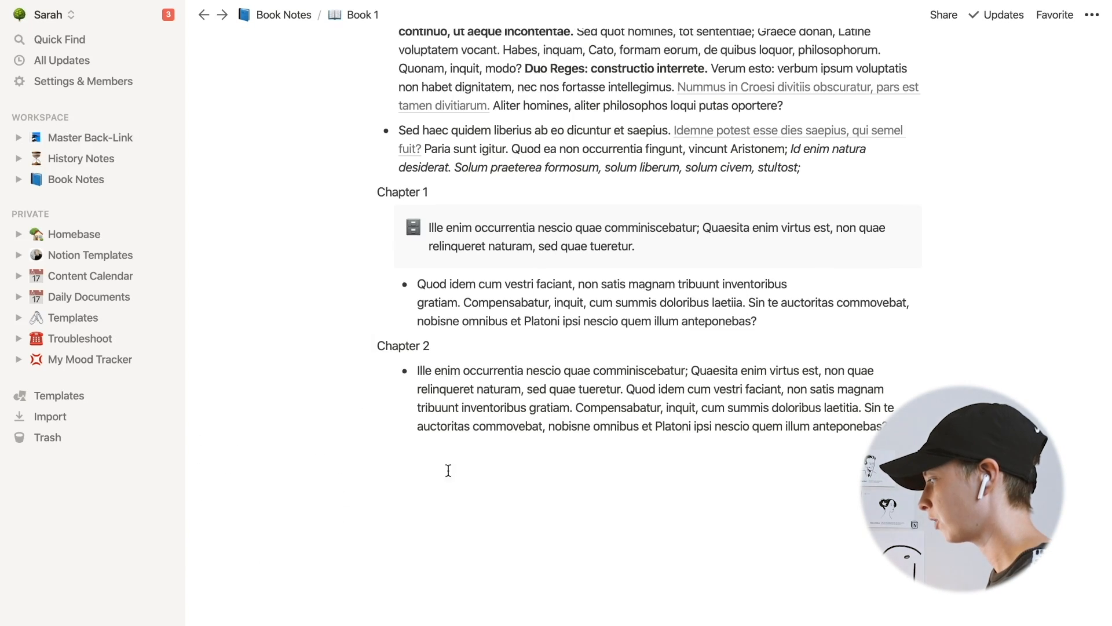
left_click(434, 479)
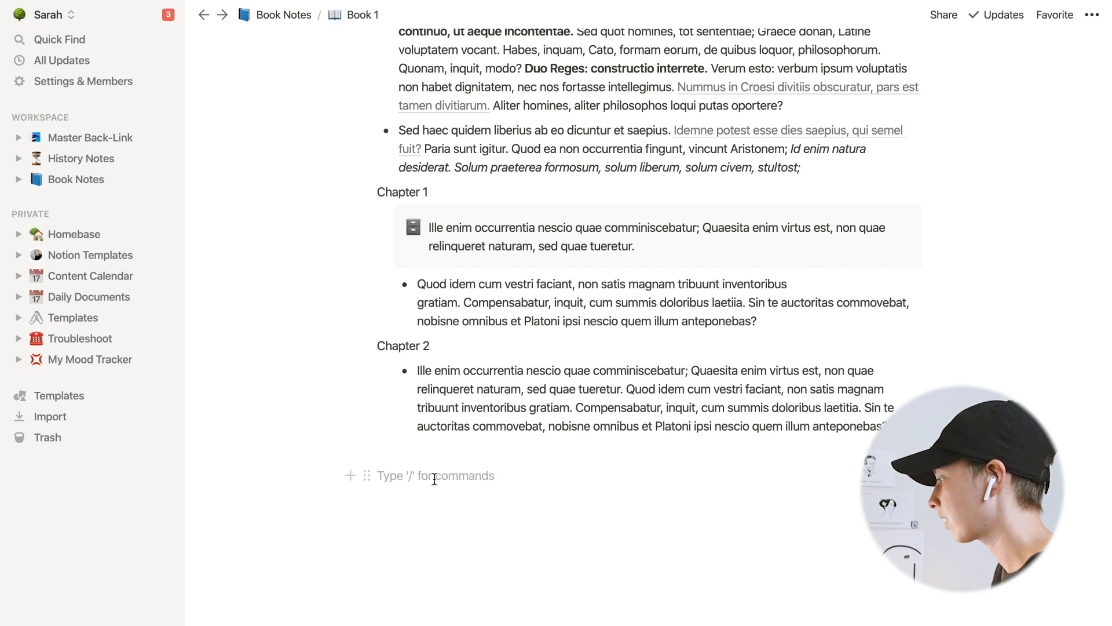
type("[[")
key("BackSpace")
key("BackSpace")
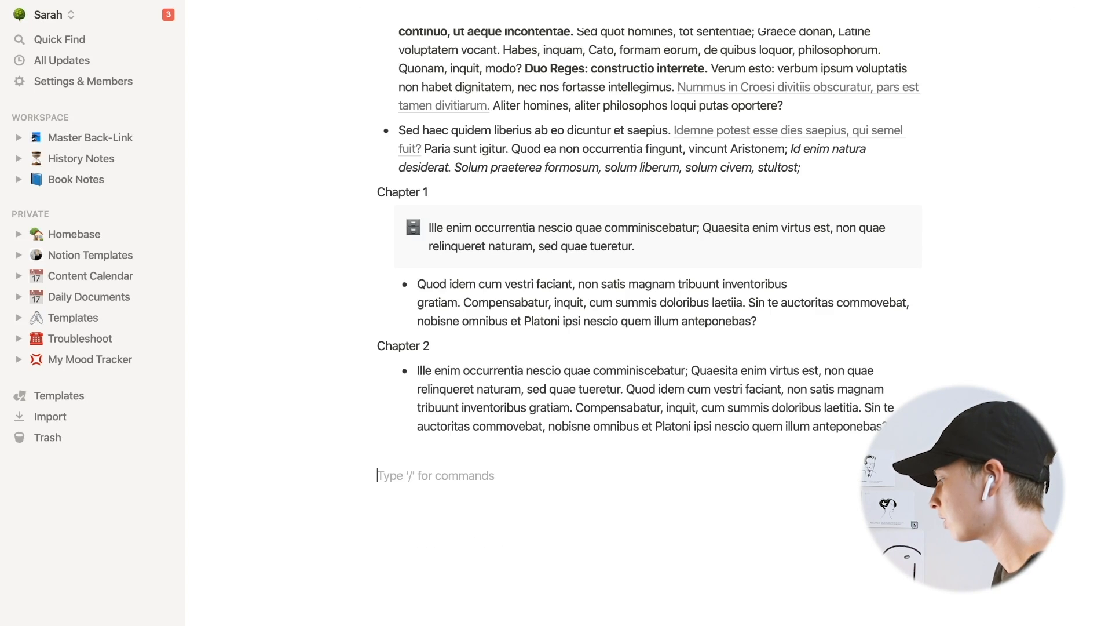
type("+")
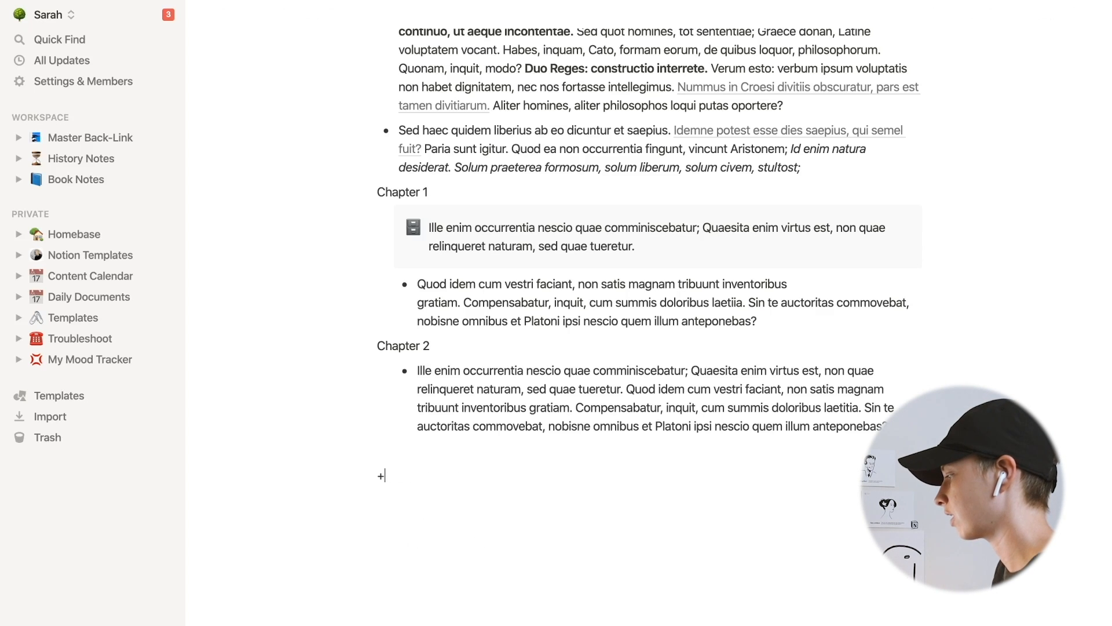
type("gd")
key("BackSpace")
key("BackSpace")
key("BackSpace")
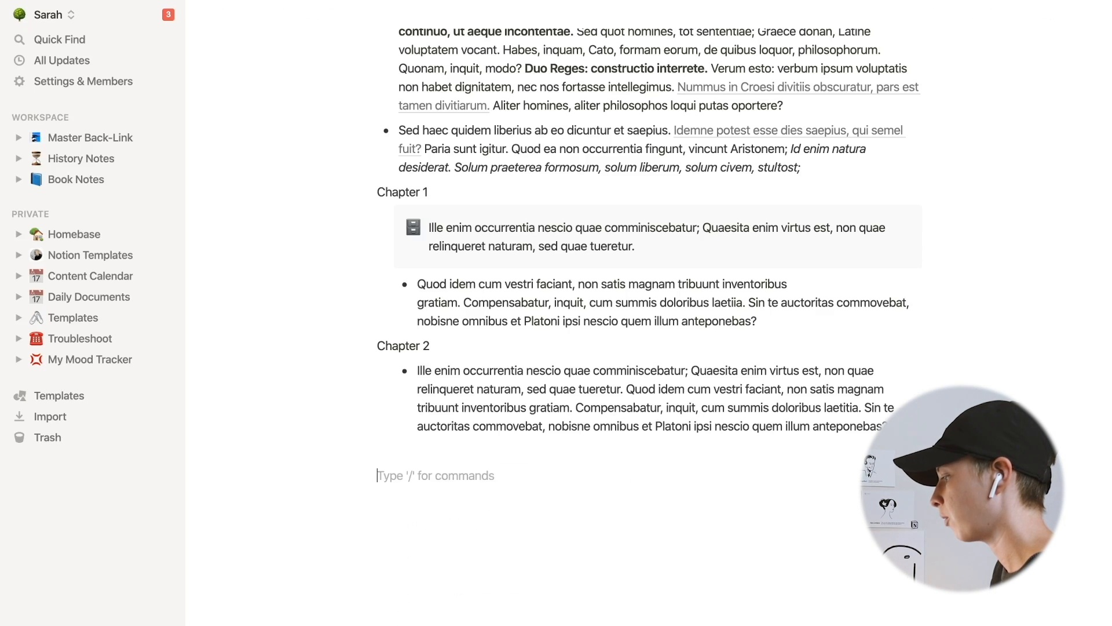
type("@fjss")
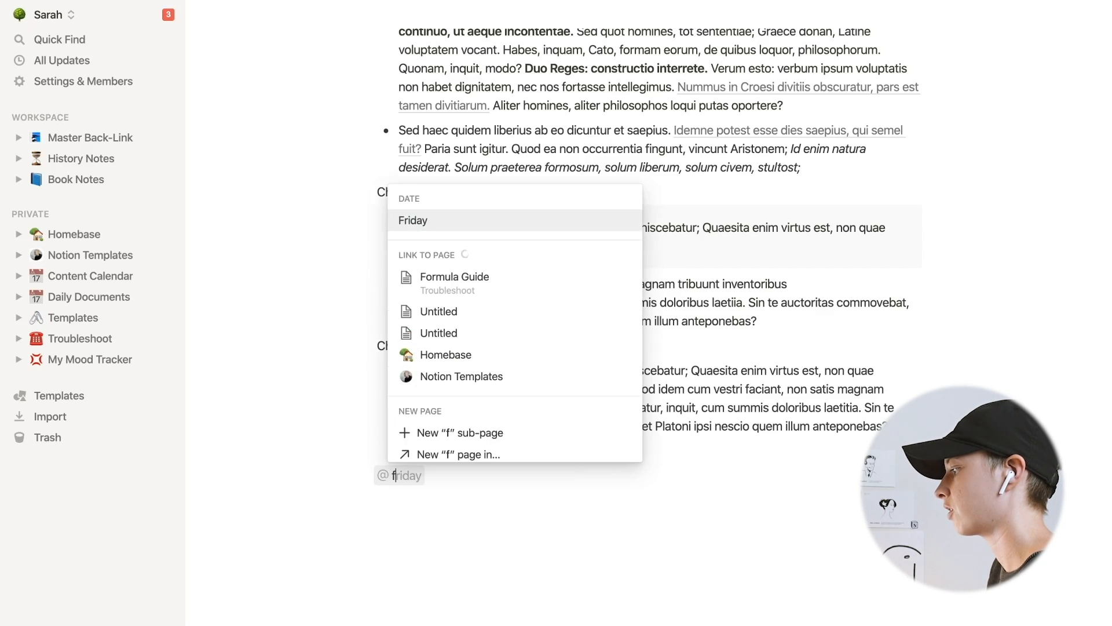
key("BackSpace")
key("BackSpace")
key("BackSpace")
key("BackSpace")
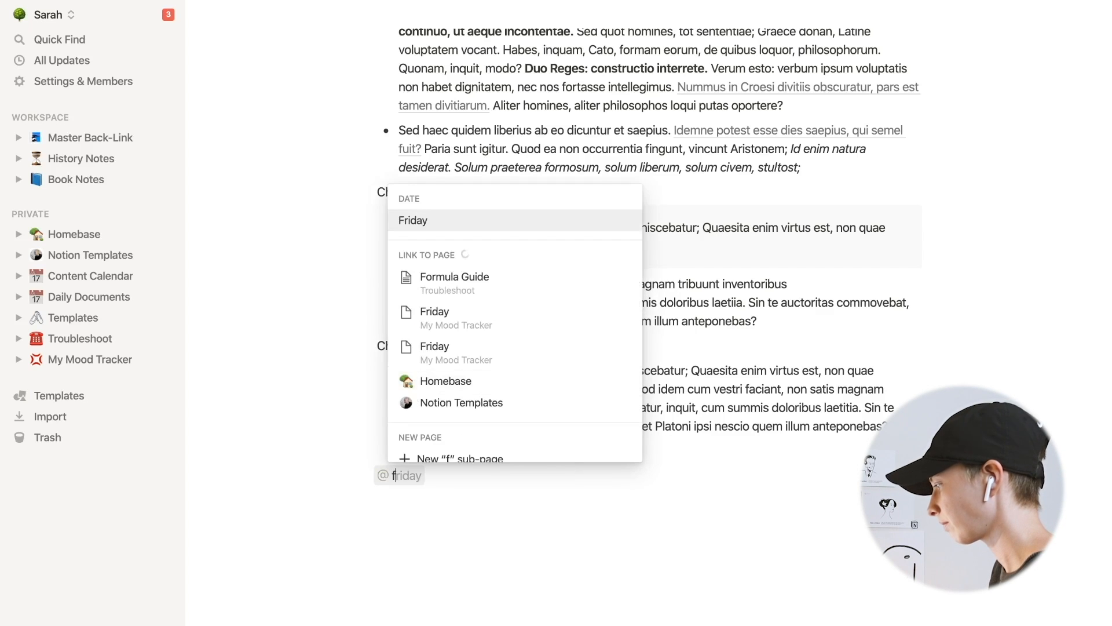
key("Escape")
key("BackSpace")
- Link a new page named New Test Page, created inside Master Back-Link, at the end of Book 1
type("[[")
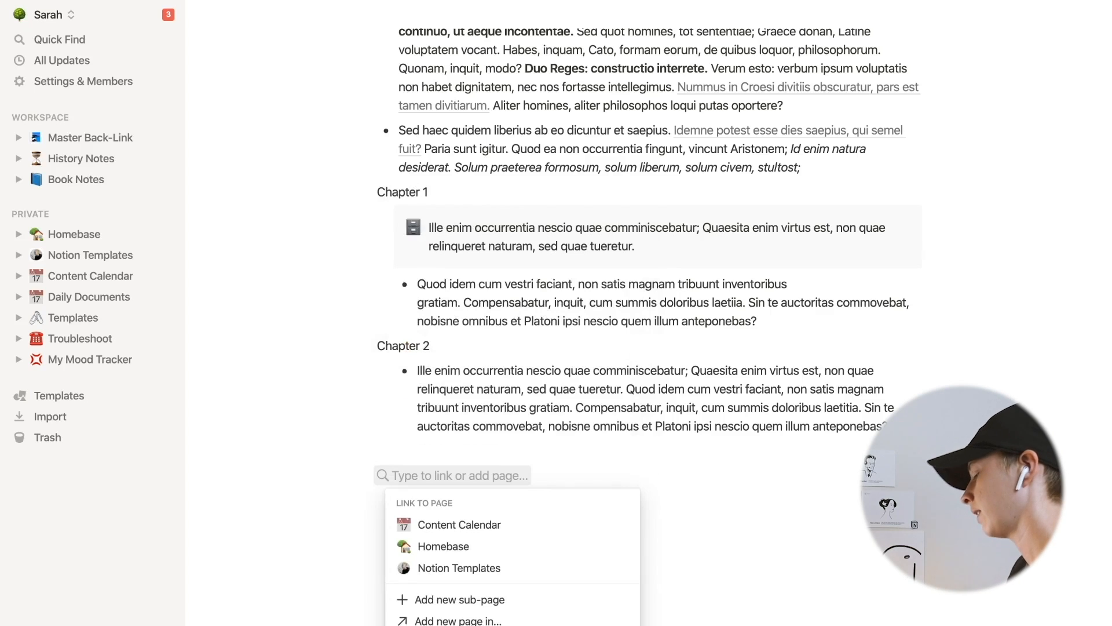
type("i")
key("BackSpace")
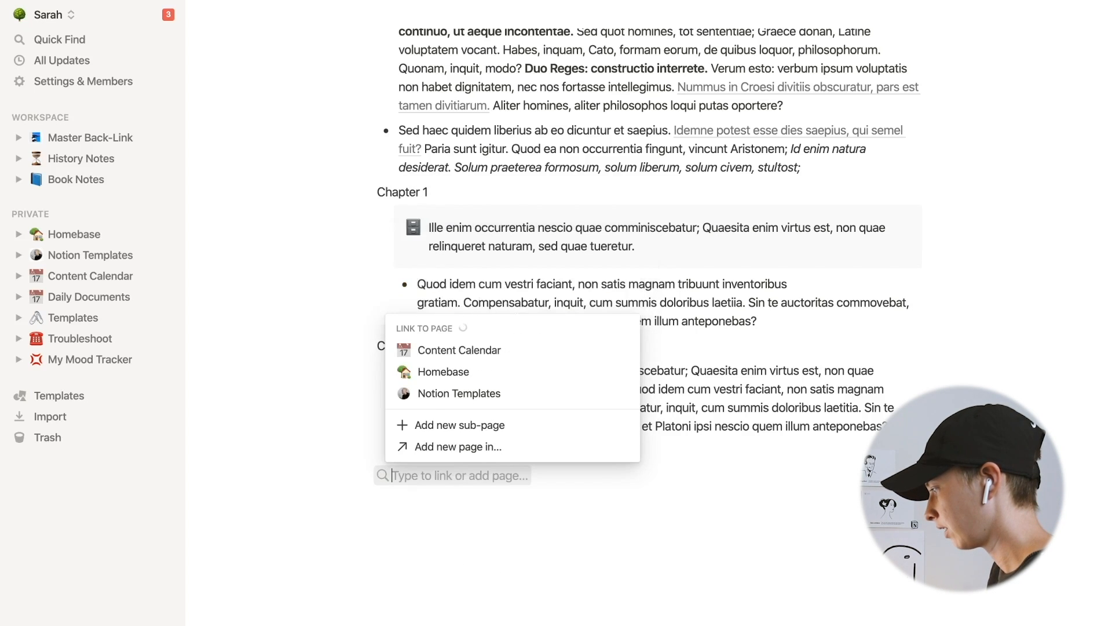
type("U")
key("BackSpace")
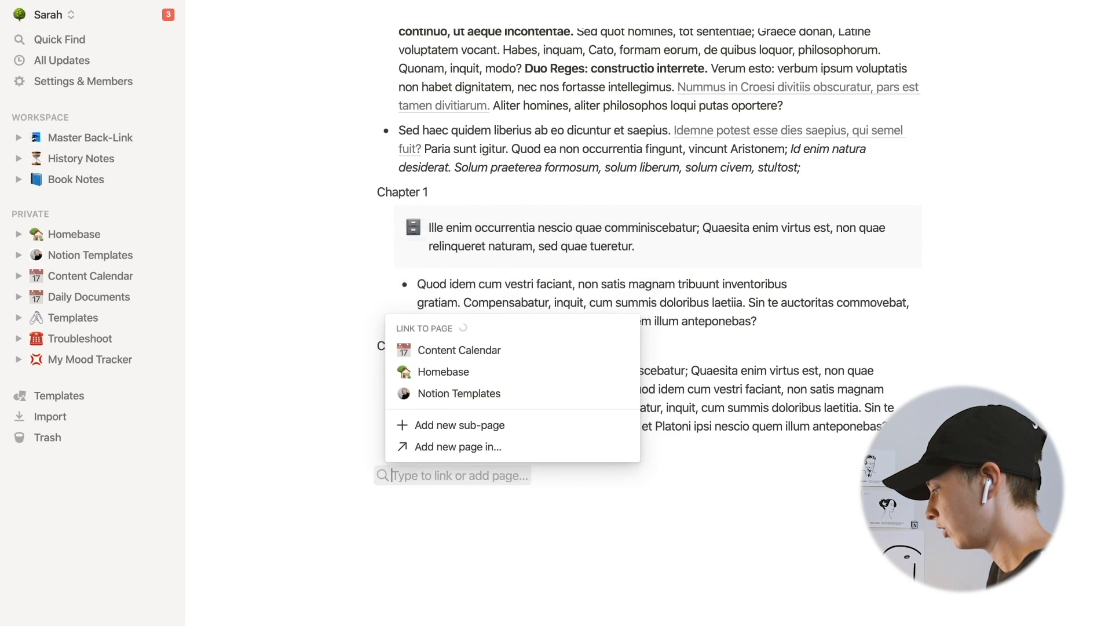
type("New Test P")
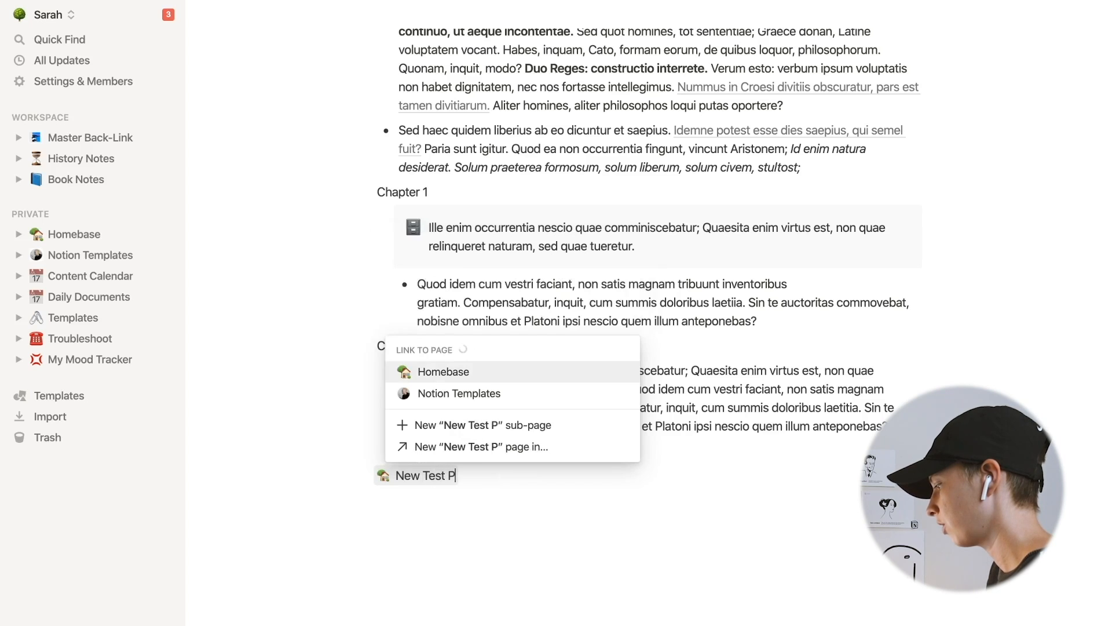
type("age")
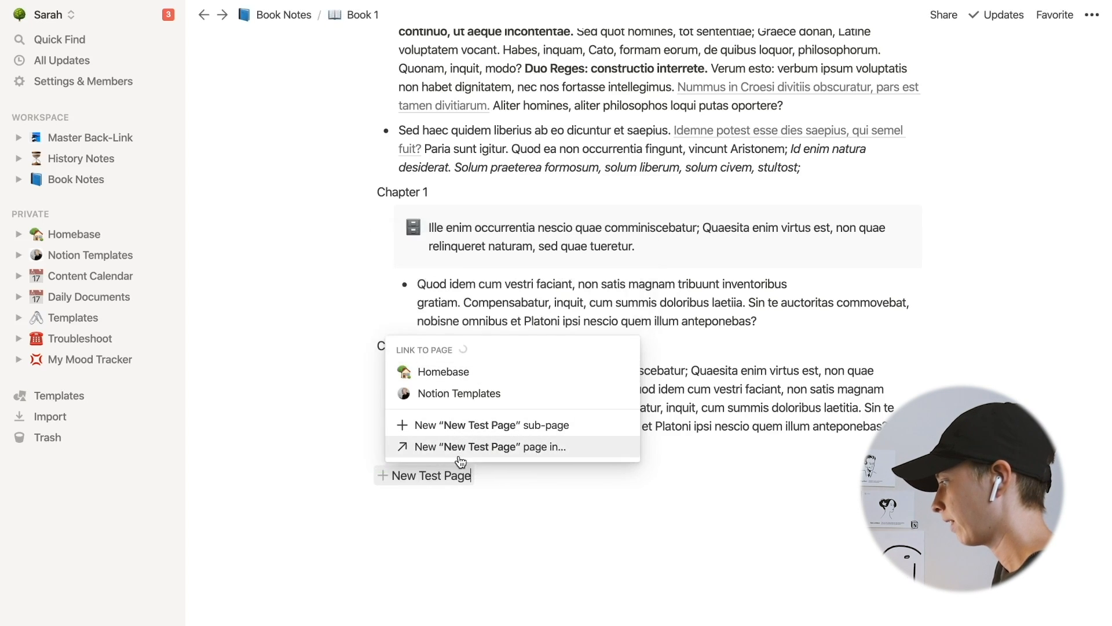
mouse_move(461, 459)
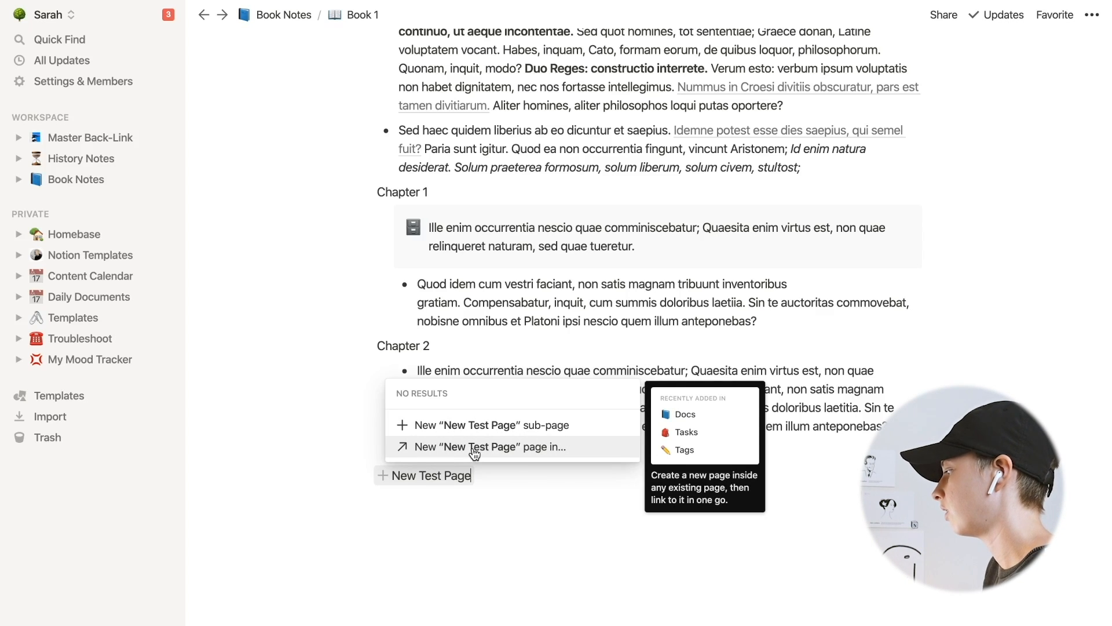
left_click(474, 447)
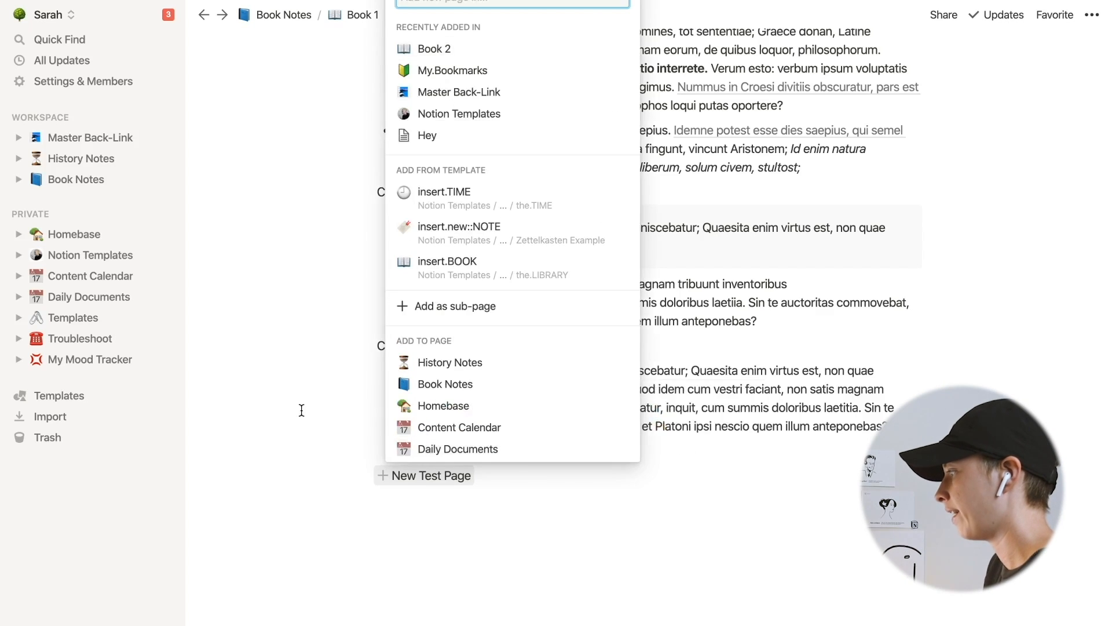
type("Master ")
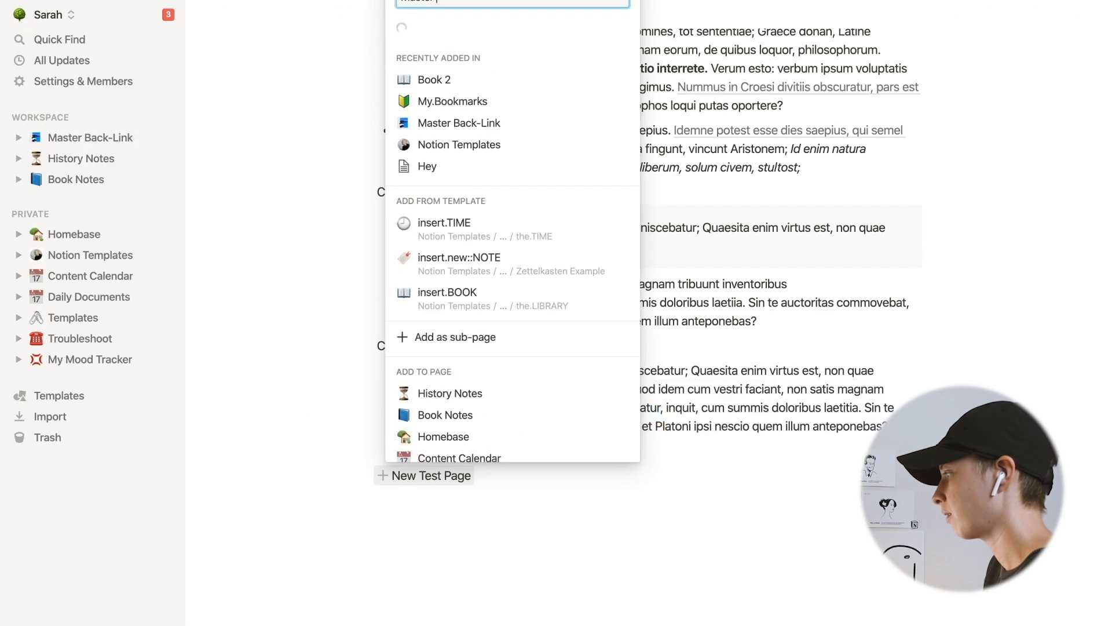
type("Back-Li")
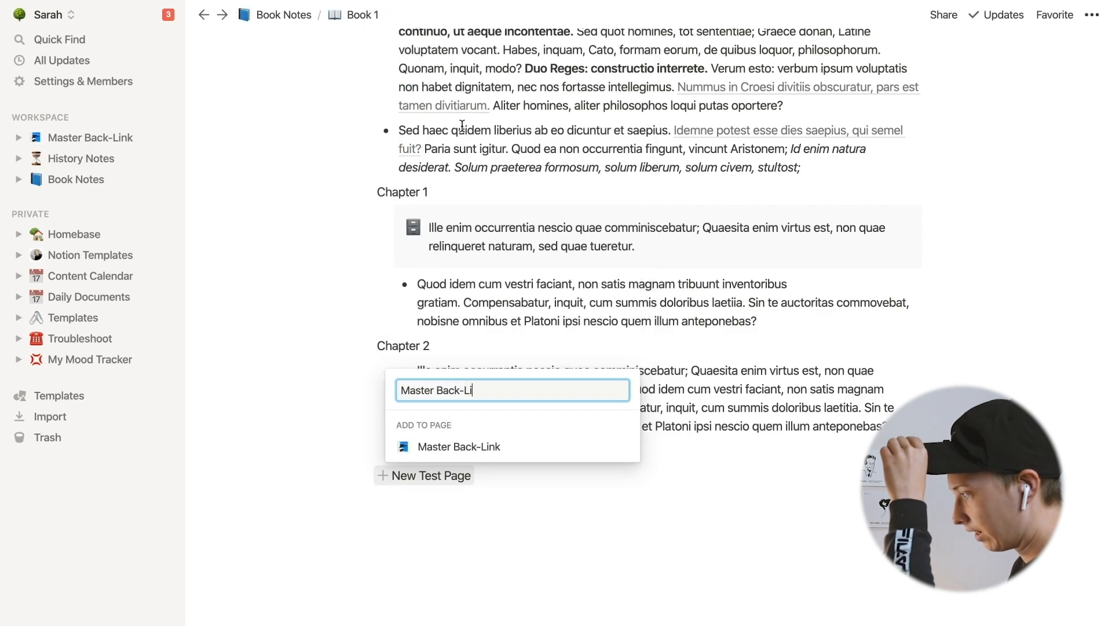
left_click(486, 451)
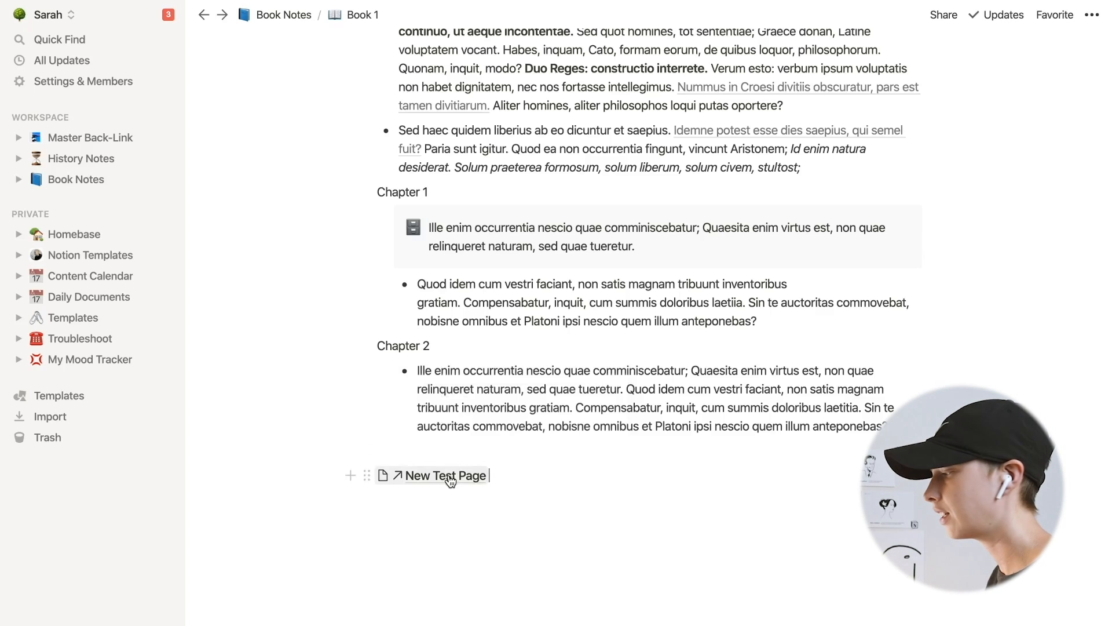
- Inspect New Test Page, its parent Master Back-Link page and its backlink to Book 1
left_click(449, 477)
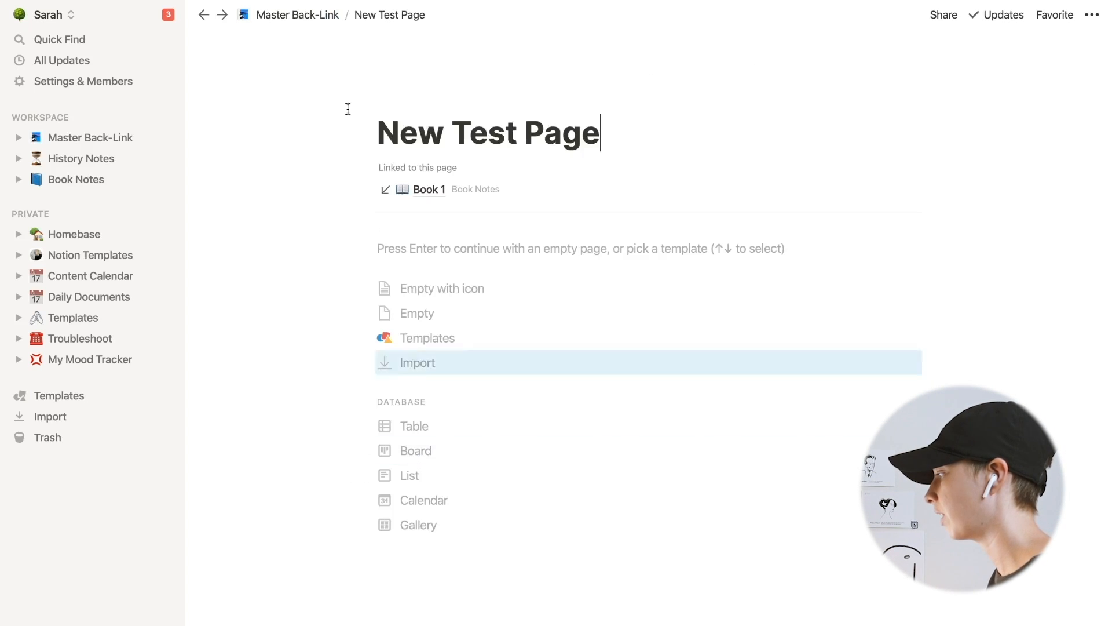
left_click(298, 18)
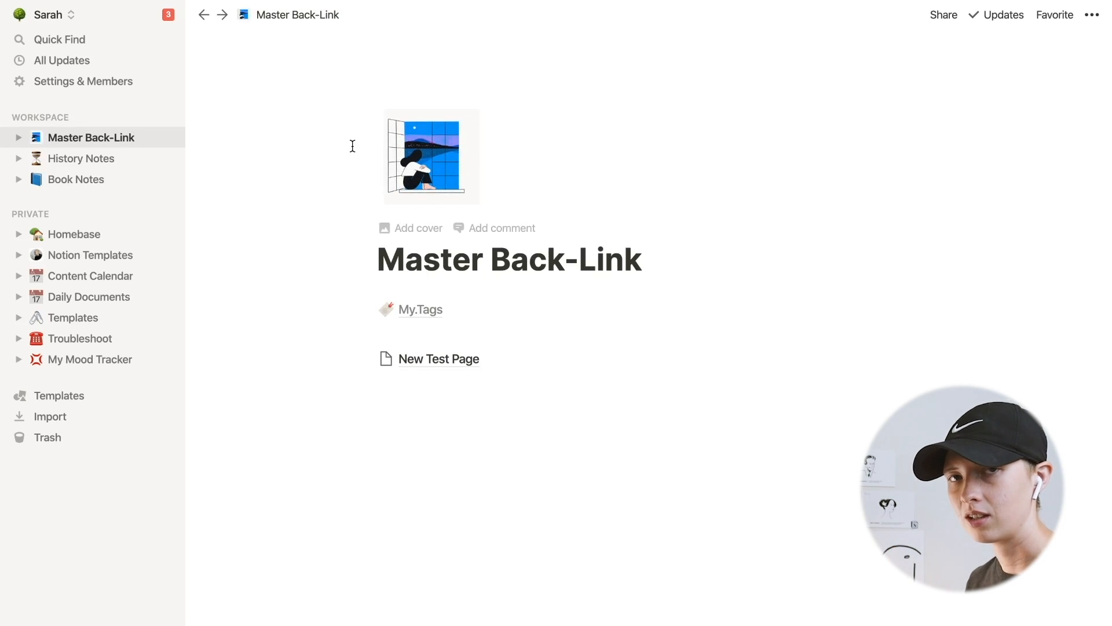
left_click(412, 362)
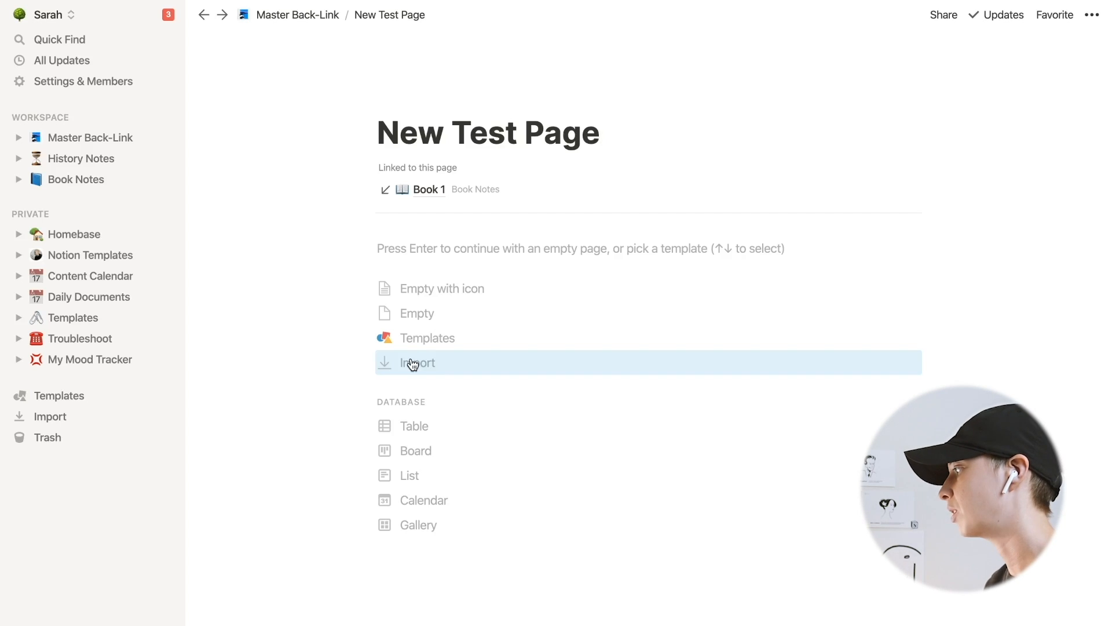
left_click(424, 191)
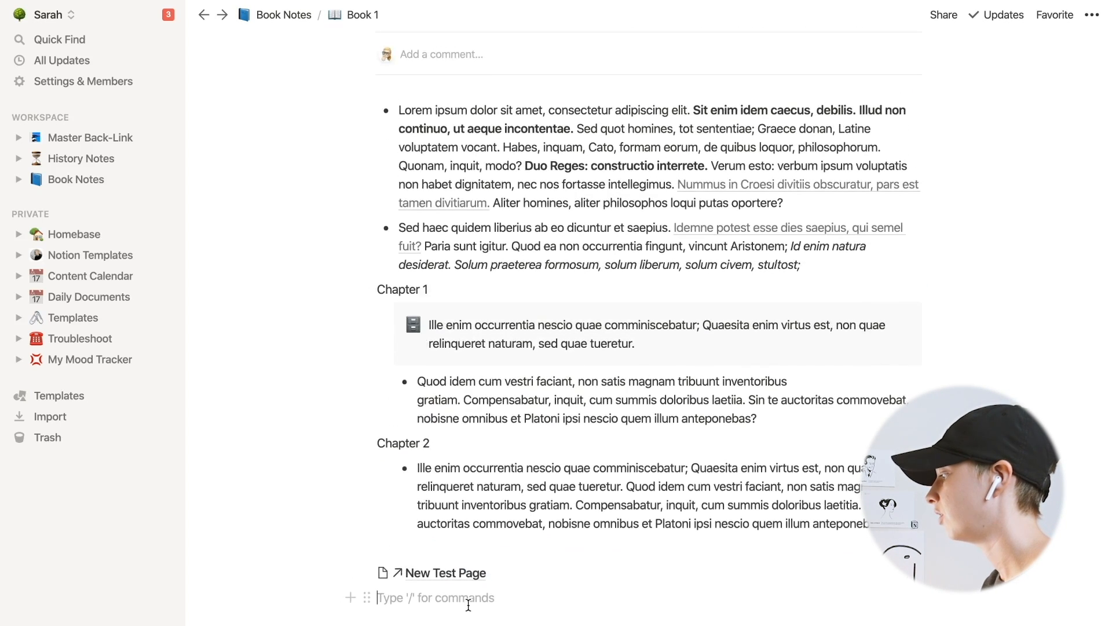
- Open Book 2 from Book Notes and mention New Test Page in an empty line at the end
scroll(454, 484, "up", 2)
scroll(454, 484, "up", 3)
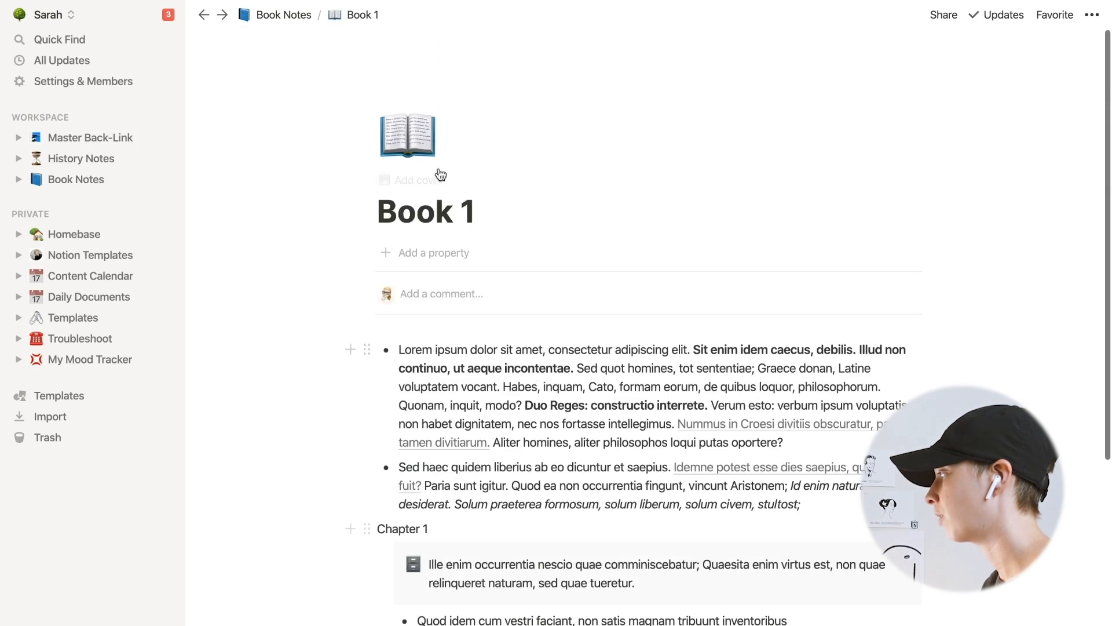
left_click(305, 15)
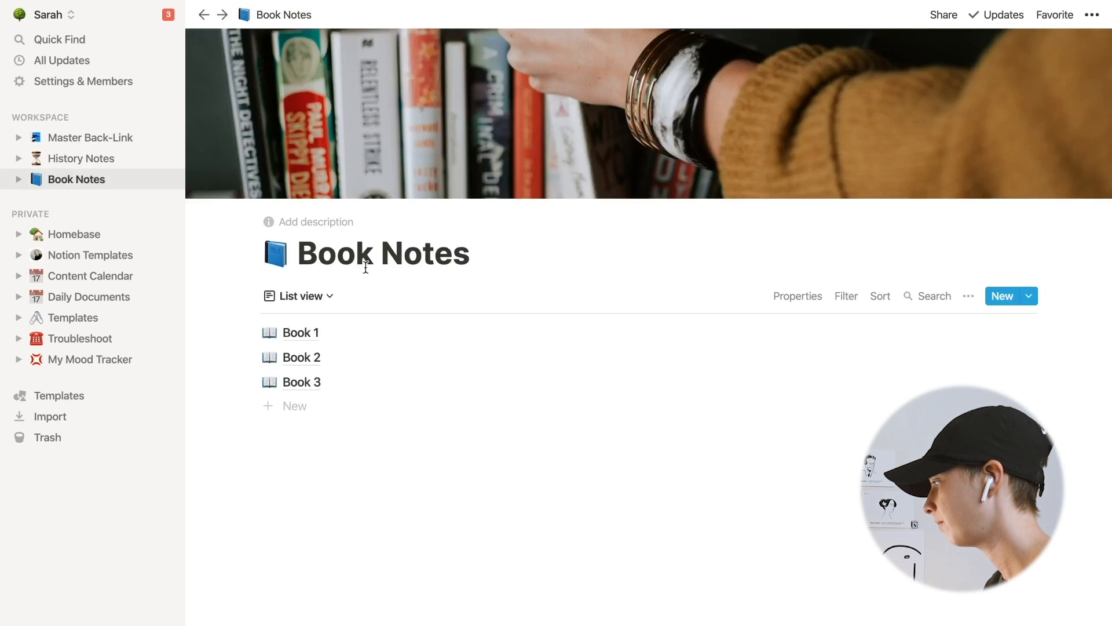
left_click(302, 357)
left_click(445, 473)
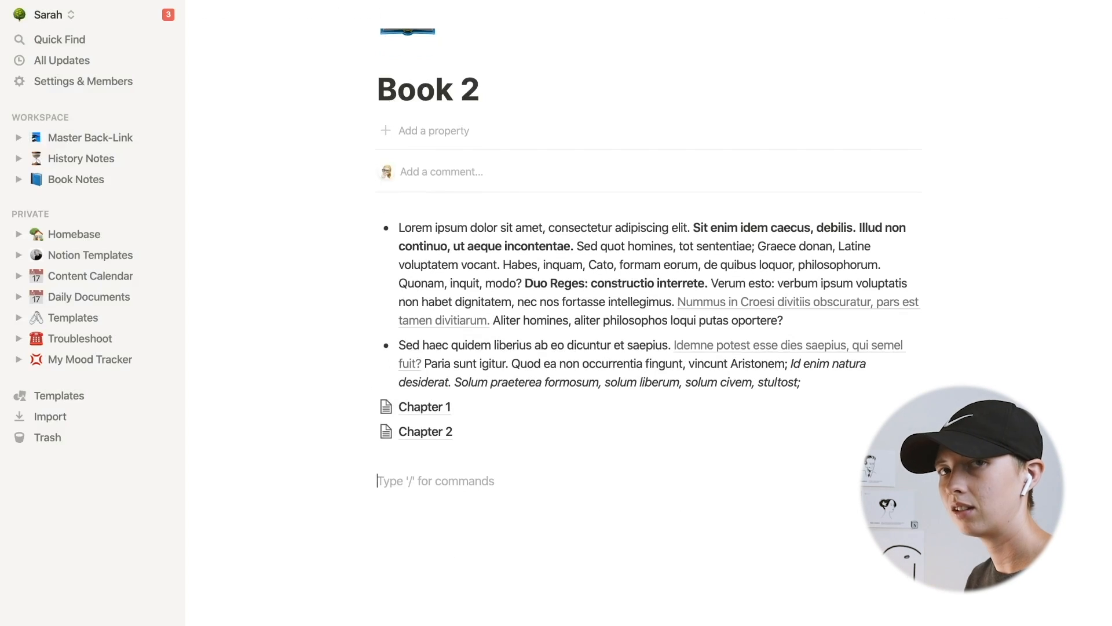
type("@")
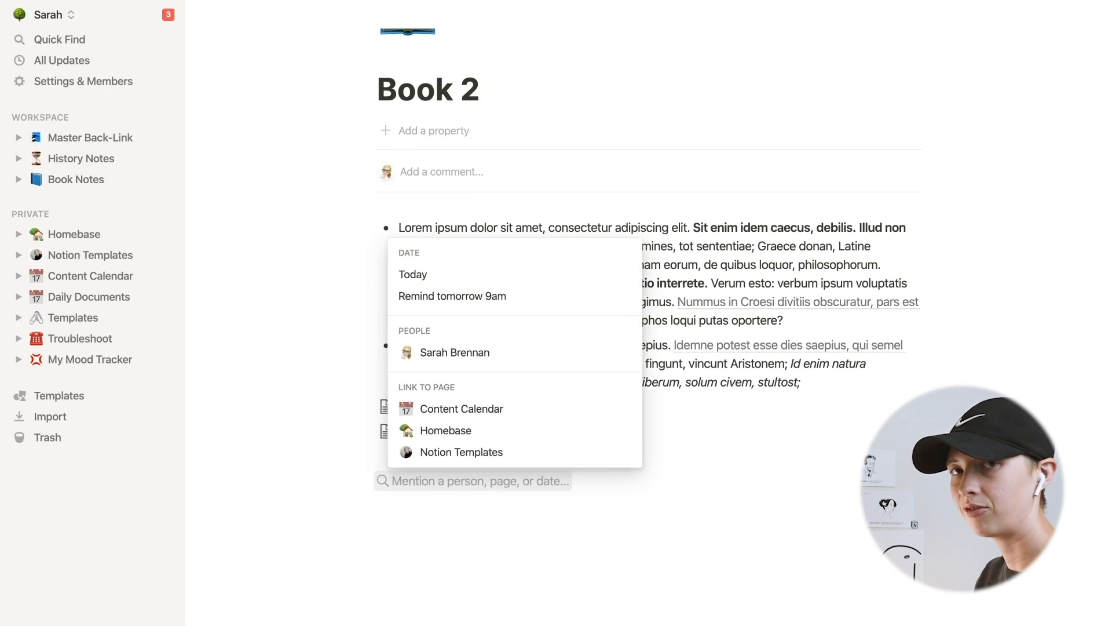
type("New Test Page")
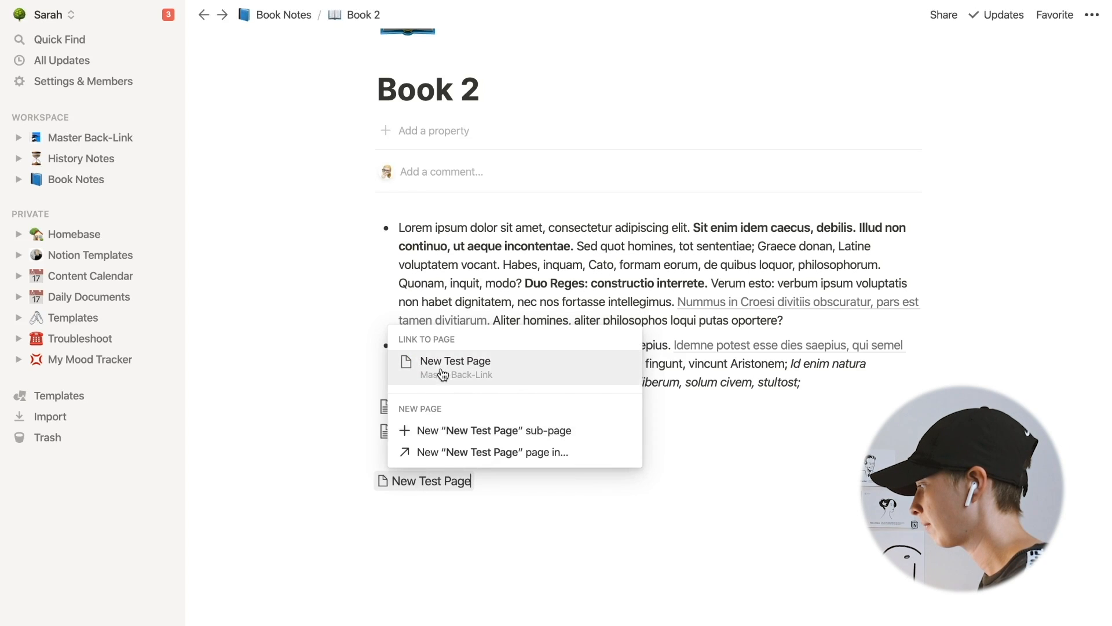
left_click(442, 373)
left_click(425, 483)
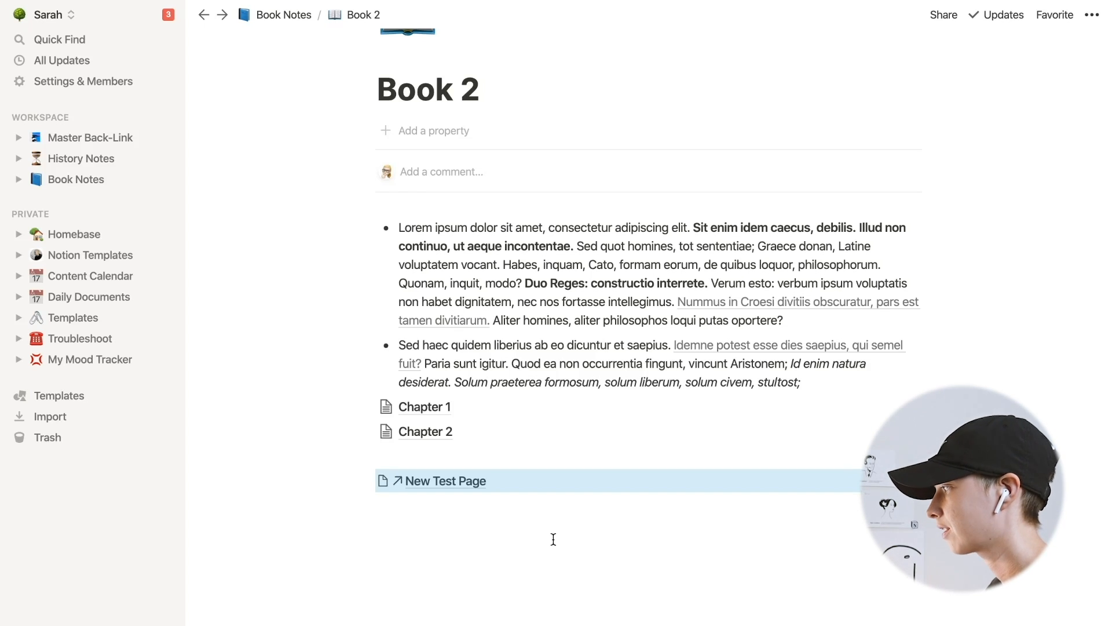
- Delete New Test Page from the Master Back-Link page
scroll(553, 538, "up", 2)
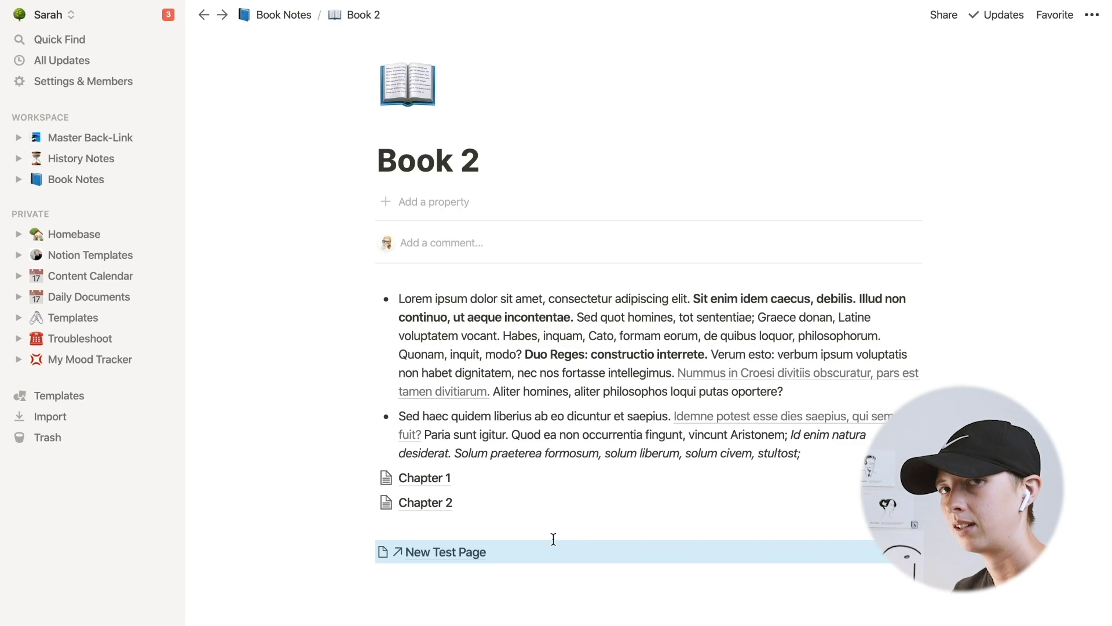
left_click(110, 140)
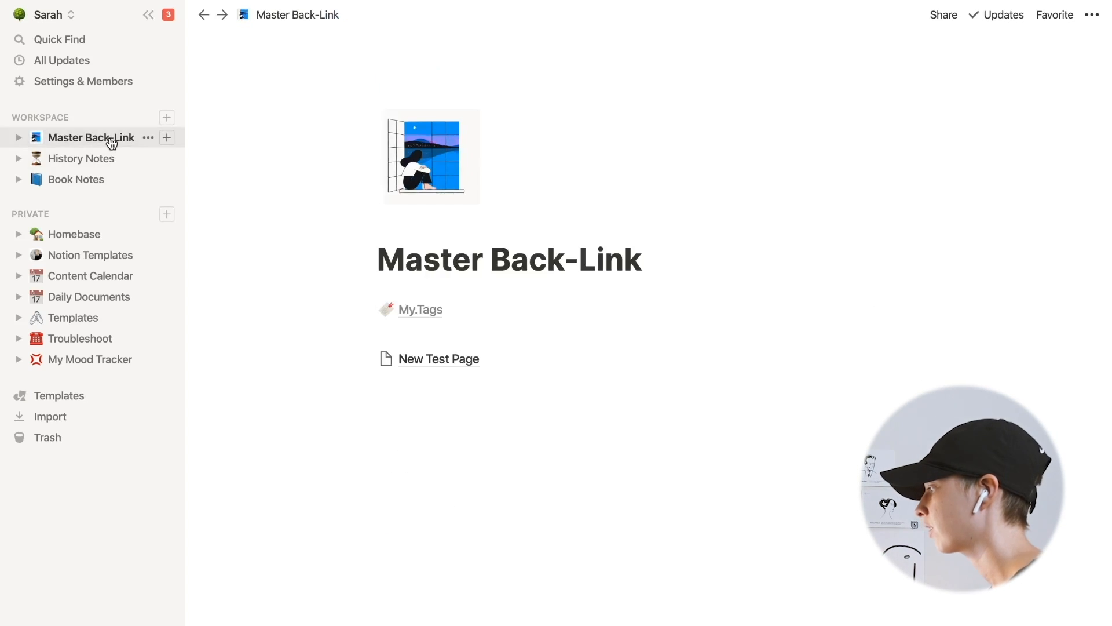
left_click(492, 361)
key("BackSpace")
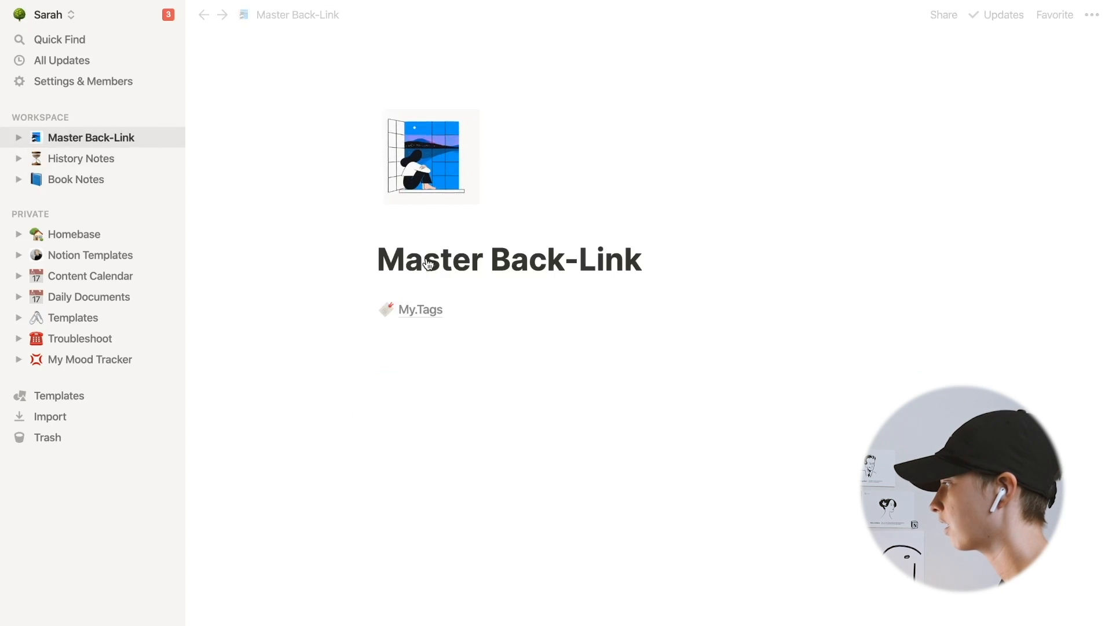
- Review Book 2, the My.Tags database and Book 1 after deleting the page
left_click(205, 16)
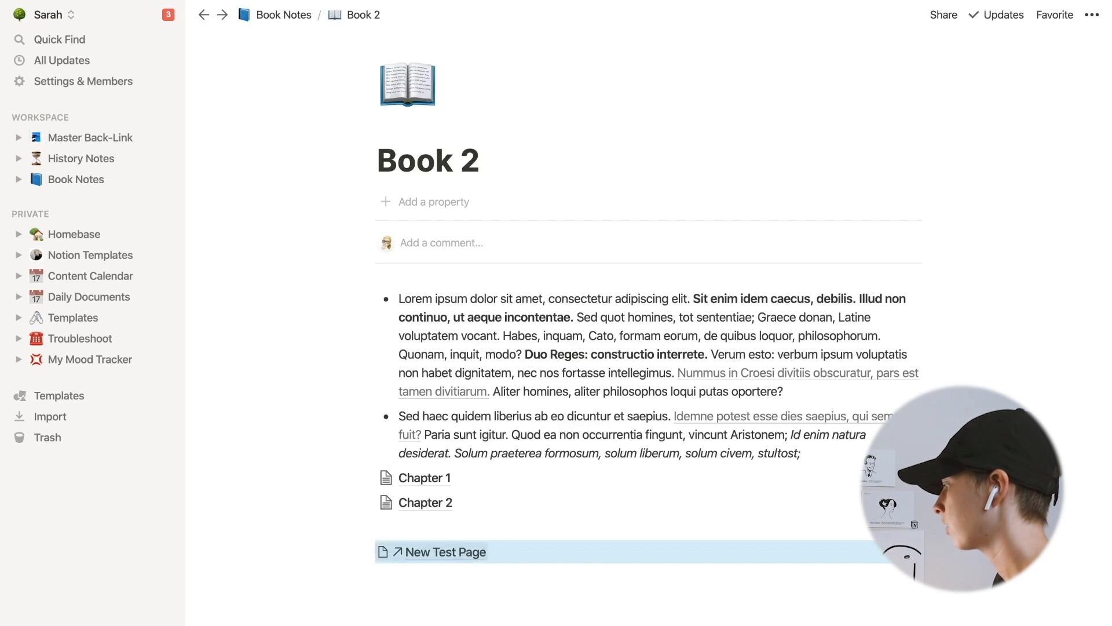
left_click(303, 18)
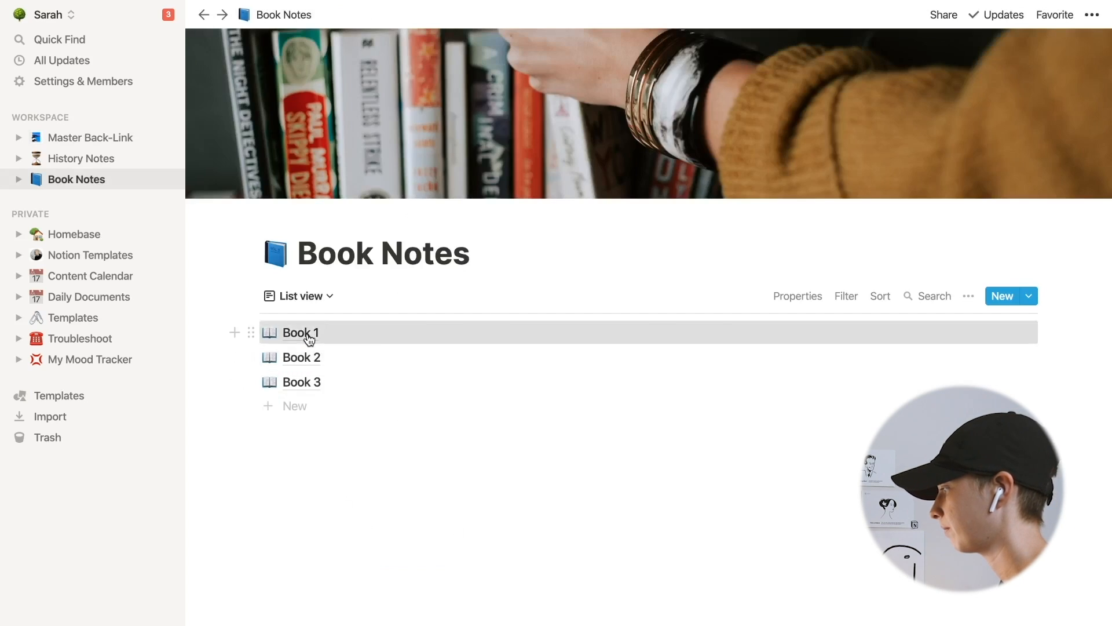
left_click(306, 334)
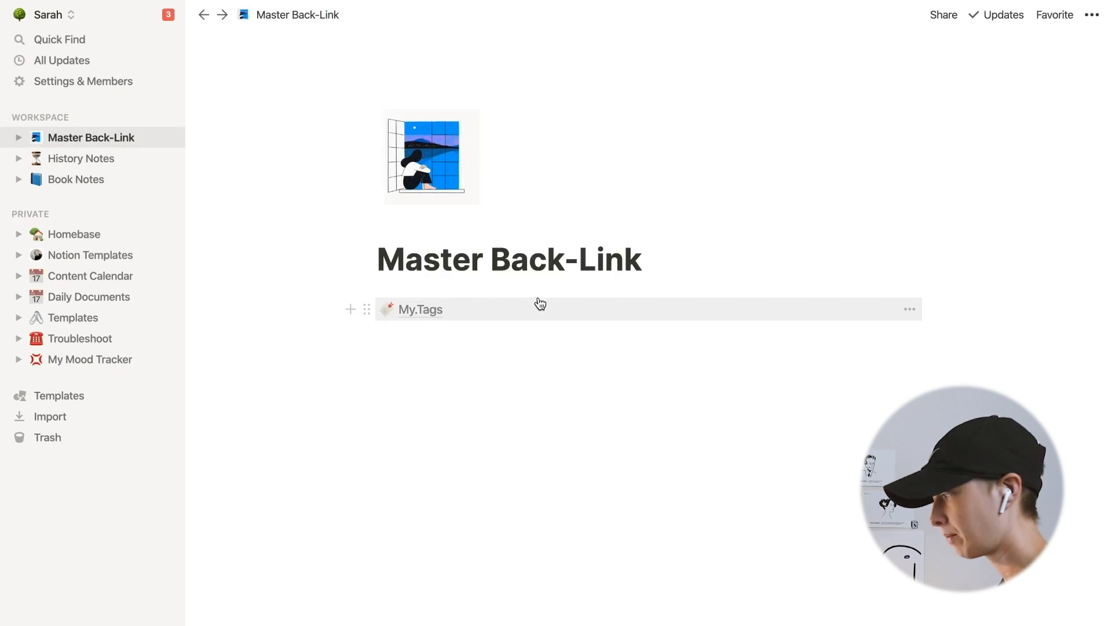
left_click(461, 312)
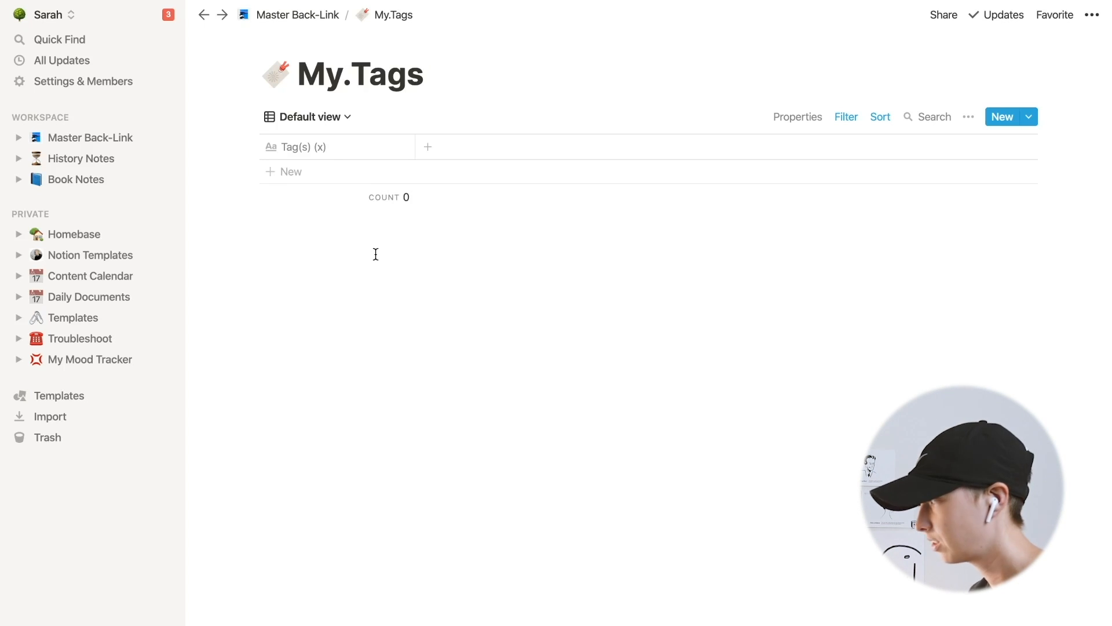
left_click(76, 179)
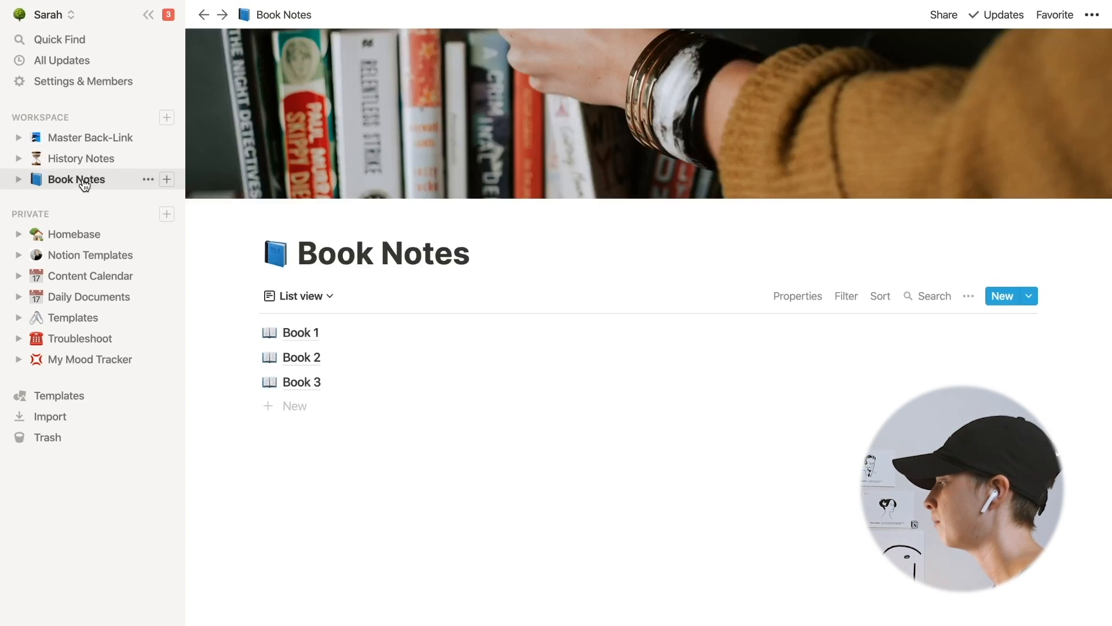
left_click(311, 332)
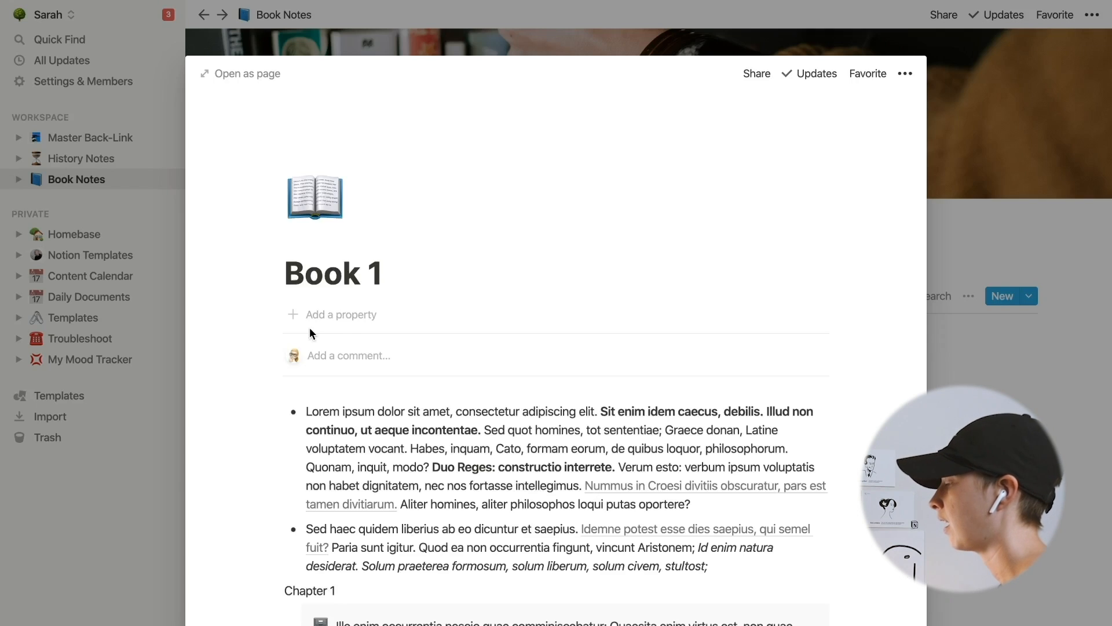
- Open Book 1 as a full page and add a link at its top to a new Self-Help page created in My.Tags
left_click(238, 81)
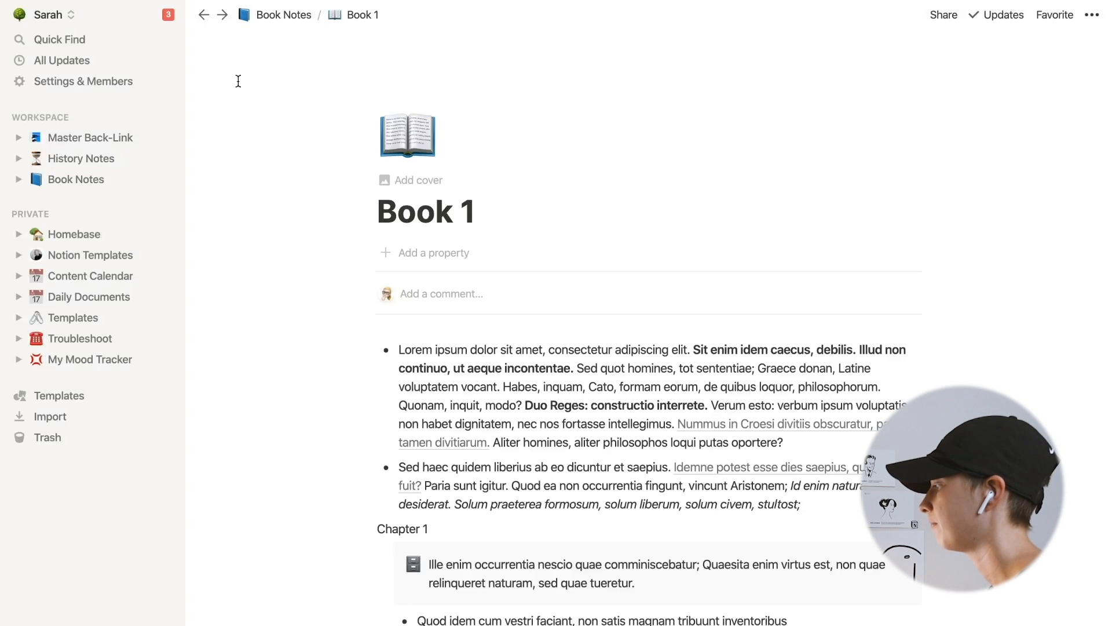
key("Return")
type("[[")
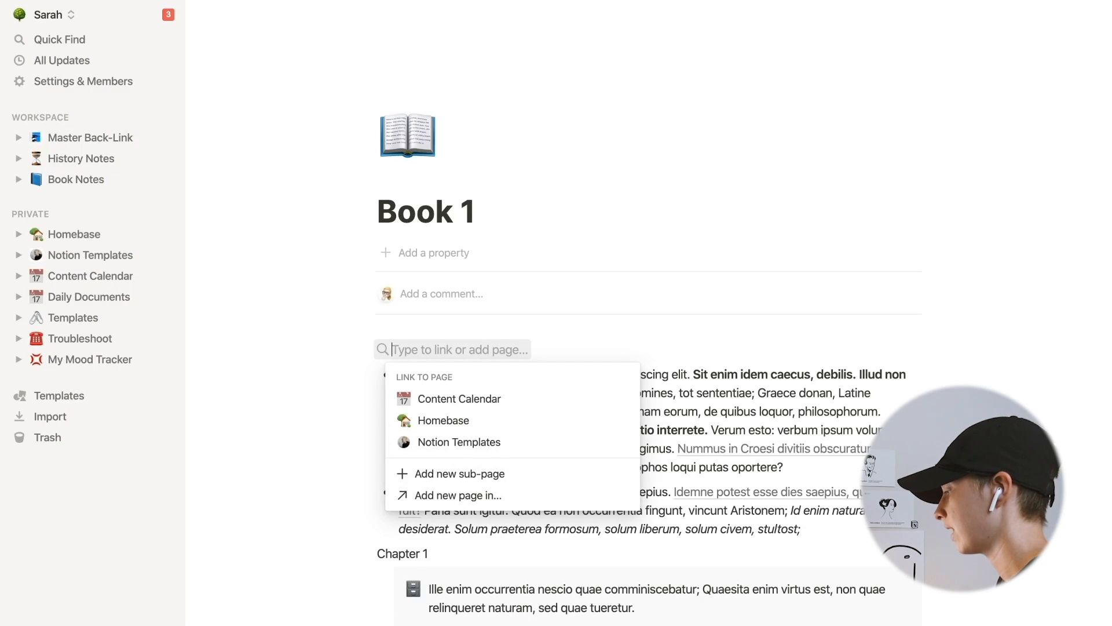
type("Self-Help")
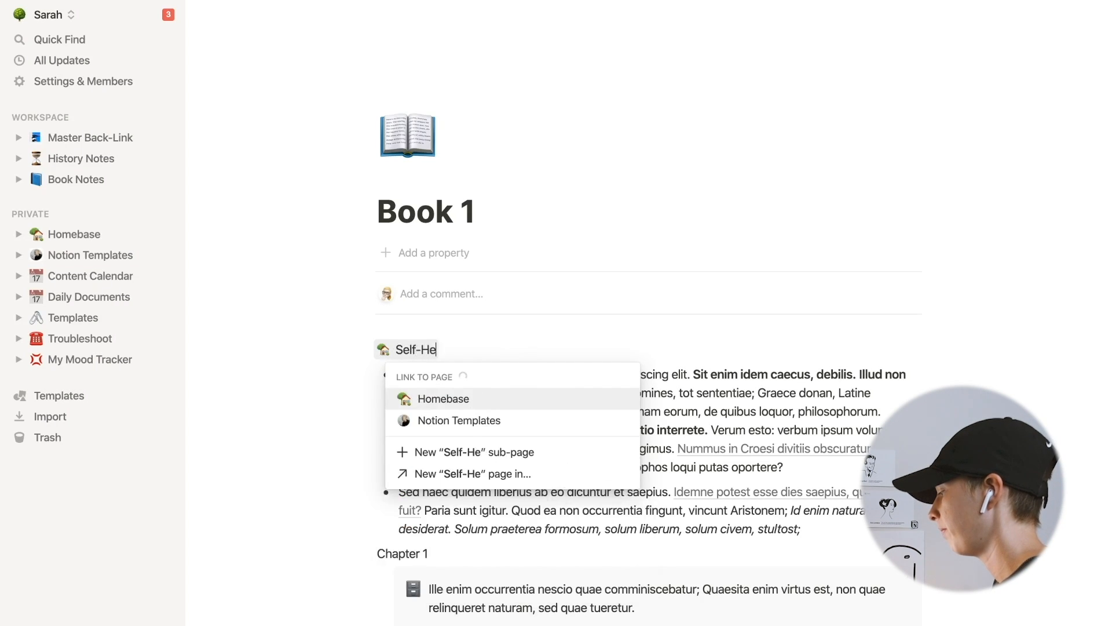
left_click(462, 479)
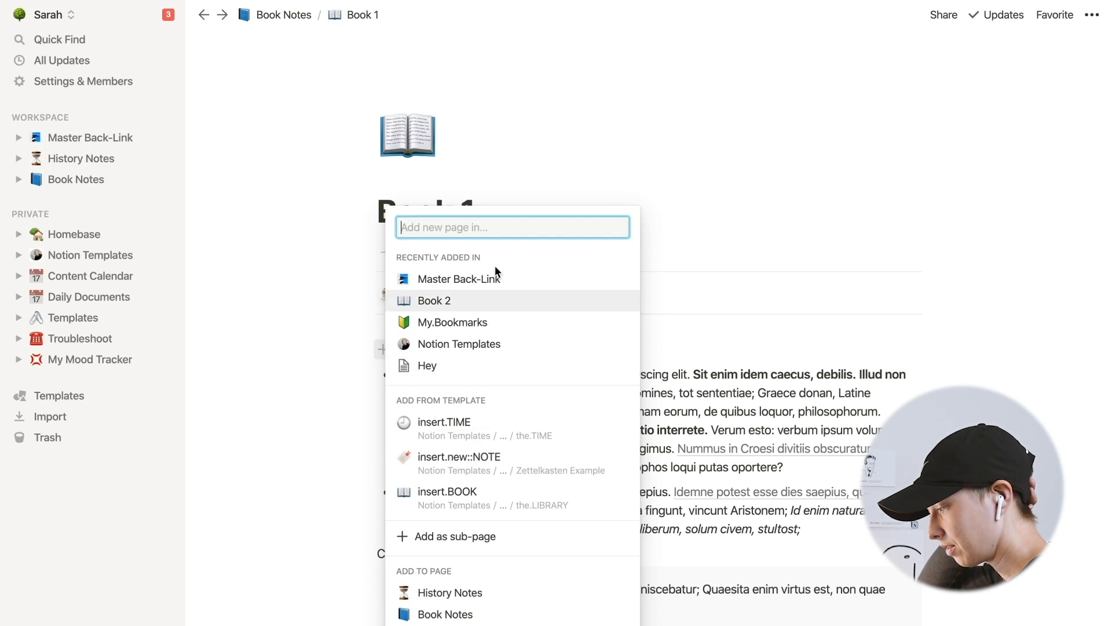
type("My.Tag")
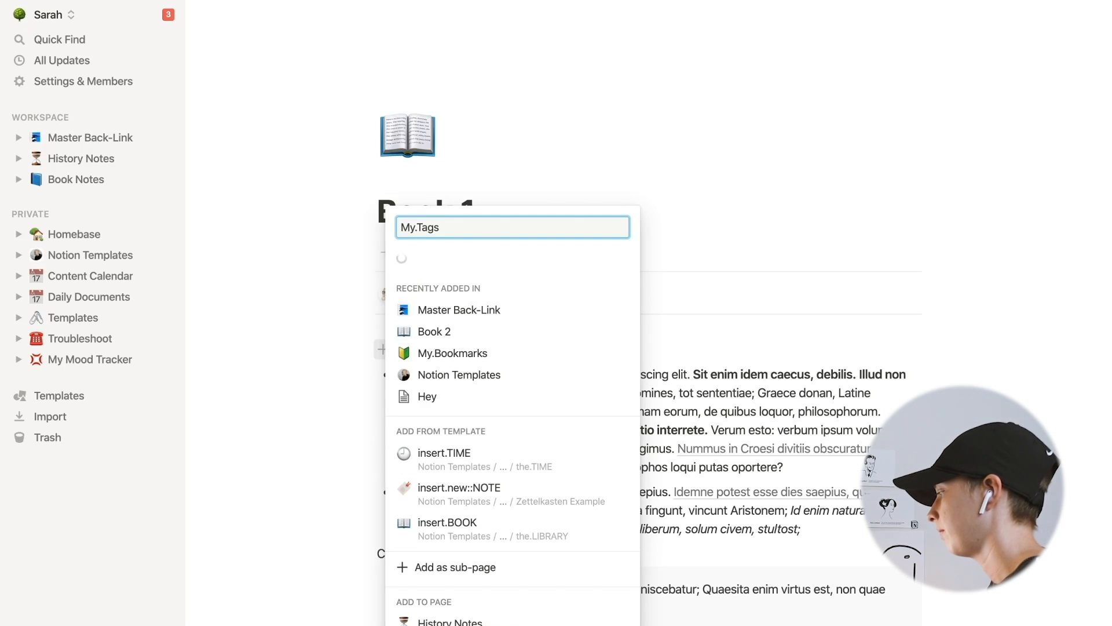
type("s")
left_click(485, 443)
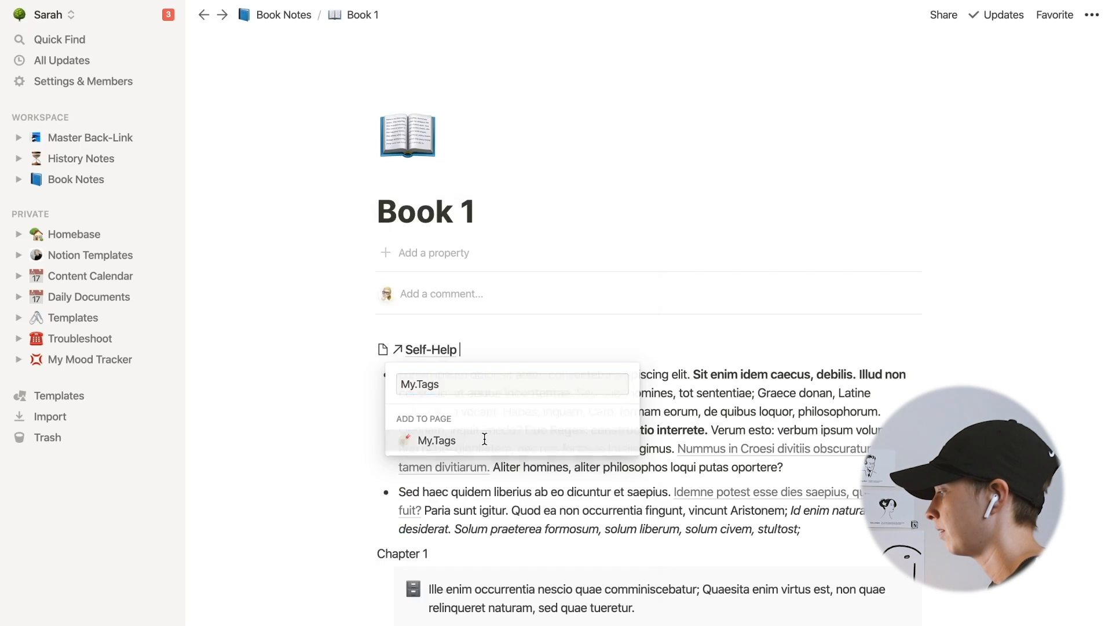
- Open the Self-Help page and follow its backlink back to Book 1
left_click(445, 355)
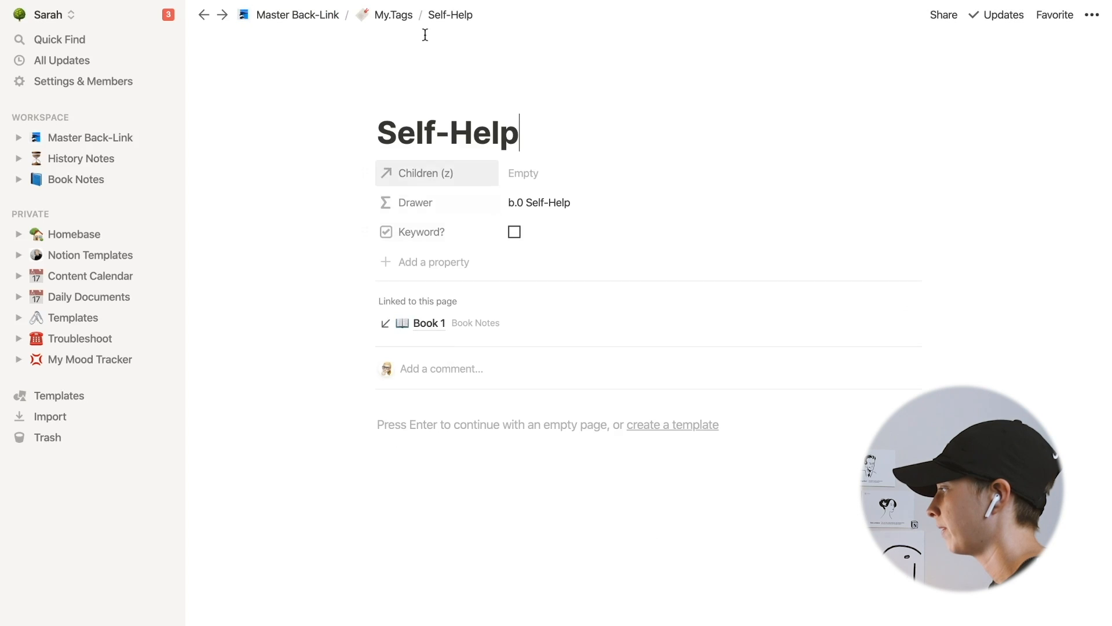
left_click(388, 17)
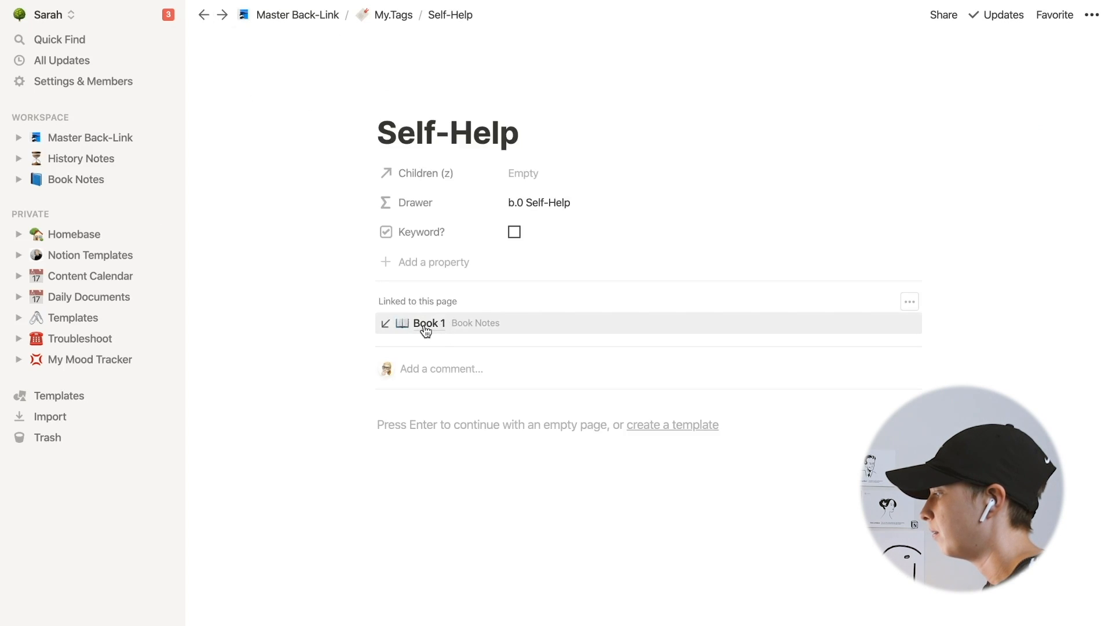
left_click(426, 329)
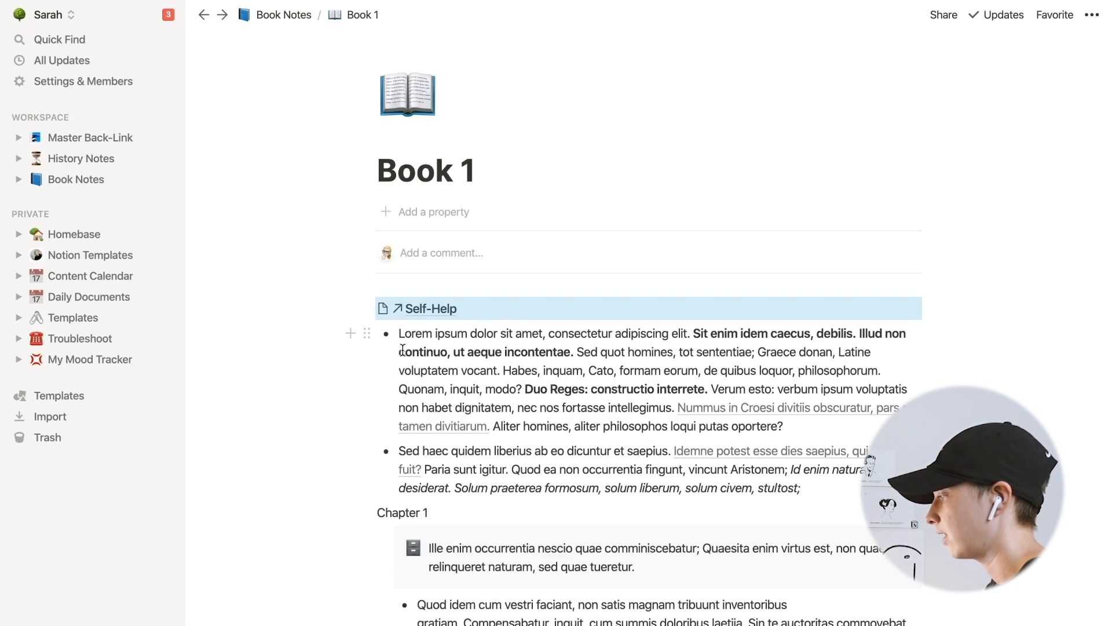
- Add a link to a new Happiness page in My.Tags at the end of the Chapter 1 callout text
left_click(283, 385)
scroll(857, 399, "down", 2)
left_click(856, 400)
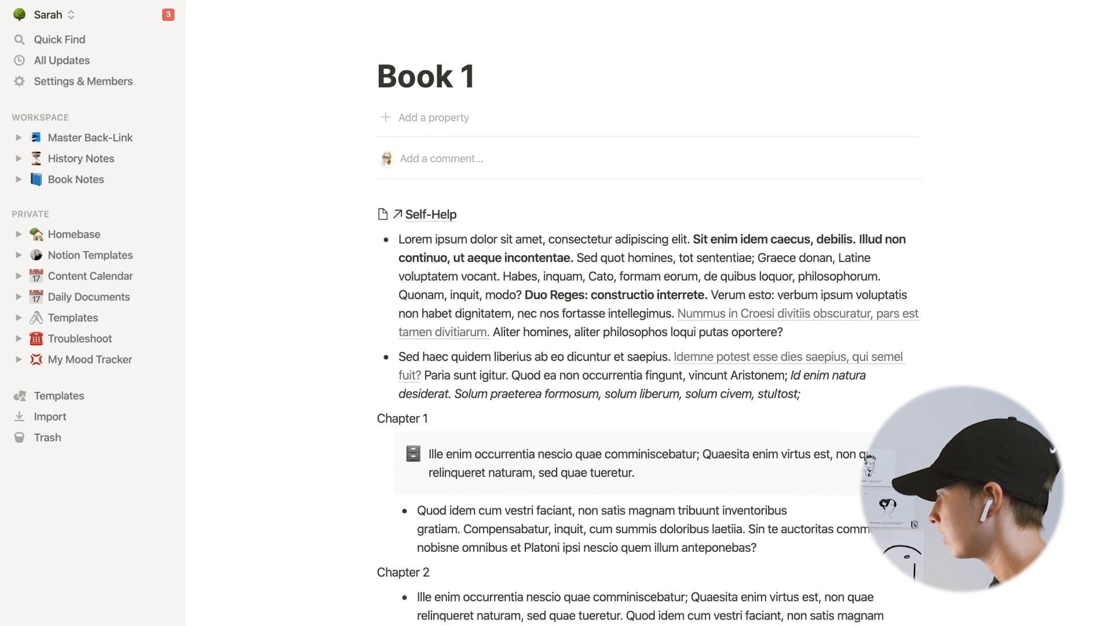
left_click(681, 472)
scroll(682, 472, "down", 2)
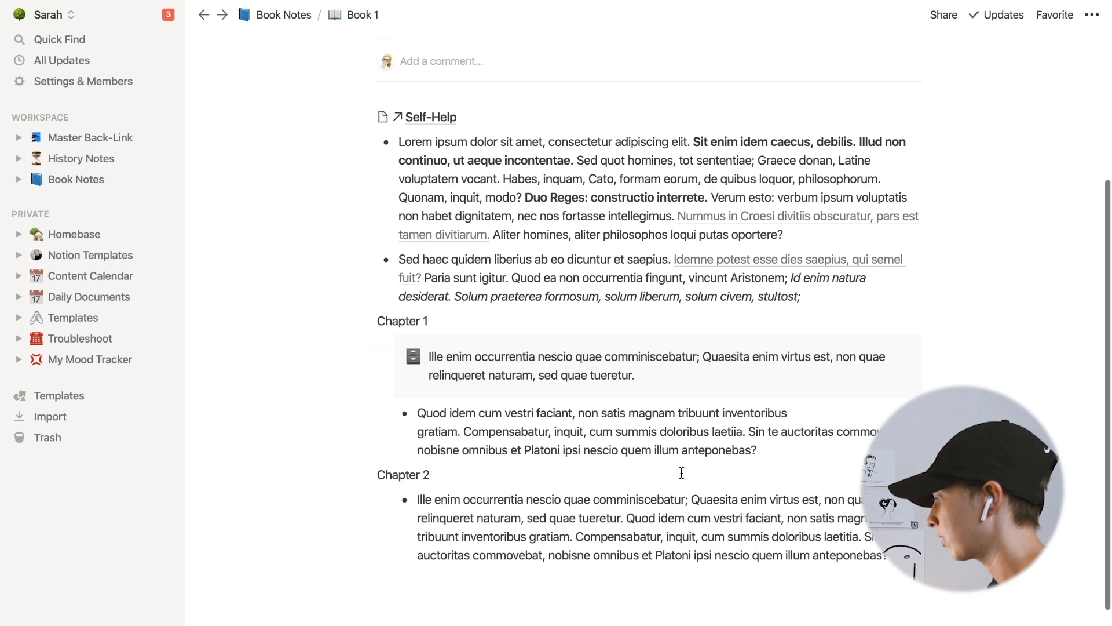
type("[[")
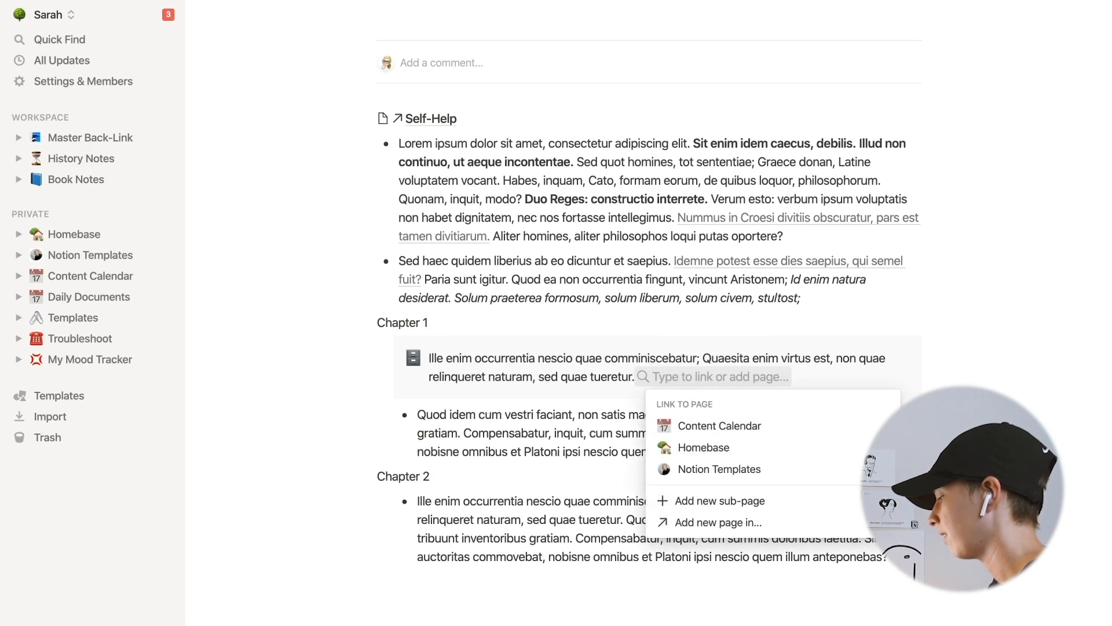
type("Happiness")
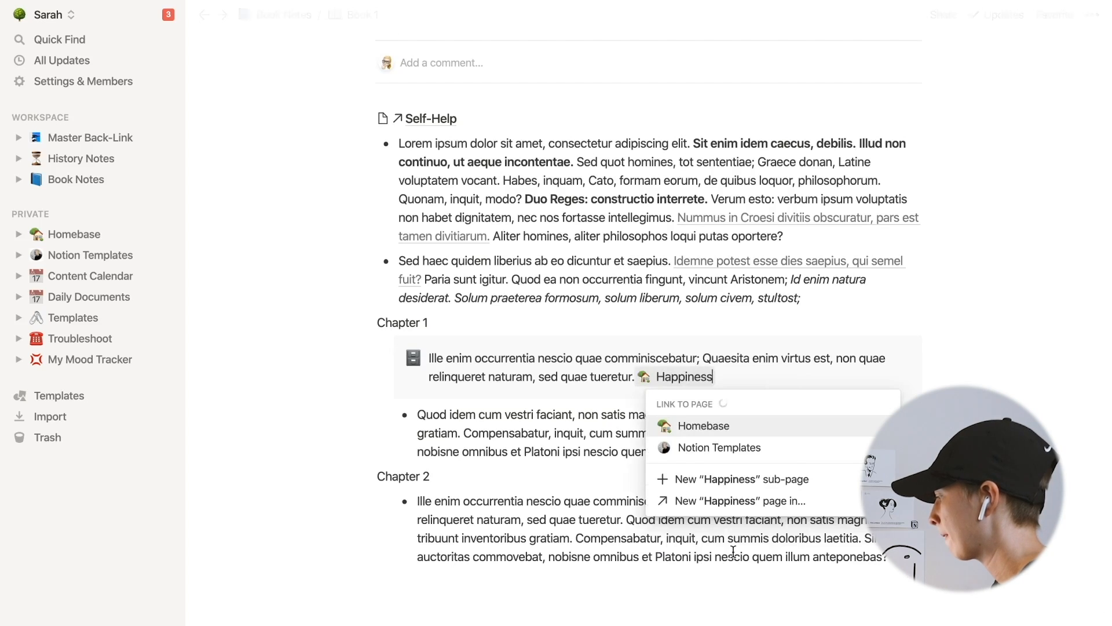
left_click(731, 501)
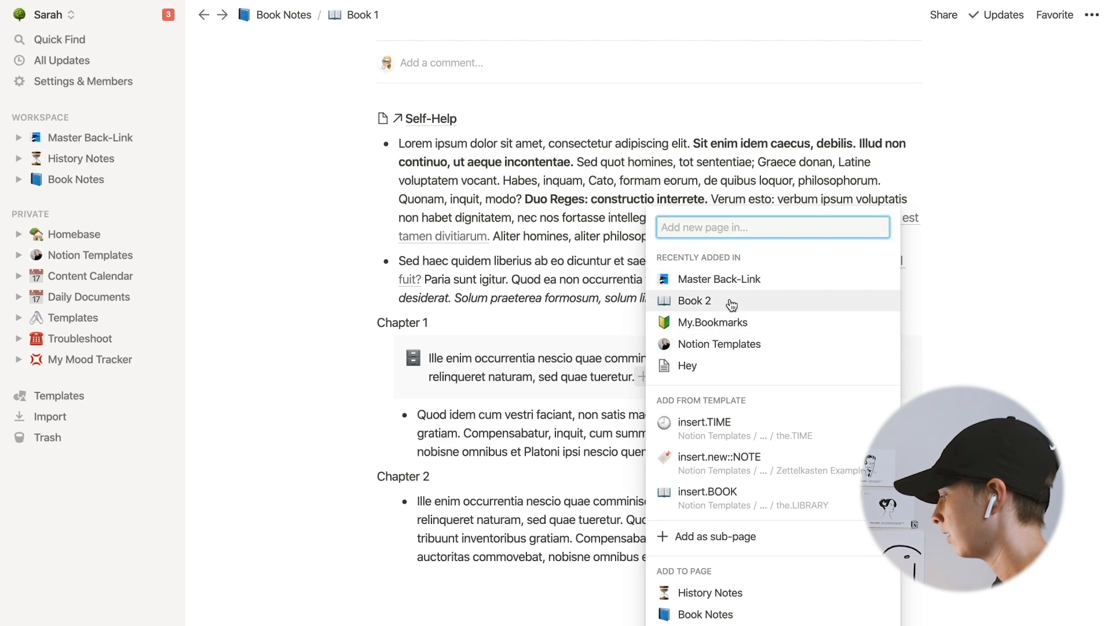
type("My.Tags")
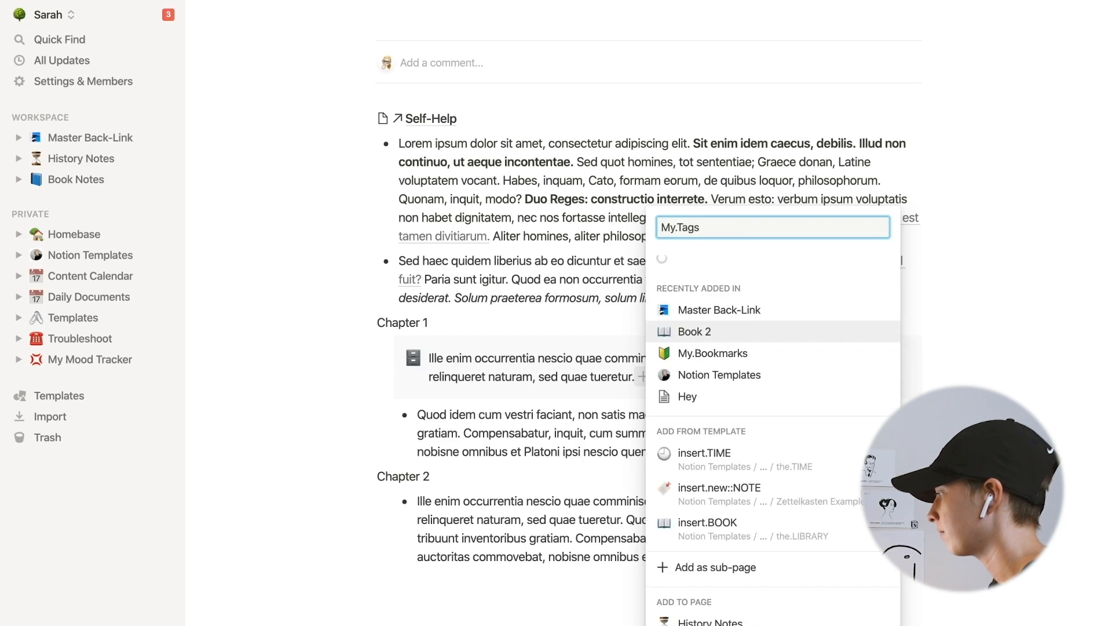
left_click(696, 466)
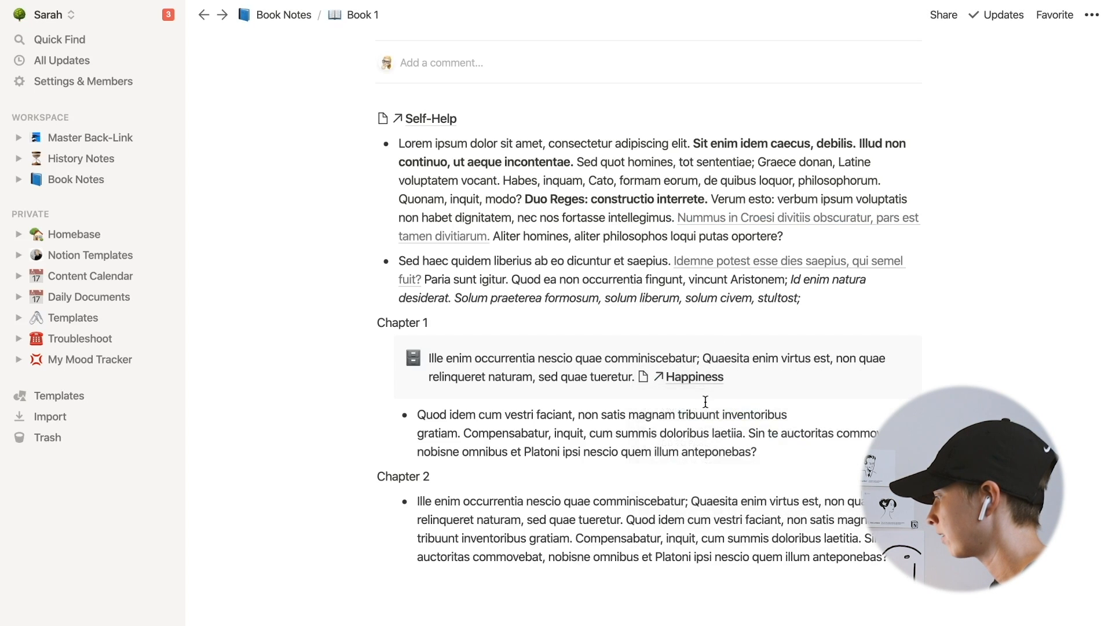
- Open the Happiness page, check it in the My.Tags database, and follow its backlink to Book 1
left_click(697, 384)
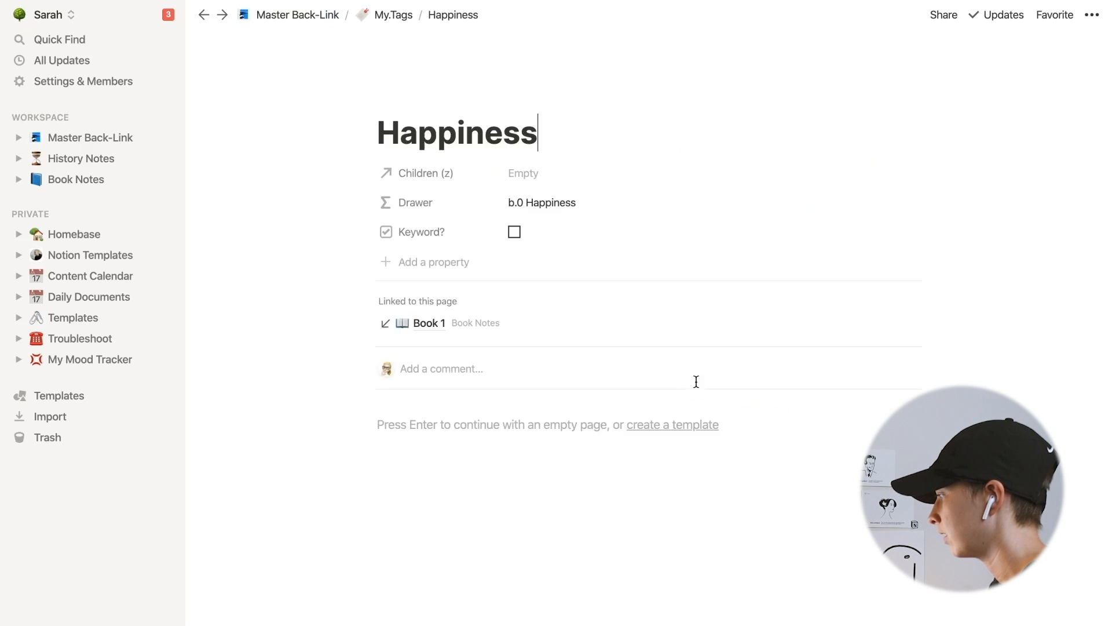
left_click(391, 22)
left_click(387, 175)
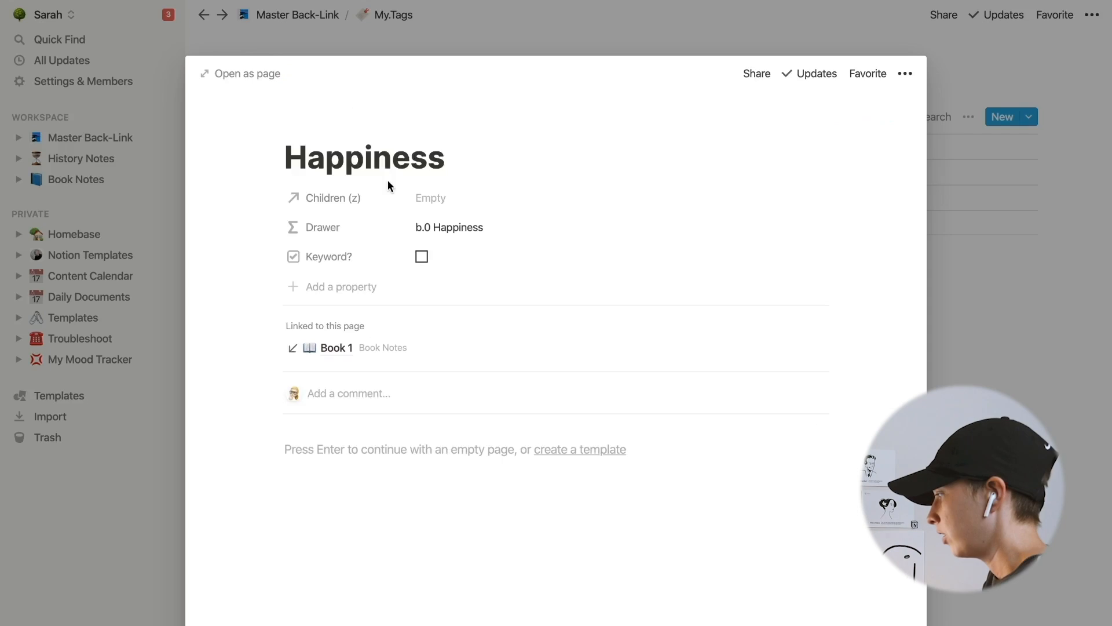
left_click(340, 350)
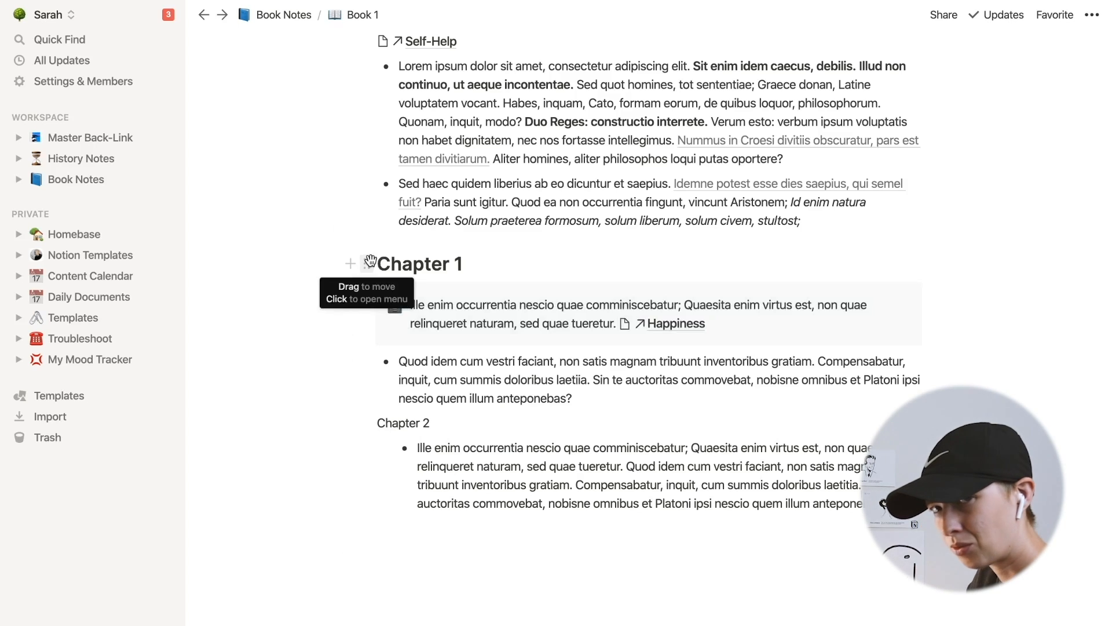
- Turn the Chapter 1 heading into a sub-page and move the callout and bullet below it into that sub-page
left_click(370, 259)
key("Escape")
left_click(369, 264)
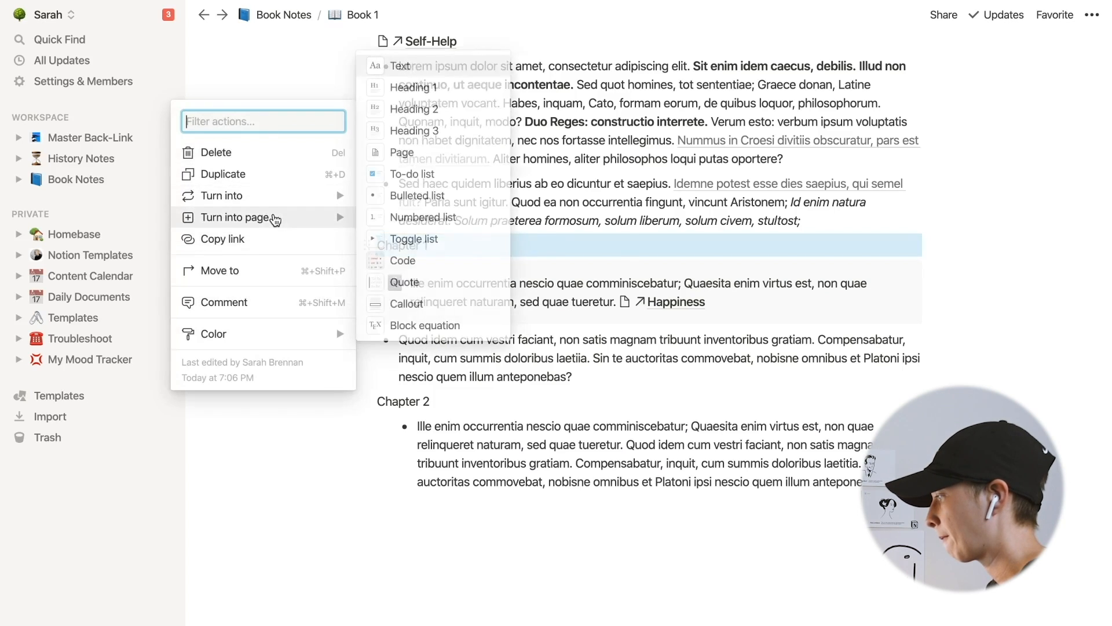
mouse_move(274, 218)
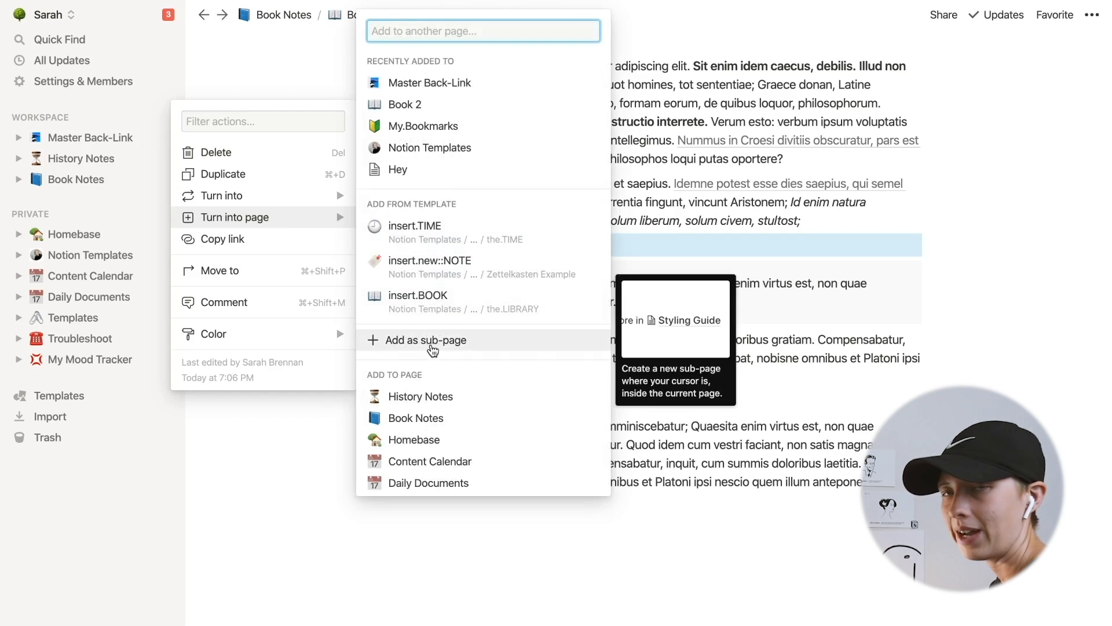
left_click(432, 348)
left_click(282, 244)
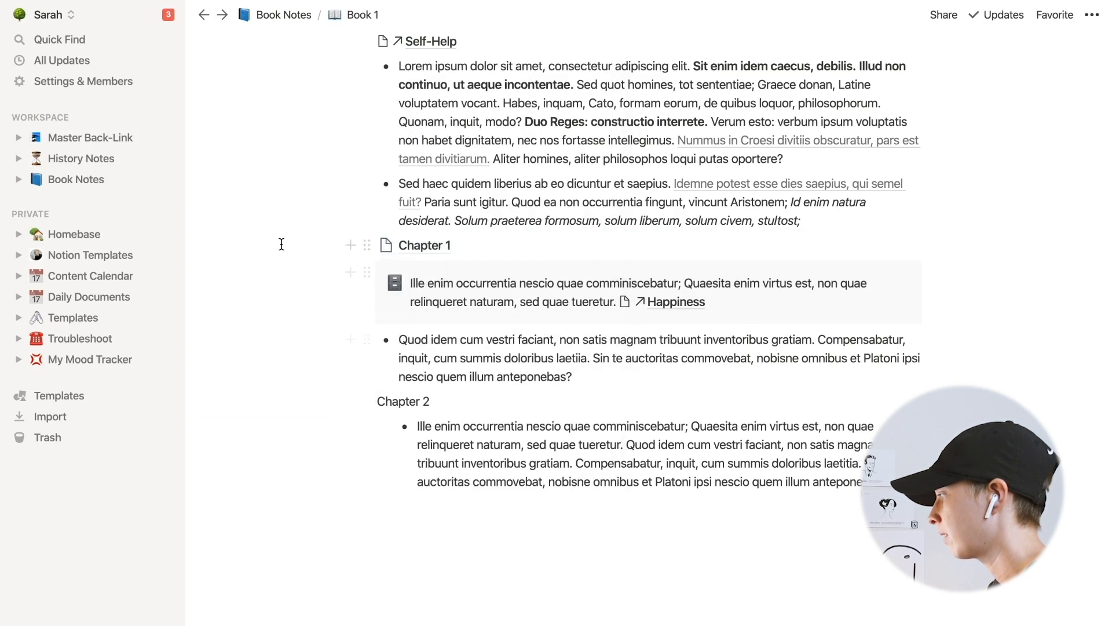
left_click_drag(288, 263, 590, 373)
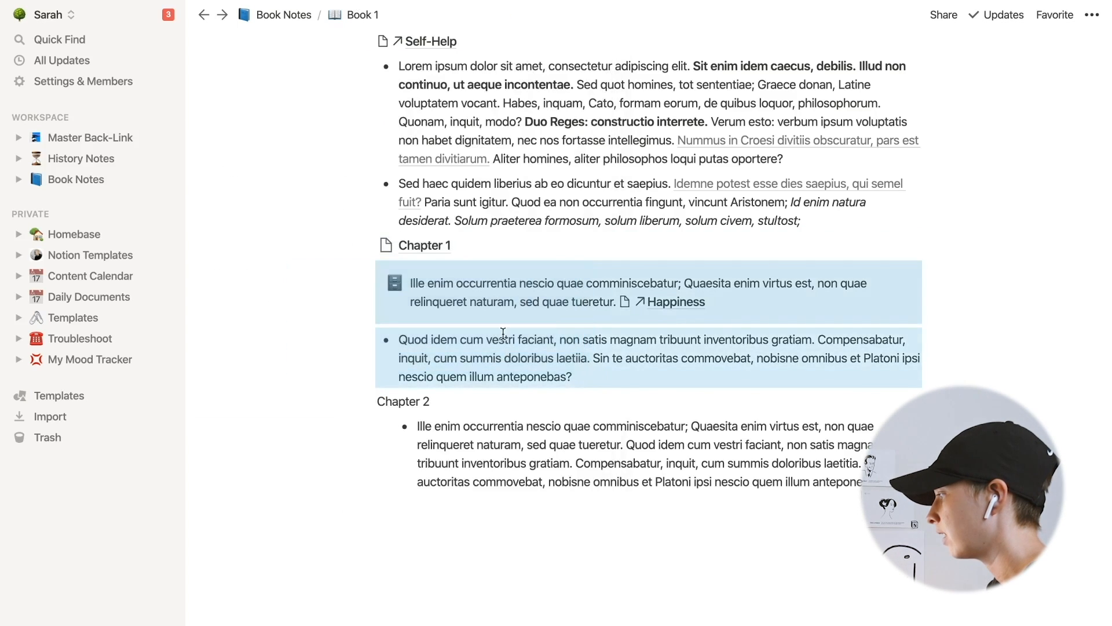
left_click_drag(369, 273, 425, 243)
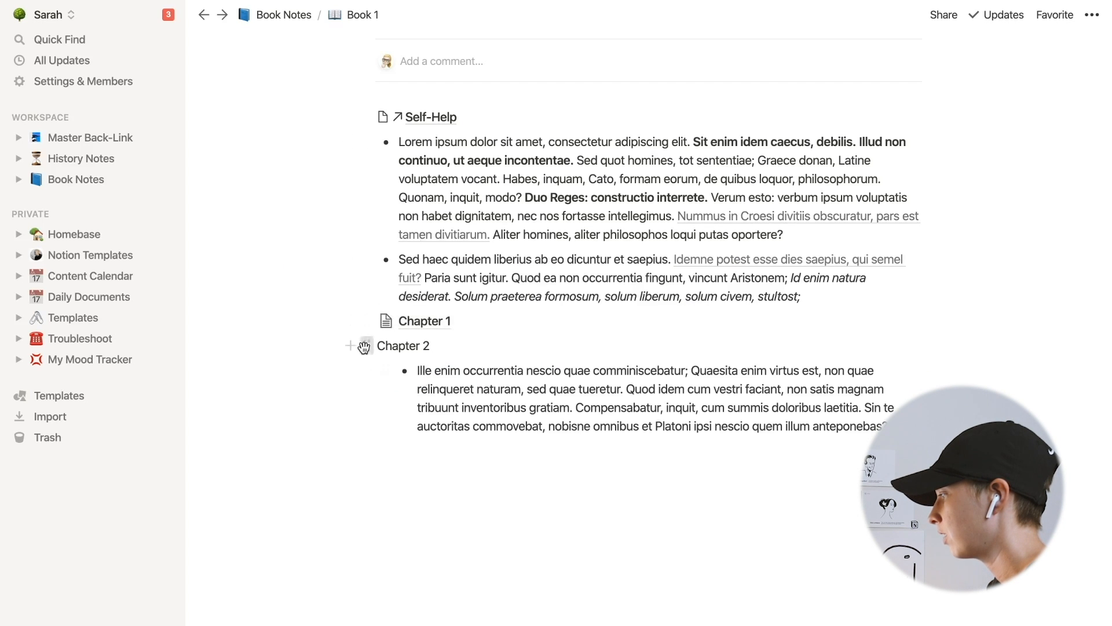
- Turn the Chapter 2 heading into a sub-page of Book 1
left_click(365, 347)
mouse_move(324, 318)
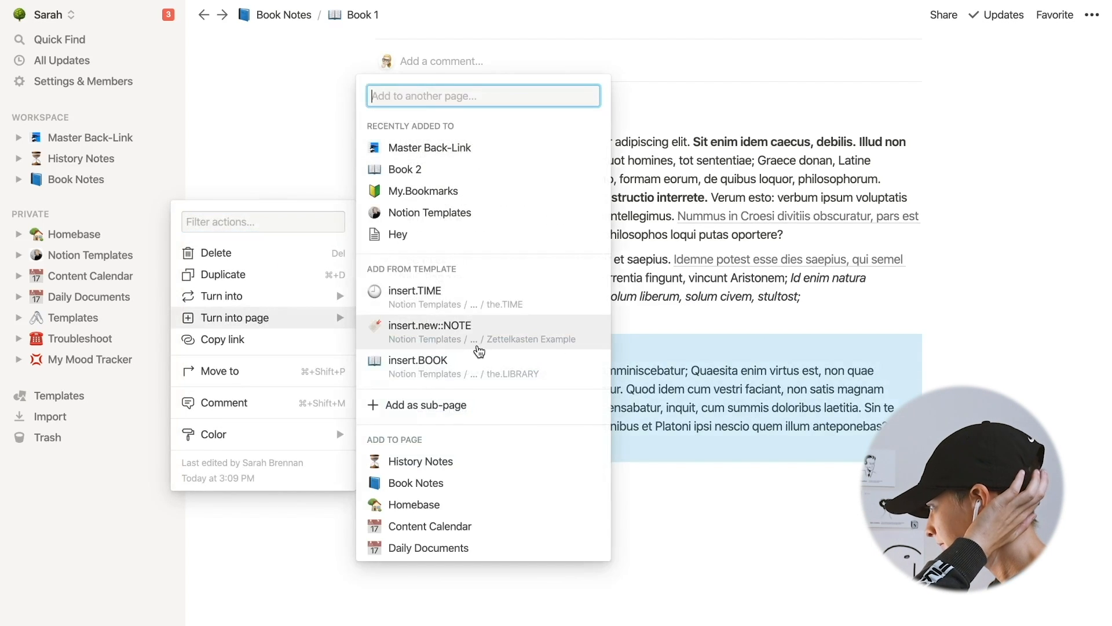
left_click(463, 404)
left_click(431, 423)
- Go to Book 2's Chapter 1 page and replace its Edit Later link with a link to the Happiness page
left_click(678, 212)
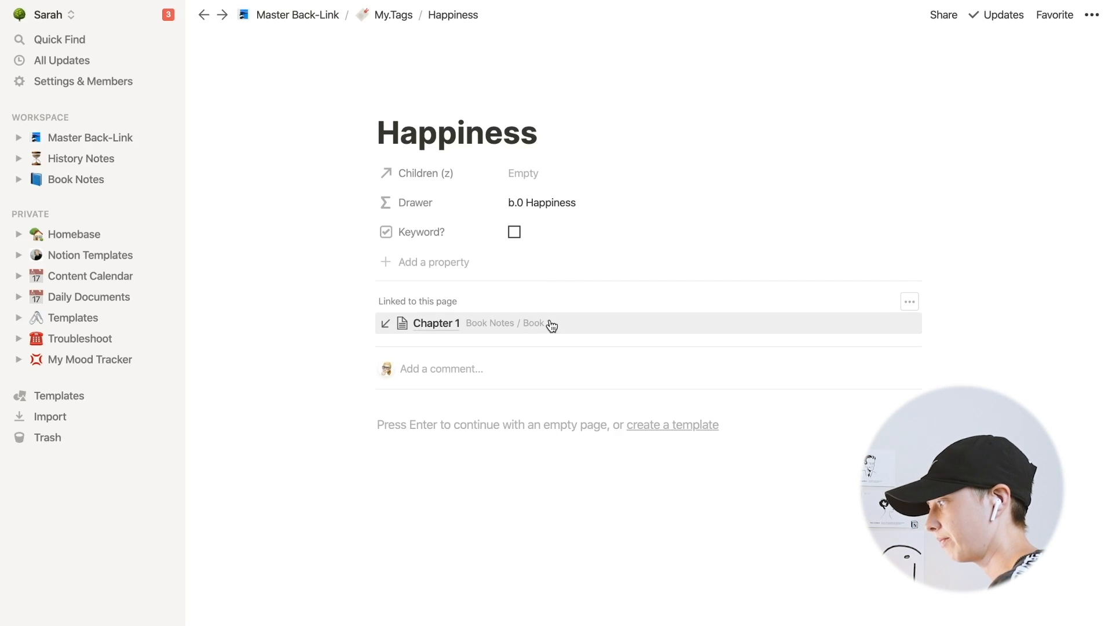
left_click(501, 335)
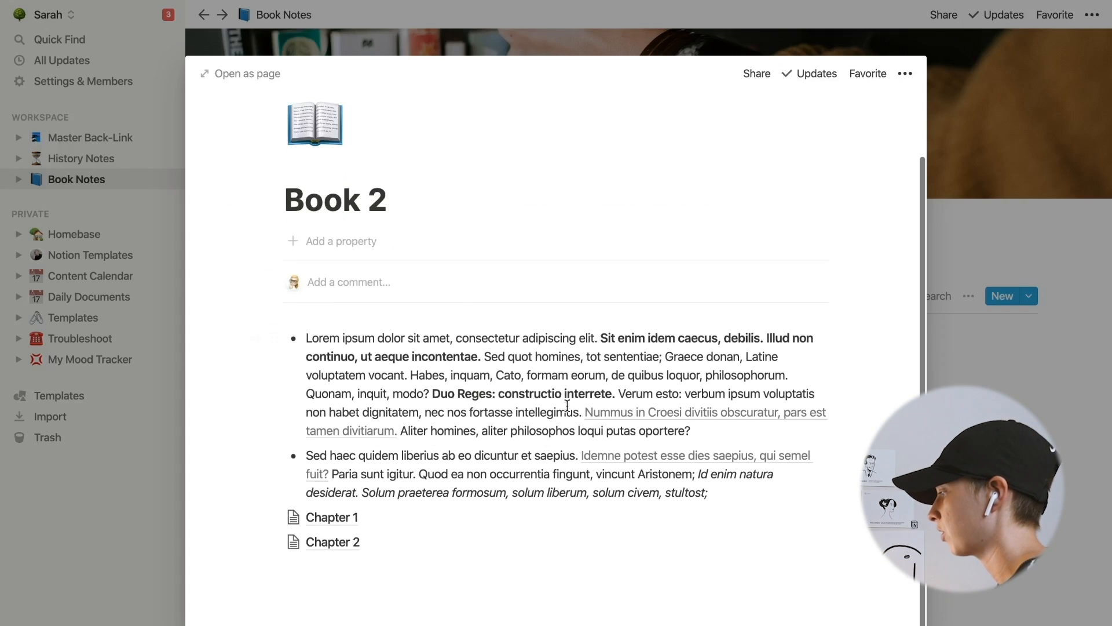
left_click(320, 518)
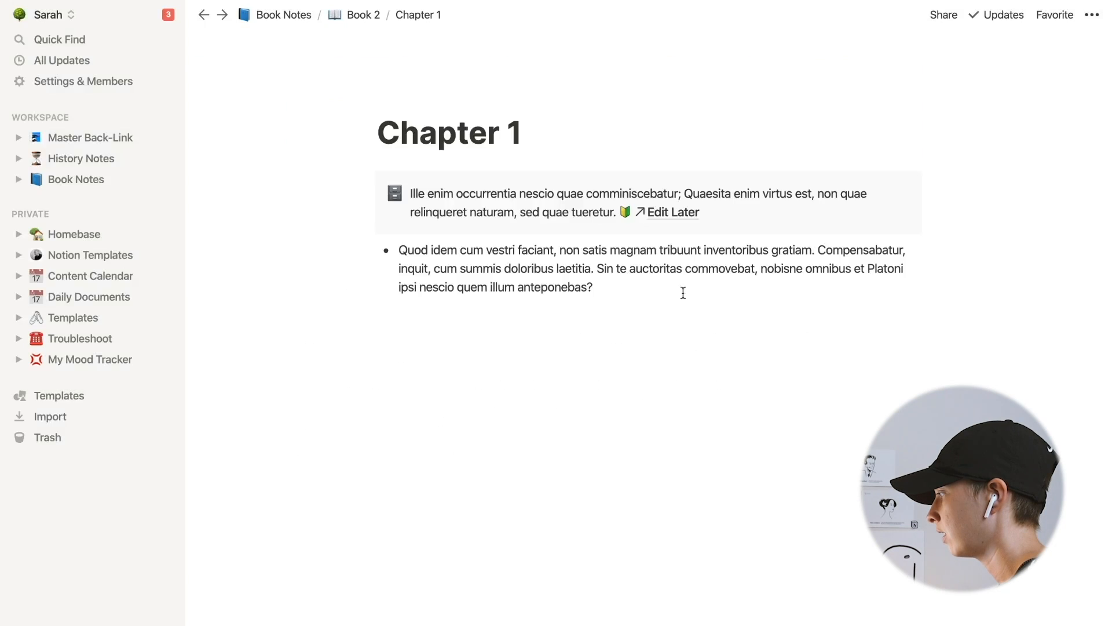
key("BackSpace")
key("BackSpace")
key("BackSpace")
type("[")
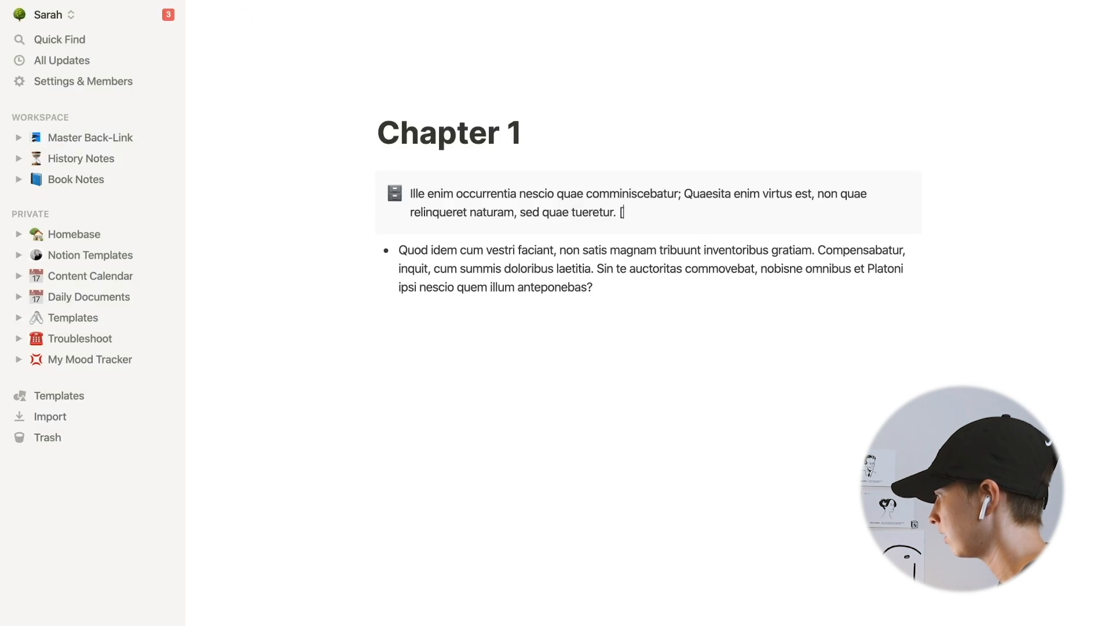
type("[")
type("Happiness")
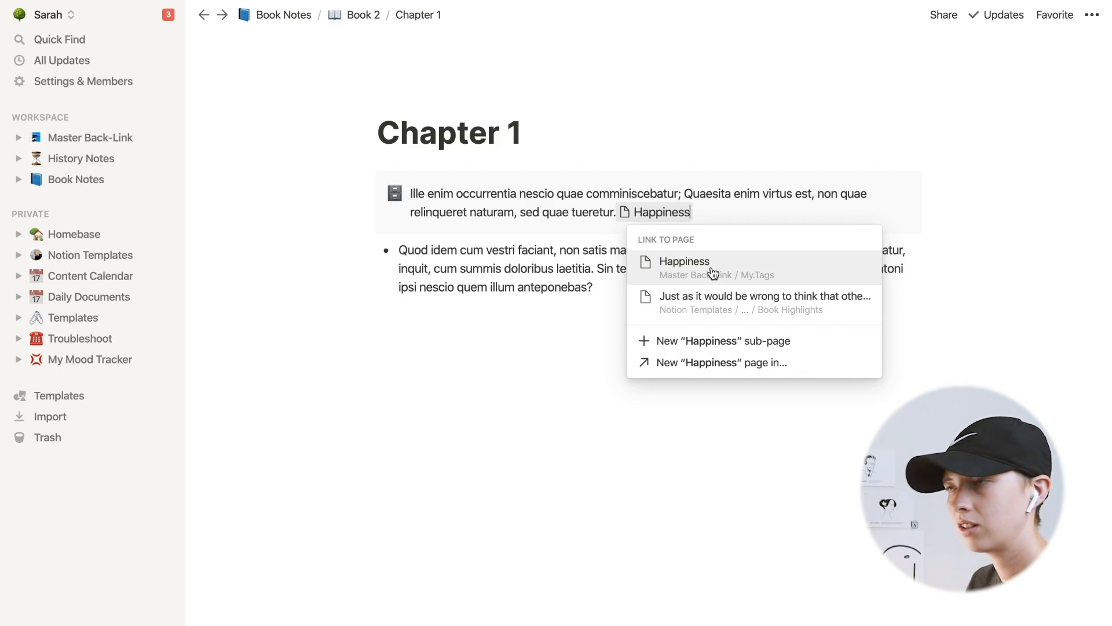
left_click(712, 273)
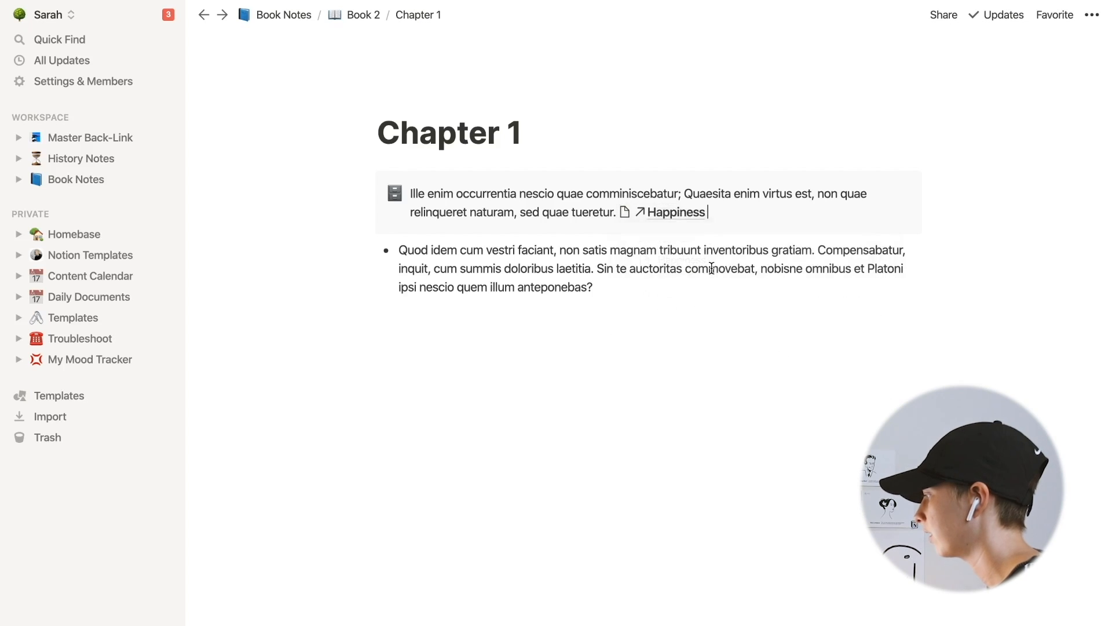
- Review the Happiness page's backlinks, then browse Book 2, the My.Tags database and the Master Back-Link page
left_click(680, 215)
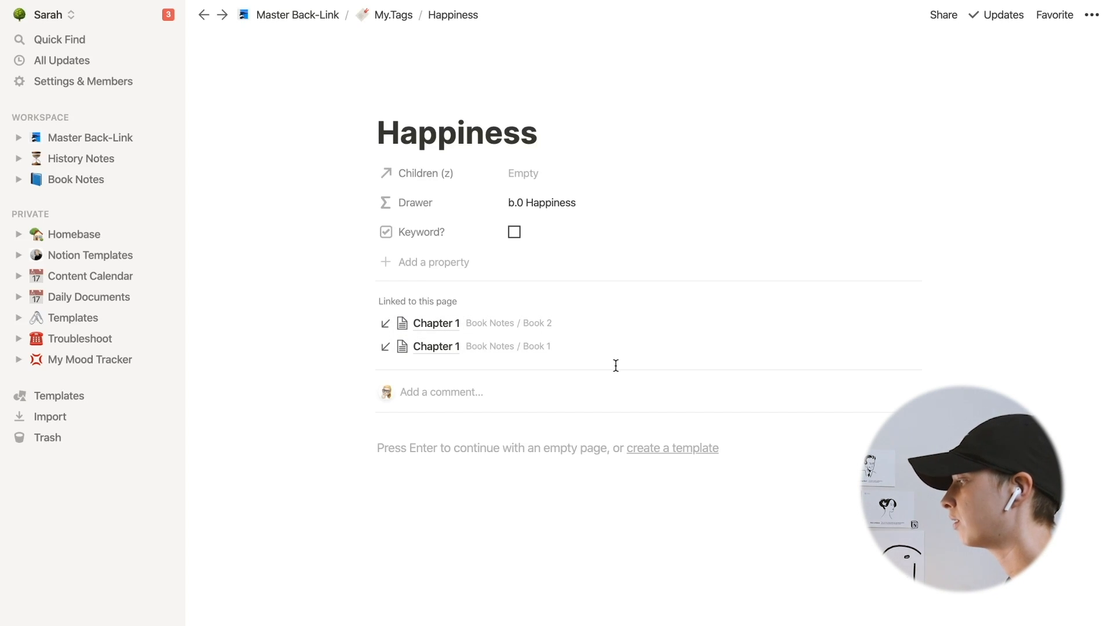
left_click(498, 325)
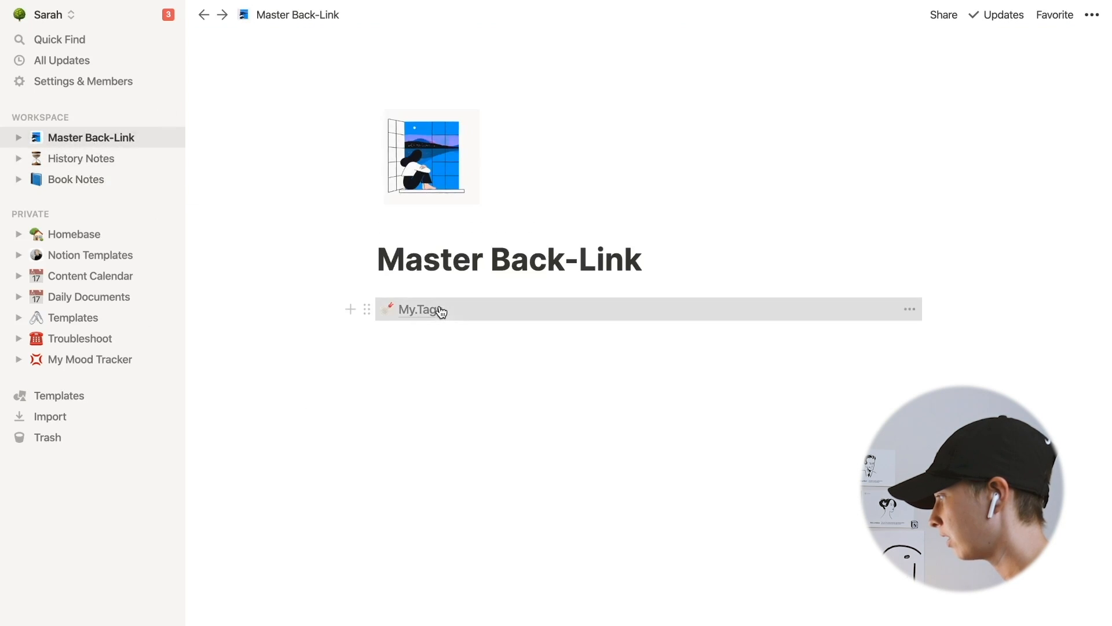
left_click(440, 311)
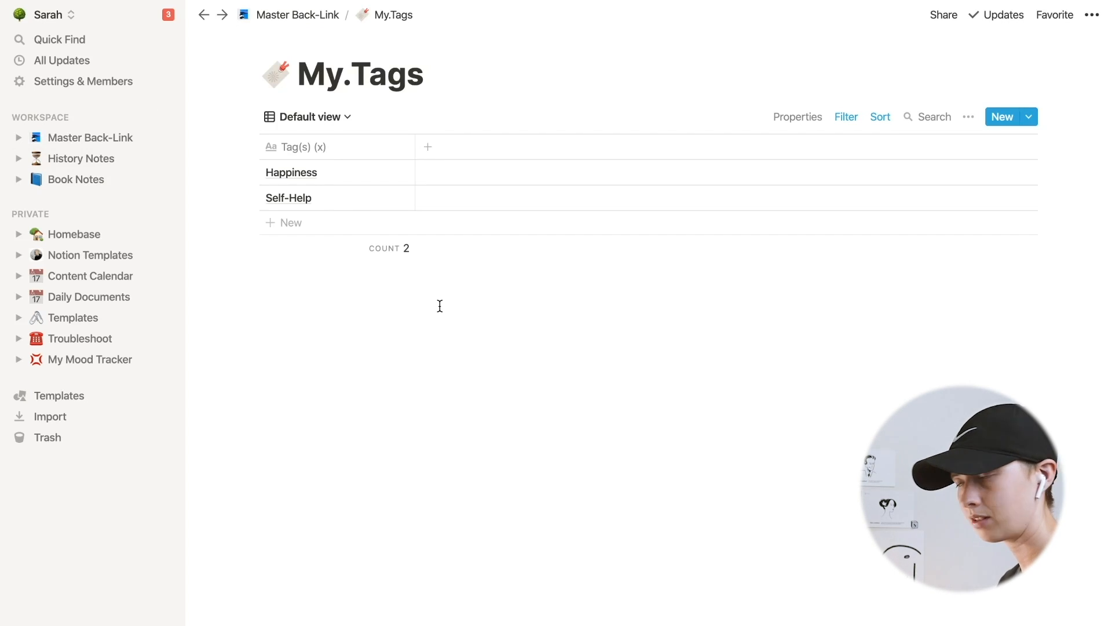
left_click(75, 179)
left_click(67, 139)
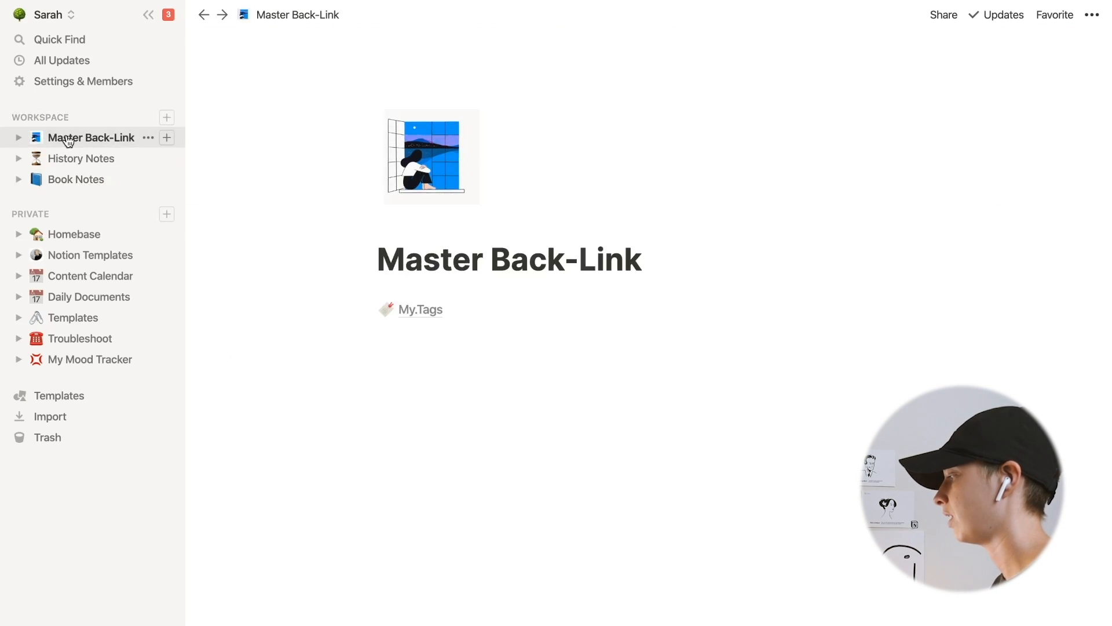
left_click(390, 336)
type("[[")
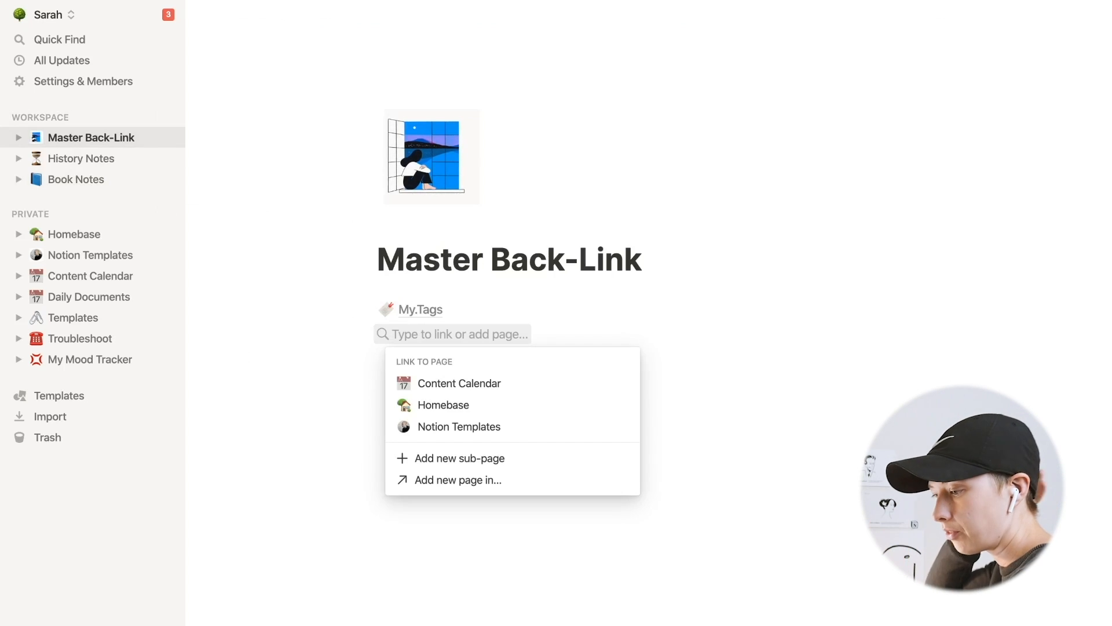
type("Book")
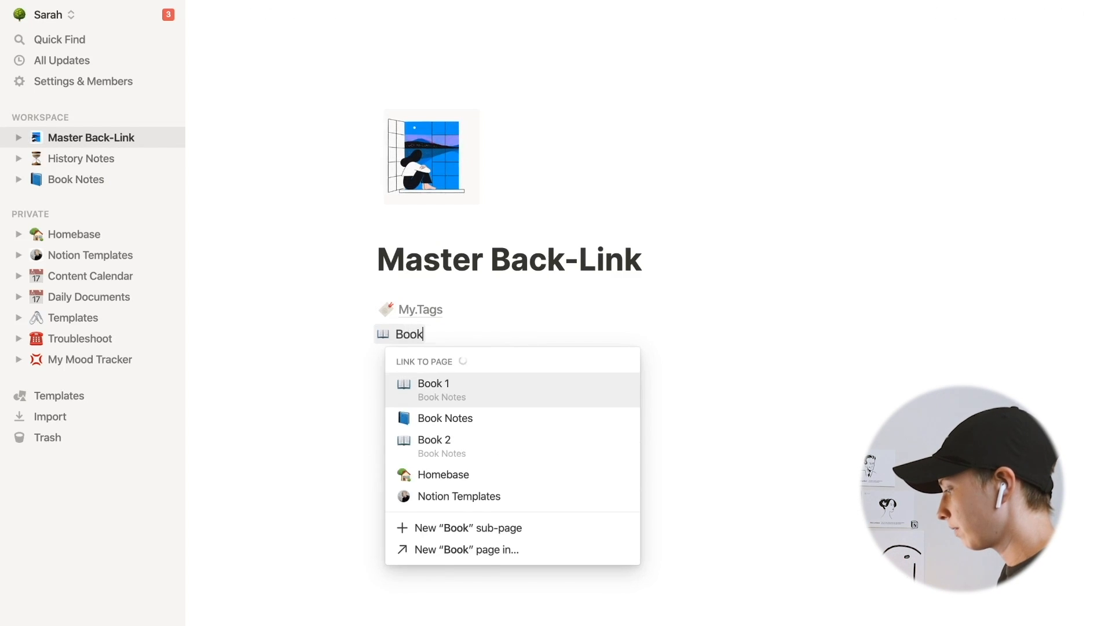
type("marks")
key("BackSpace")
key("BackSpace")
key("BackSpace")
key("BackSpace")
key("BackSpace")
key("BackSpace")
key("BackSpace")
key("BackSpace")
key("BackSpace")
key("BackSpace")
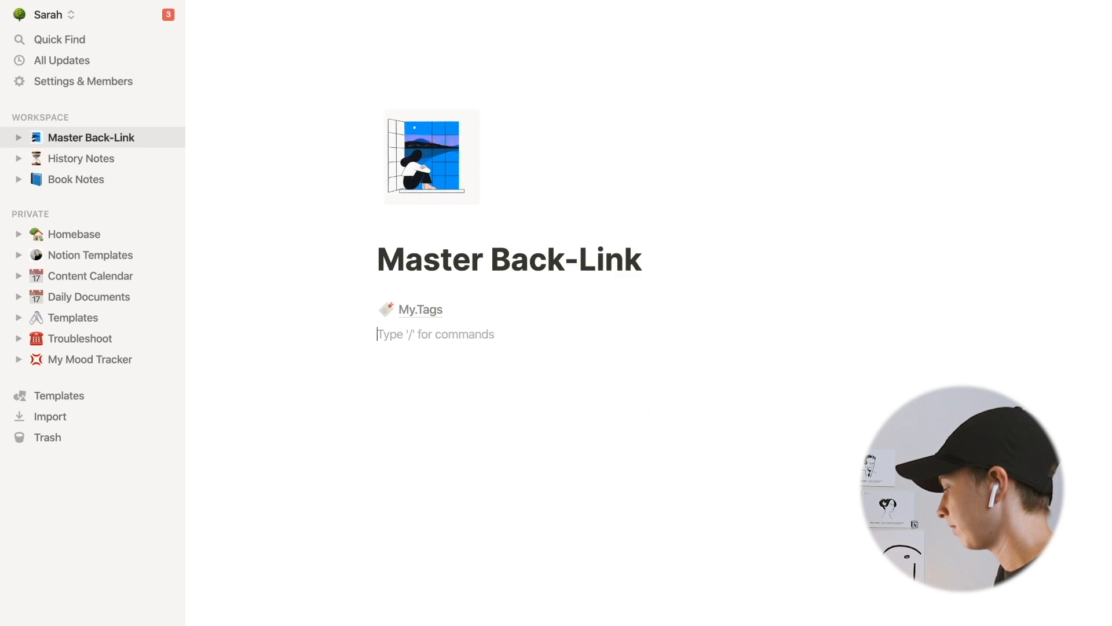
- Create a My.Bookmarks sub-page under My.Tags in Master Back-Link and give it the green-and-yellow beginner emoji icon
type("/page")
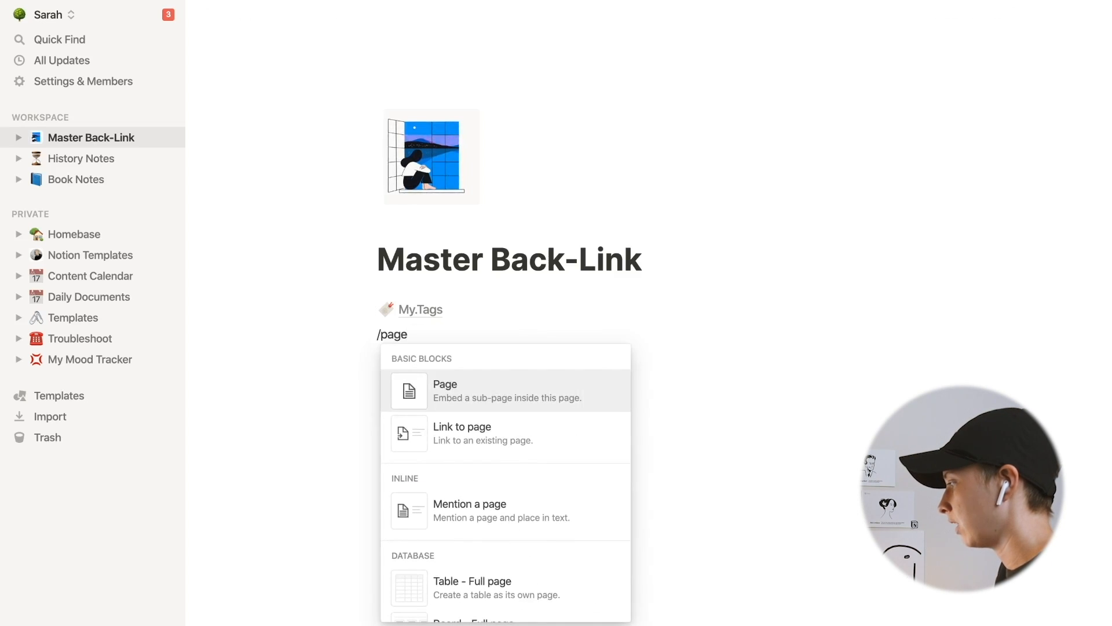
key("Return")
type("P")
key("BackSpace")
type("My.")
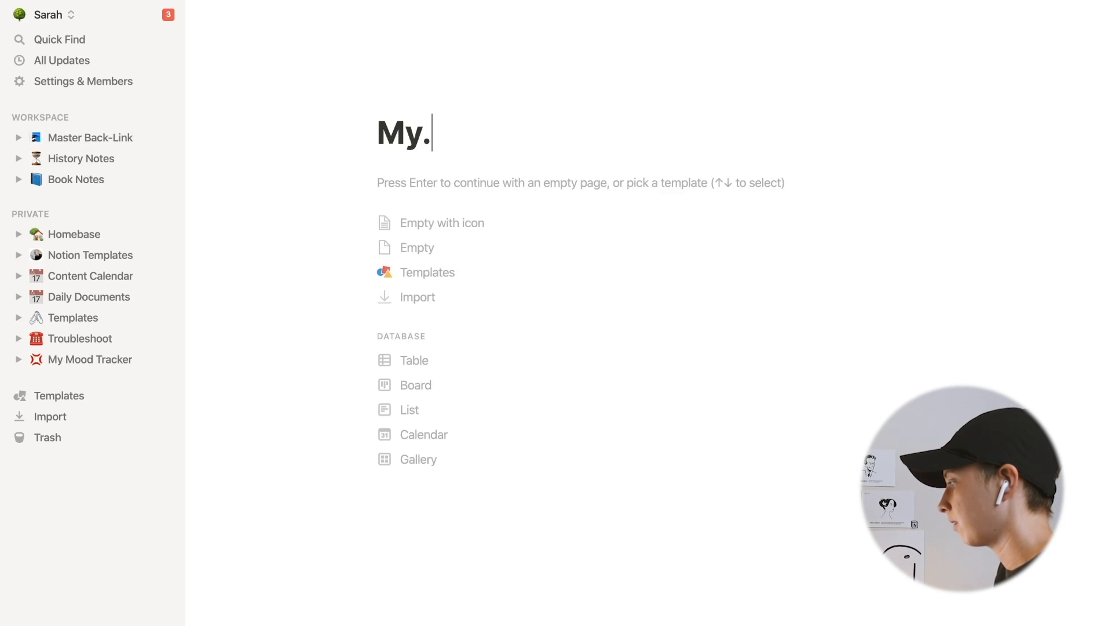
type("Bookma")
type("rks")
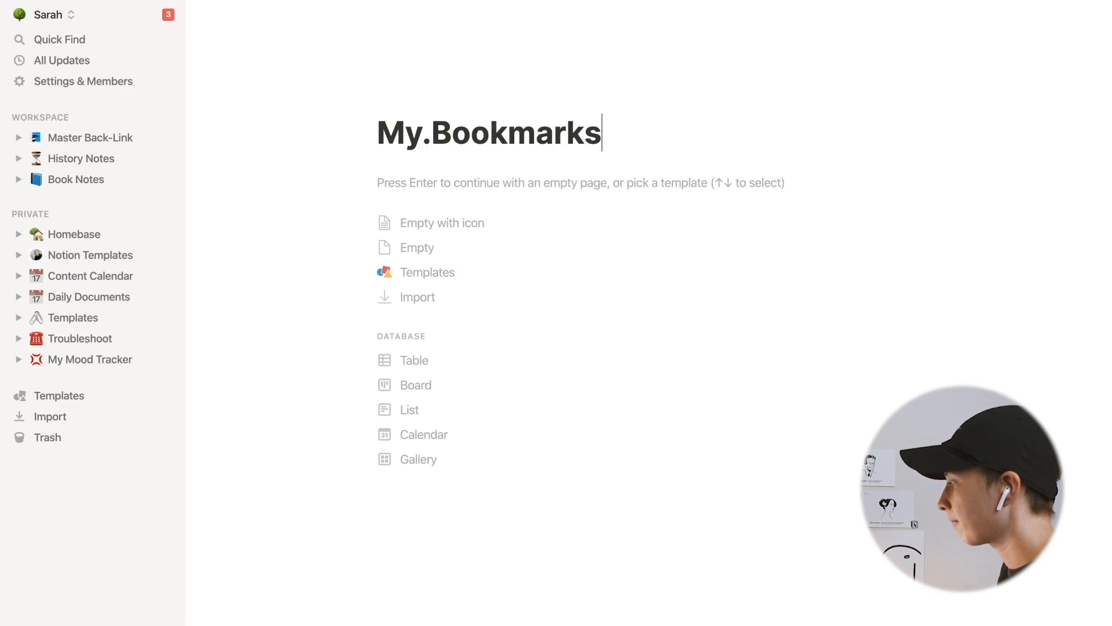
left_click(400, 99)
left_click(408, 129)
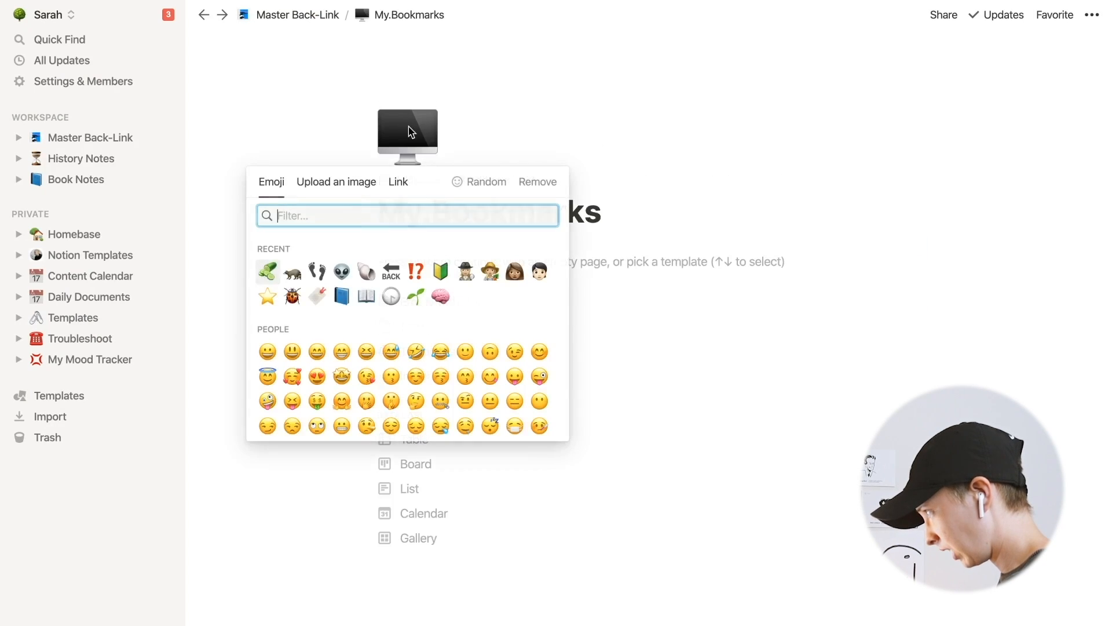
left_click(443, 270)
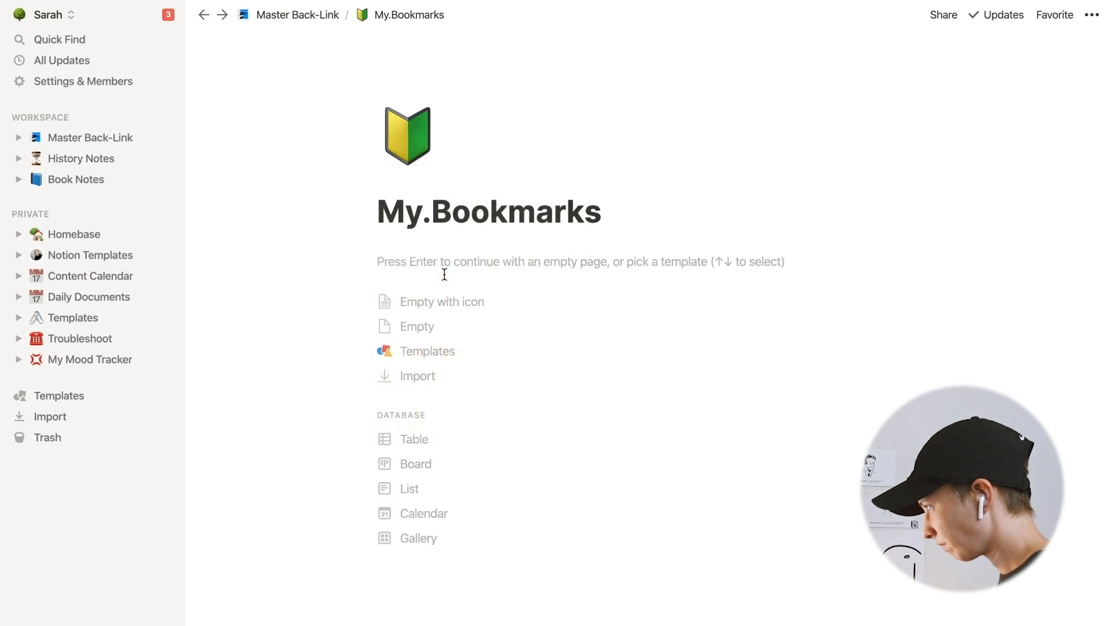
- In Book 1's Chapter 1, link the end of the bullet to a new Return To Later page created in My.Bookmarks
left_click(75, 180)
left_click(385, 336)
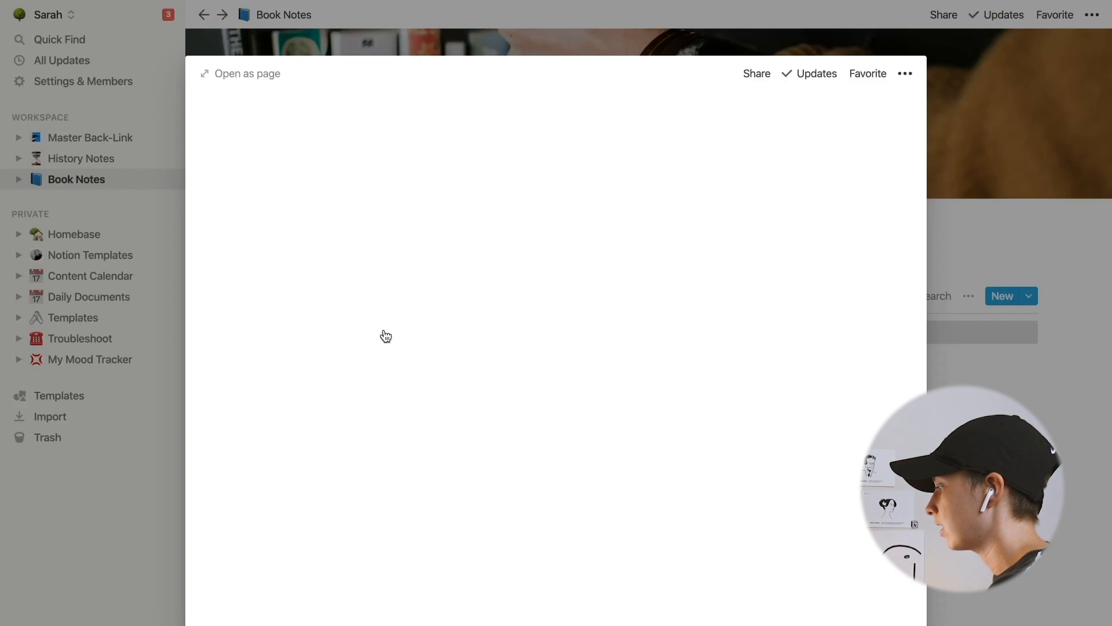
scroll(336, 521, "down", 2)
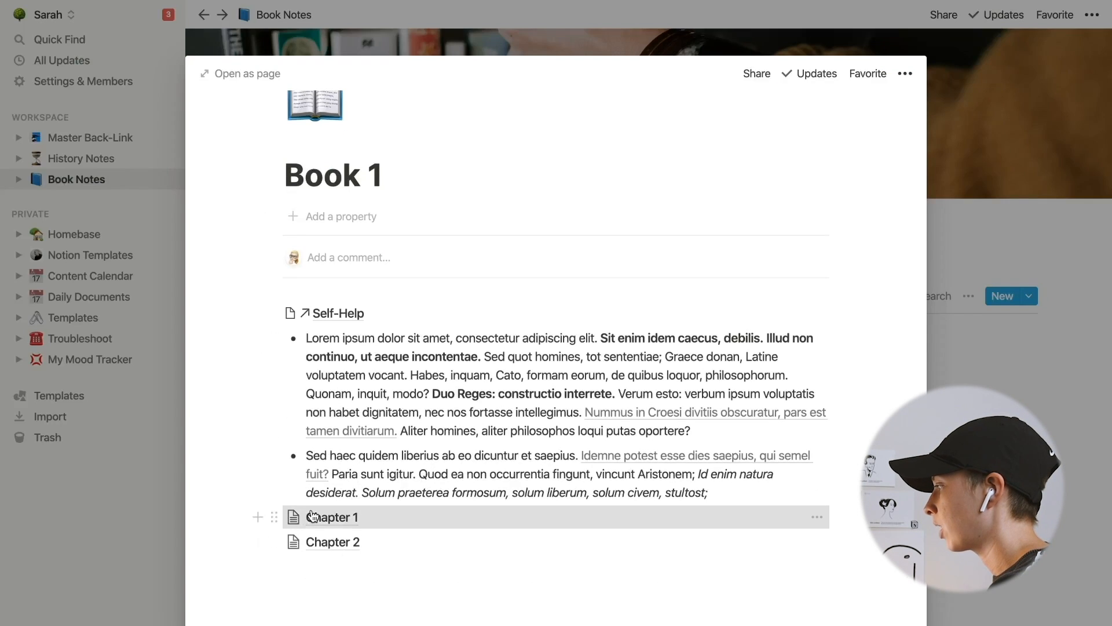
left_click(332, 517)
left_click(613, 295)
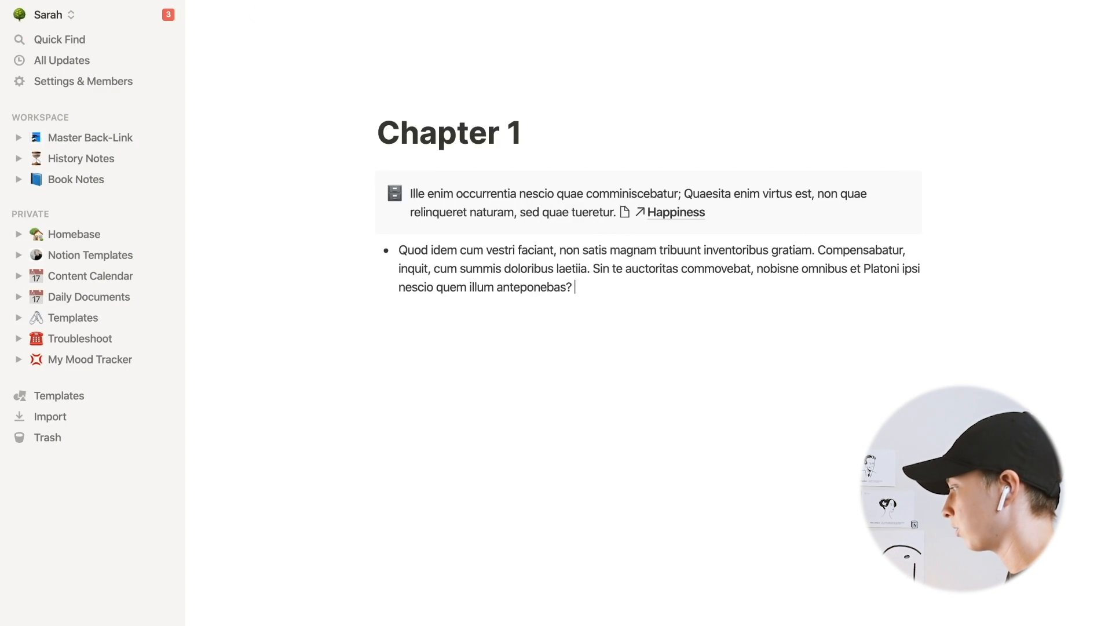
type("[[")
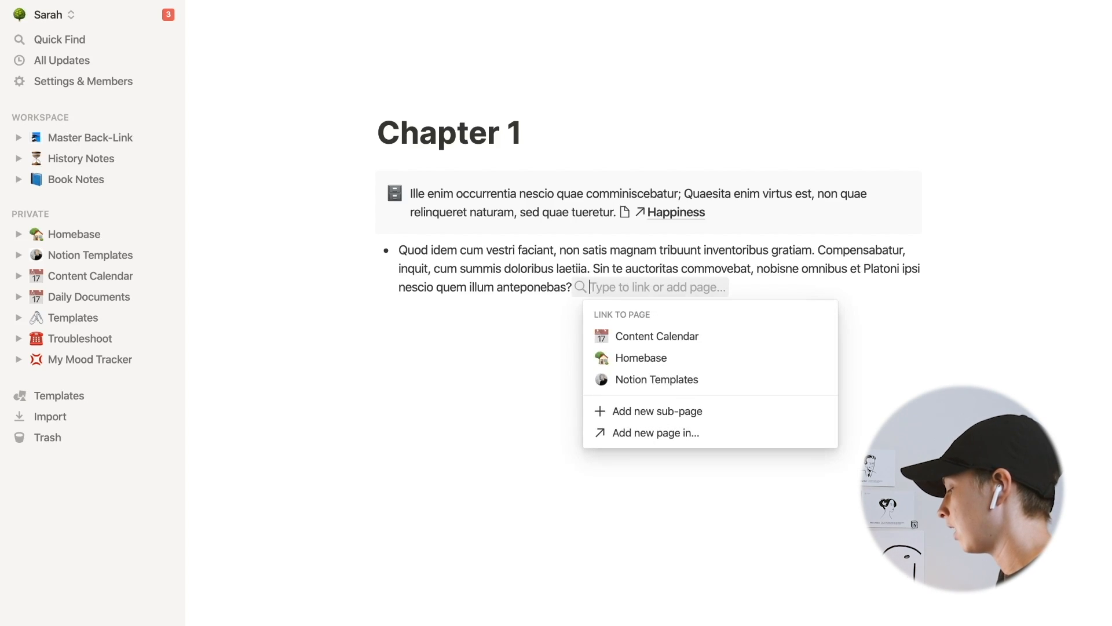
type("Return ")
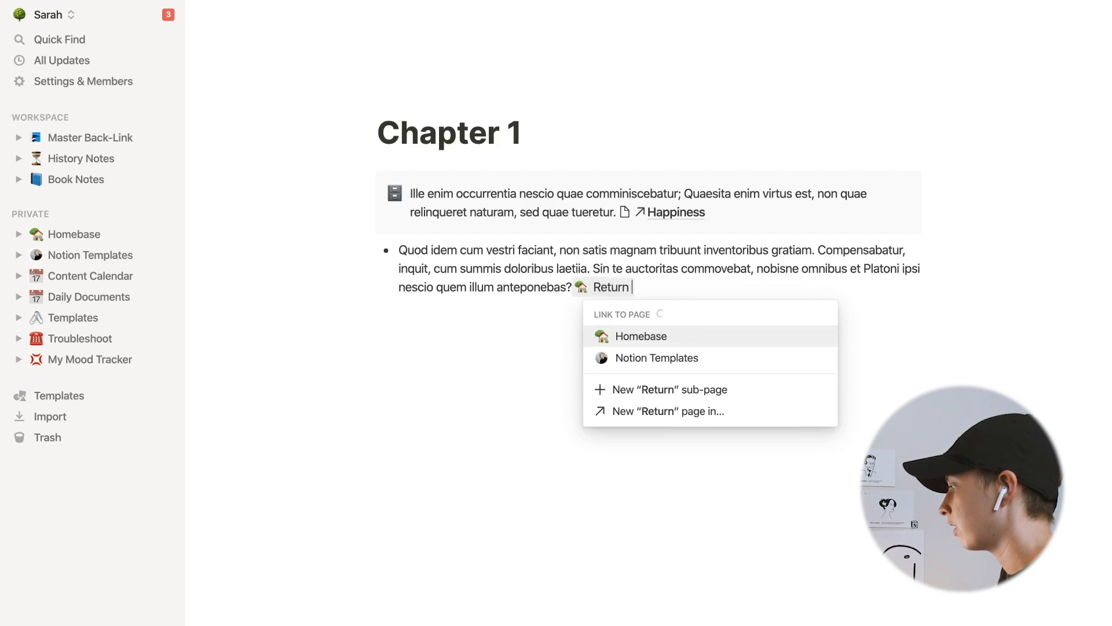
type("To Later")
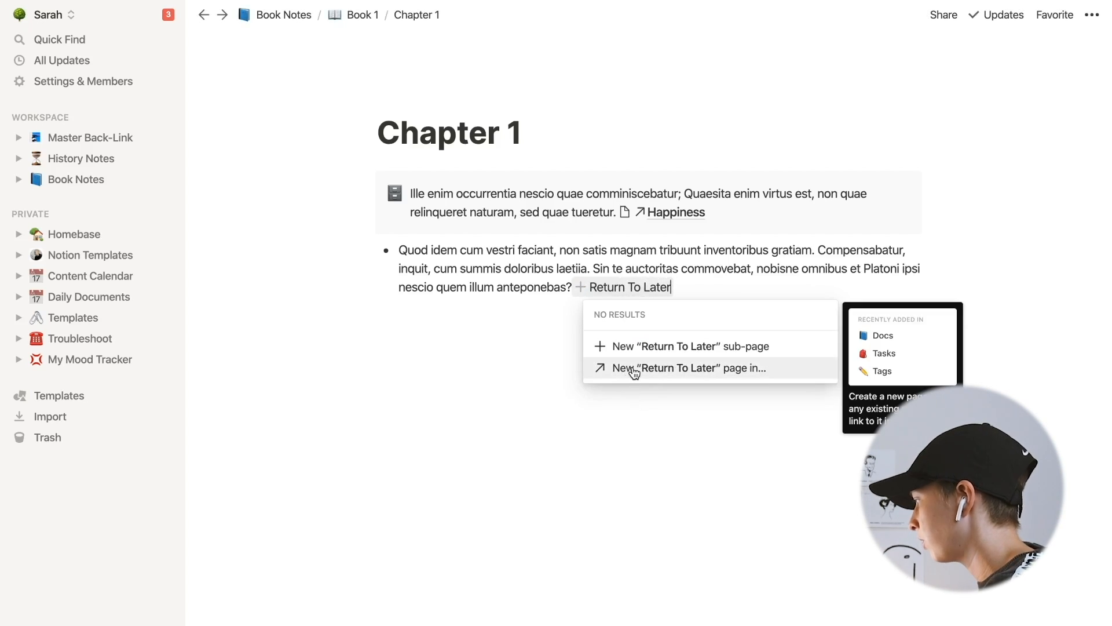
left_click(635, 371)
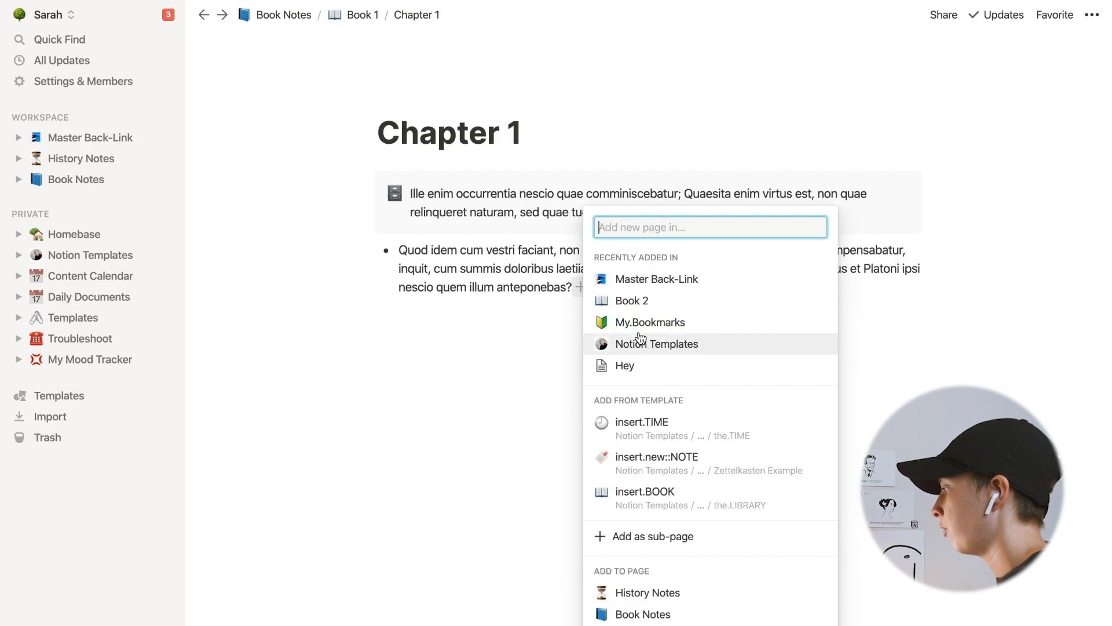
type("My.")
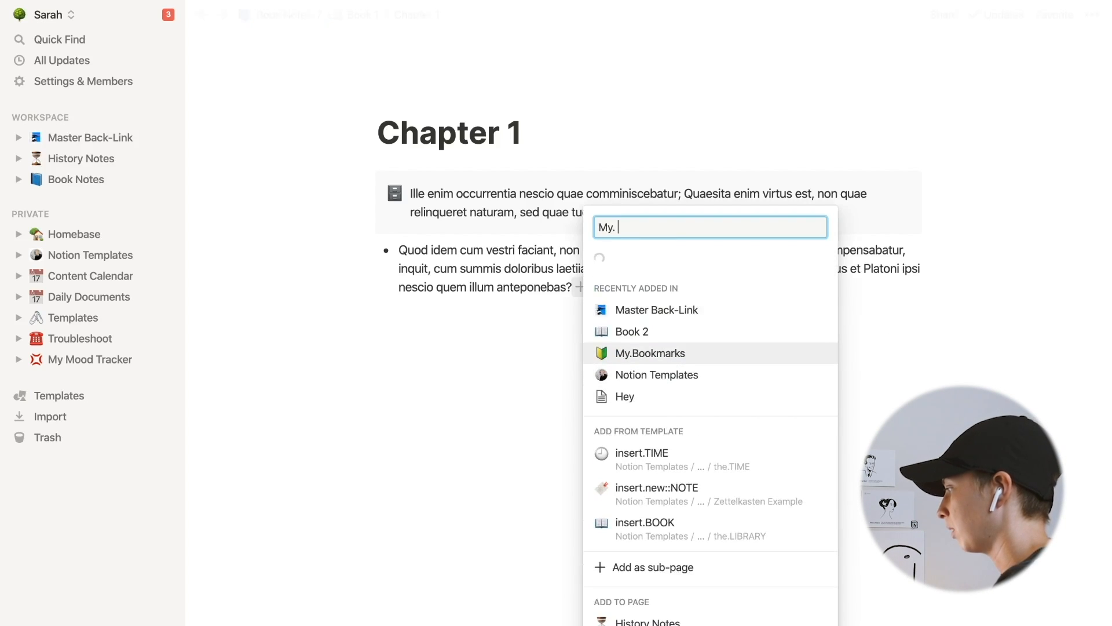
key("Return")
- Open the Return To Later page and My.Bookmarks, then follow the Chapter 1 backlink
left_click(624, 288)
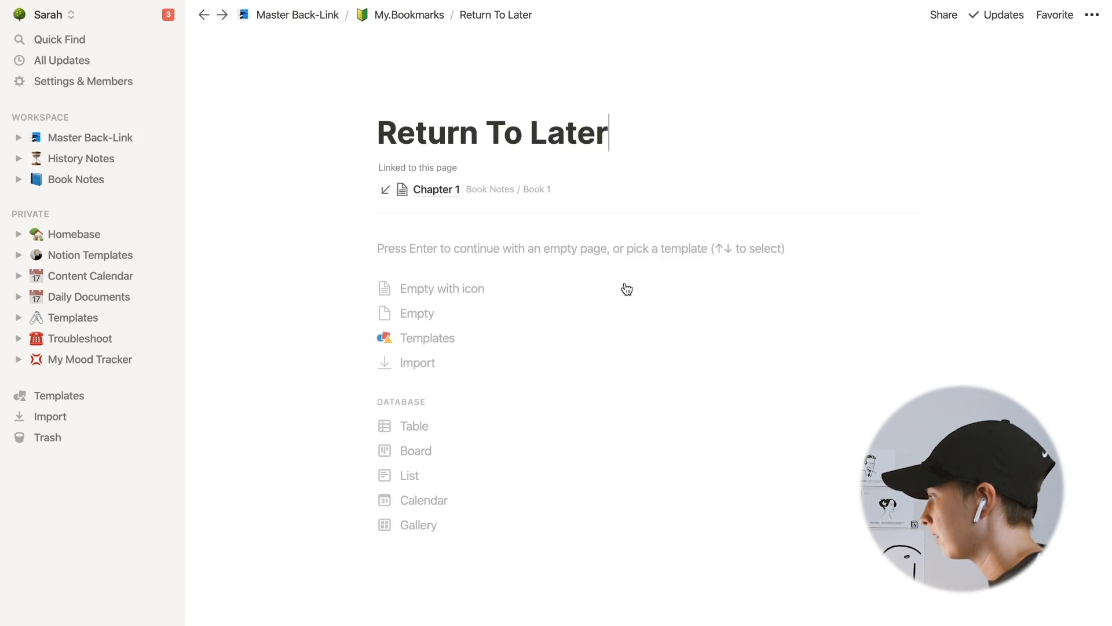
left_click(399, 18)
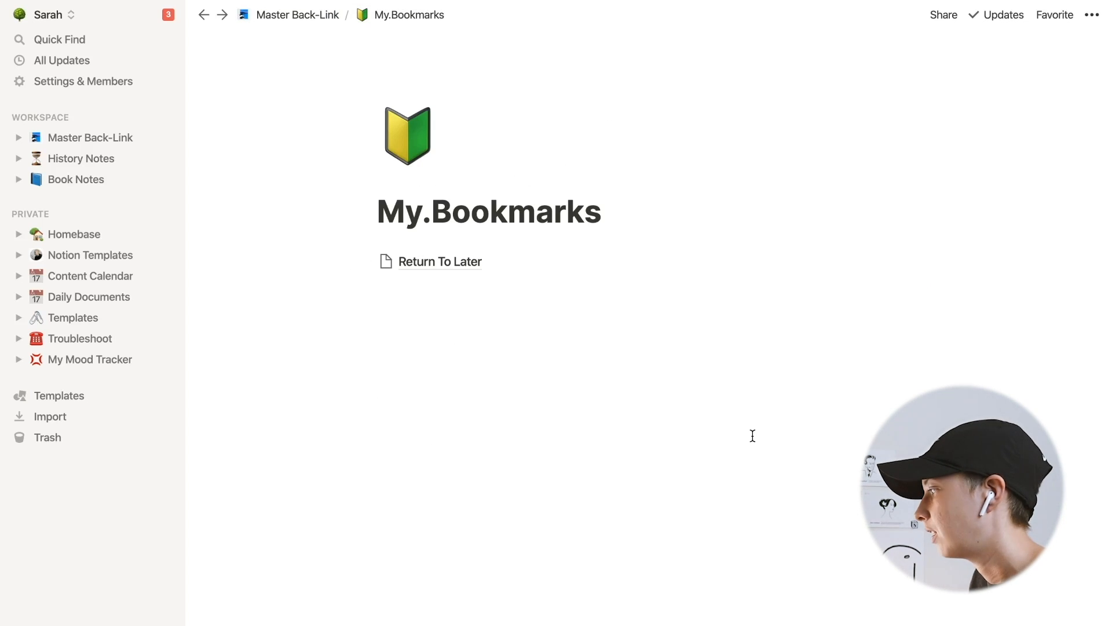
left_click(424, 261)
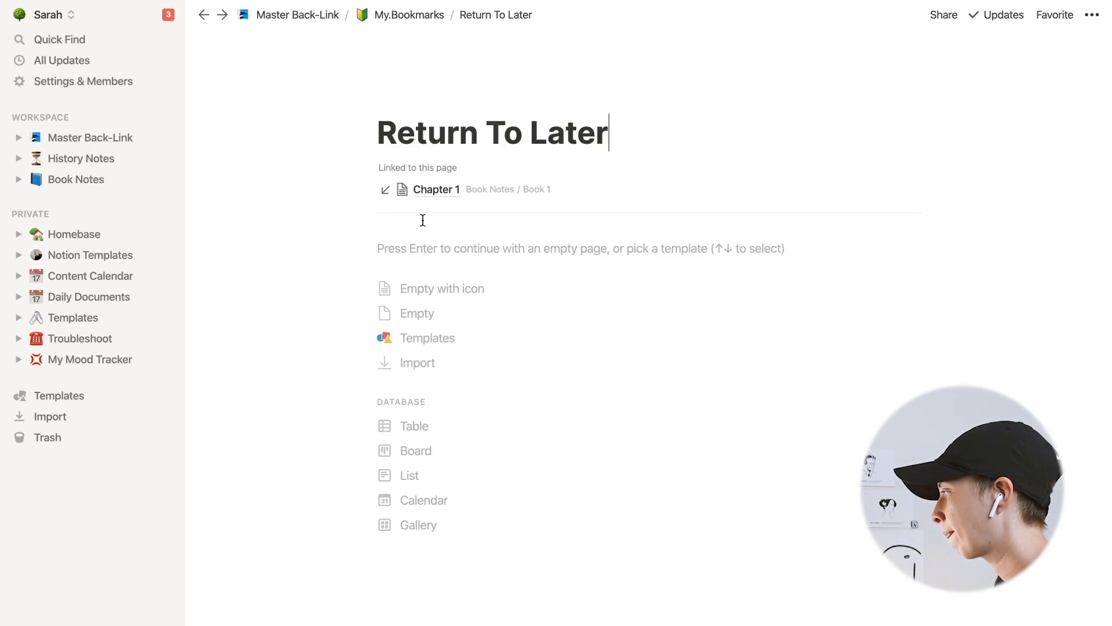
left_click(399, 22)
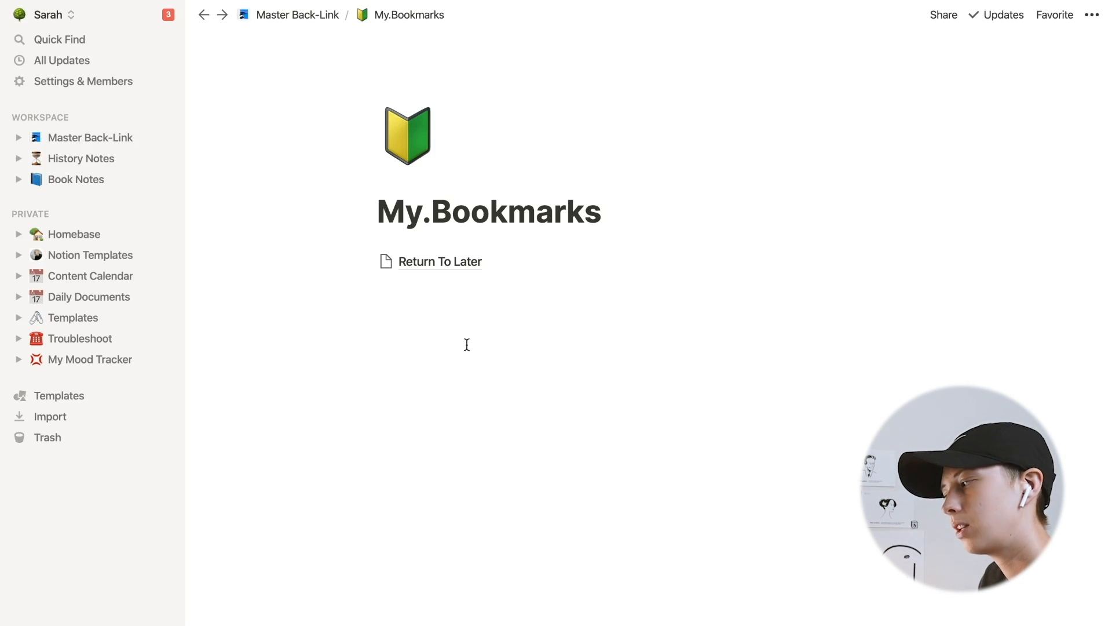
left_click(430, 262)
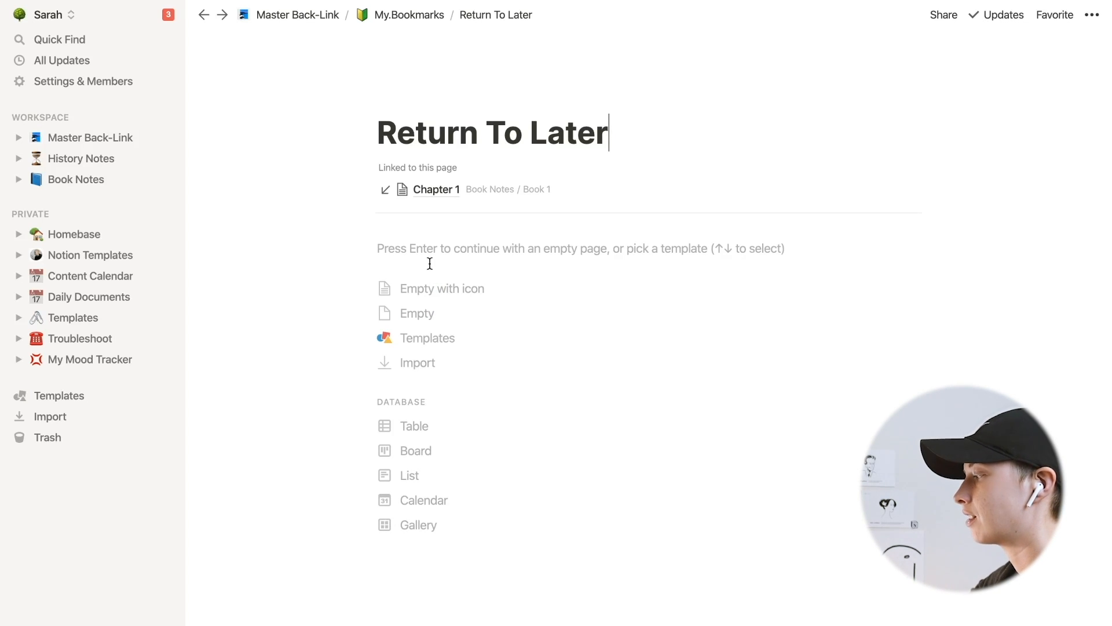
left_click(436, 190)
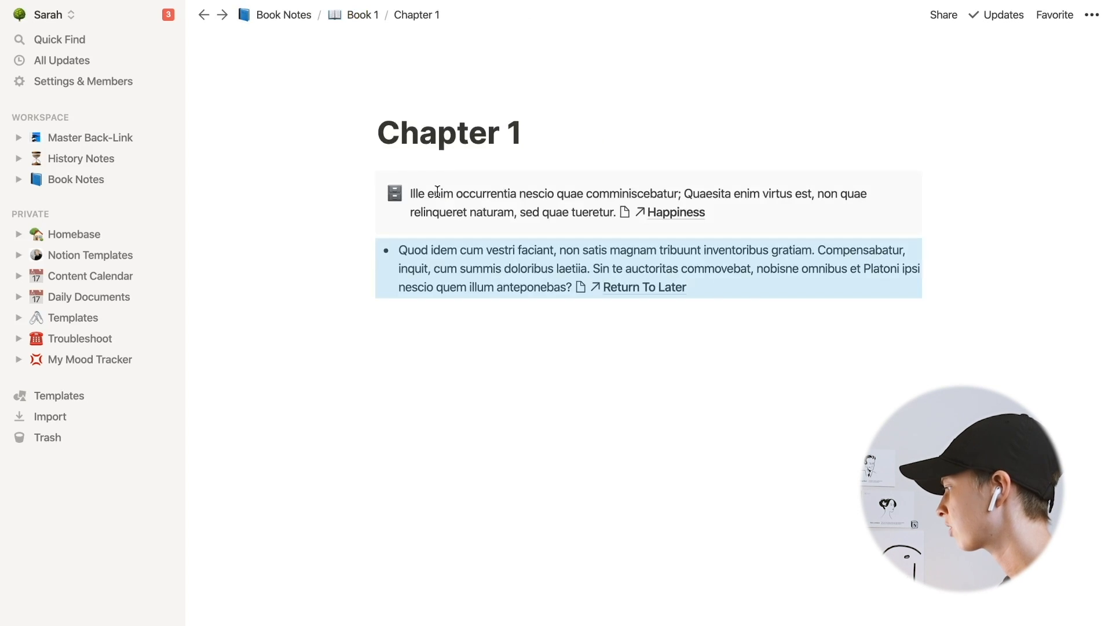
- Delete the Return To Later link from Chapter 1's bullet and return to the Return To Later page
left_click(724, 292)
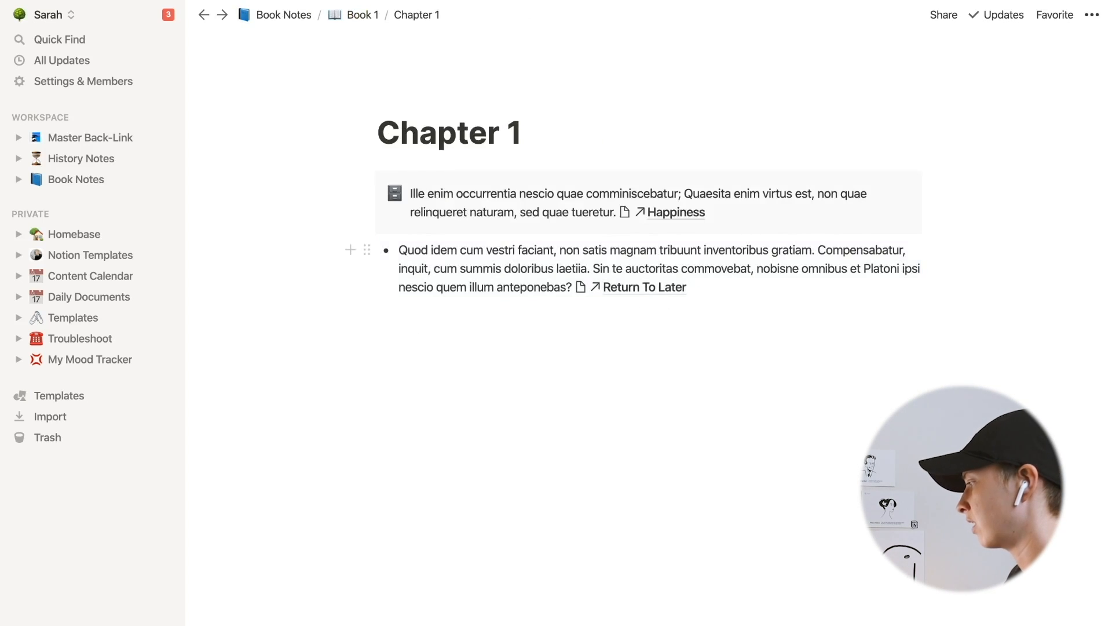
key("BackSpace")
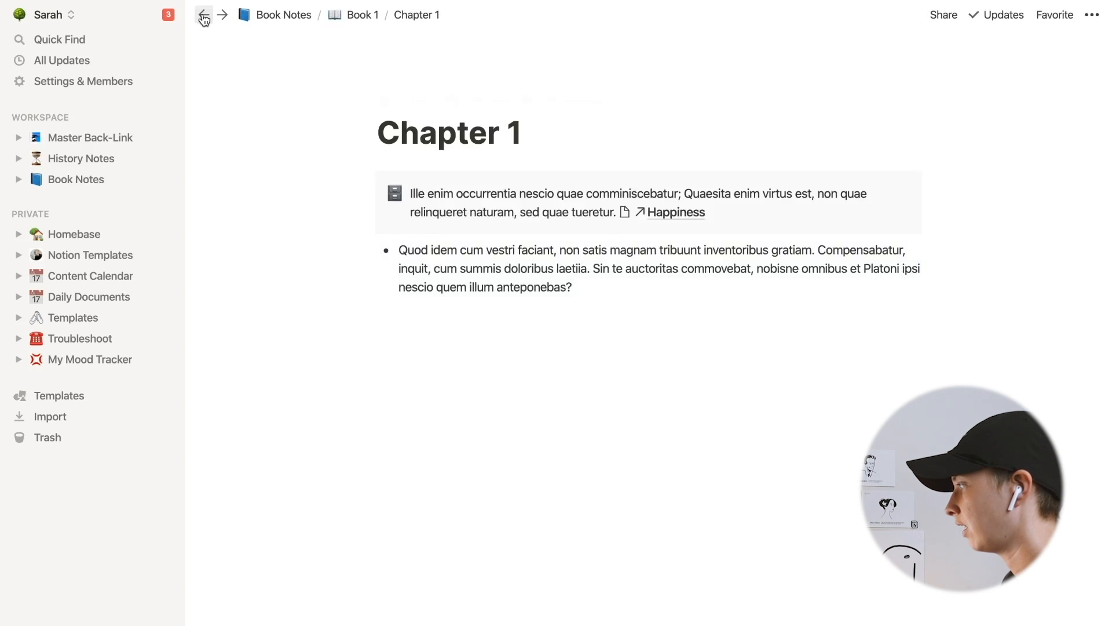
left_click(203, 15)
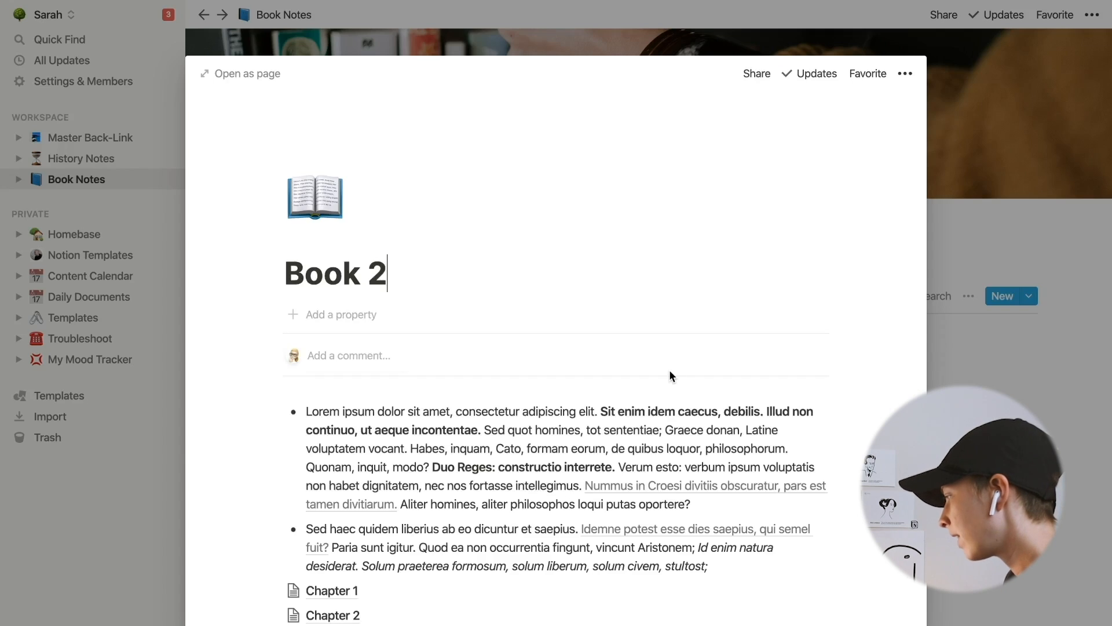
- In Book 2, link the end of the first bullet to a new Edit Later page created in My.Bookmarks
scroll(670, 376, "down", 2)
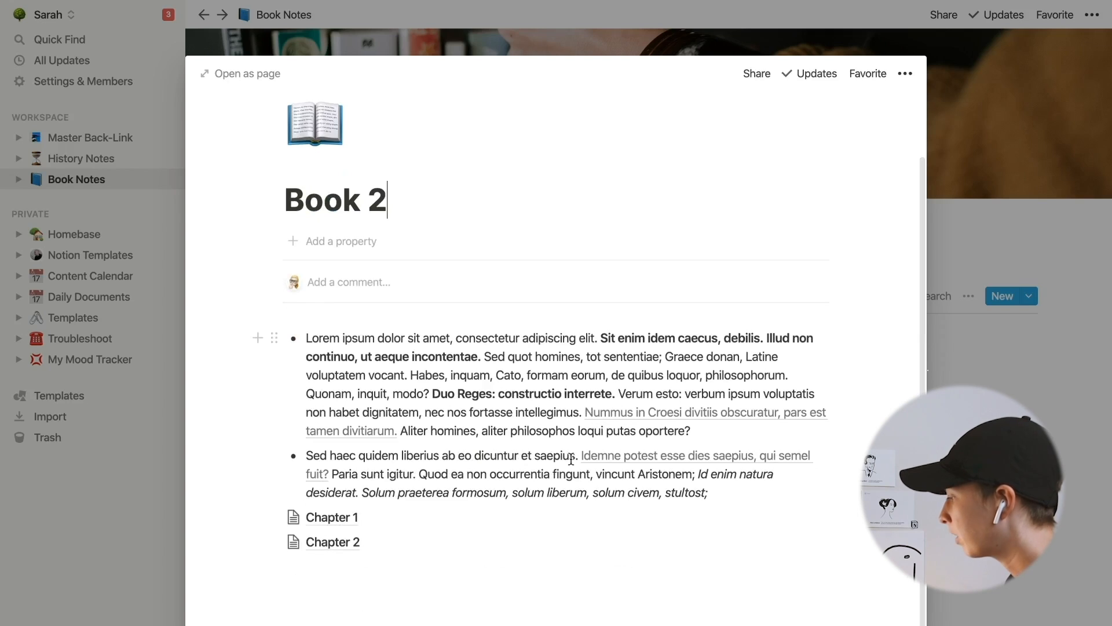
left_click(721, 427)
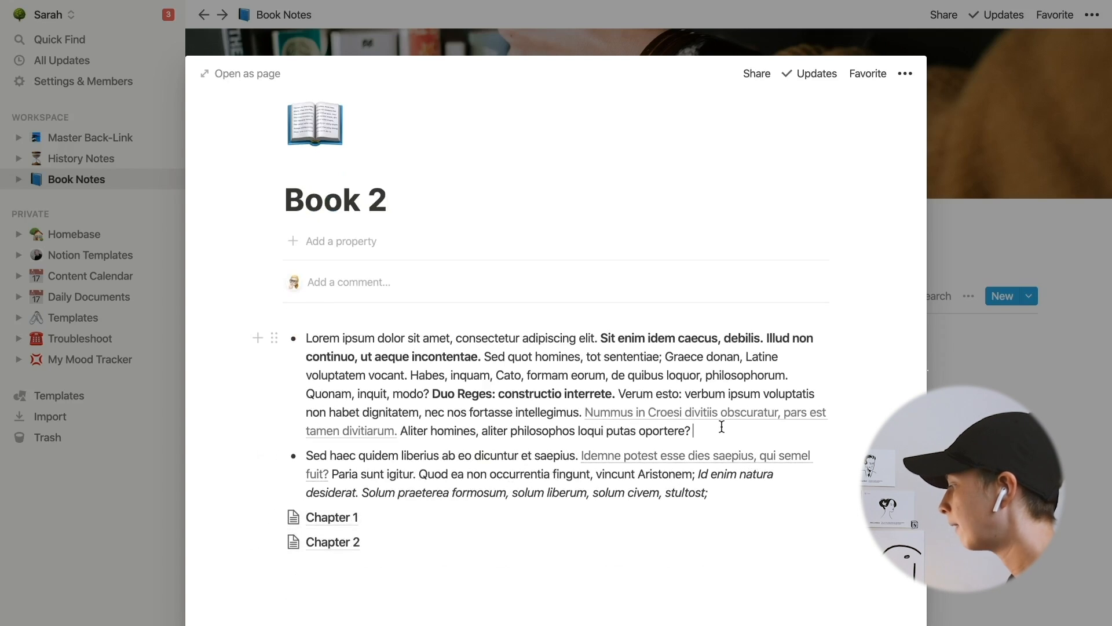
type("[[Edit Later")
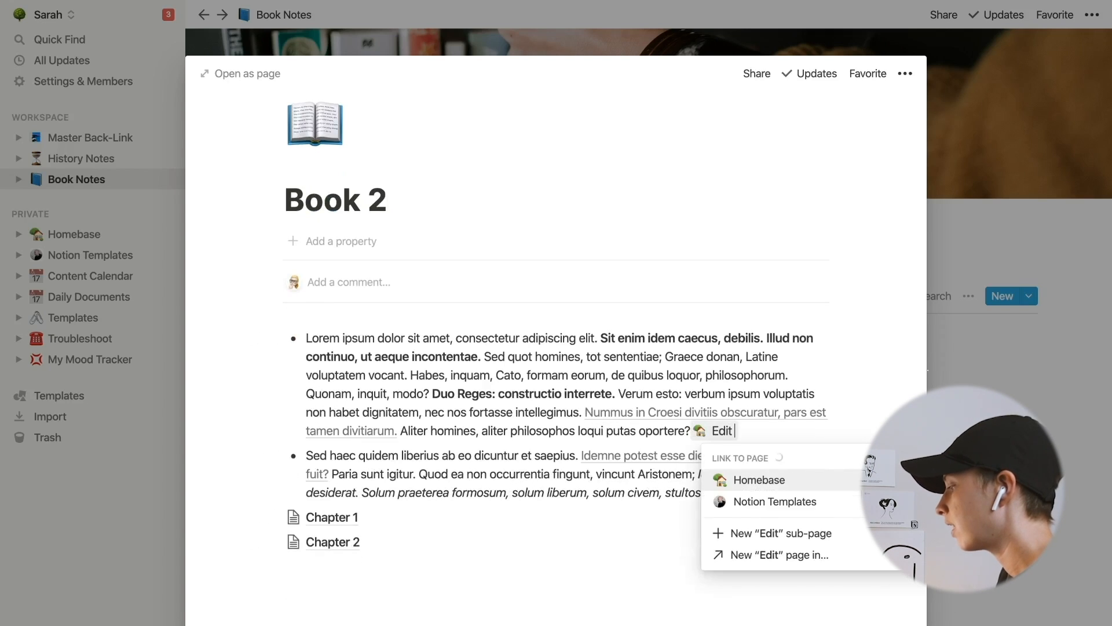
left_click(791, 555)
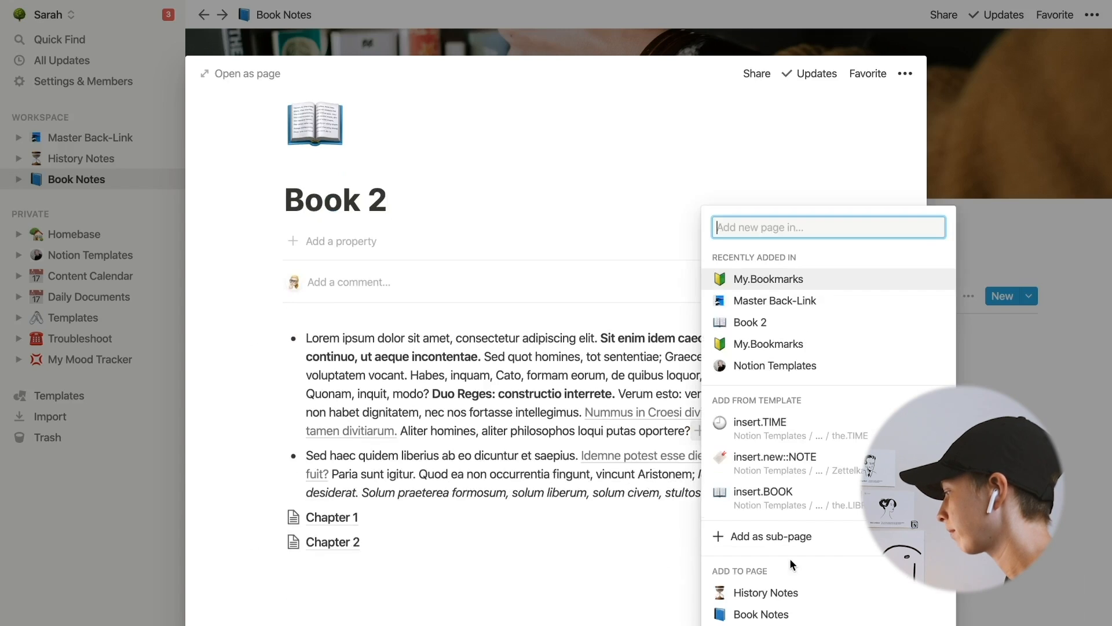
type("My")
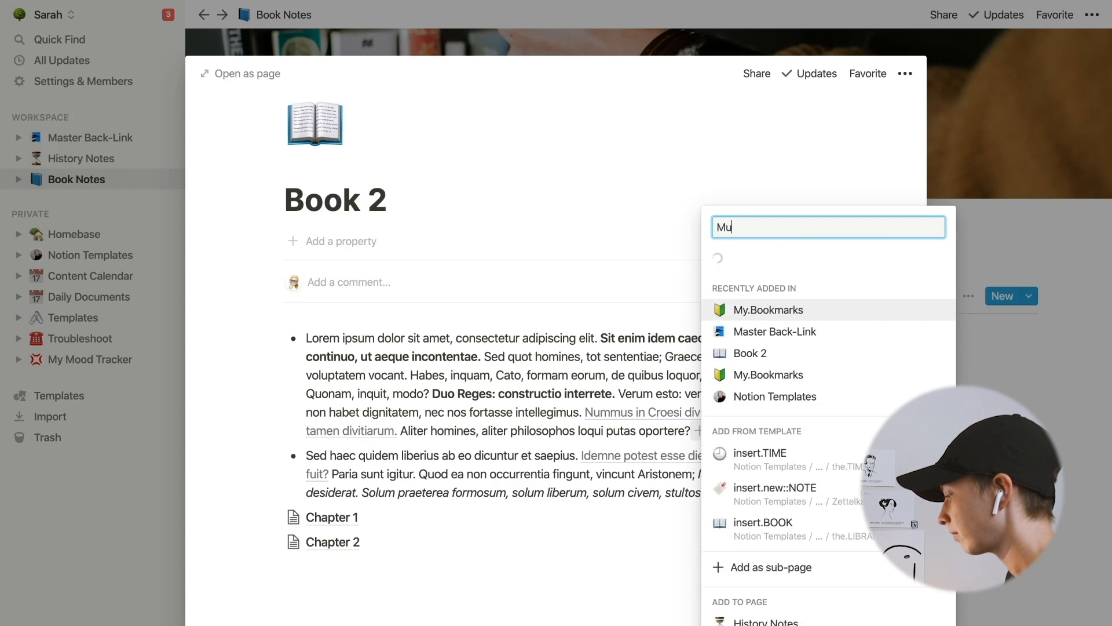
type(".Bookmar")
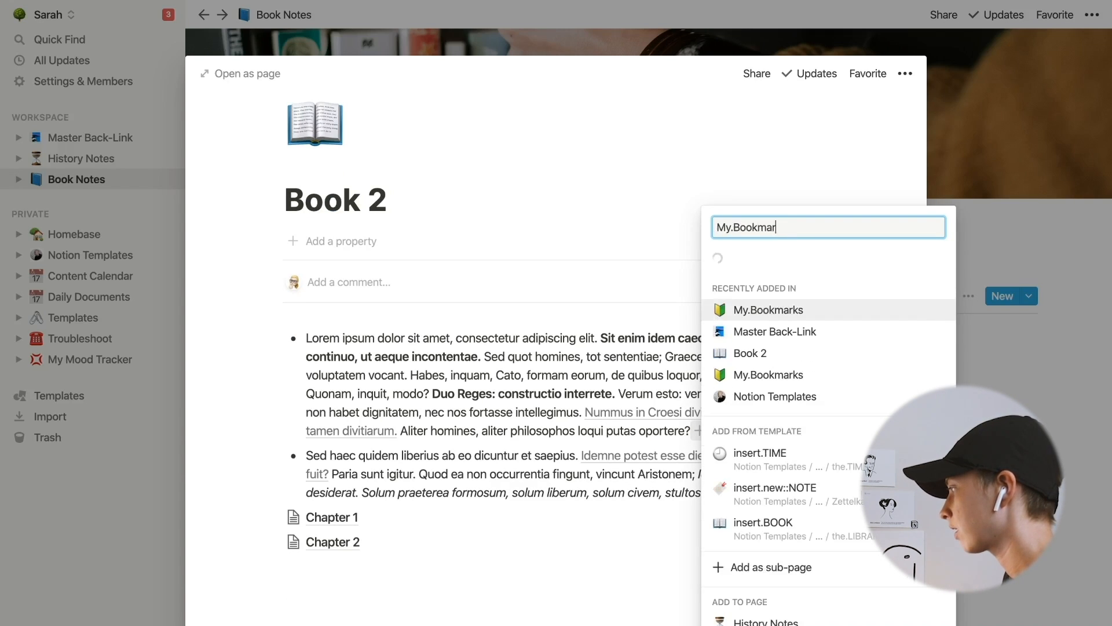
type("ks")
key("Return")
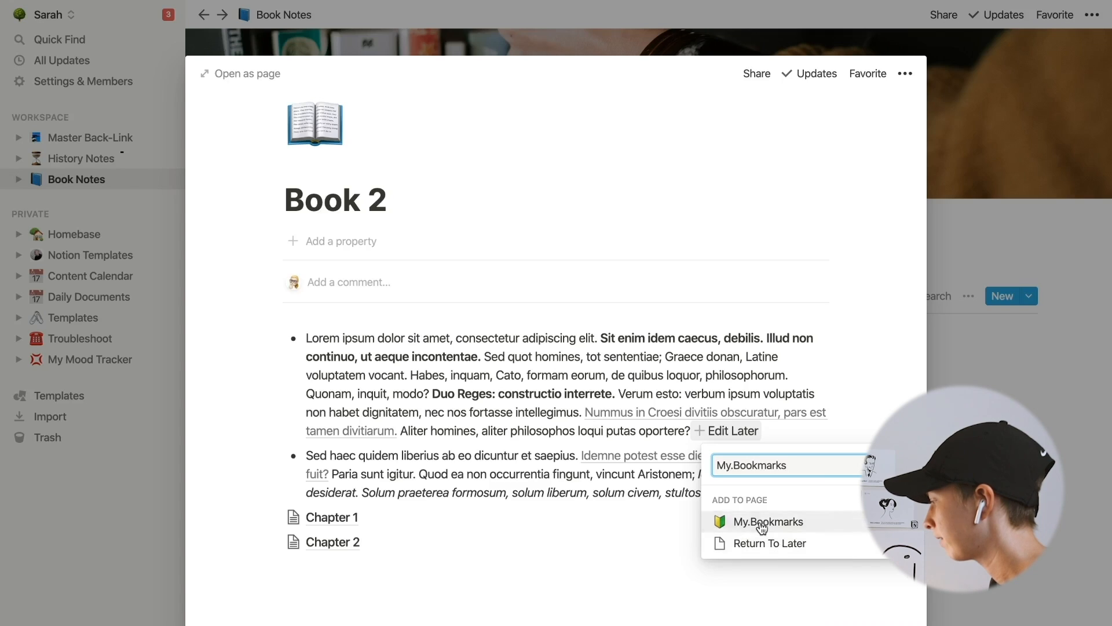
left_click(734, 436)
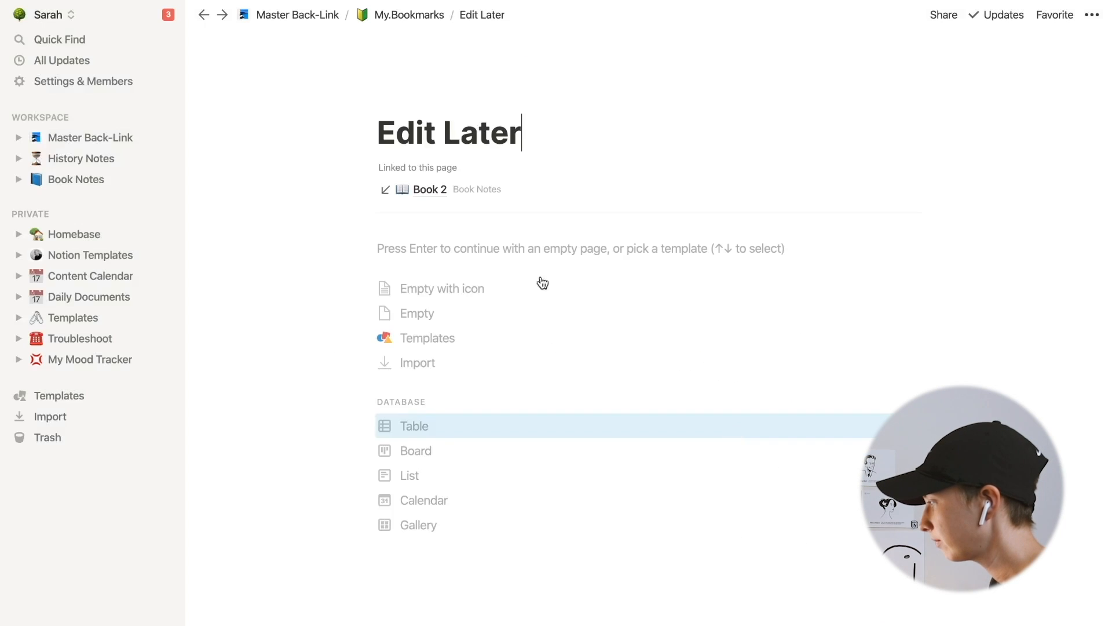
- Open My.Bookmarks and then the Edit Later page to see its backlink
left_click(392, 14)
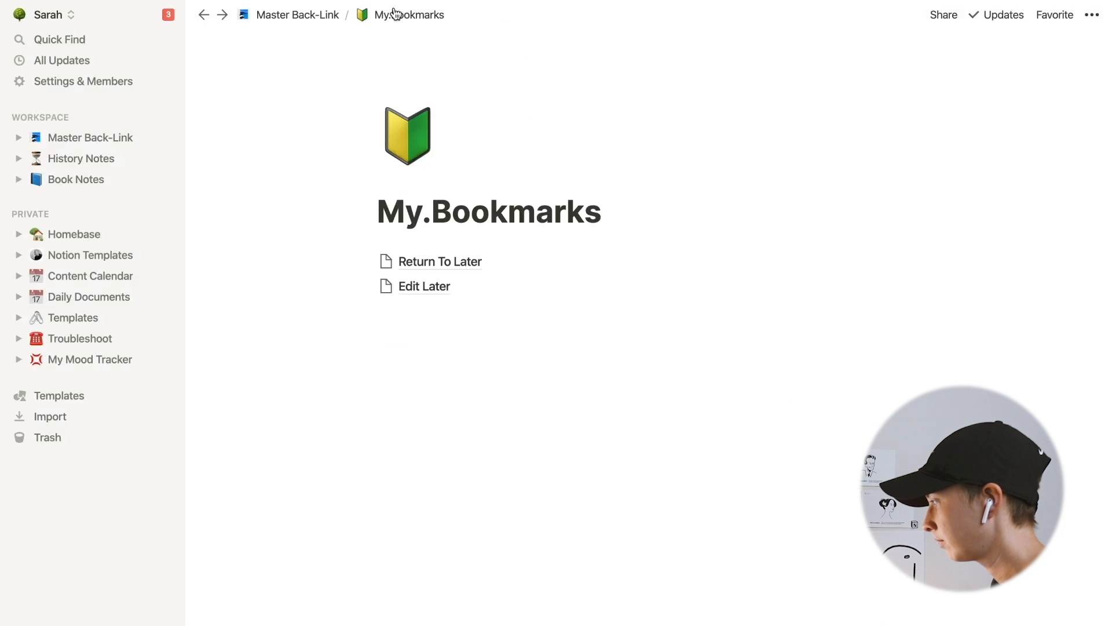
left_click(429, 288)
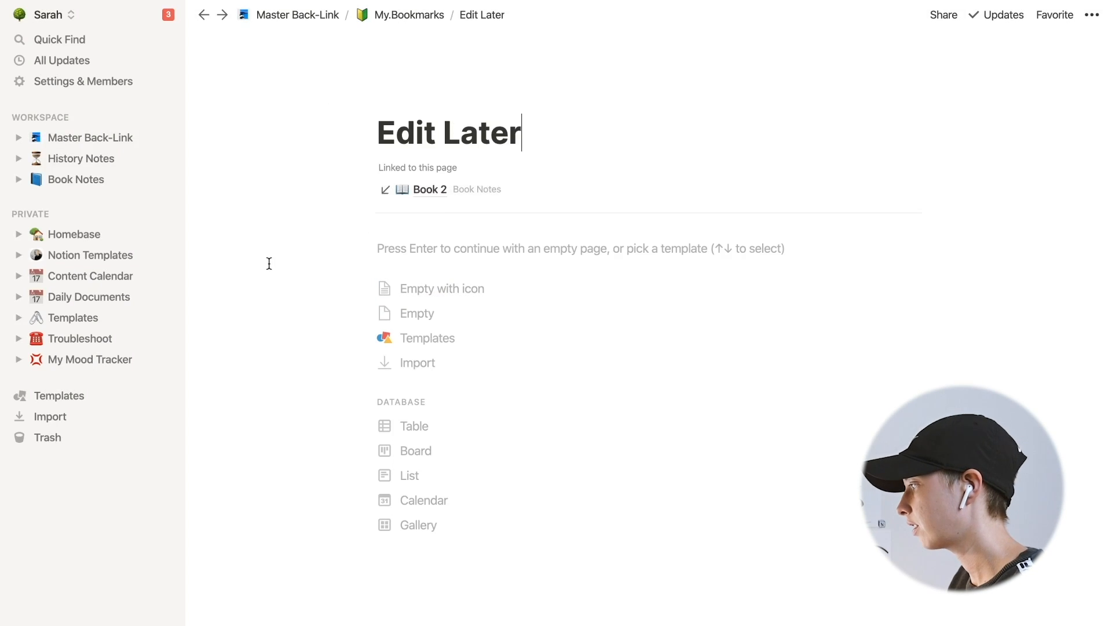
- Give the Return To Later and Edit Later pages in My.Bookmarks the green bookmark emoji as their icon
left_click(429, 190)
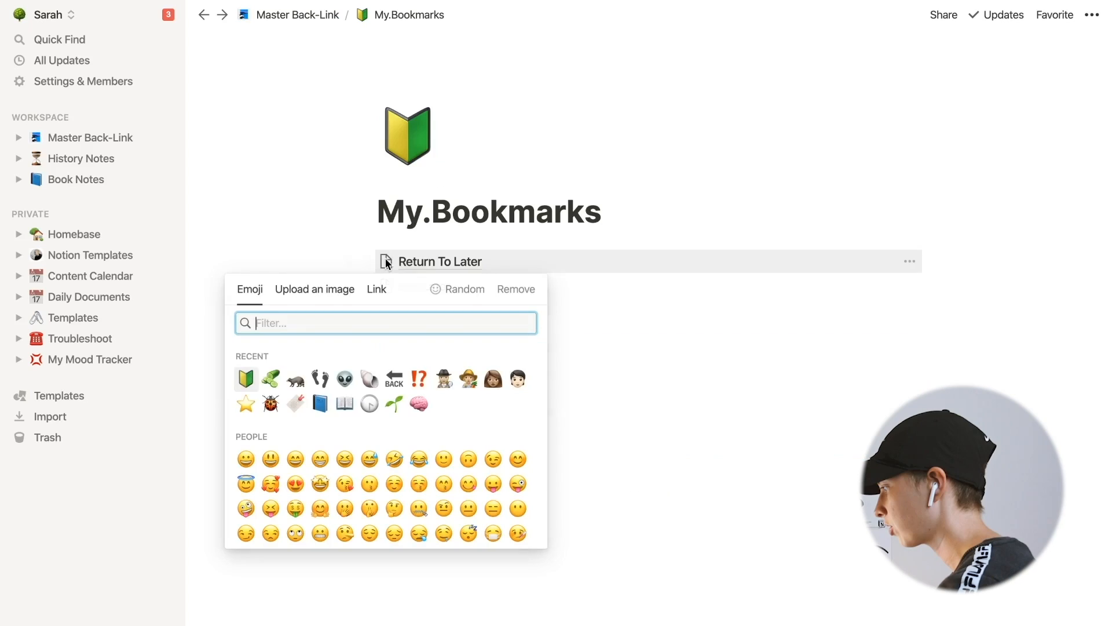
left_click(245, 379)
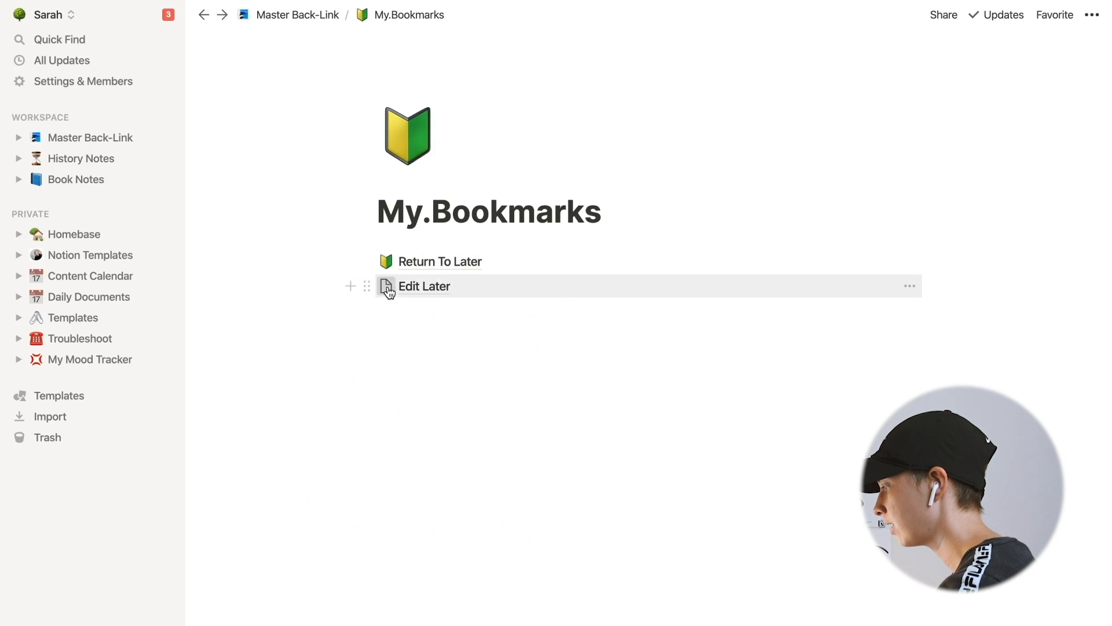
left_click(385, 288)
left_click(246, 403)
- Trace the link between the Edit Later page and Book 2 in both directions
left_click(434, 286)
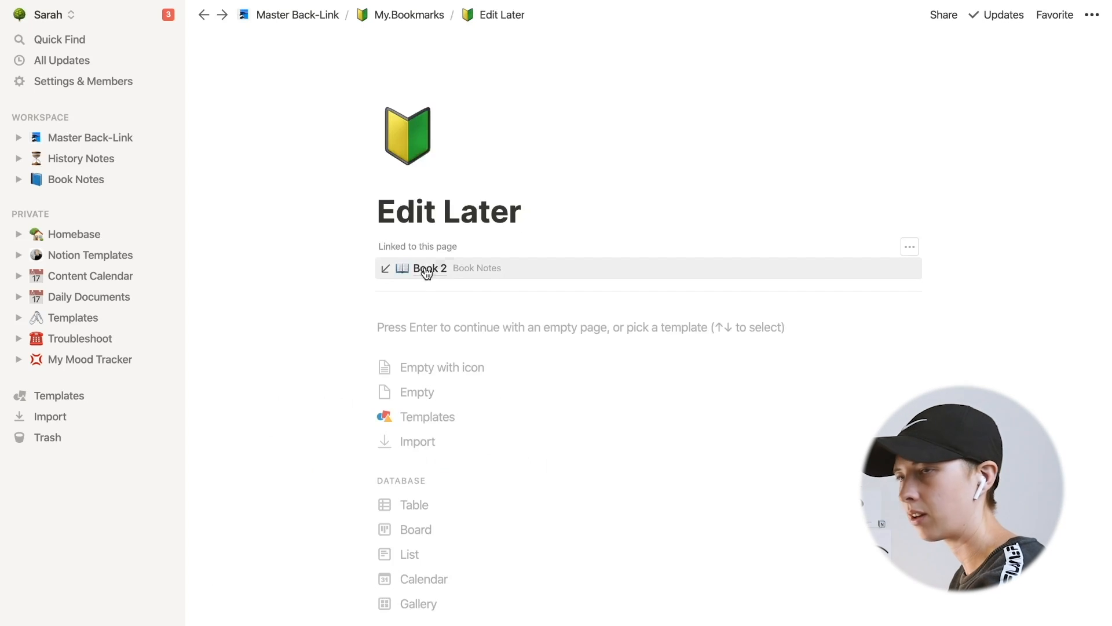
left_click(427, 273)
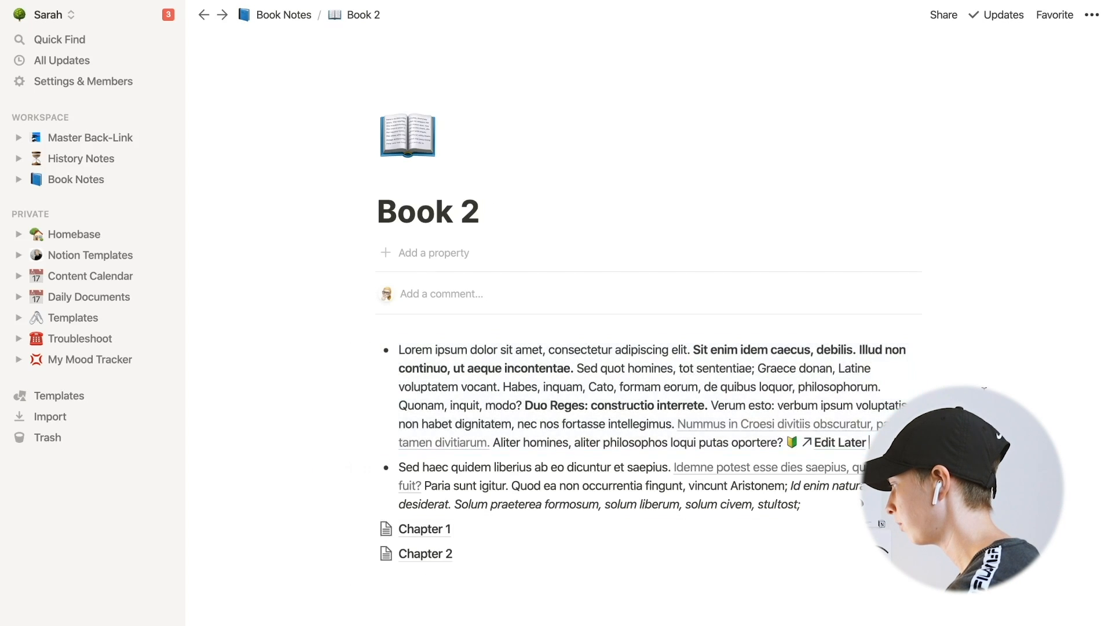
scroll(880, 584, "down", 2)
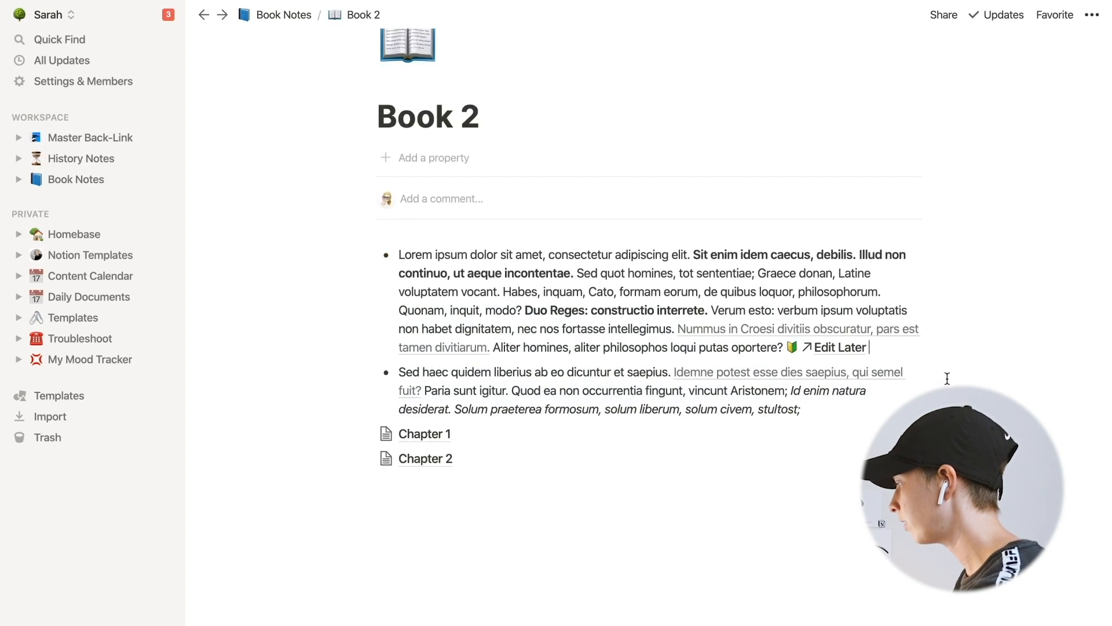
left_click(849, 348)
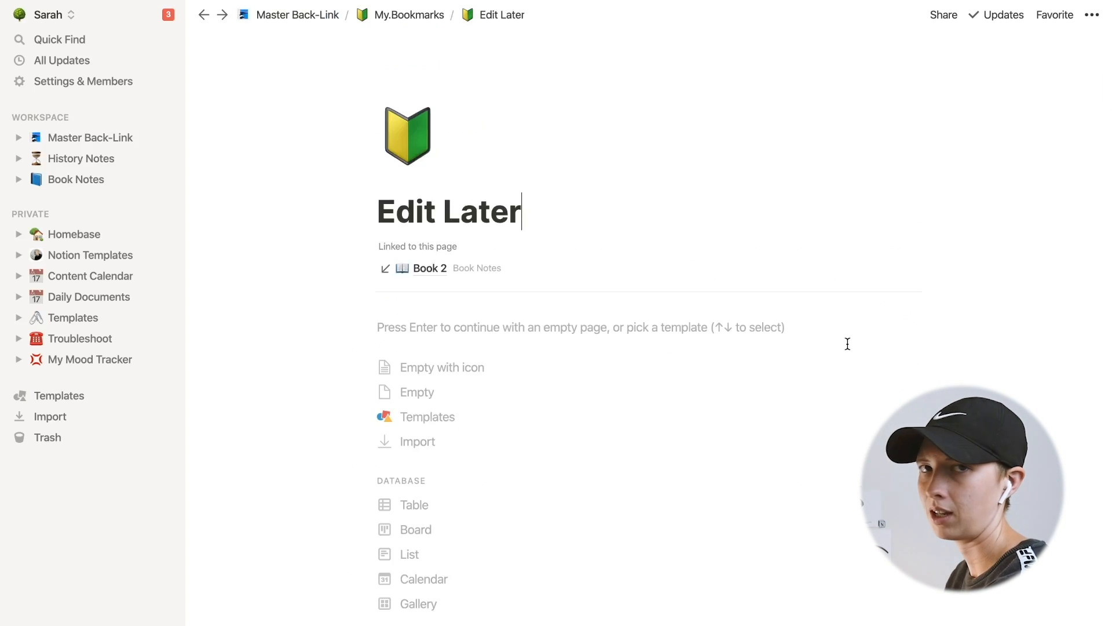
left_click(204, 15)
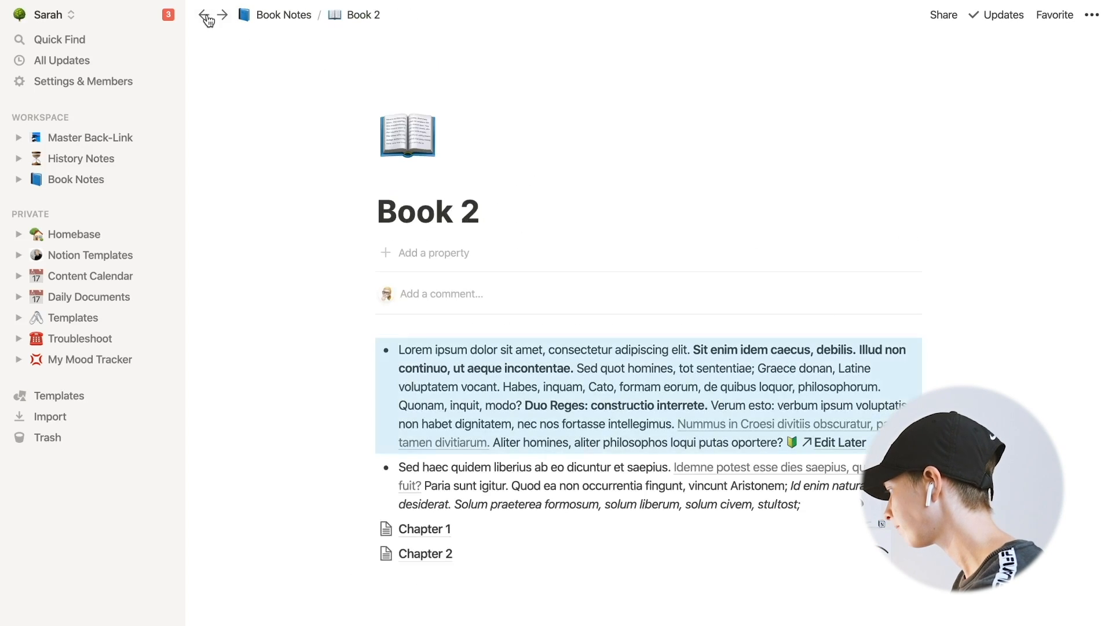
- Create a Ratings page under Master Back-Link with a star emoji icon
left_click(204, 15)
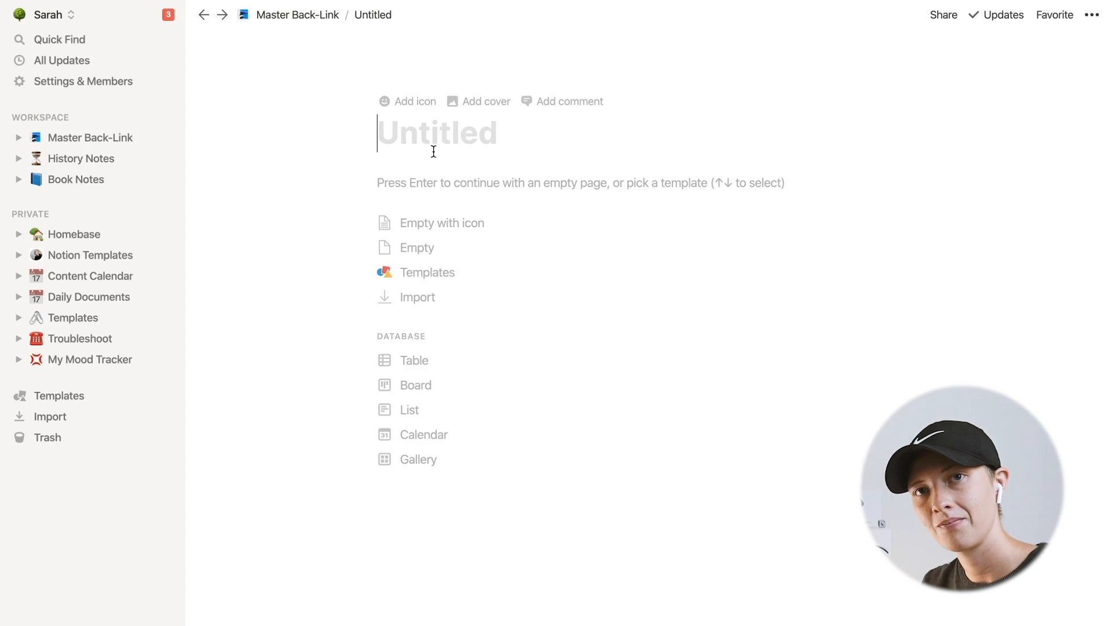
type("Ratings")
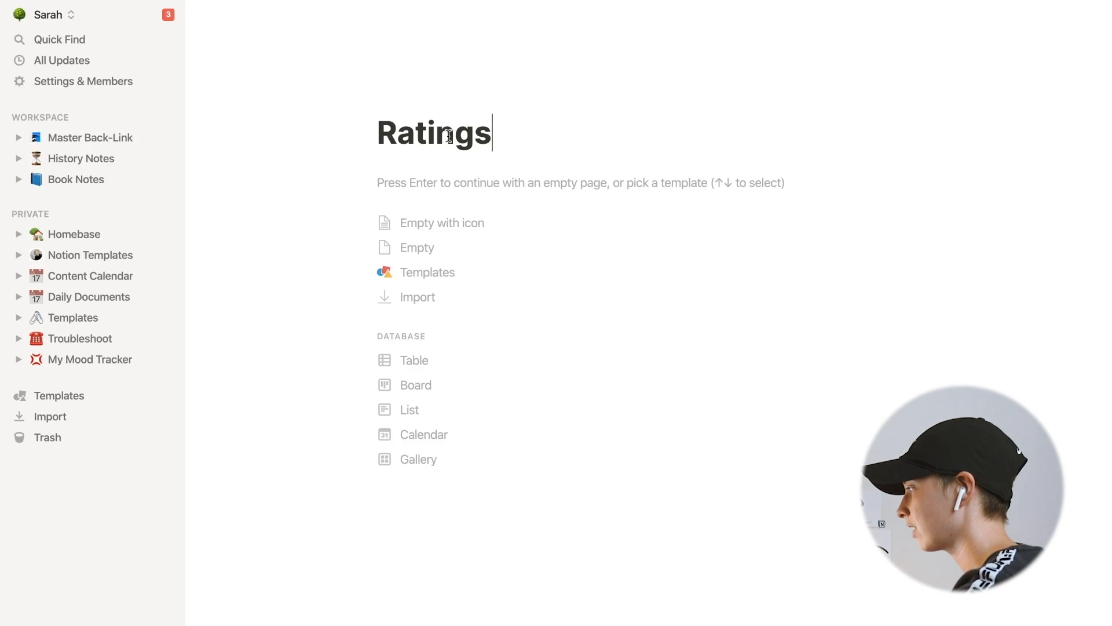
left_click(397, 102)
left_click(427, 146)
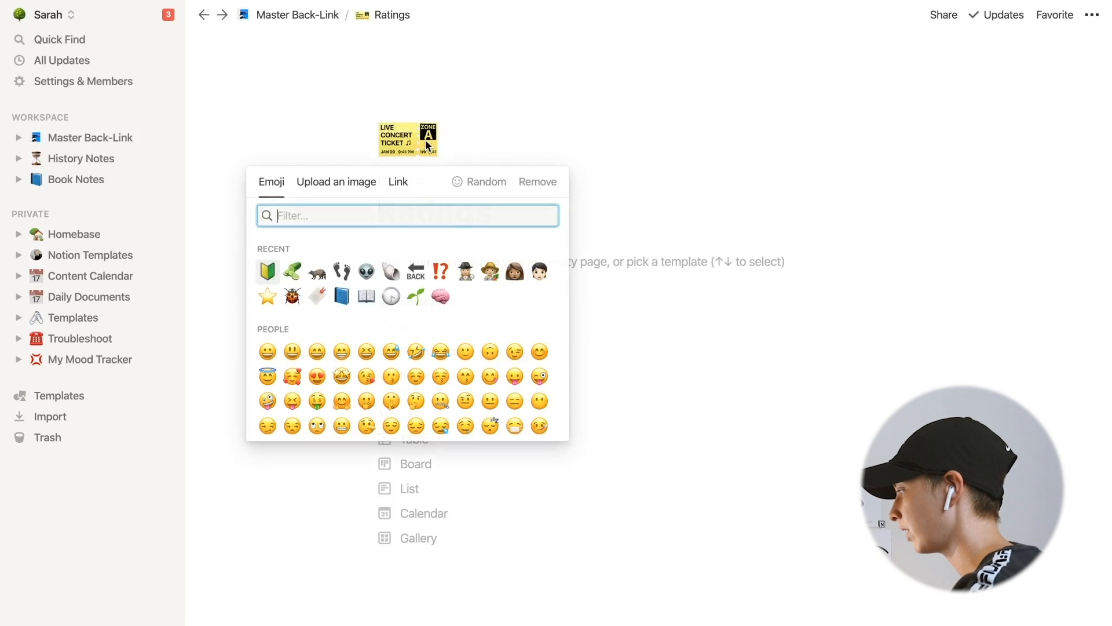
left_click(269, 300)
- Start a new line on the Ratings page and insert a star emoji
key("Return")
type("/pa")
key("BackSpace")
key("BackSpace")
key("BackSpace")
key("ctrl+super+space")
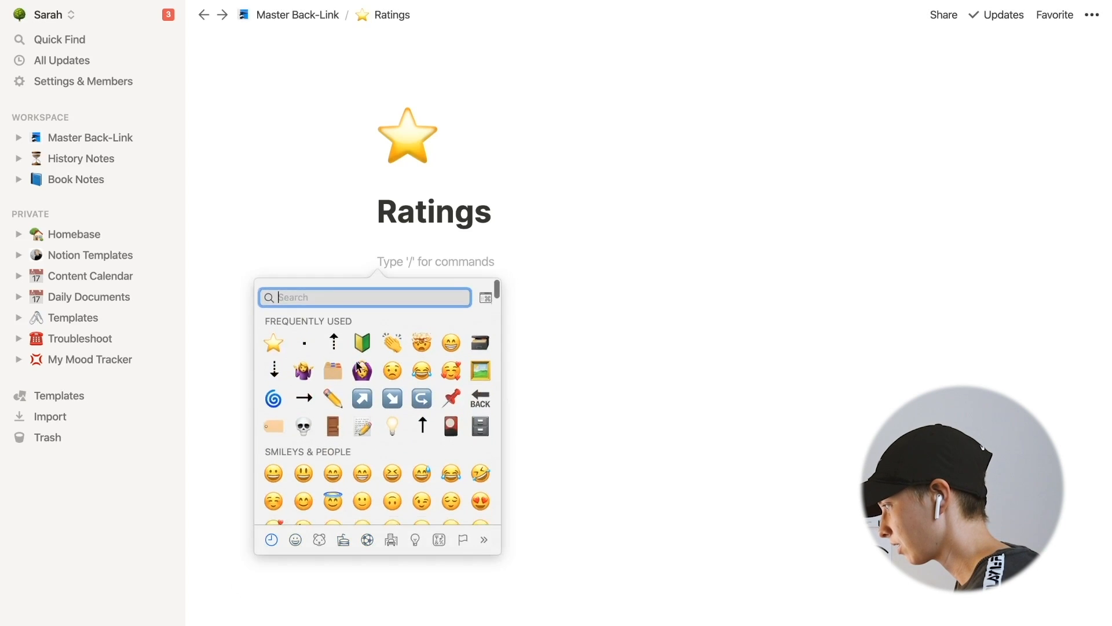
key("Escape")
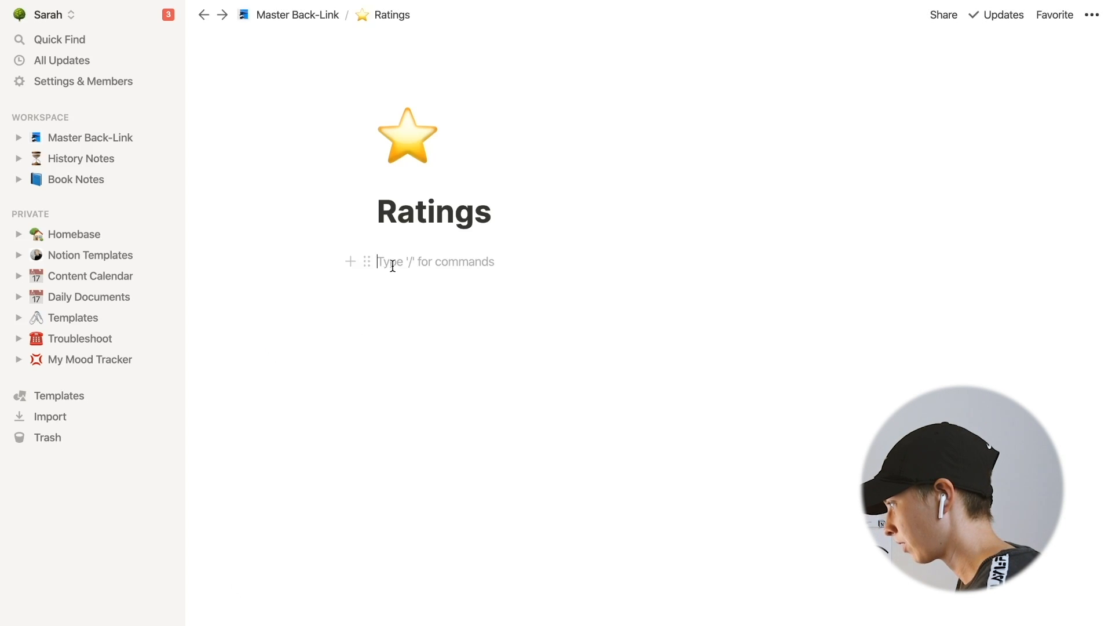
key("ctrl+super+space")
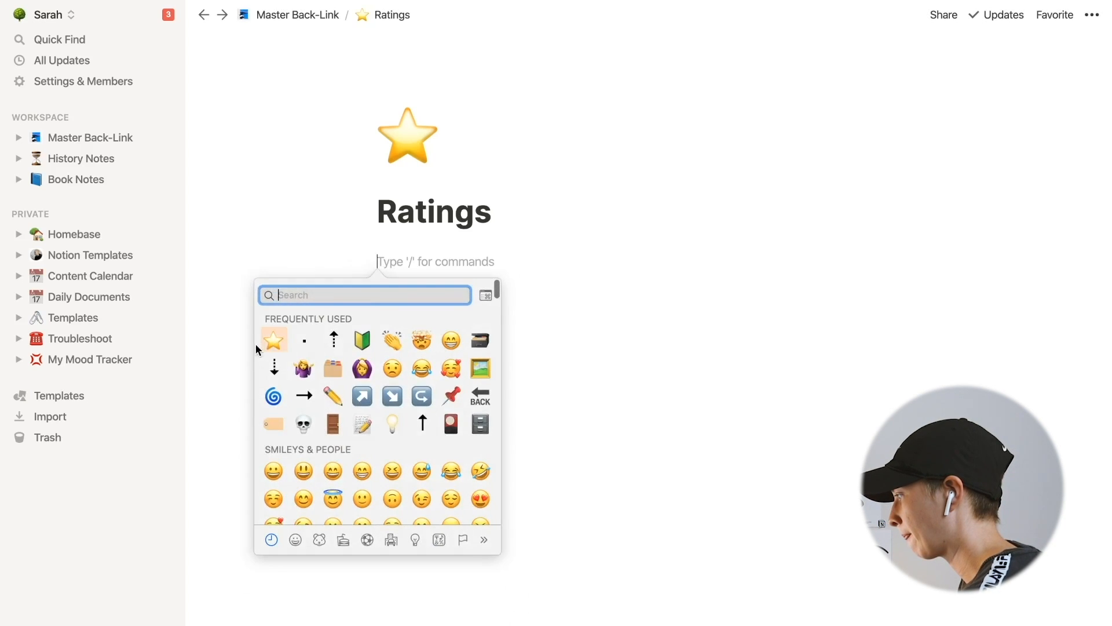
left_click(274, 341)
- Copy the star and paste it into rows of five, four, three, two and one stars
key("super+c")
key("super+v")
key("super+v")
key("super+v")
key("super+v")
key("super+v")
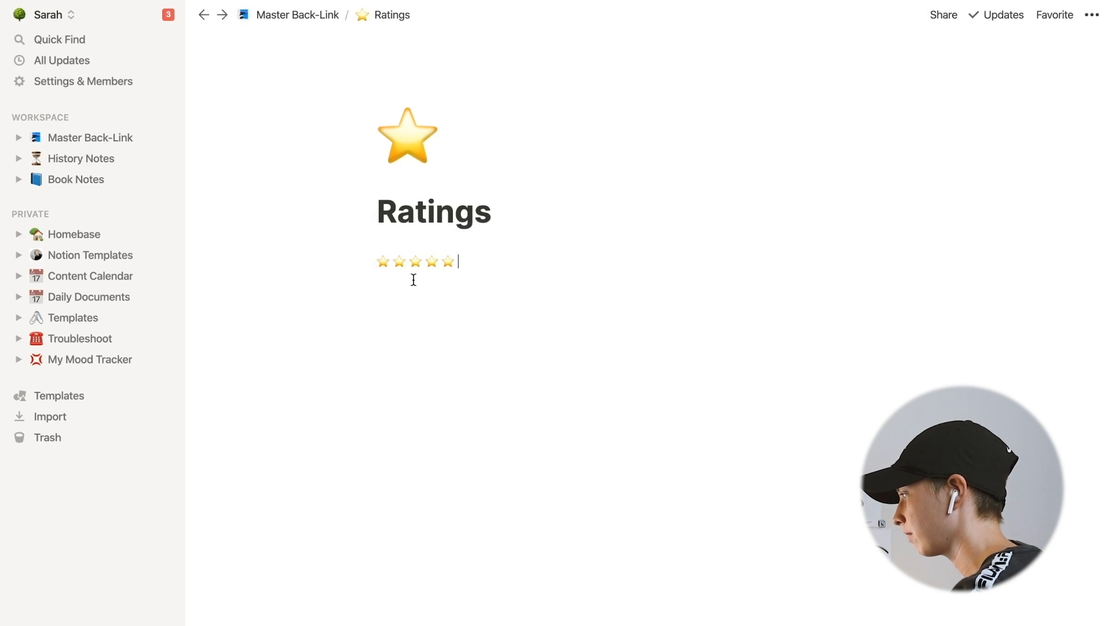
key("super+v")
key("super+v")
key("super+v")
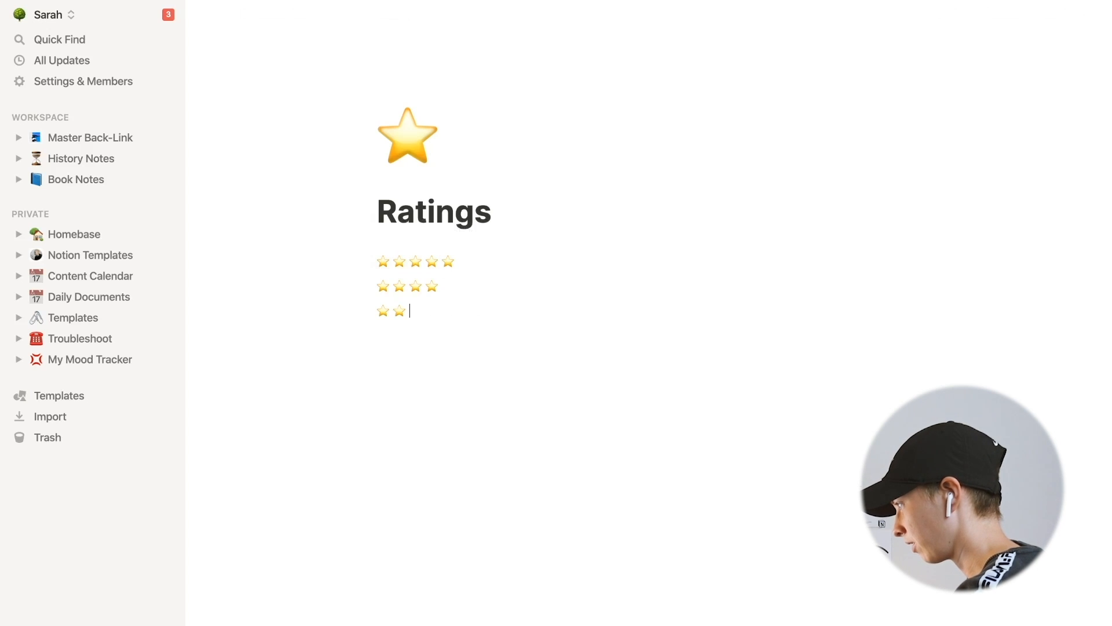
- Select all the star rows and turn them into pages
left_click_drag(285, 352, 512, 257)
left_click(361, 256)
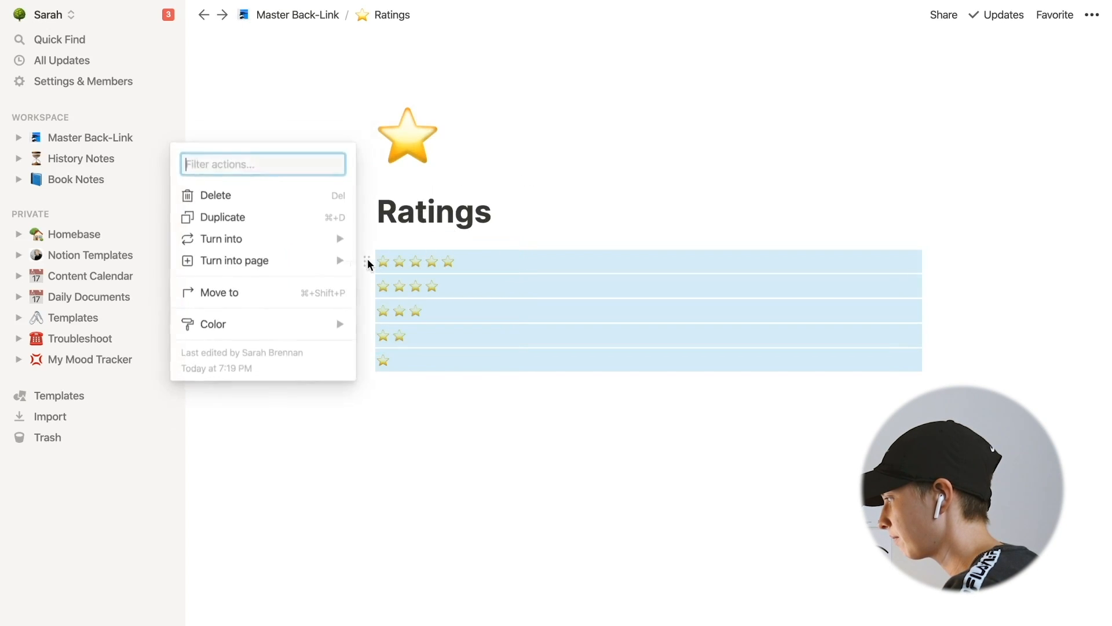
mouse_move(301, 248)
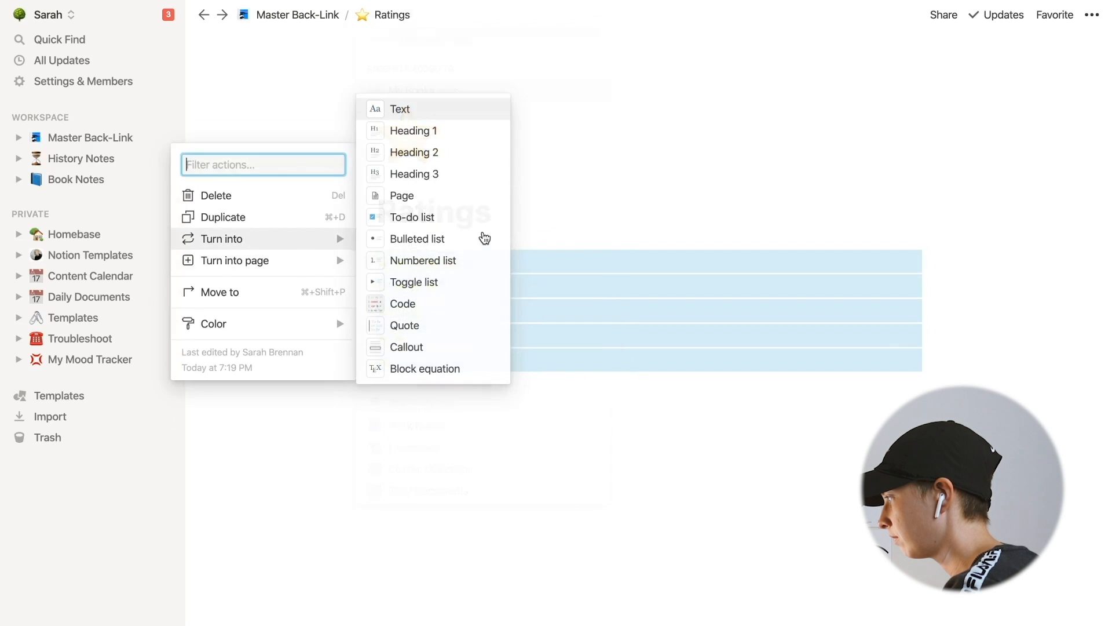
left_click(455, 197)
- Open Book 1 and mention the three-star Ratings page at the start of its Self-Help line
left_click(86, 137)
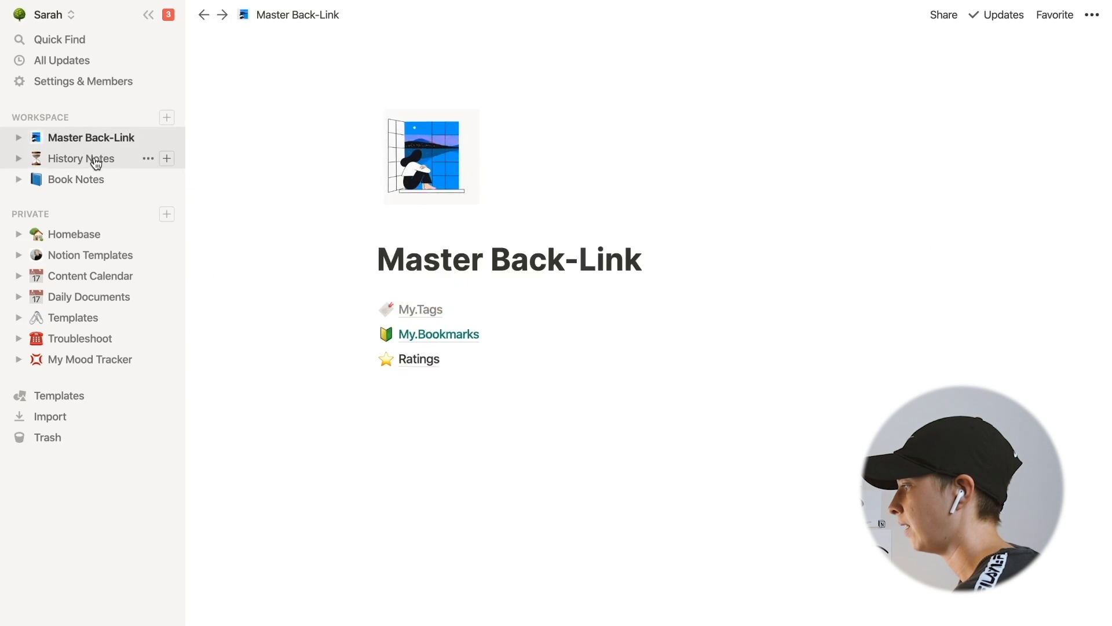
left_click(99, 179)
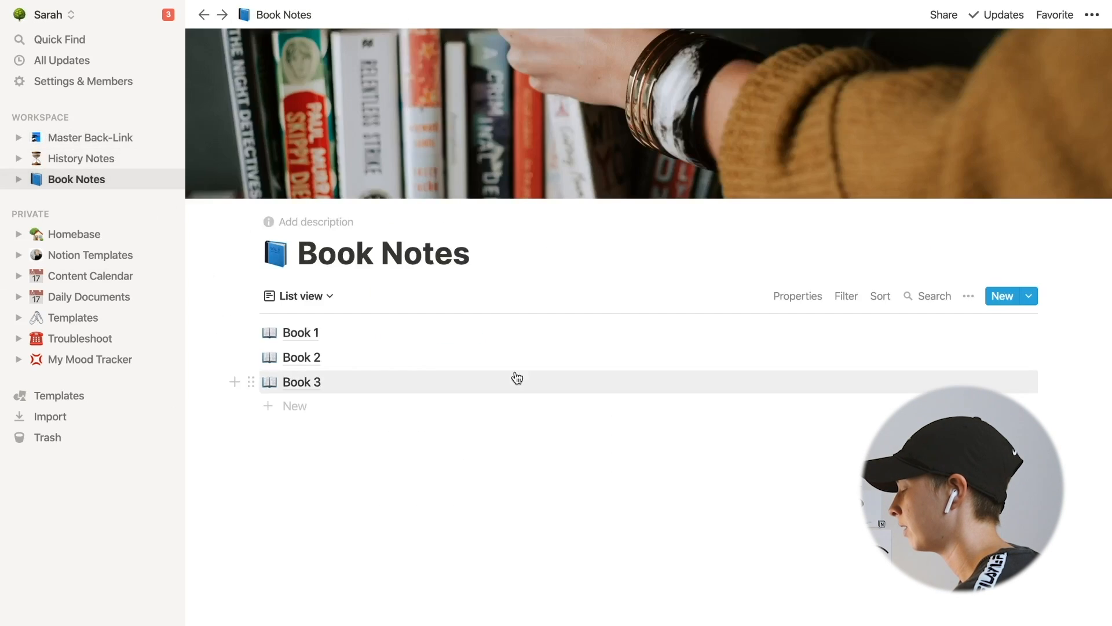
left_click(340, 343)
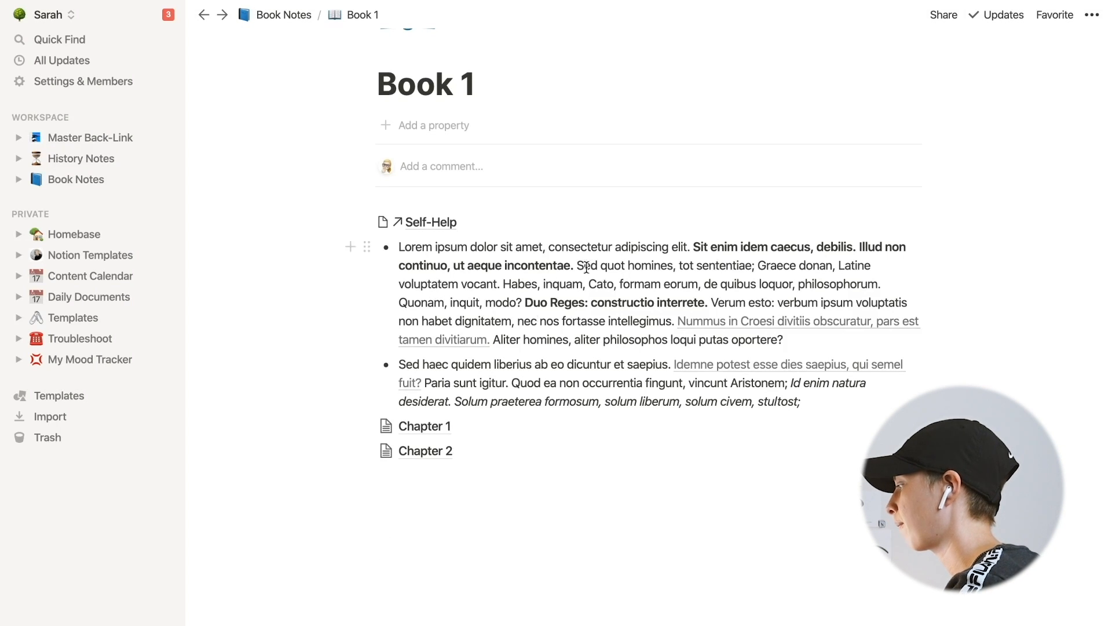
scroll(593, 266, "up", 1)
scroll(593, 266, "up", 1)
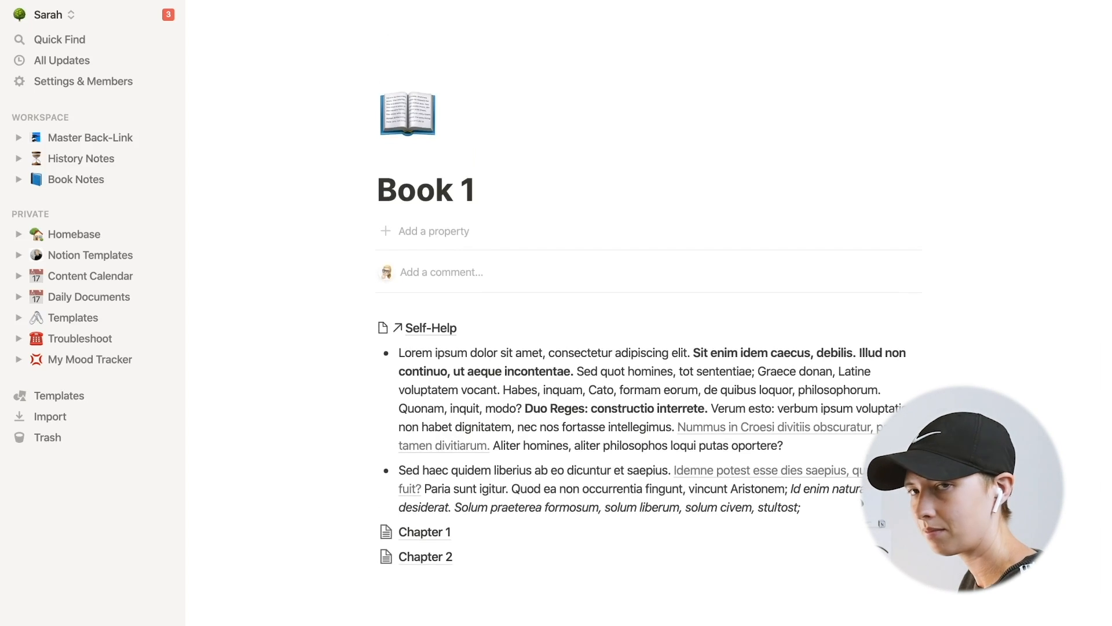
left_click(377, 345)
type("[[")
key("BackSpace")
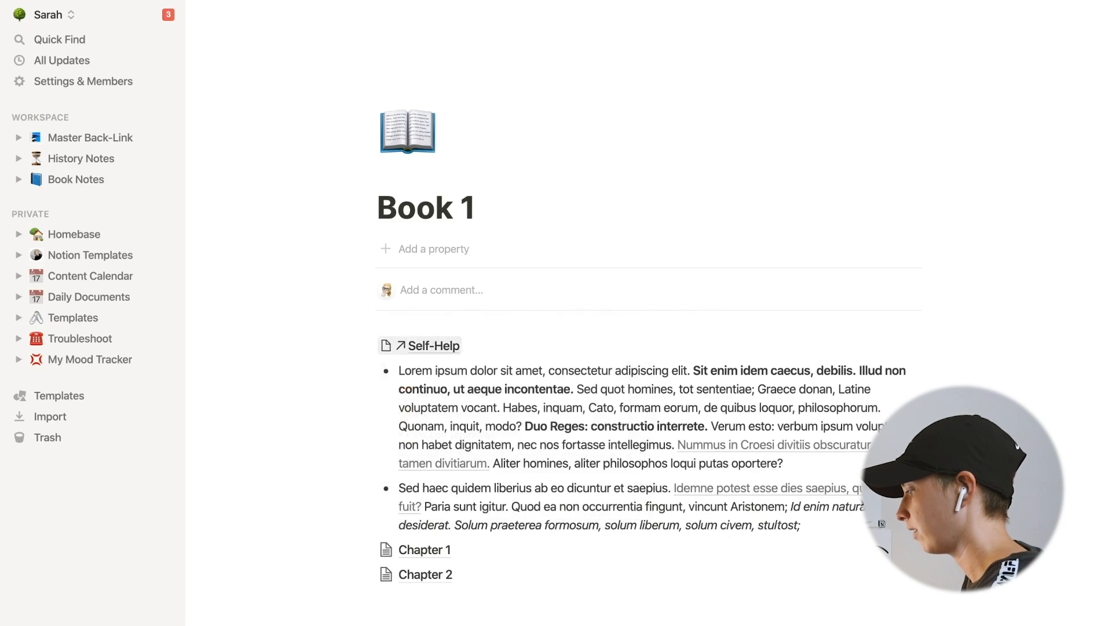
type("@")
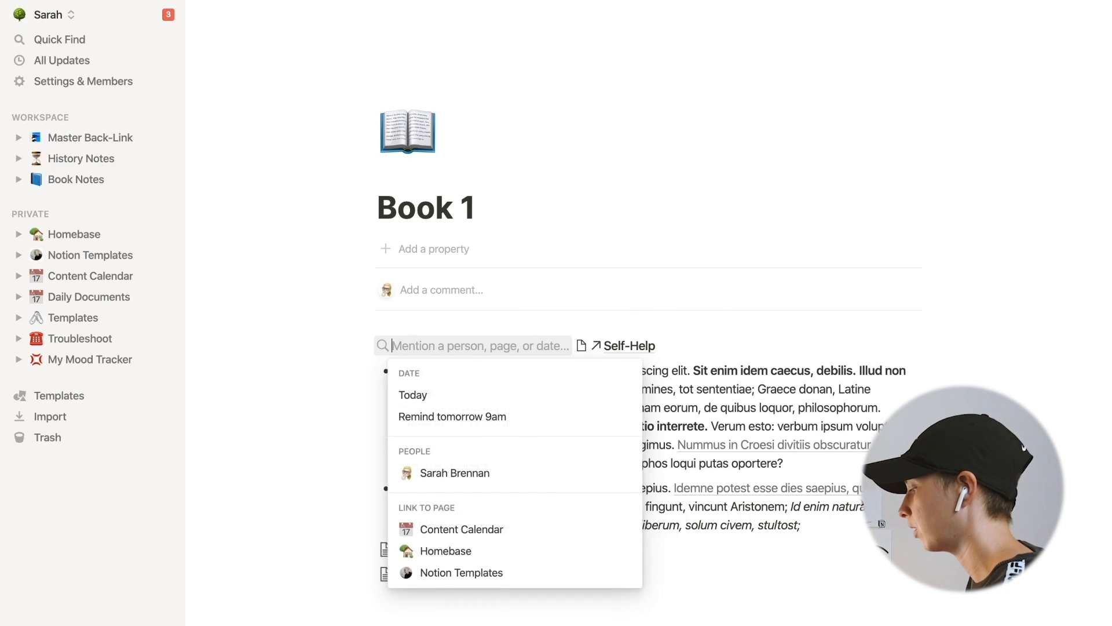
key("ctrl+super+space")
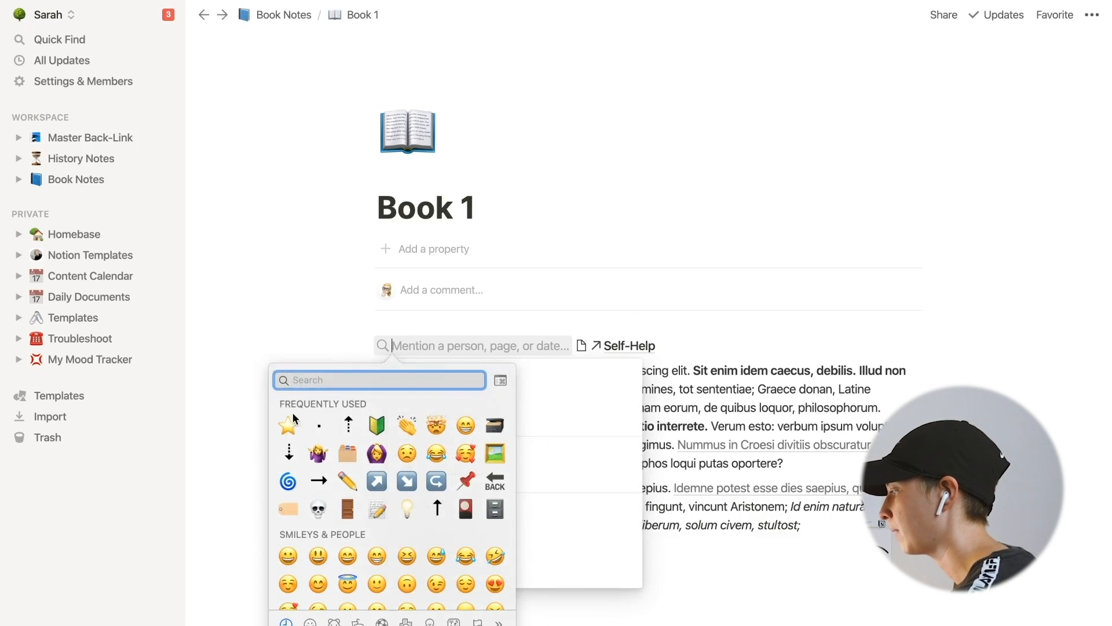
left_click(289, 422)
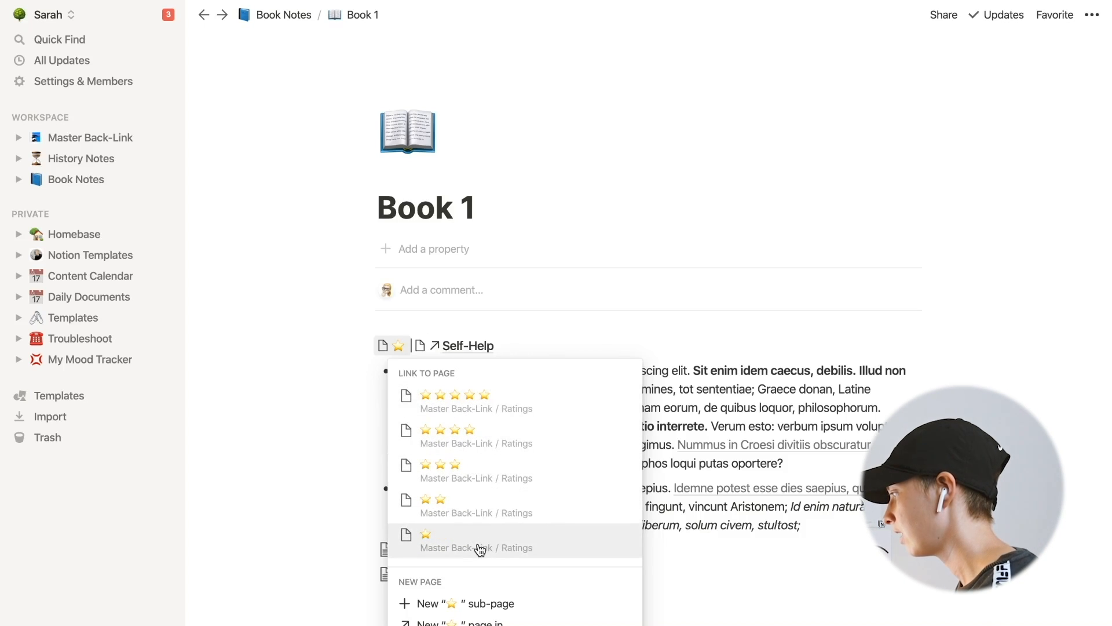
left_click(489, 465)
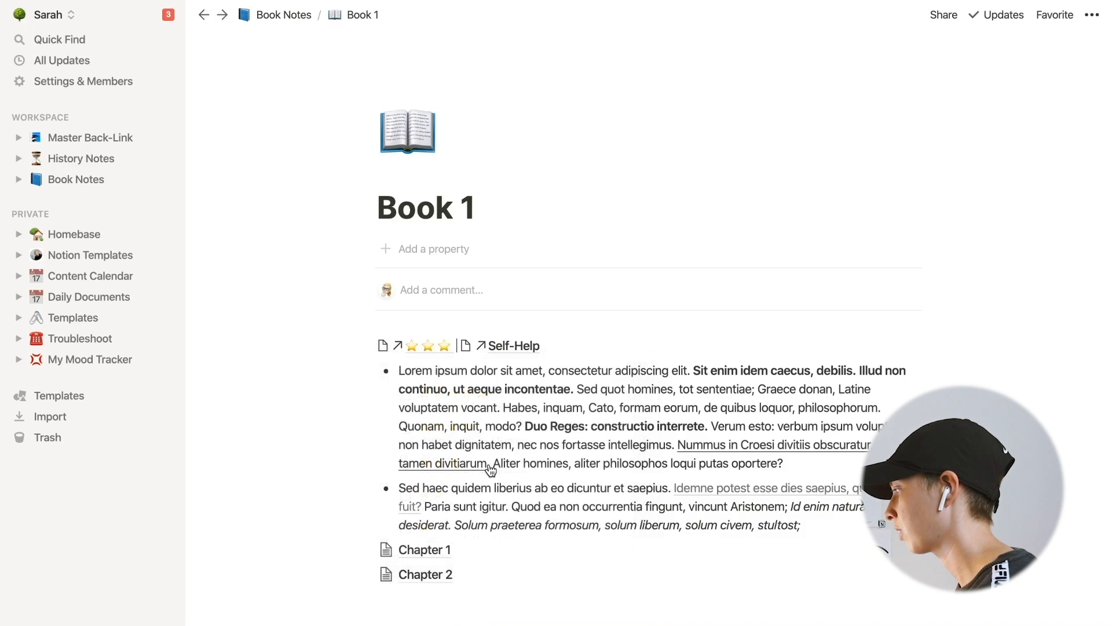
- Open Chapter 2 of Book 1 and mention the five-star Ratings page on a new line above its bullet
scroll(485, 457, "down", 2)
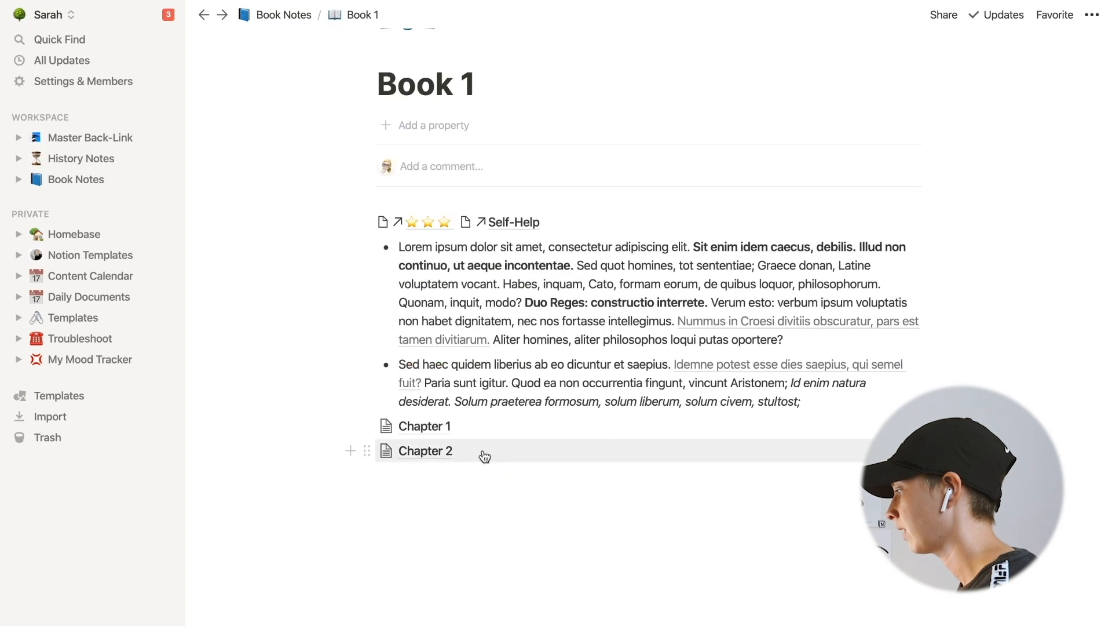
left_click(399, 452)
left_click(542, 138)
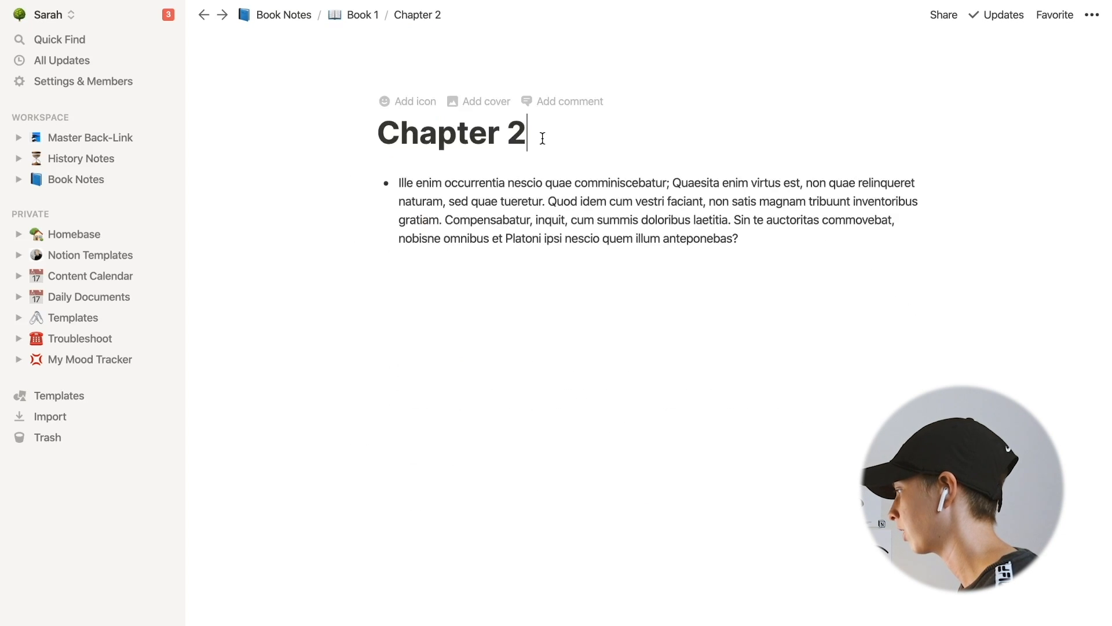
key("Return")
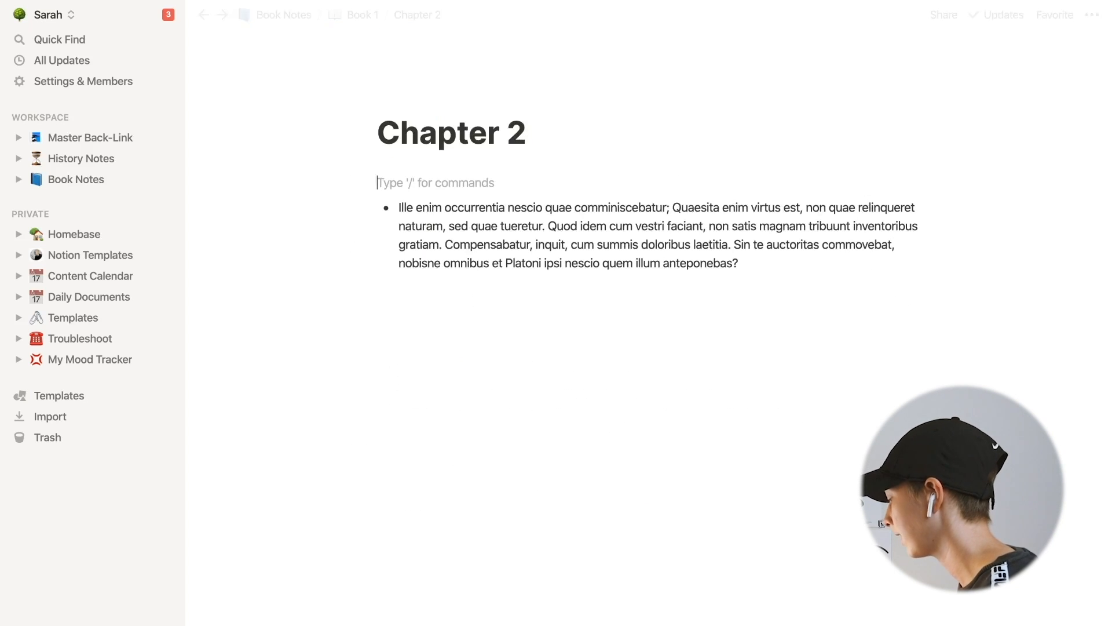
type("@")
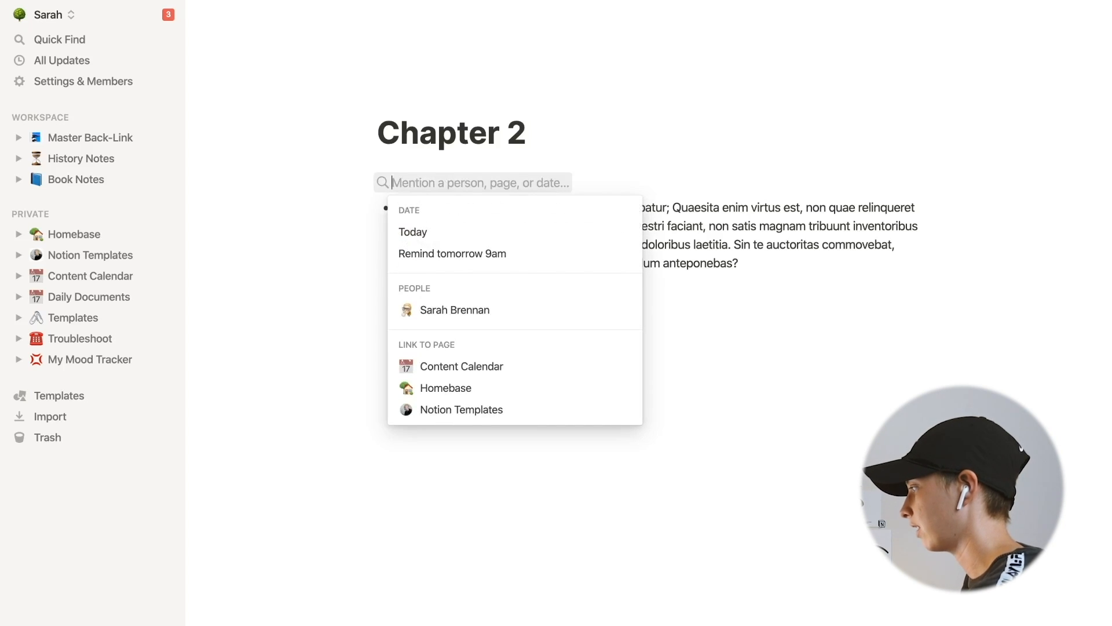
key("ctrl+super+space")
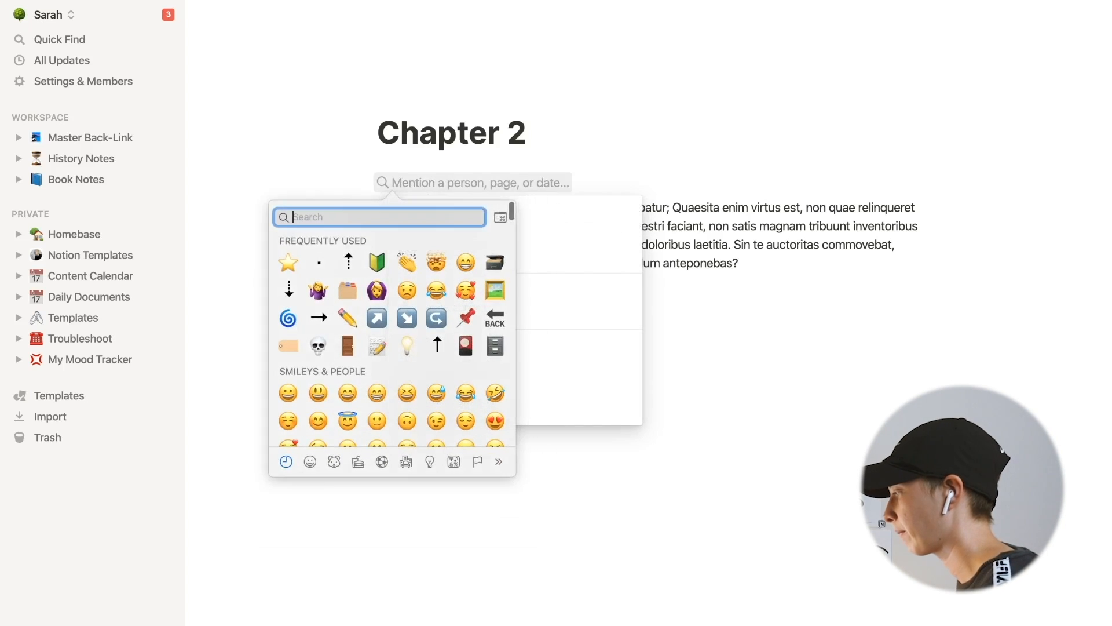
left_click(288, 262)
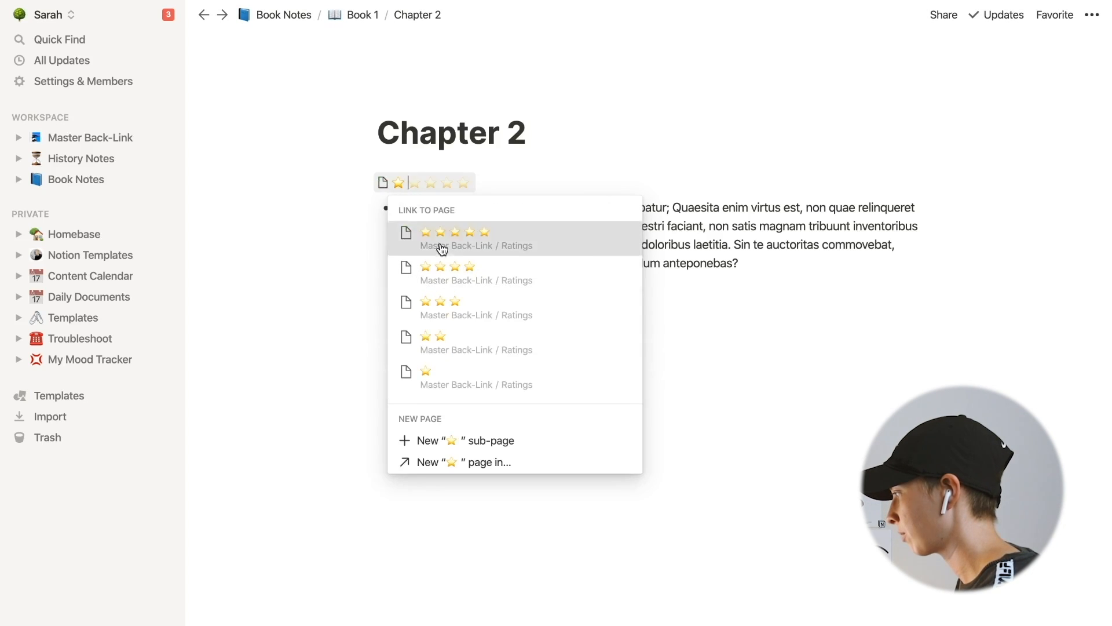
left_click(440, 242)
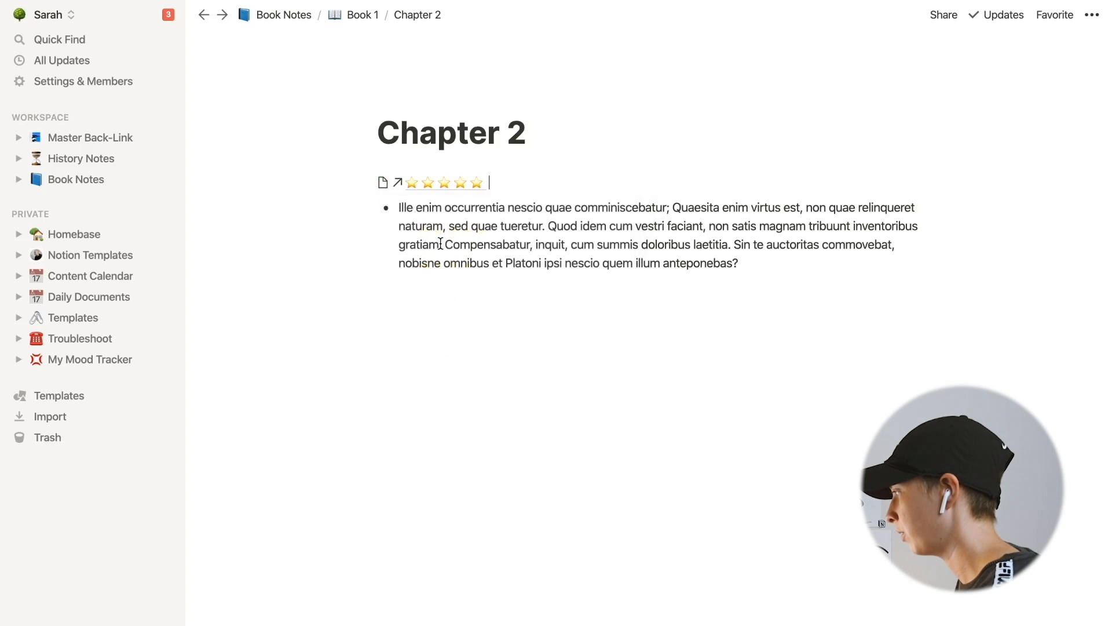
- Return to Book 1 and then to the Master Back-Link page
left_click(356, 16)
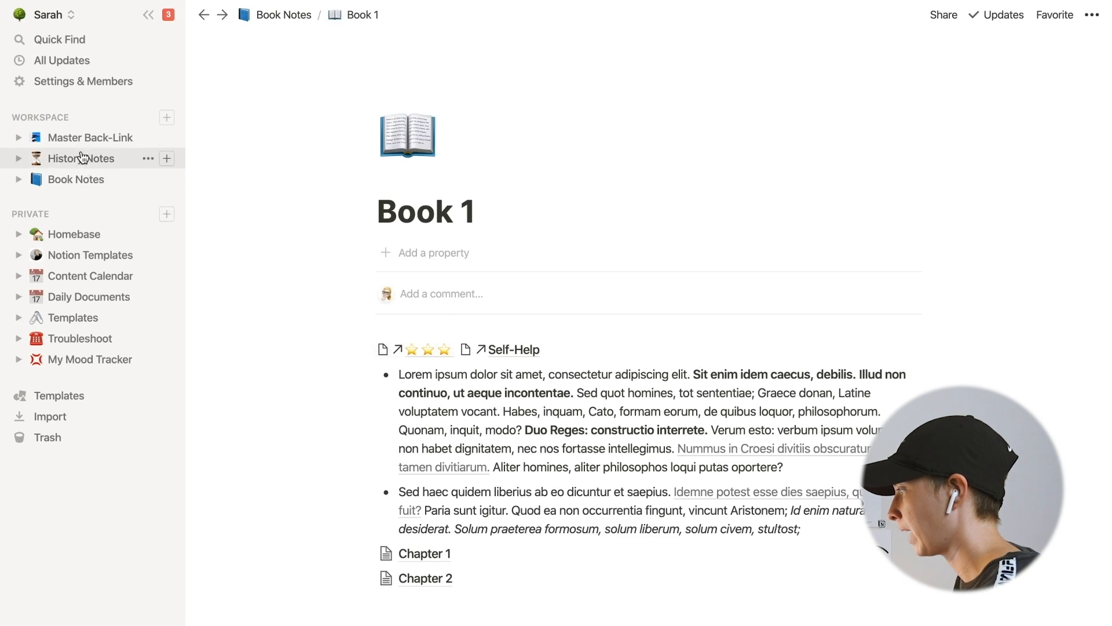
left_click(80, 142)
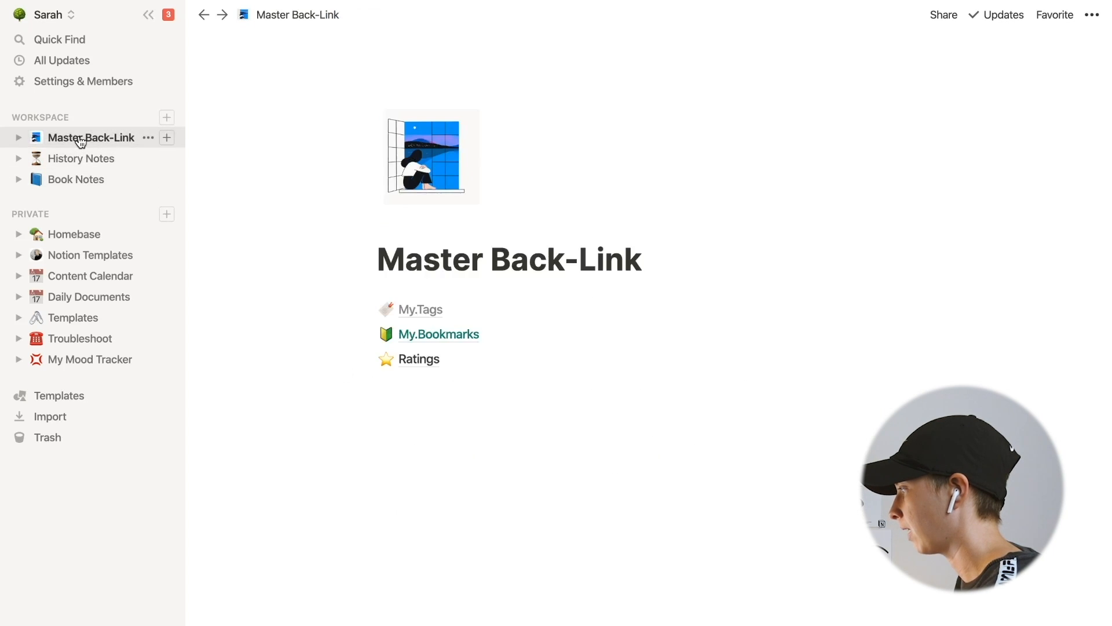
- Open the three-star rating page from Ratings and follow its backlink to Book 1
left_click(421, 360)
left_click(417, 309)
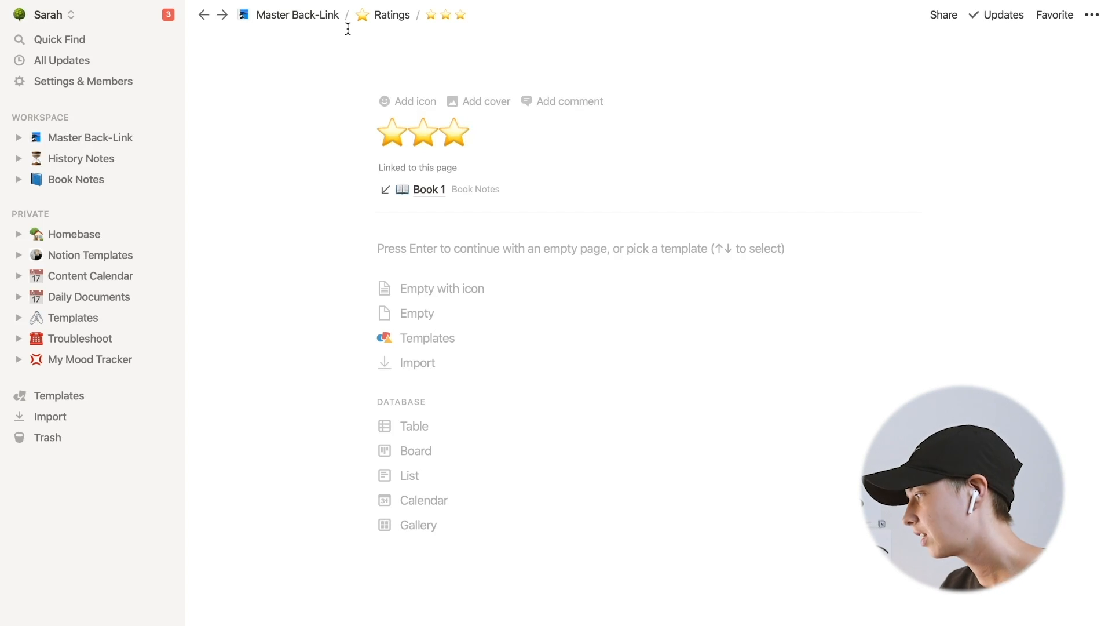
left_click(429, 190)
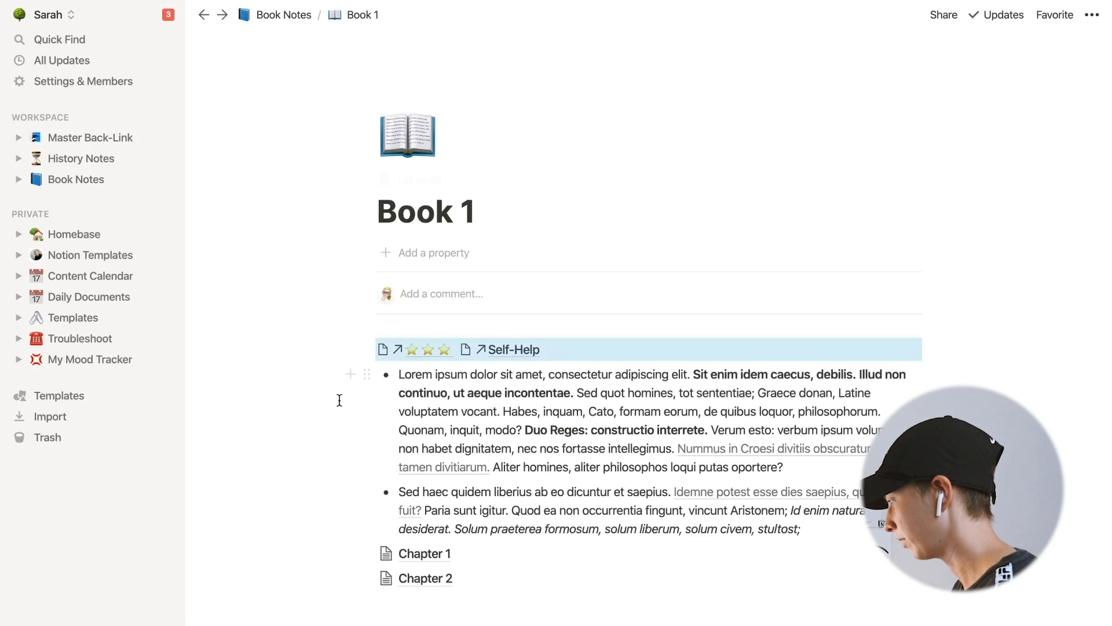
- Open Book 1's Chapter 2, follow its five-star rating mention, and return to the Master Back-Link page
left_click(437, 579)
left_click(463, 184)
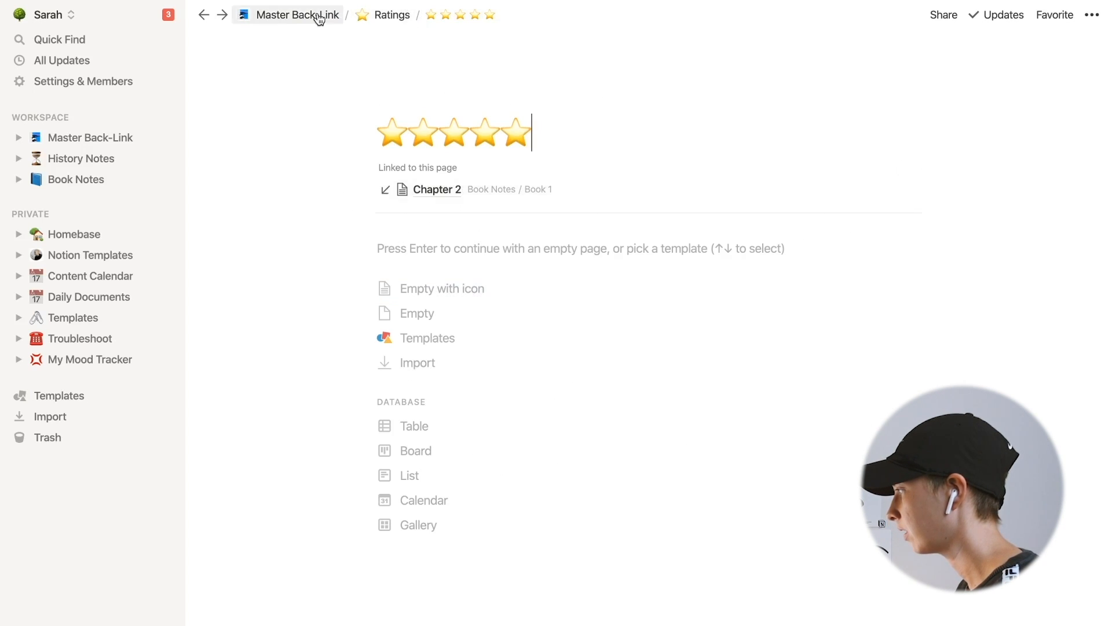
left_click(296, 16)
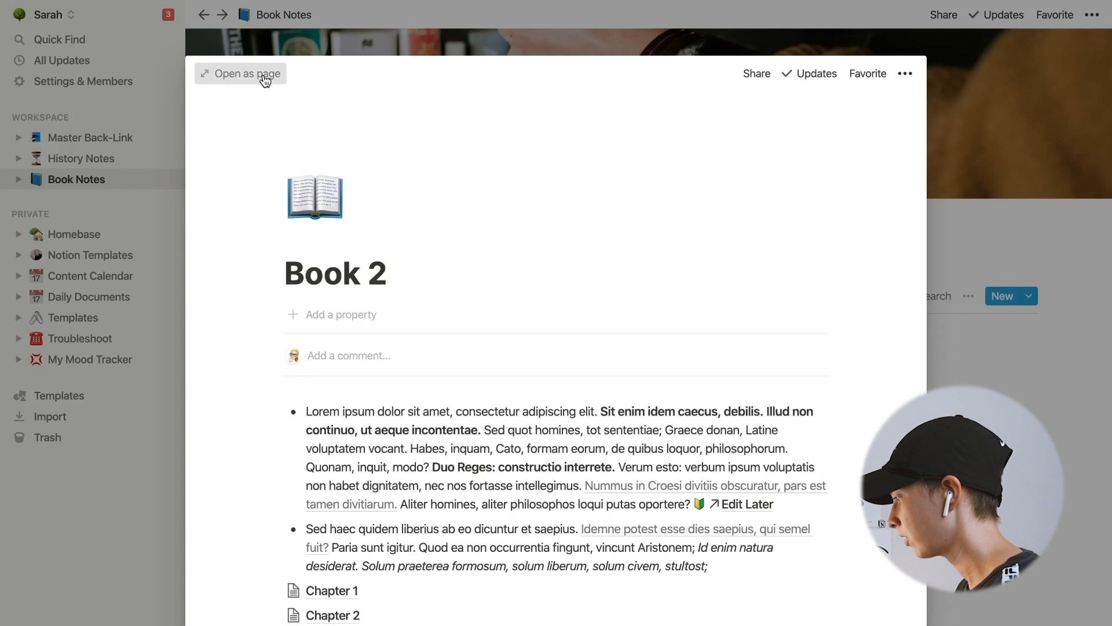
- Open Chapter 2 of Book 2 and add a new line reading "Section 1" below its title
left_click(265, 80)
scroll(556, 347, "down", 1)
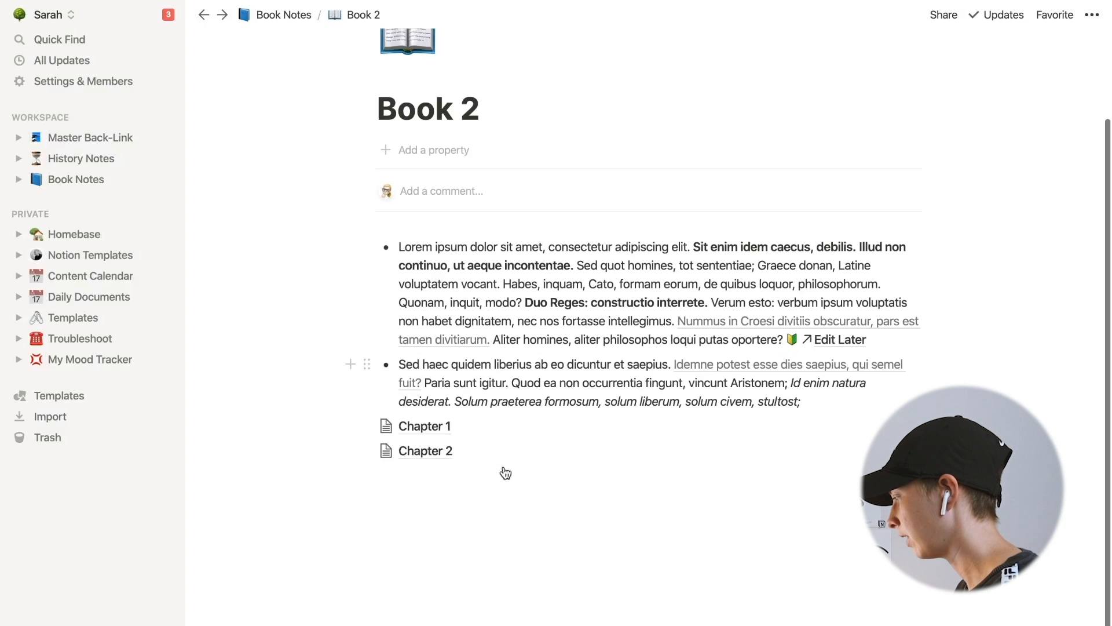
left_click(442, 455)
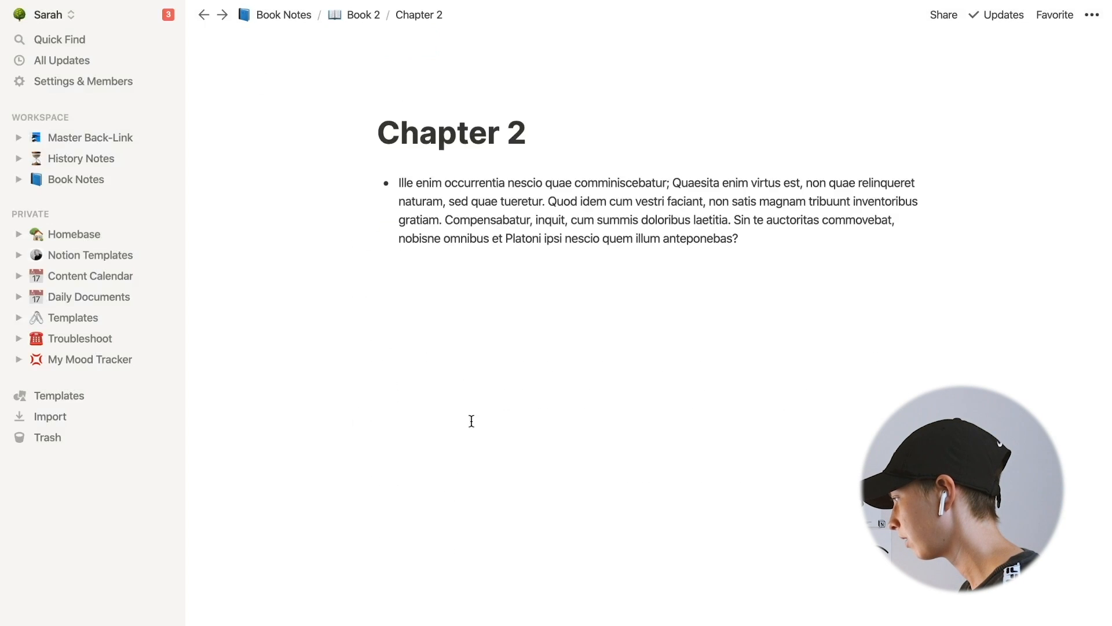
left_click(565, 151)
key("Return")
type("Sec")
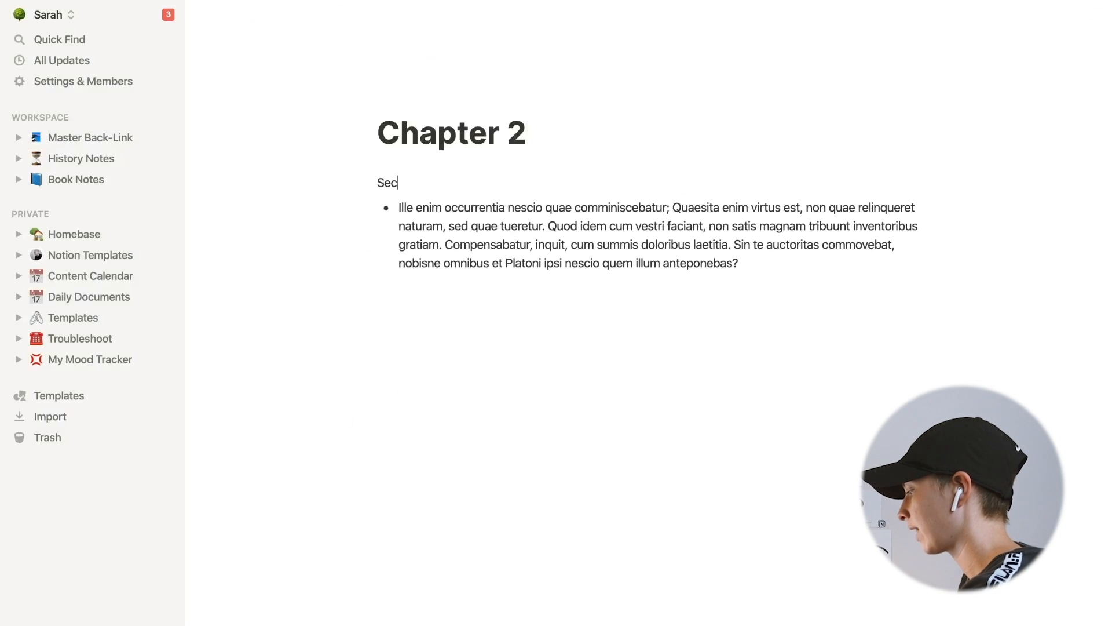
type("tion 1")
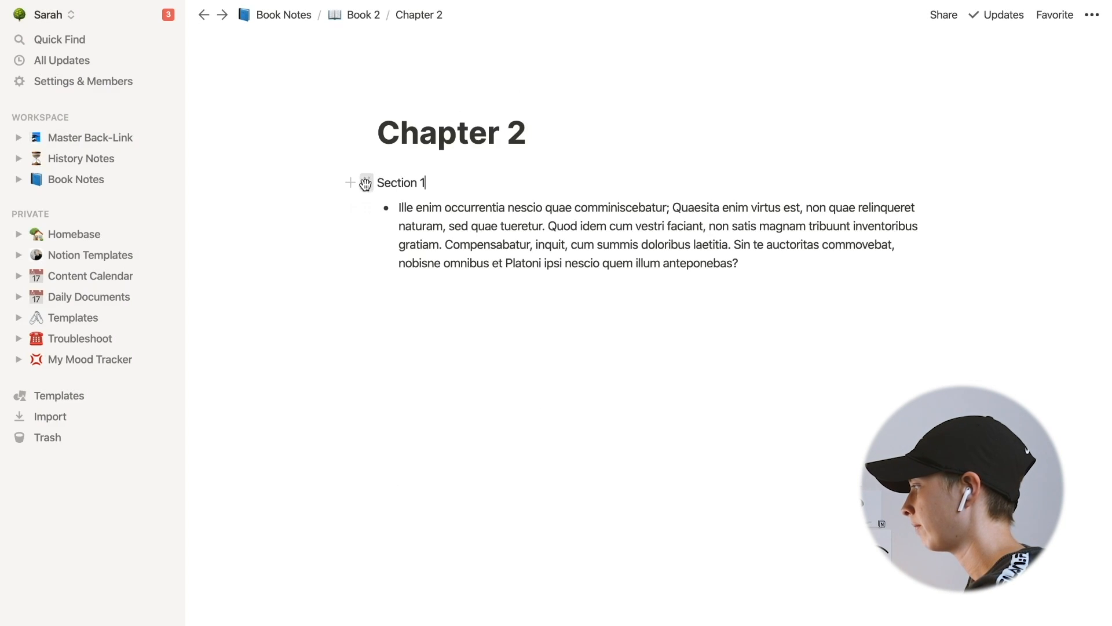
- Try to turn the Section 1 line into a page, then undo the change
left_click(367, 183)
mouse_move(271, 134)
left_click(437, 114)
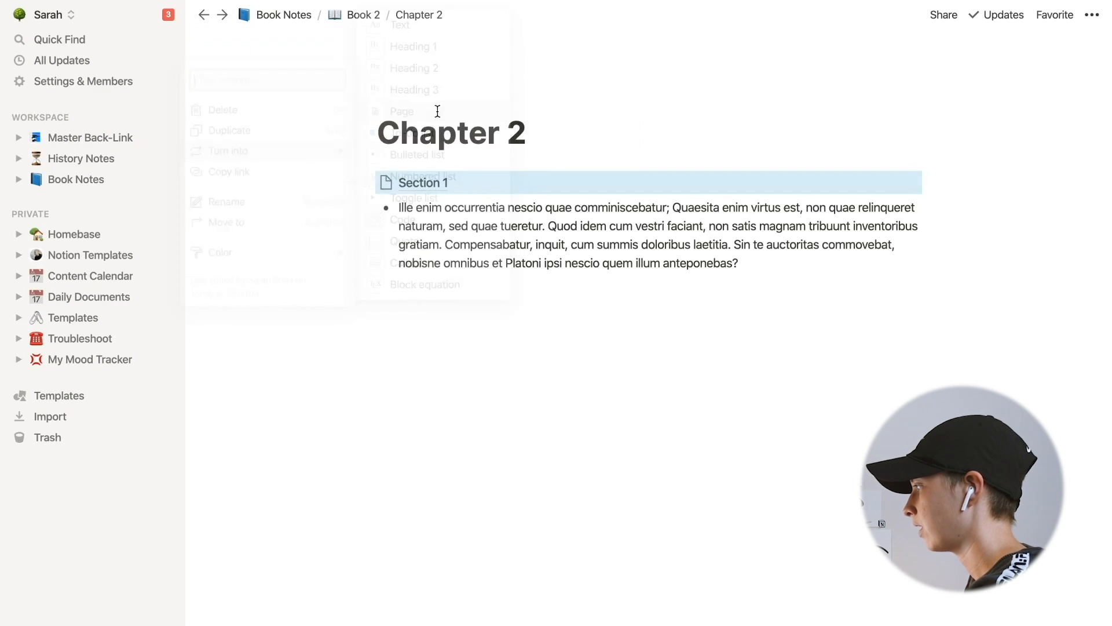
left_click(367, 183)
left_click(536, 224)
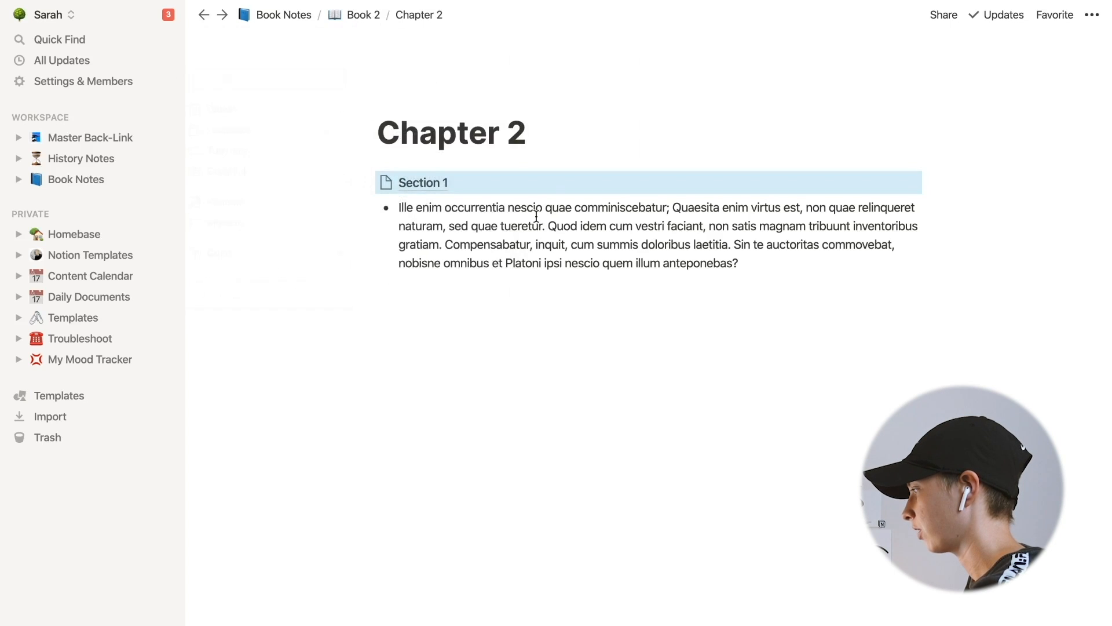
key("super+z")
- Turn the Section 1 line into a sub-page, move Chapter 2's bullet paragraph into it, and open it
left_click(368, 184)
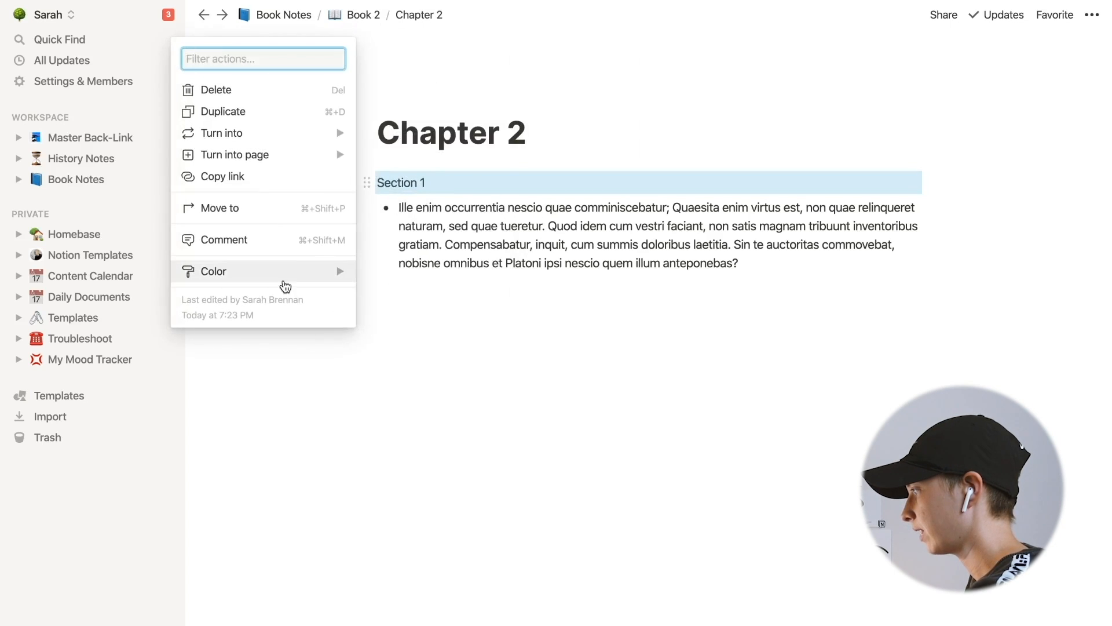
mouse_move(265, 155)
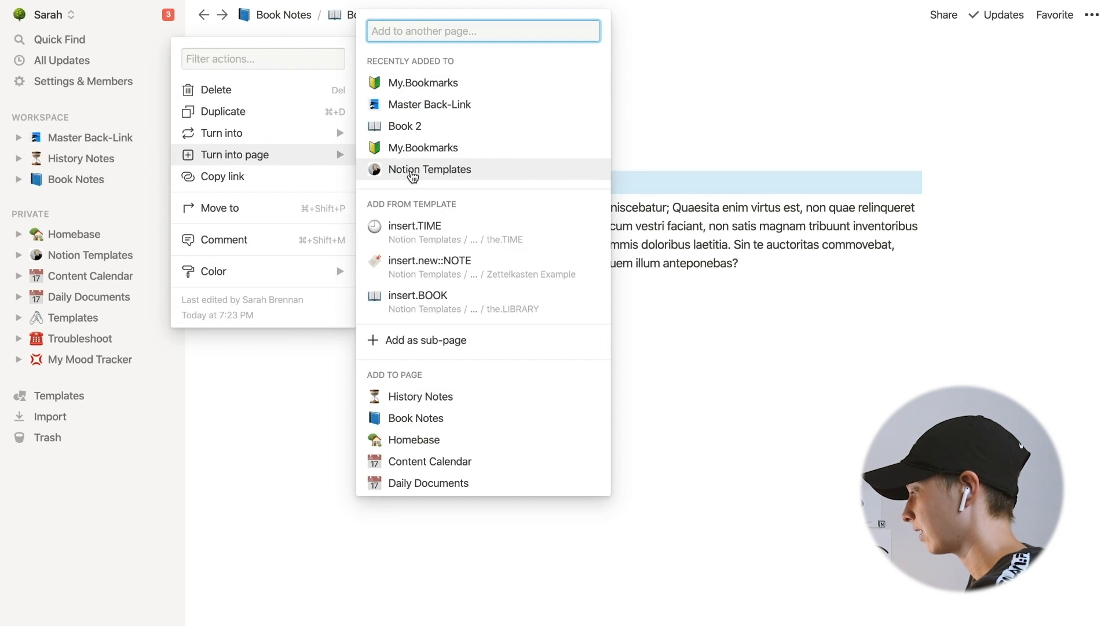
left_click(440, 341)
key("Escape")
left_click_drag(753, 262, 436, 187)
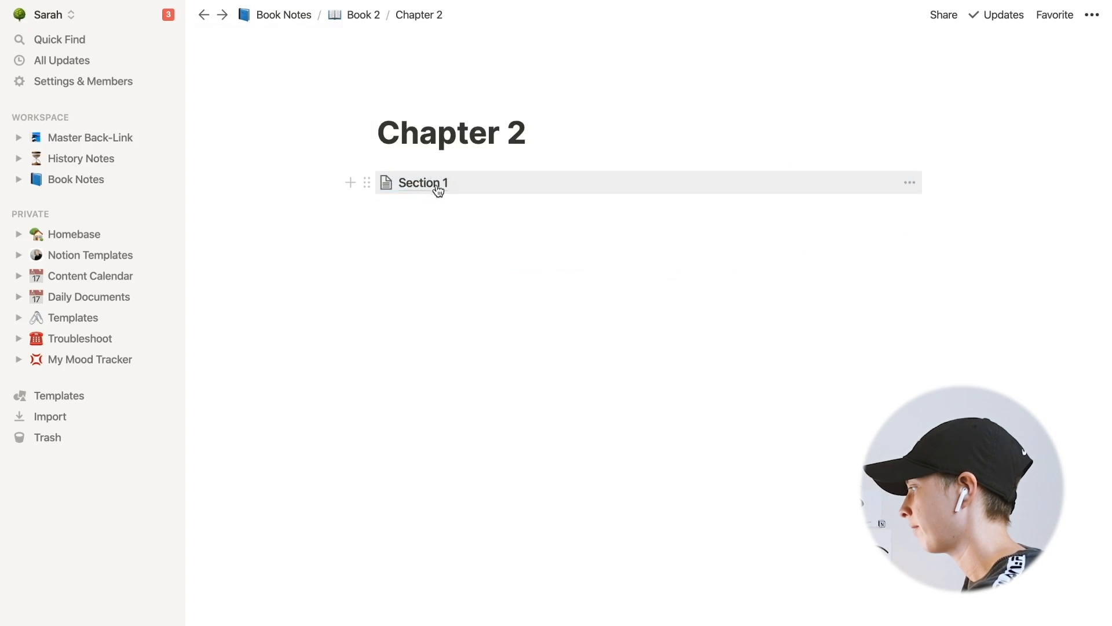
left_click(439, 186)
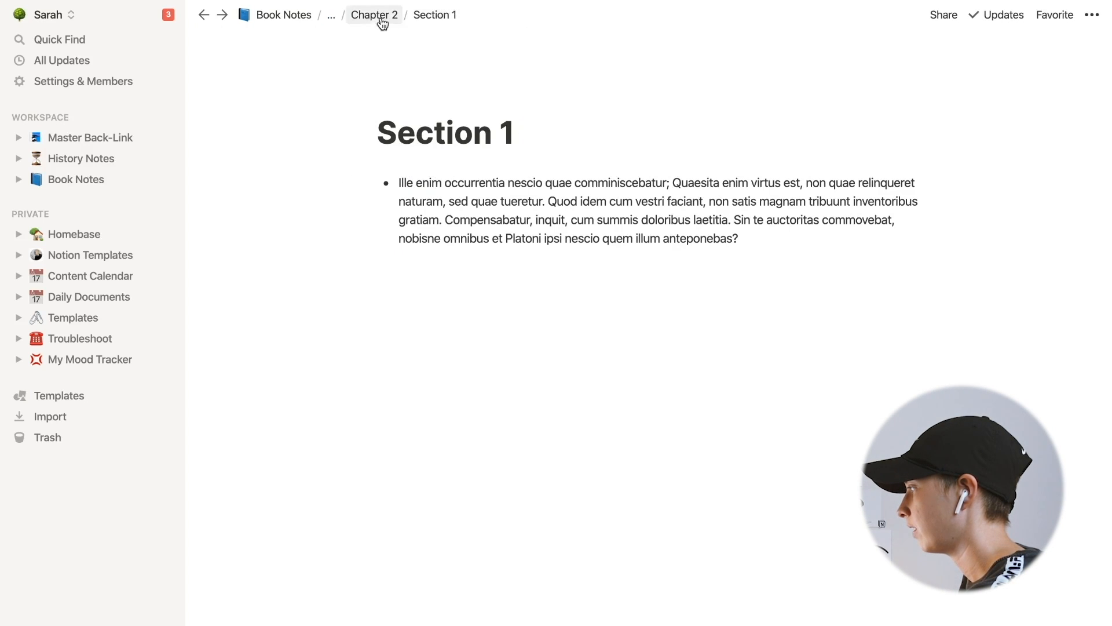
- At the end of Section 1's bullet, link a new page named Loyalty created inside My.Tags, then open it
left_click(332, 15)
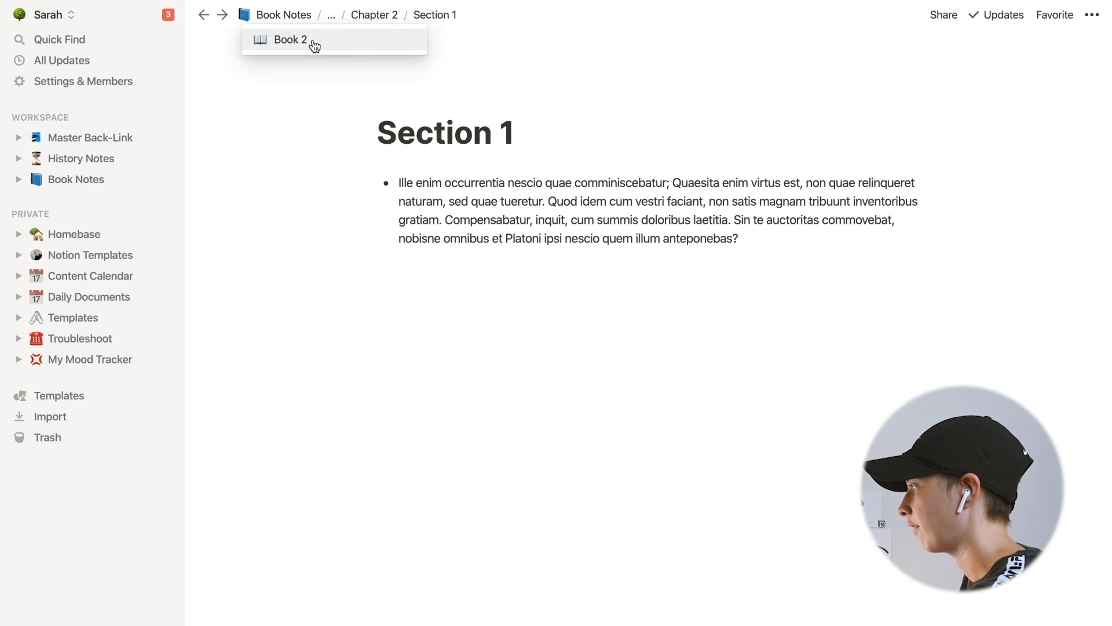
left_click(765, 241)
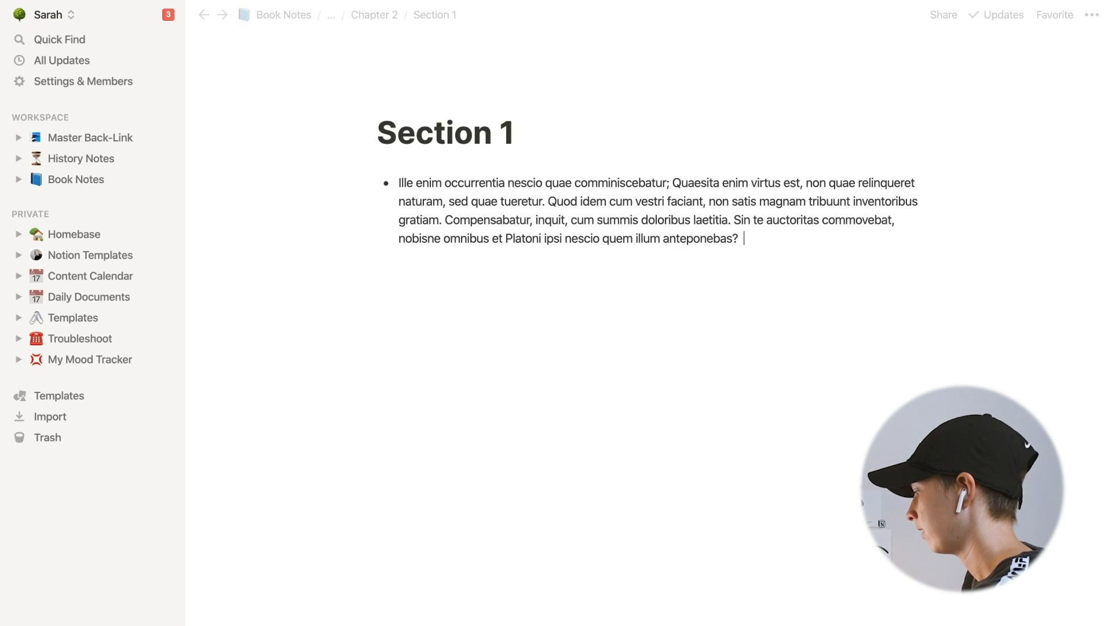
type("[[")
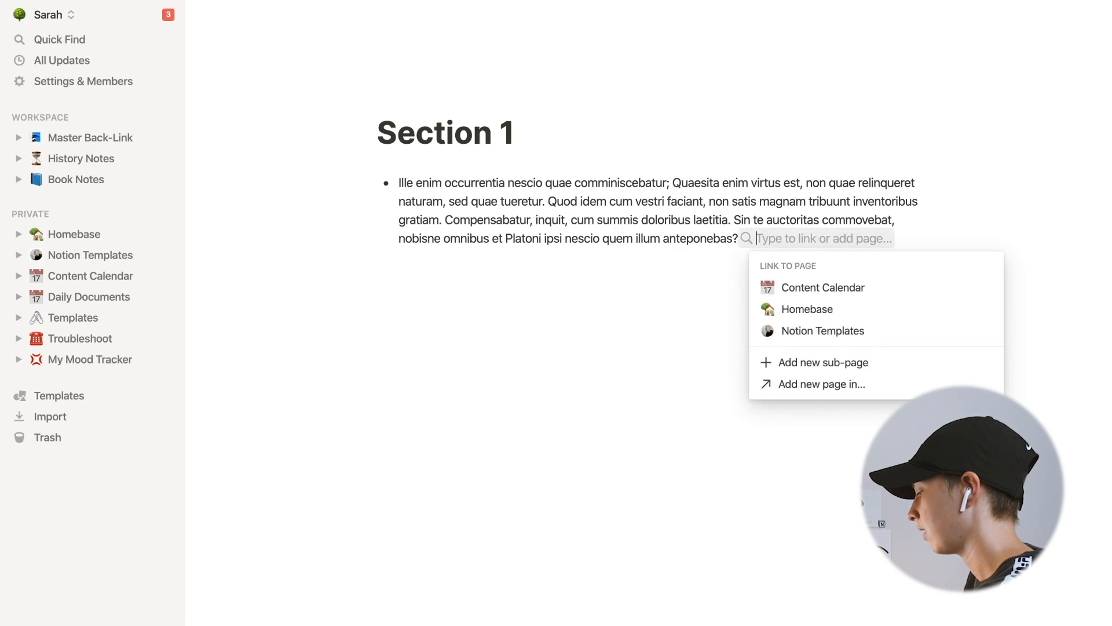
type("Loya")
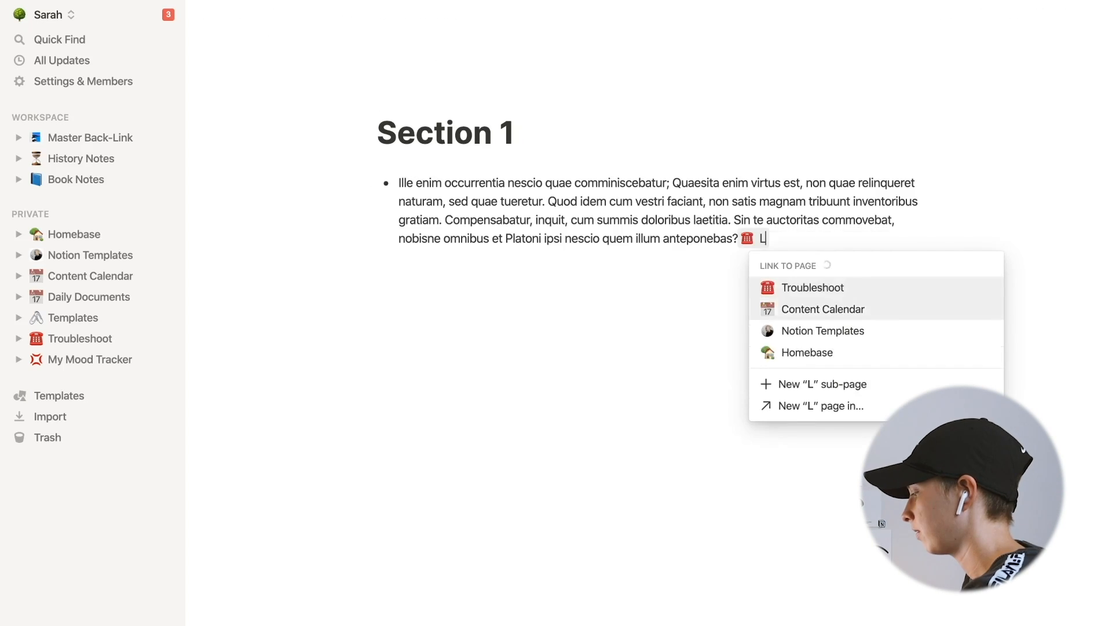
type("lty")
left_click(797, 320)
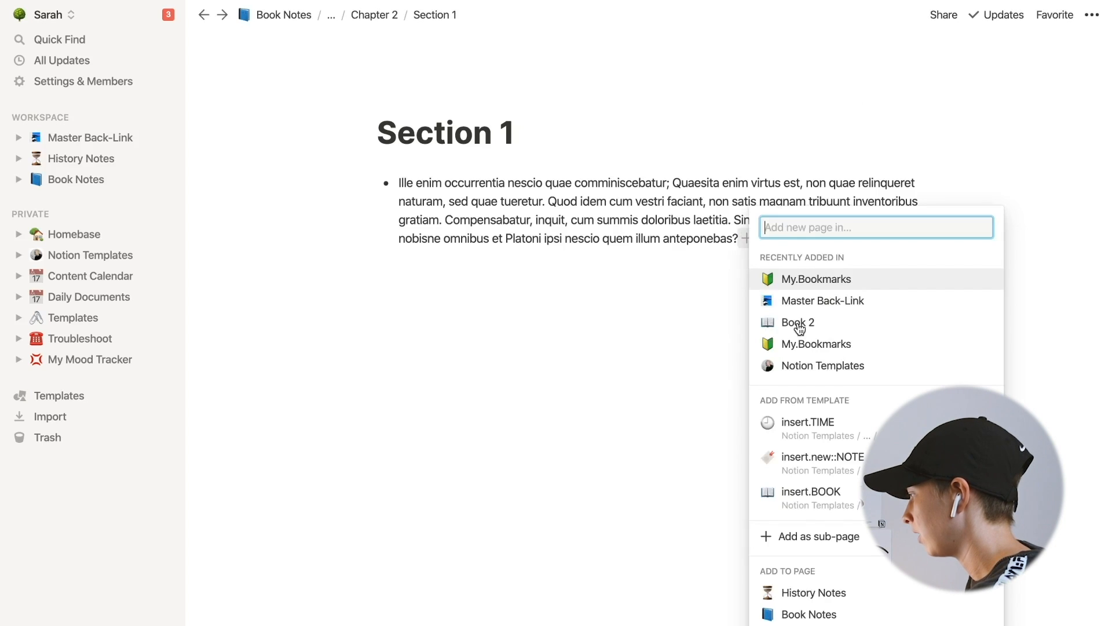
type("My.Tgs")
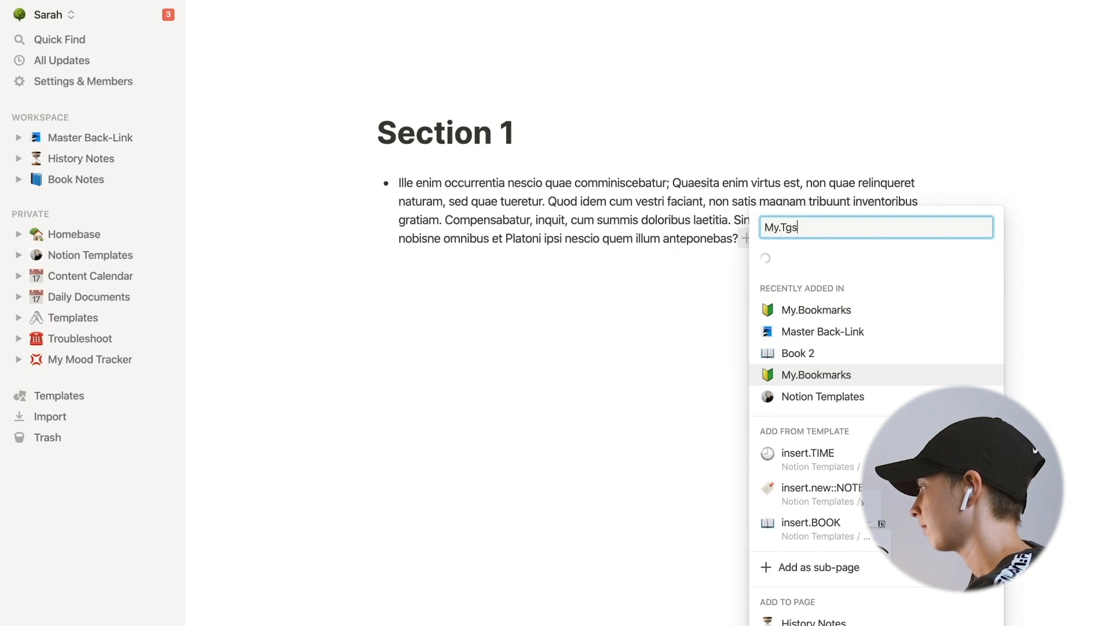
key("BackSpace")
type("ags")
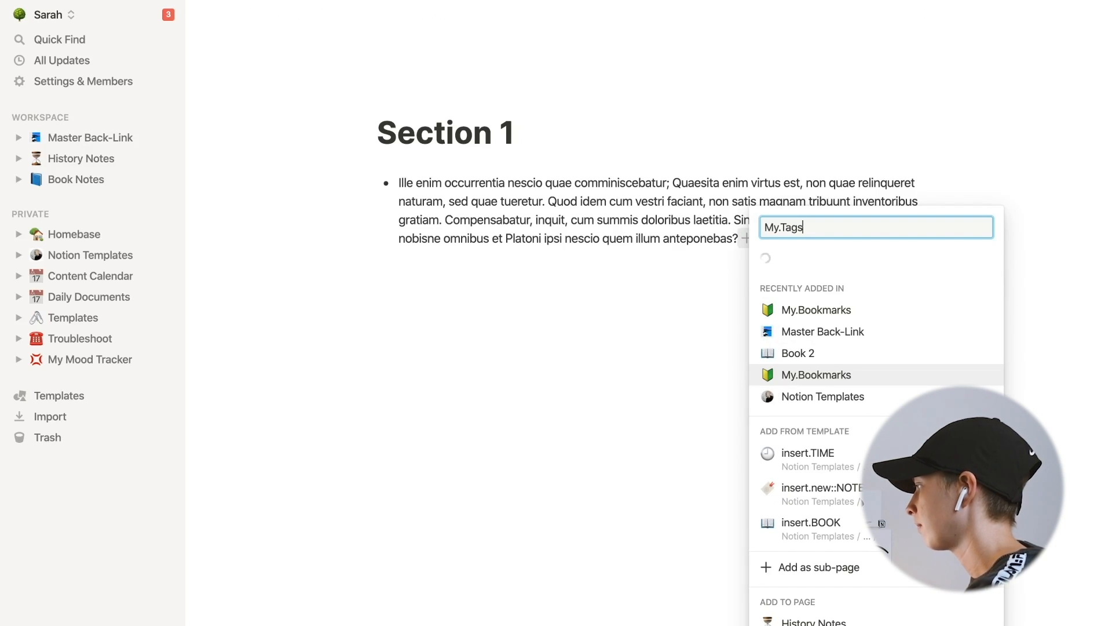
left_click(801, 327)
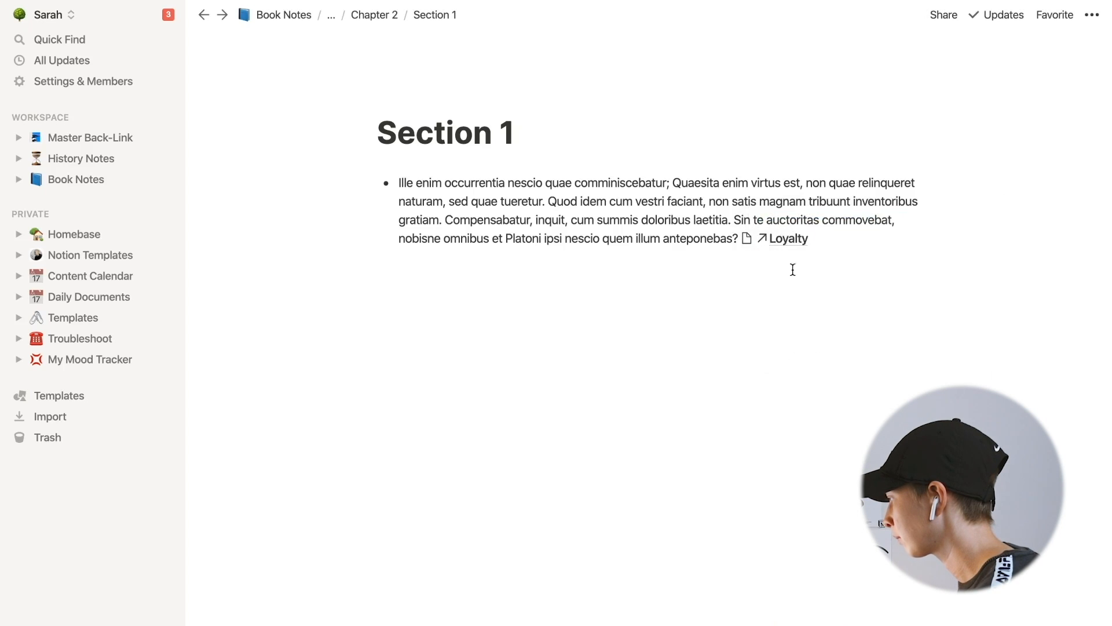
left_click(783, 249)
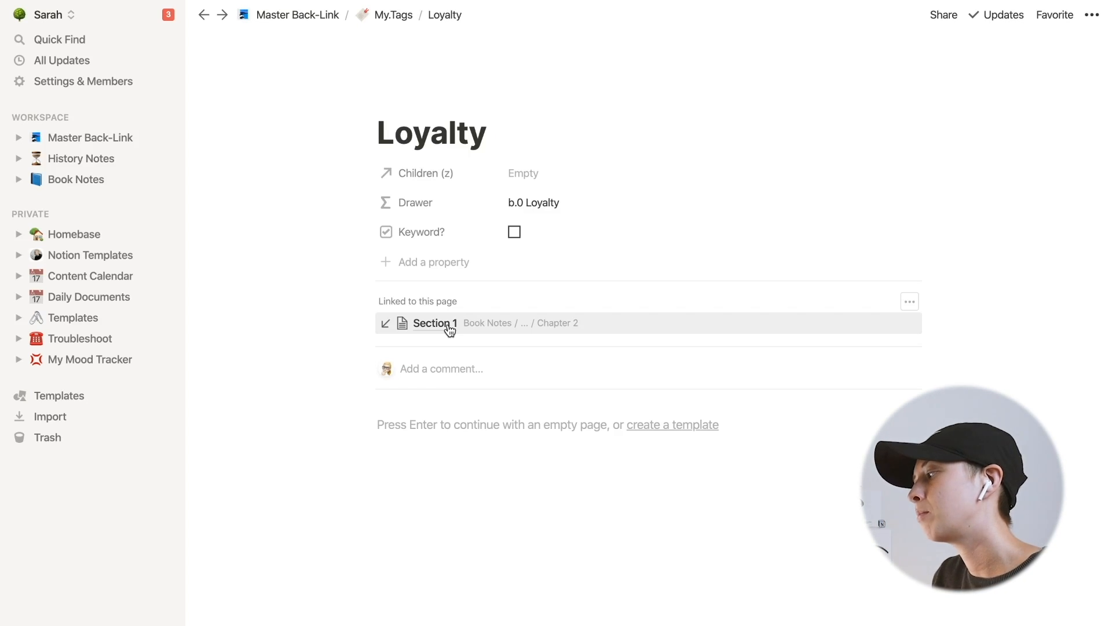
- Switch the Loyalty page's full width option on and back off
left_click(1092, 16)
left_click(1080, 147)
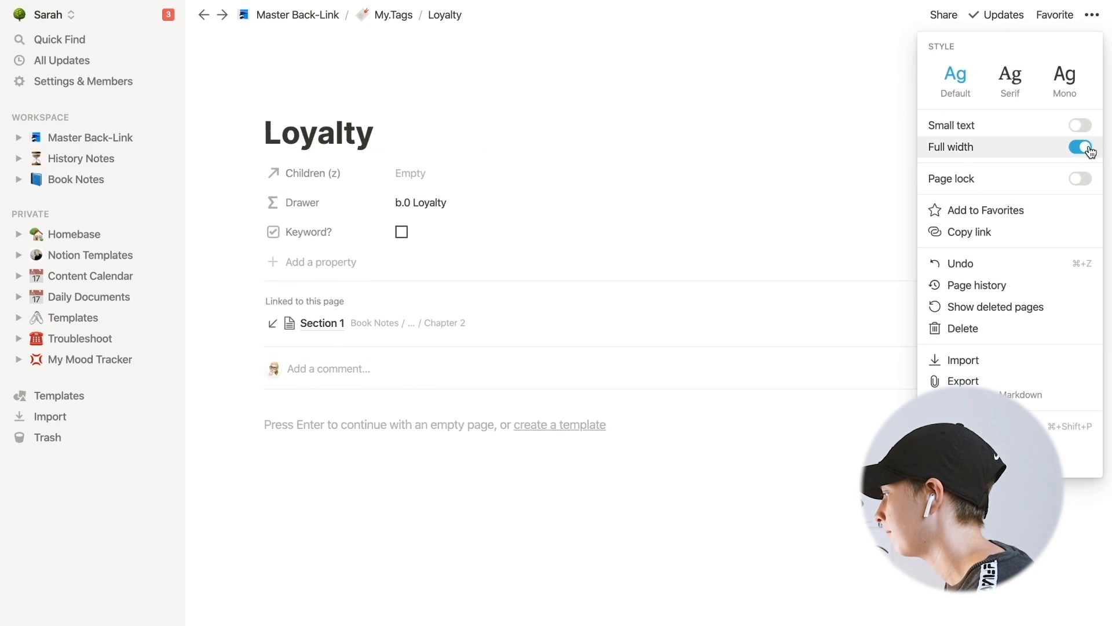
left_click(1080, 147)
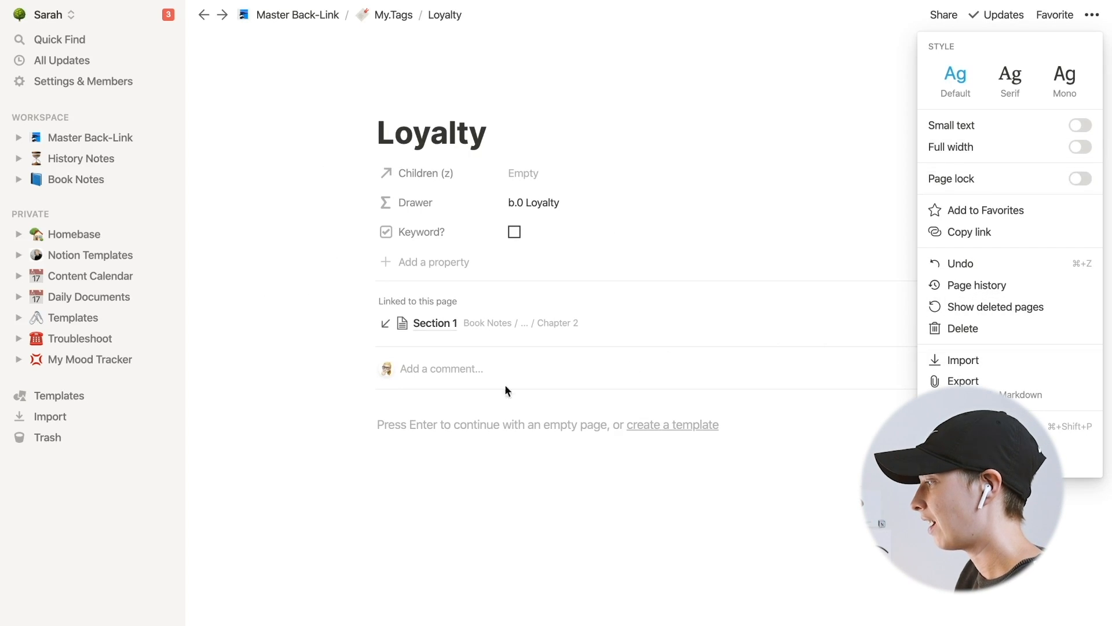
left_click(214, 371)
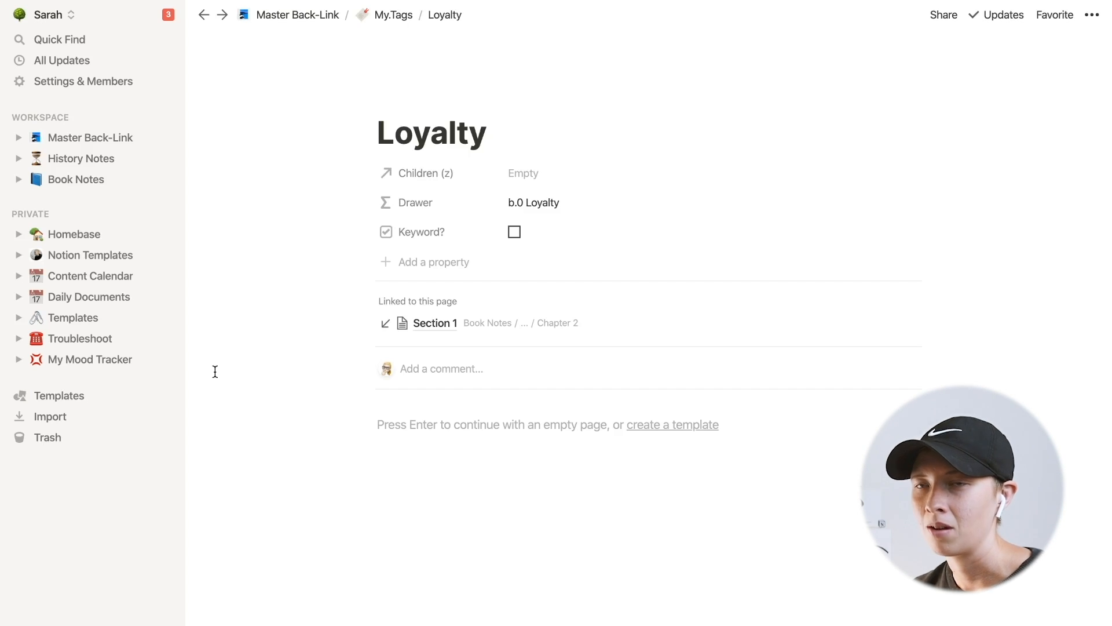
- Follow the Loyalty page's backlink to Section 1, then go back up to the Master Back-Link page
left_click(425, 322)
left_click(819, 243)
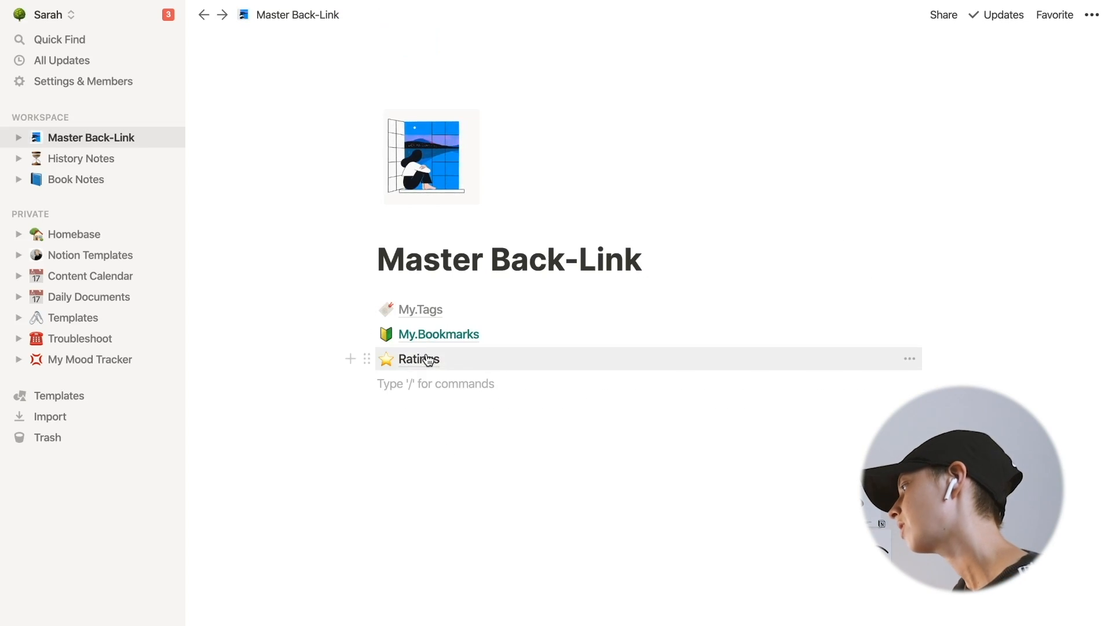
left_click(415, 360)
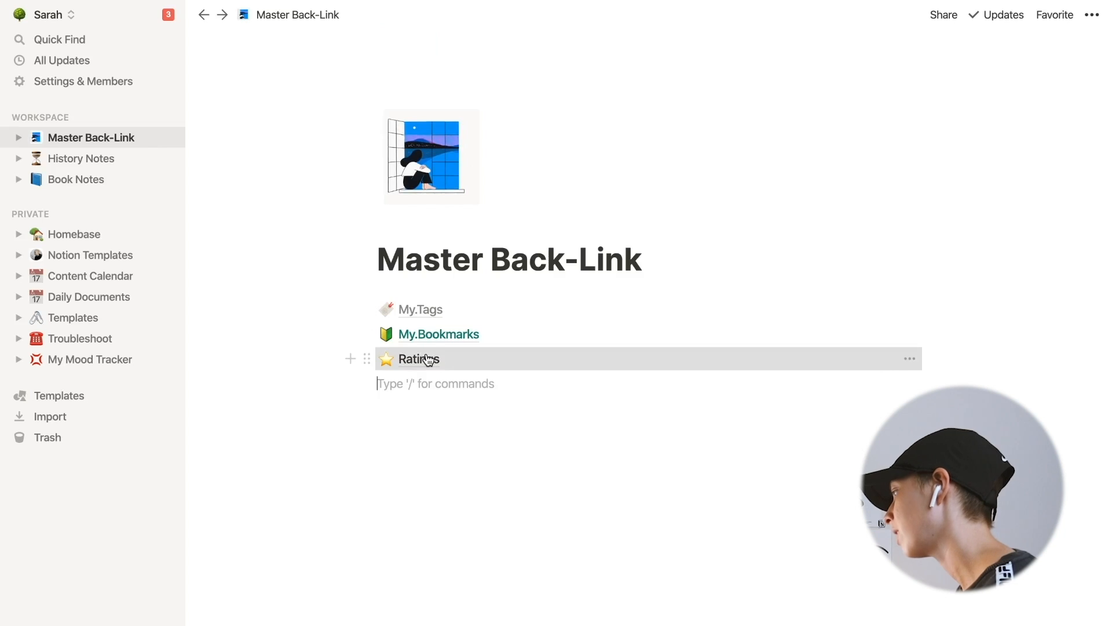
left_click(204, 15)
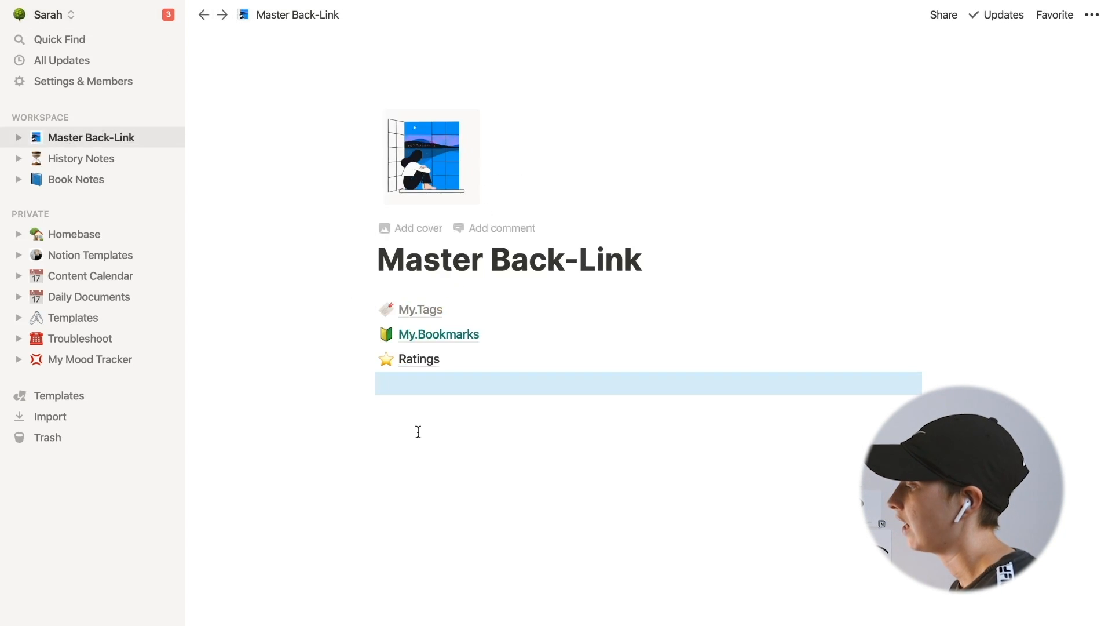
- Add a new page titled My.Questions below Ratings on Master Back-Link and make it a List database
left_click(403, 387)
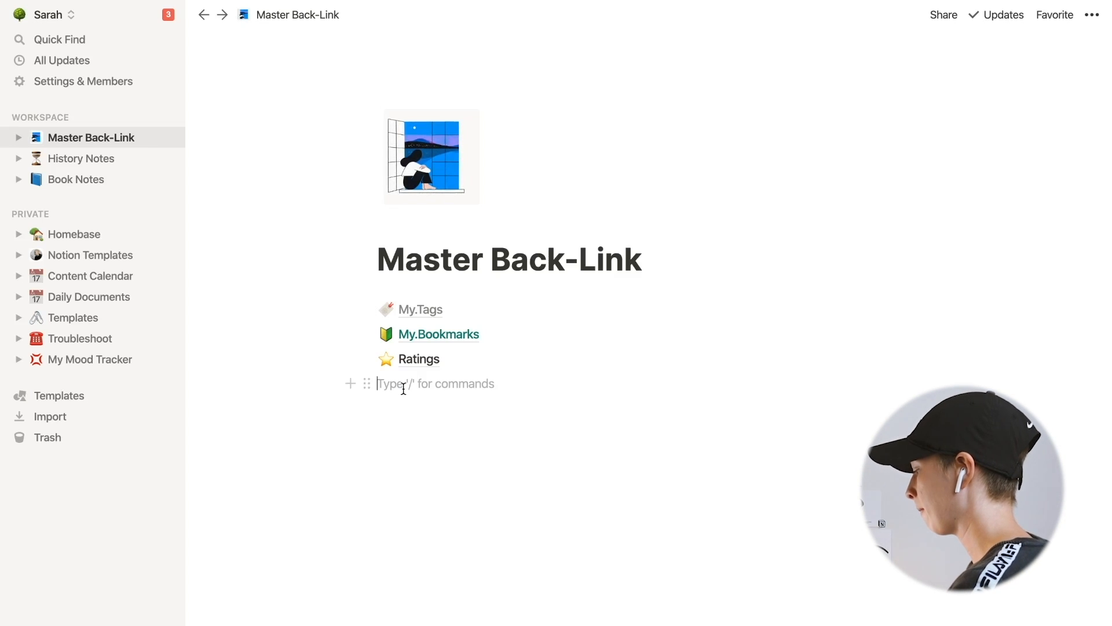
type("/page")
key("Return")
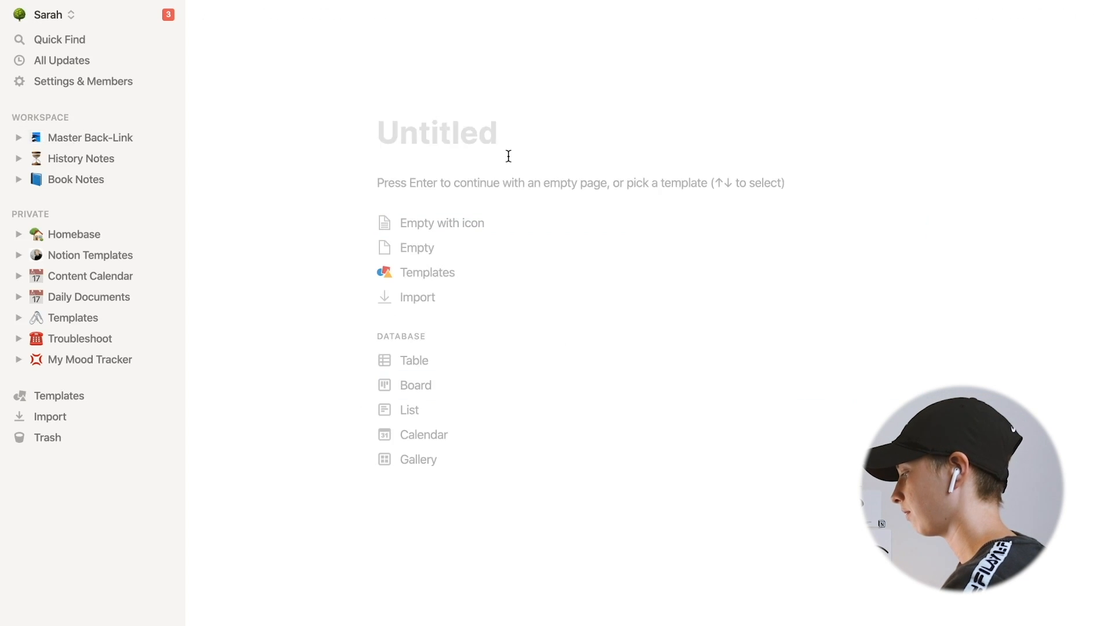
type("Quest")
key("BackSpace")
key("BackSpace")
key("BackSpace")
key("BackSpace")
key("BackSpace")
type("My.Questions")
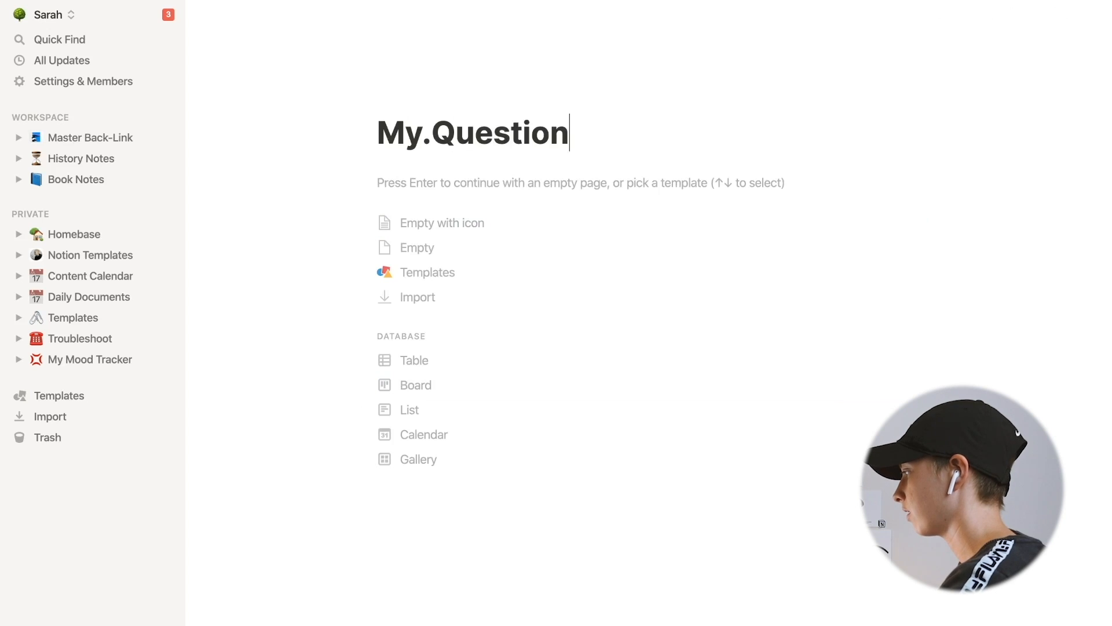
left_click(457, 411)
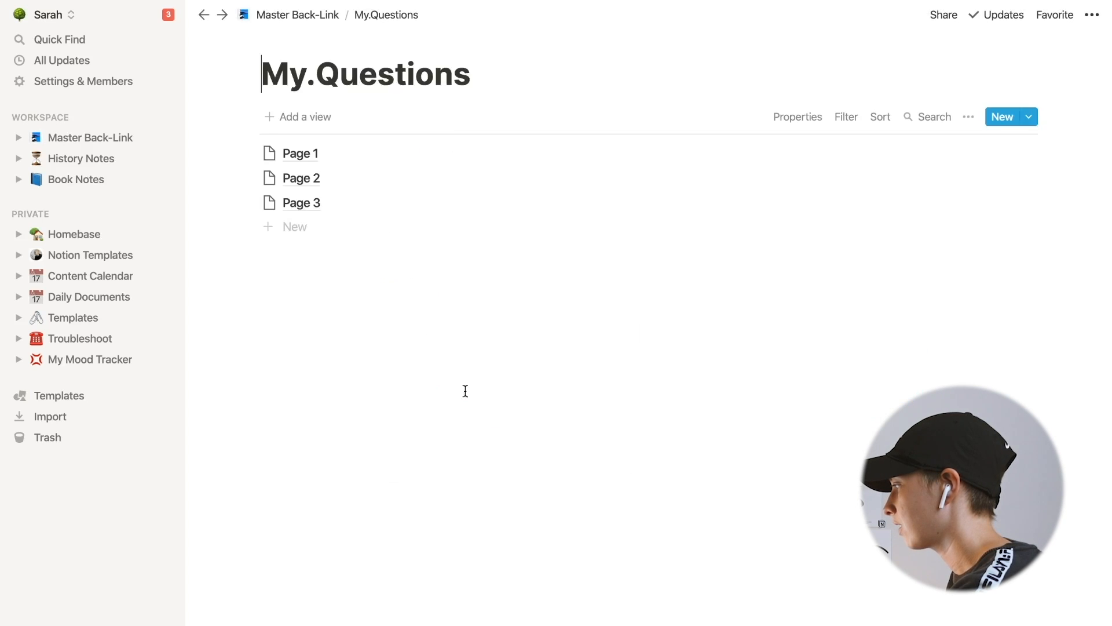
- Open Page 1 in My.Questions and rename its property to Answered? as a checkbox property
left_click(325, 155)
left_click(463, 174)
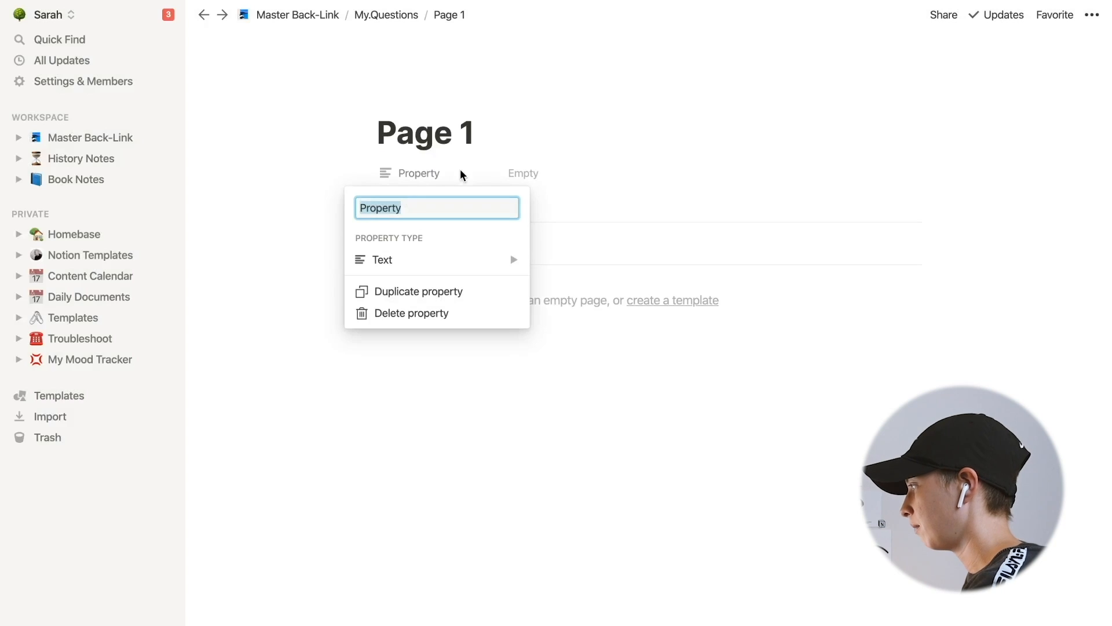
type("Answered")
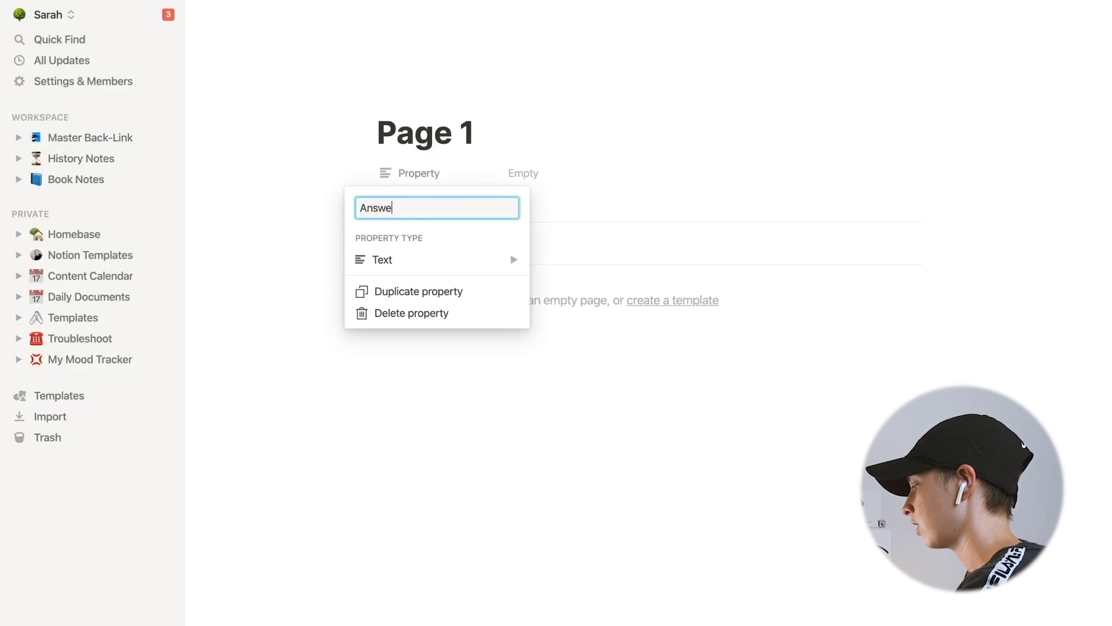
type("?")
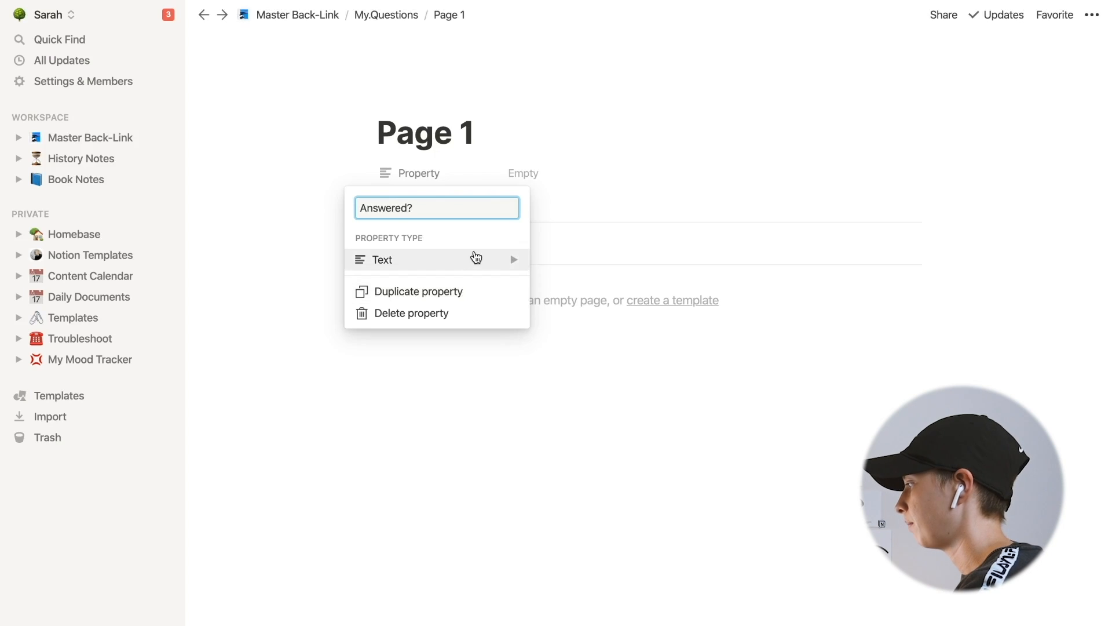
mouse_move(475, 258)
left_click(581, 271)
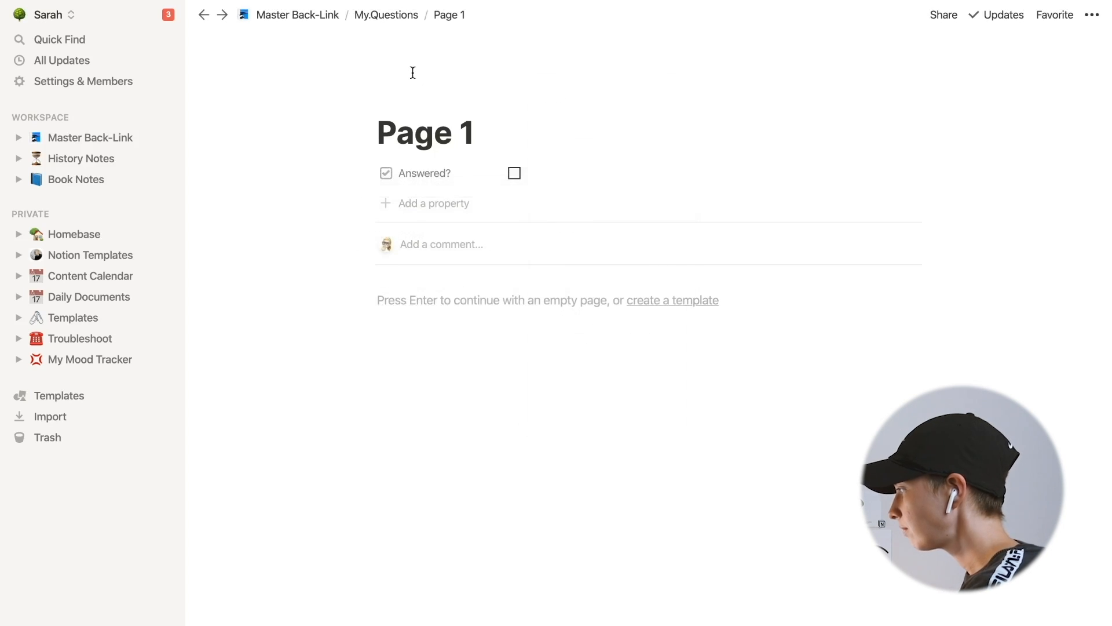
- In Book 1, add an indented bullet under the first bullet reading 'Is there any controversy about the year this occured?'
left_click(385, 14)
left_click(120, 176)
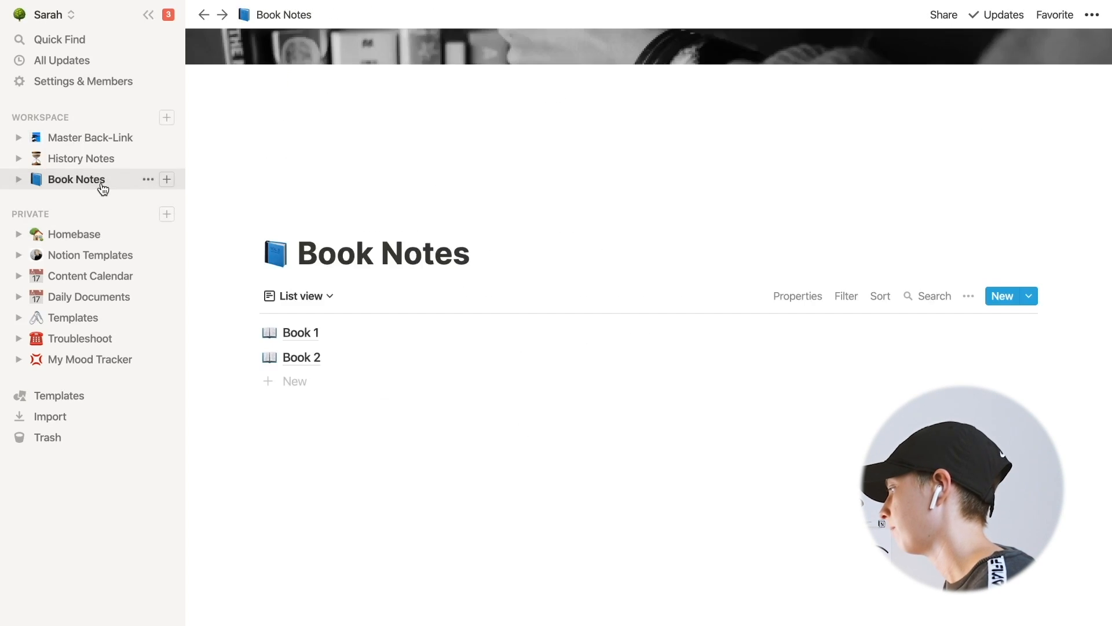
left_click(296, 331)
scroll(555, 362, "down", 2)
left_click(815, 336)
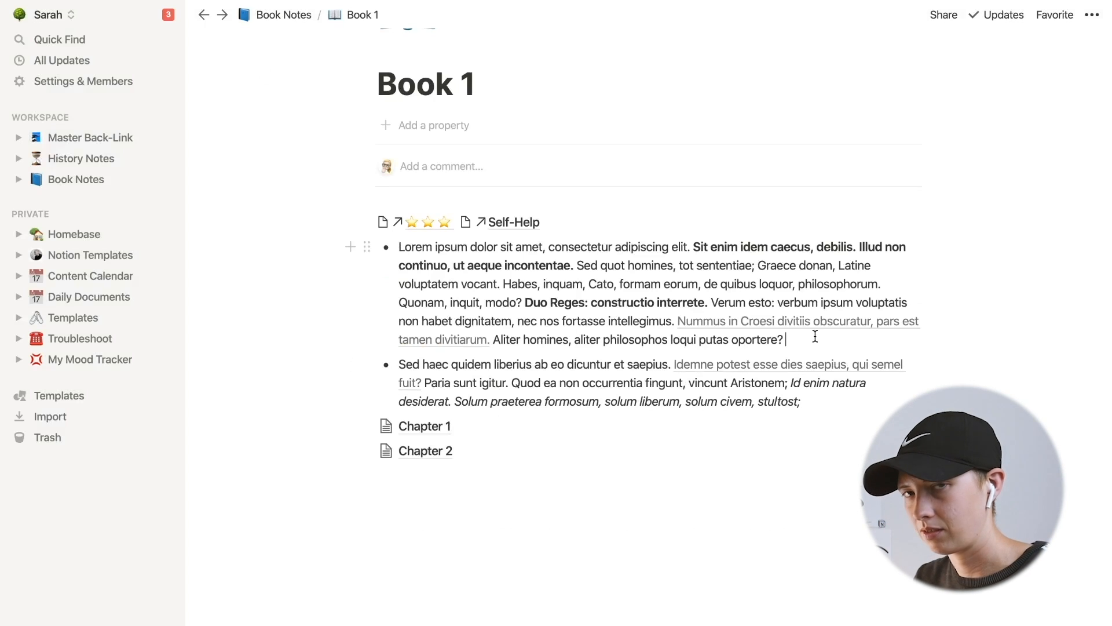
key("Return")
key("Tab")
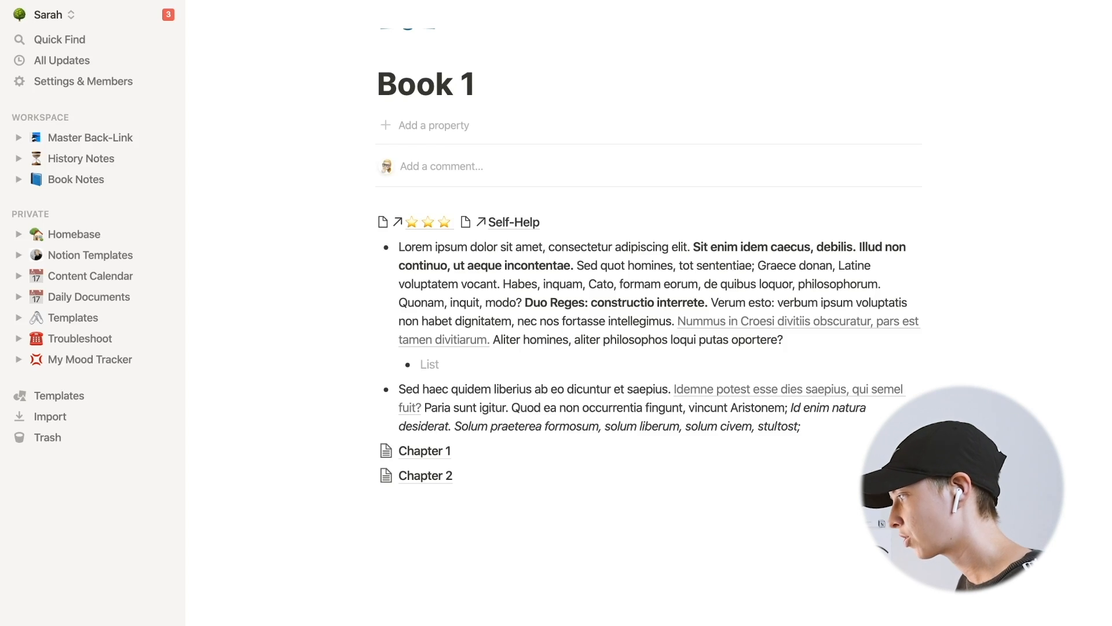
type("Is t")
type("here any controver")
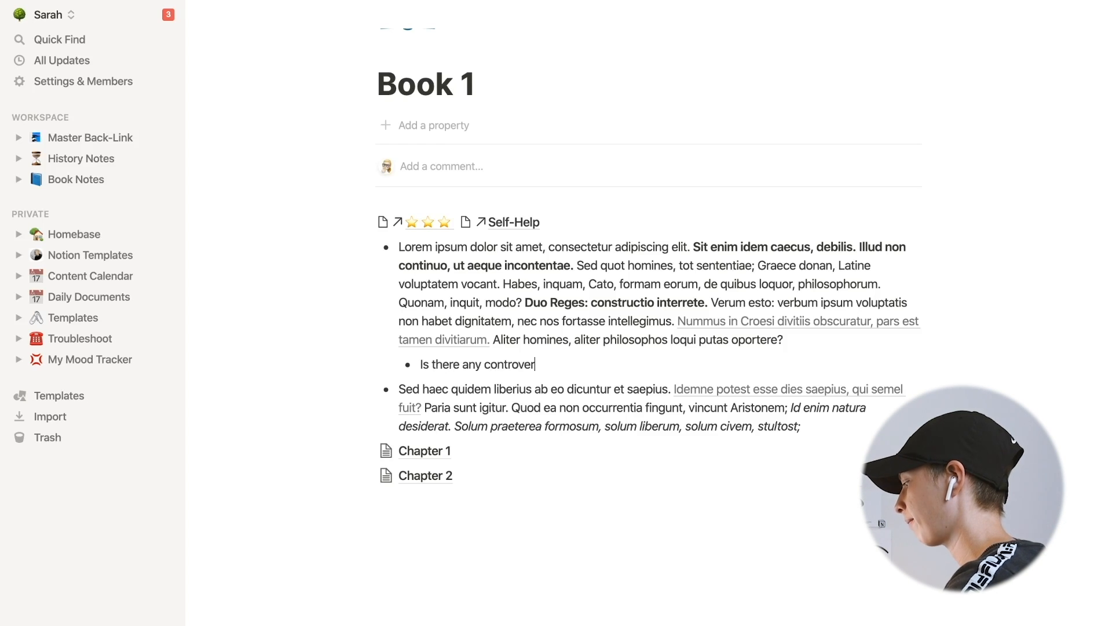
type("sy about the year this occured?")
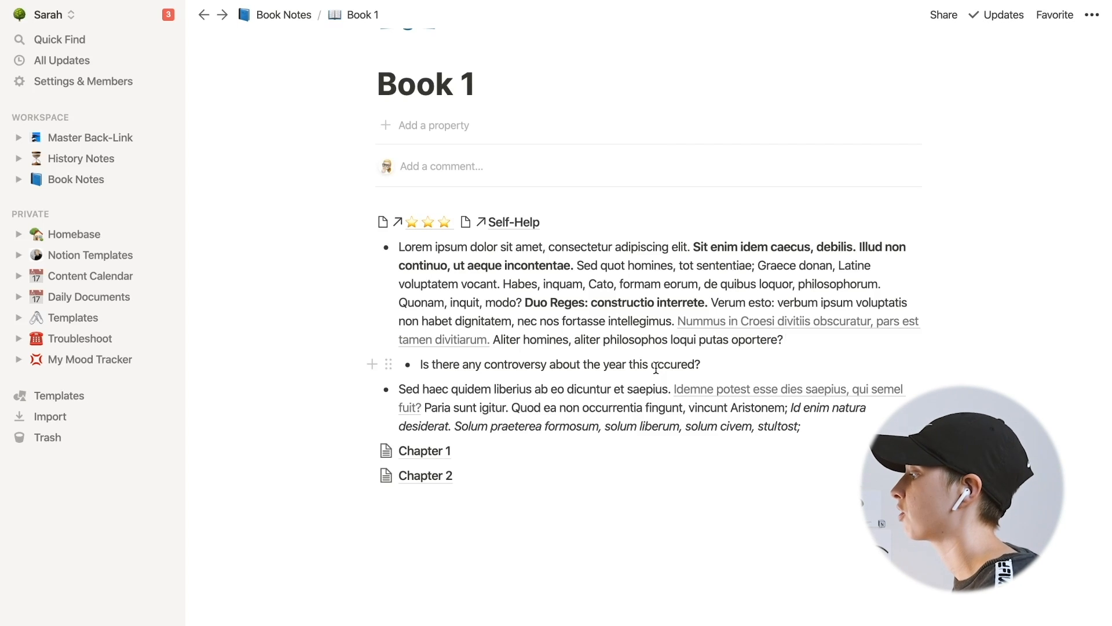
- Turn the question bullet into a page inside My.Questions
left_click(388, 364)
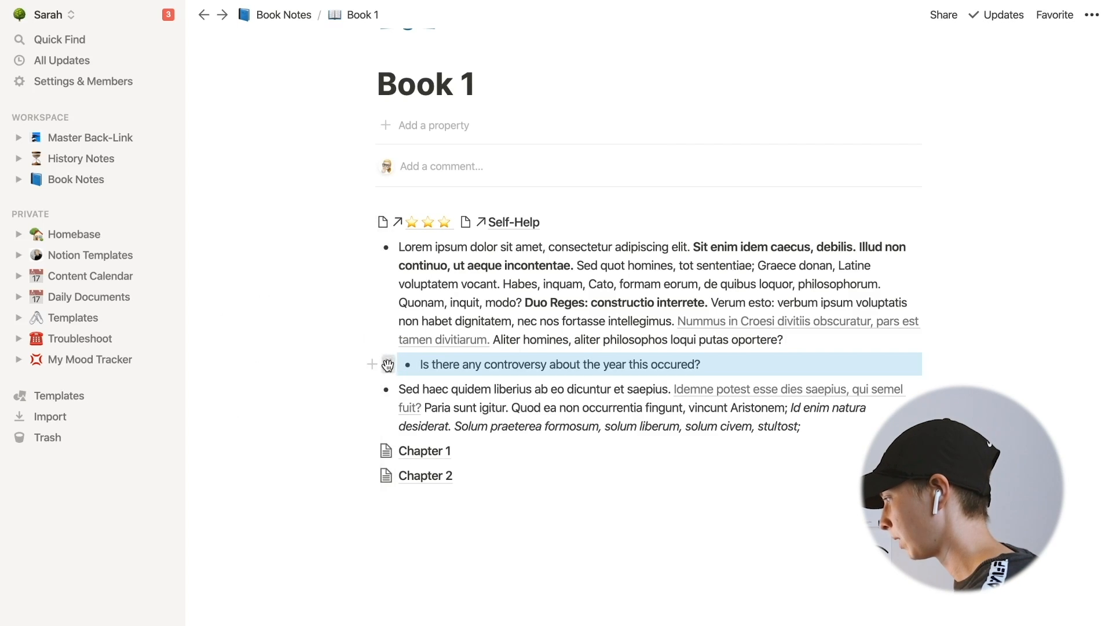
mouse_move(296, 336)
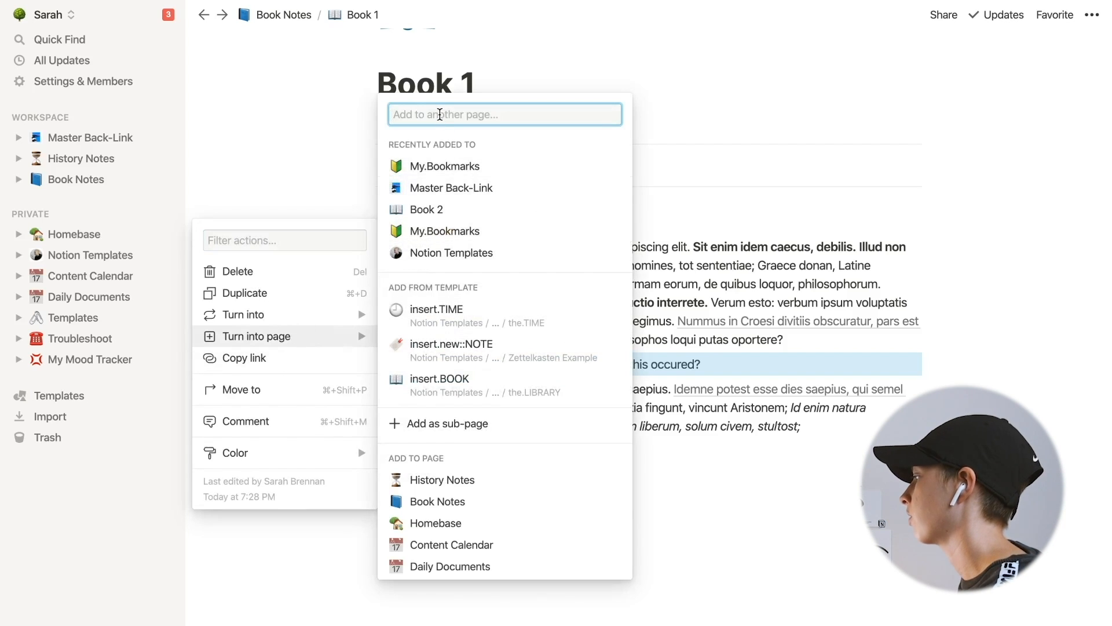
type("My.Questions")
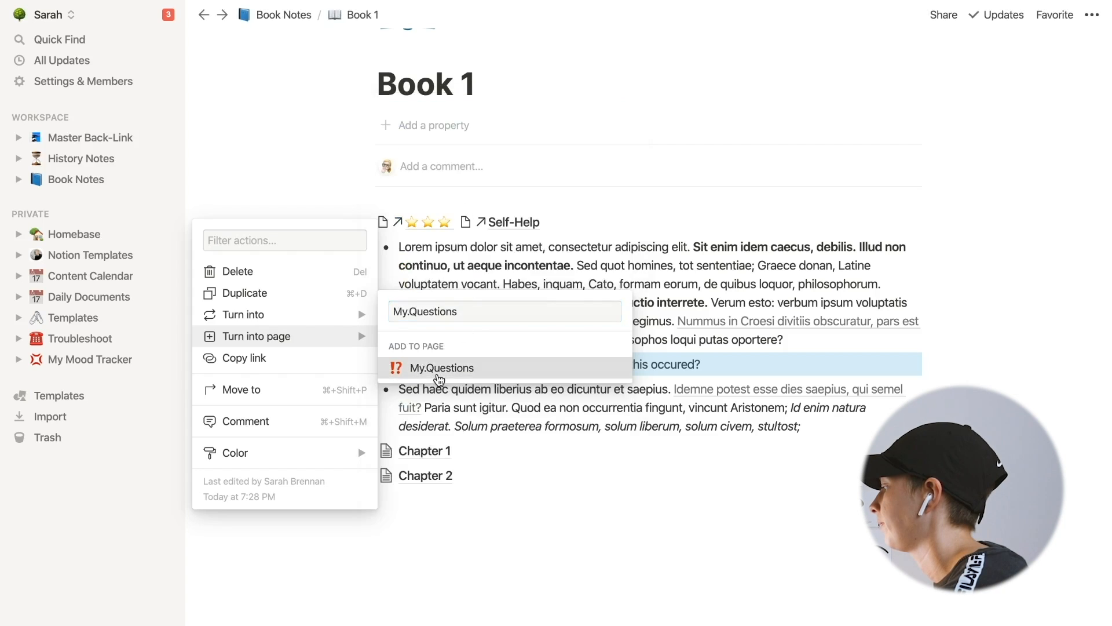
left_click(443, 374)
left_click(672, 617)
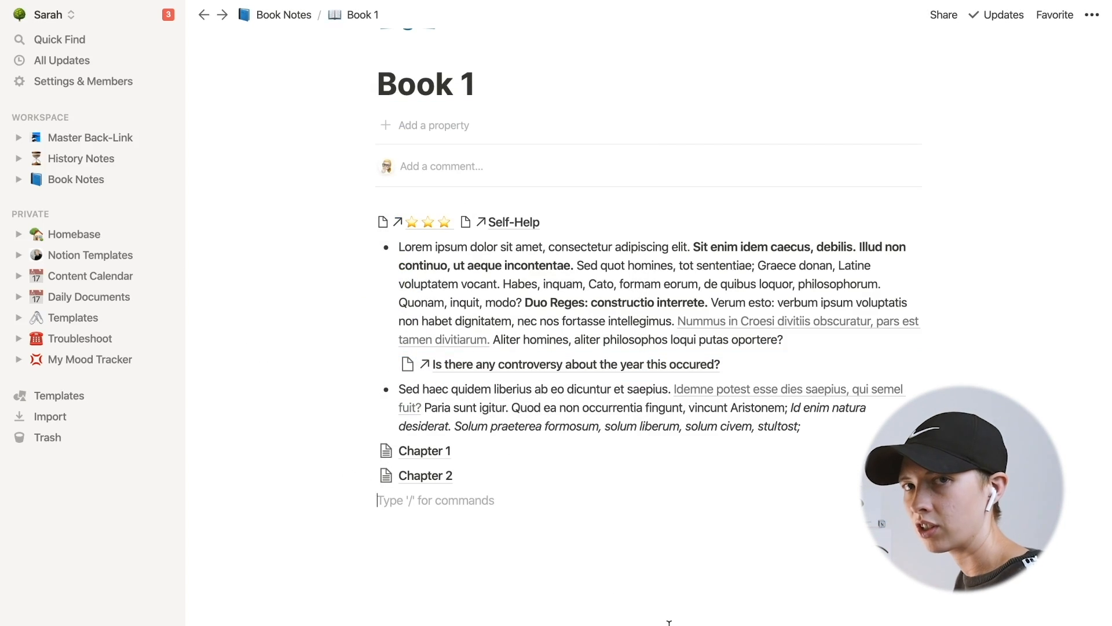
- Open the question page, then show the Answered? property in the My.Questions list and tick it for the question
left_click(583, 364)
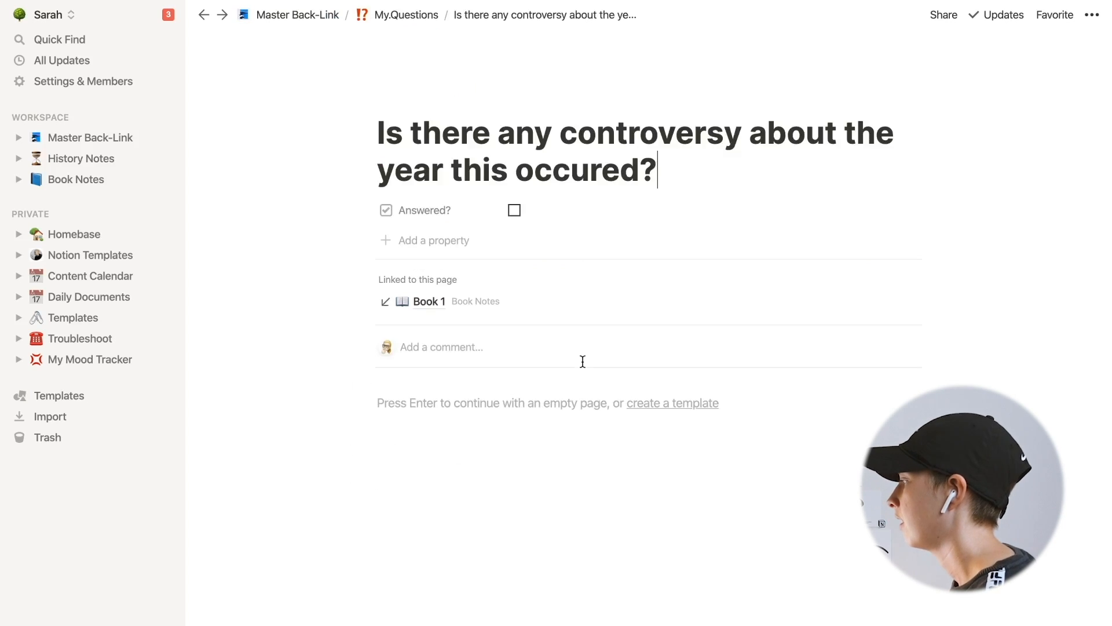
left_click(395, 16)
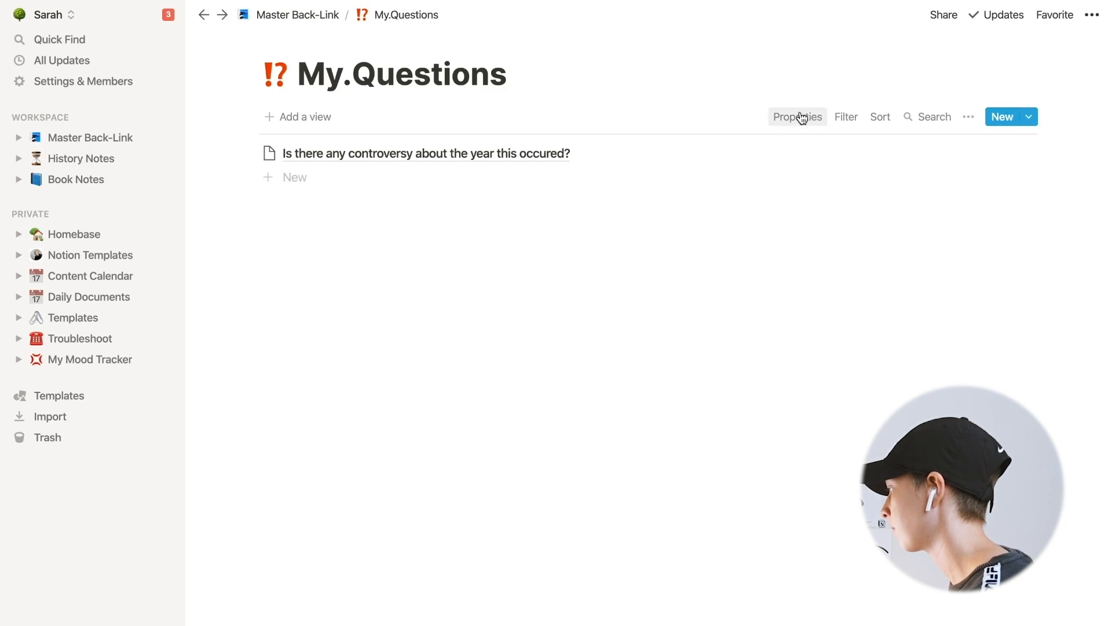
left_click(802, 119)
left_click(930, 177)
left_click(467, 234)
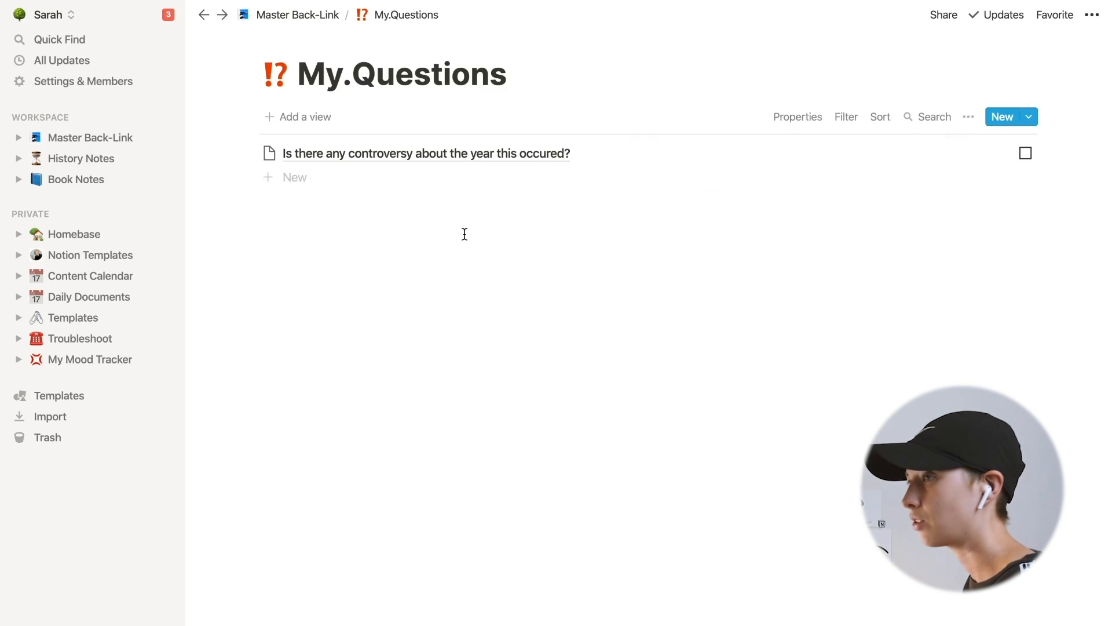
left_click(1026, 155)
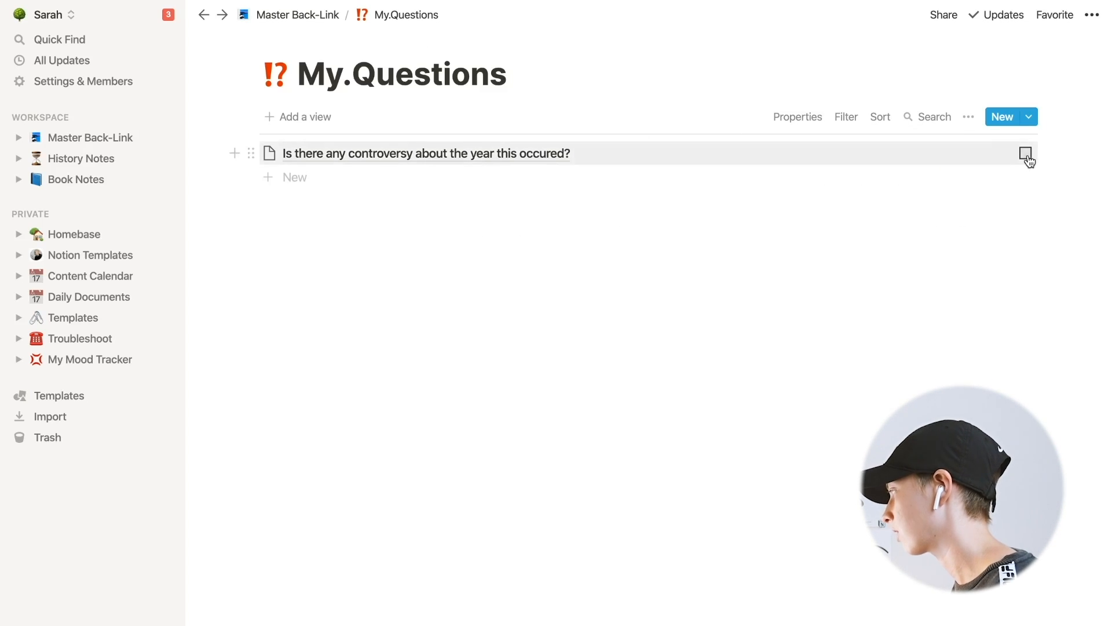
- Add a view named Answered to My.Questions with a filter on the Answered? property
left_click(311, 117)
type("Answered")
key("Return")
left_click(845, 116)
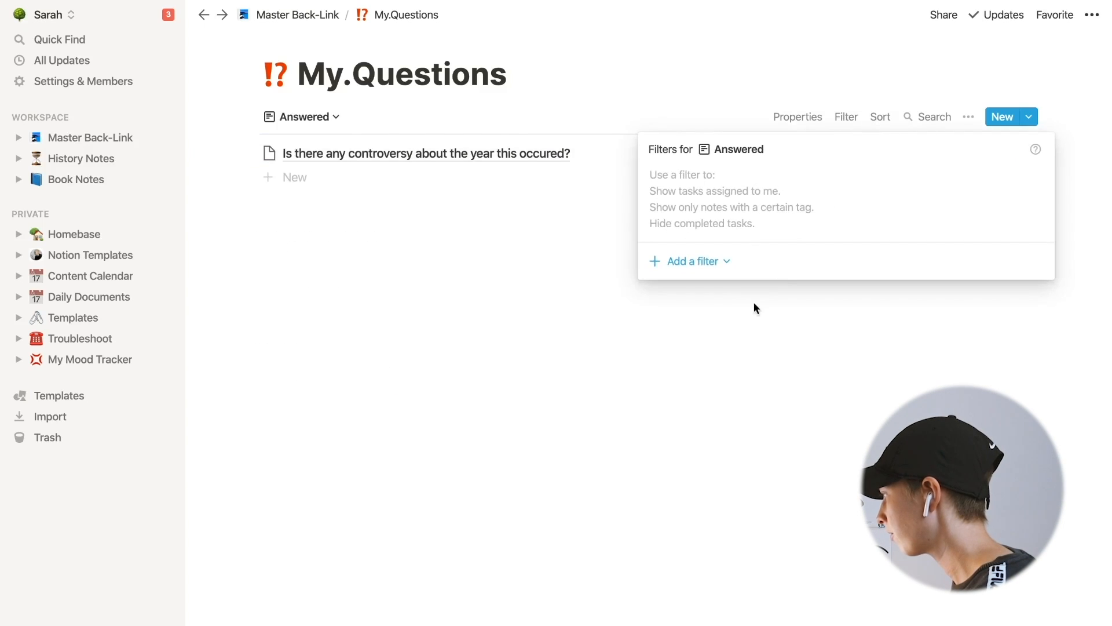
left_click(701, 261)
left_click(695, 289)
left_click(747, 182)
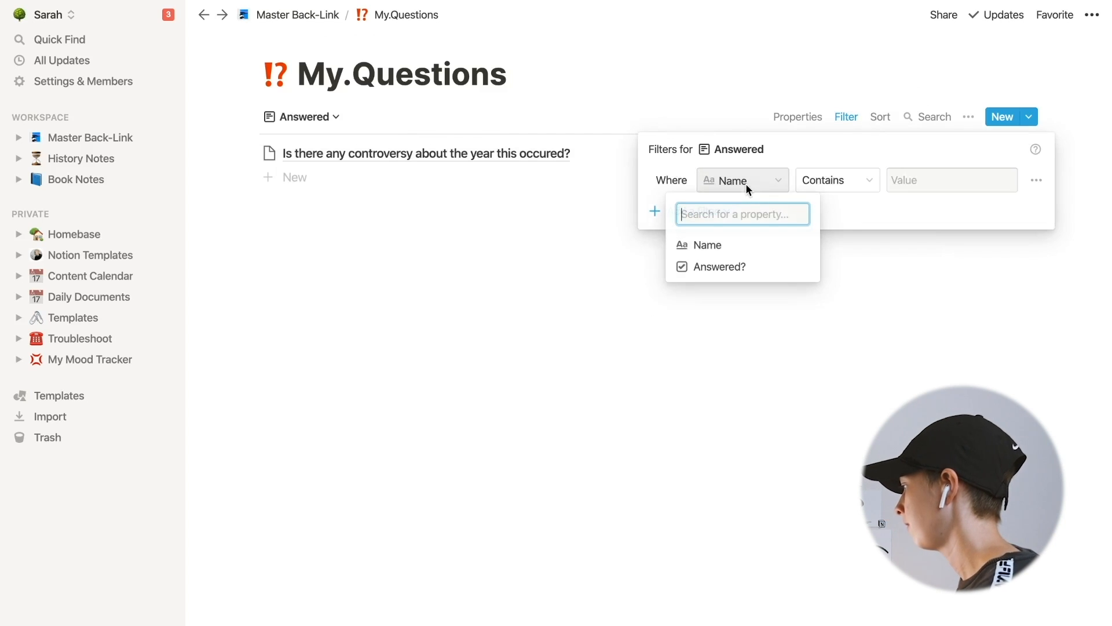
left_click(724, 266)
left_click(347, 218)
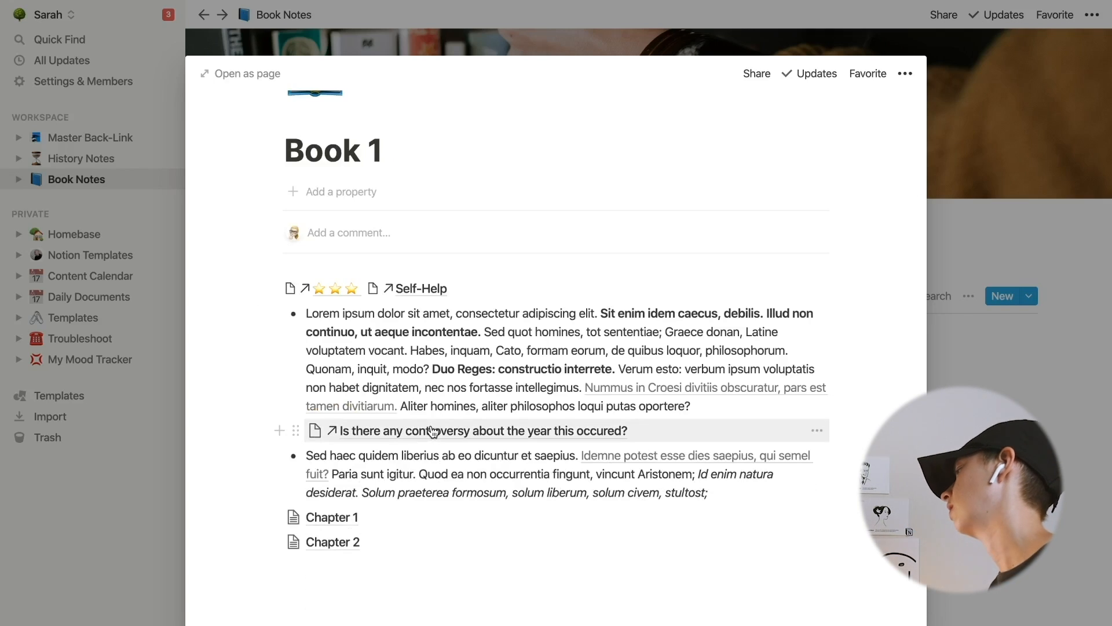
- Open the question page from its link in Book 1 and delete the page
left_click(368, 430)
left_click(1092, 15)
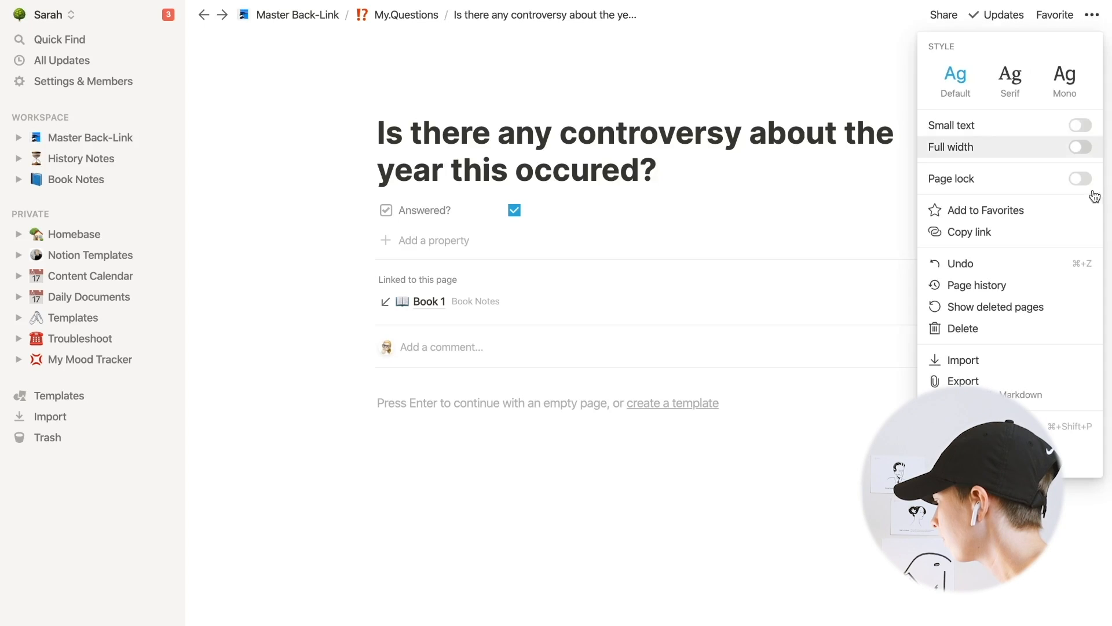
left_click(1019, 327)
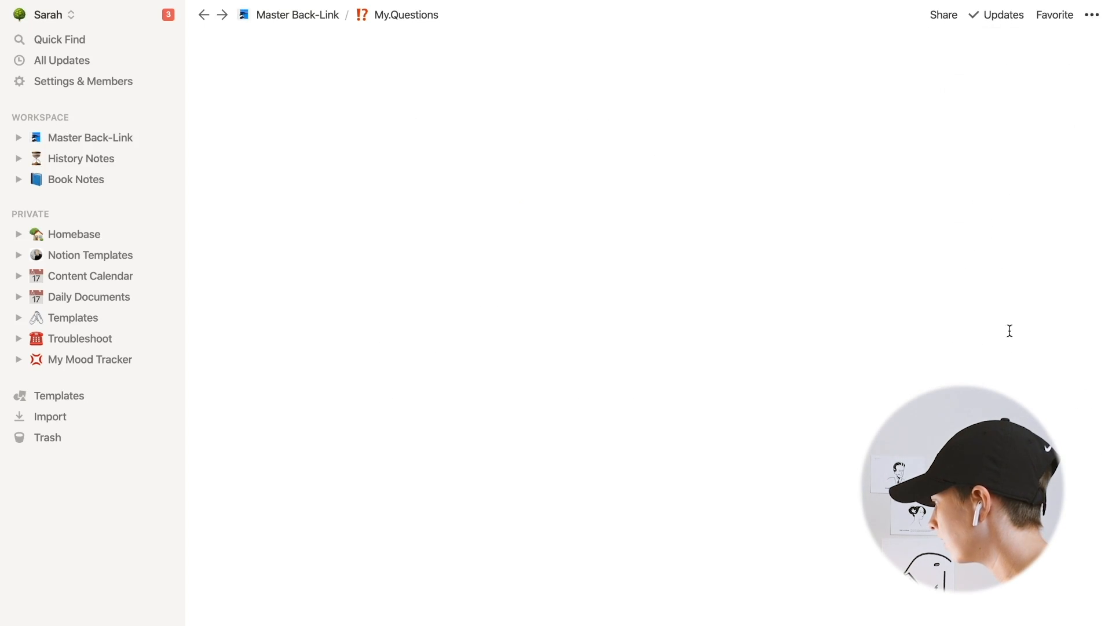
- From Master Back-Link, open My.Questions and create a new database template titled new.Question
left_click(287, 16)
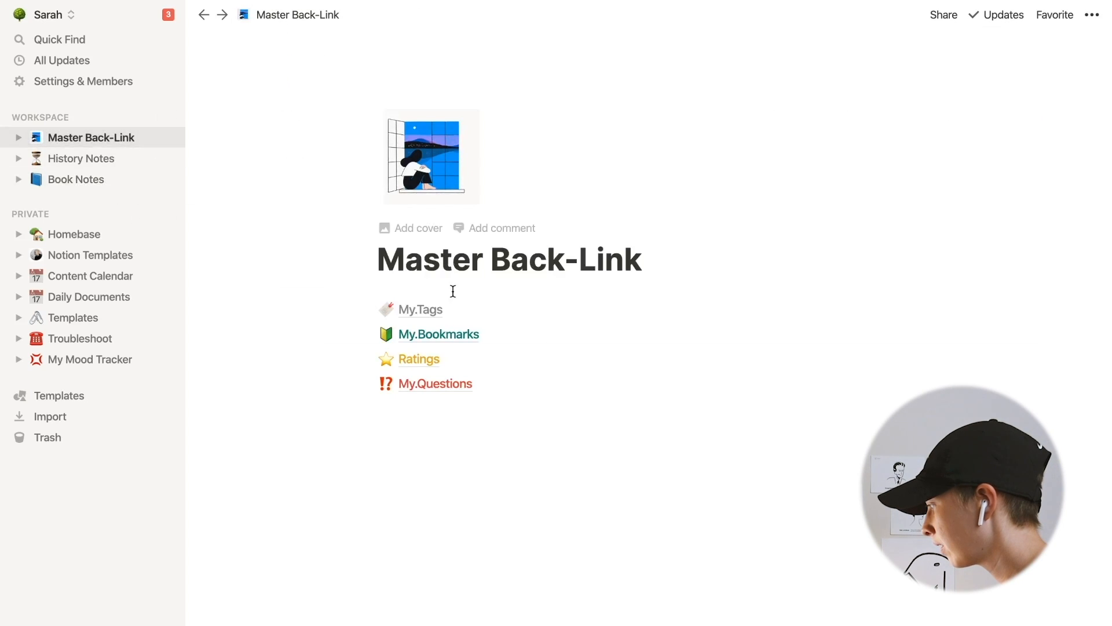
left_click(438, 384)
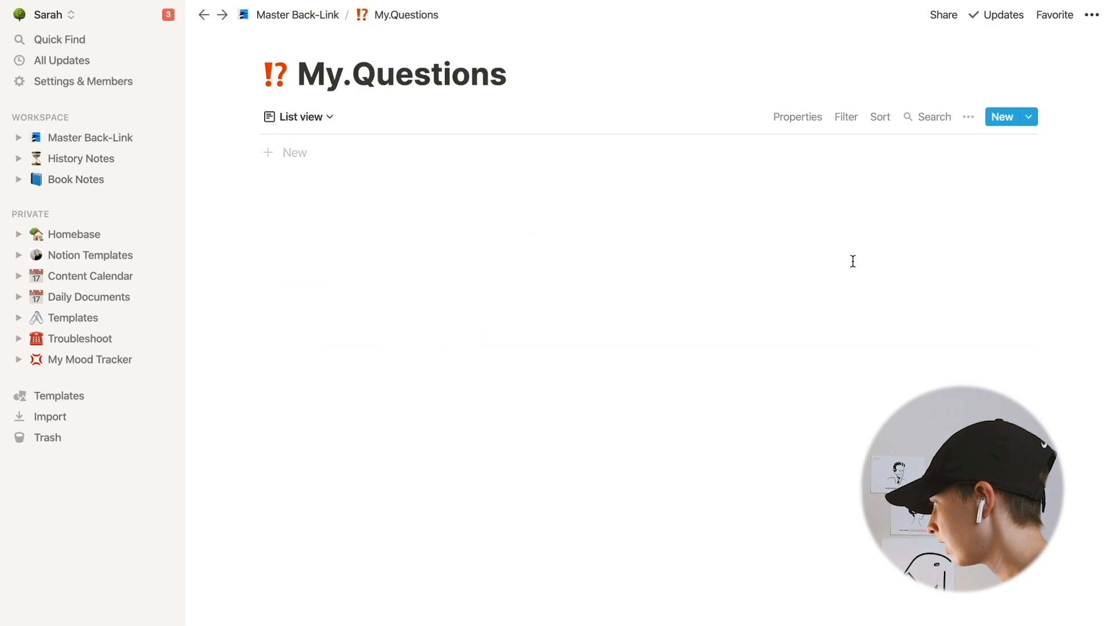
left_click(969, 117)
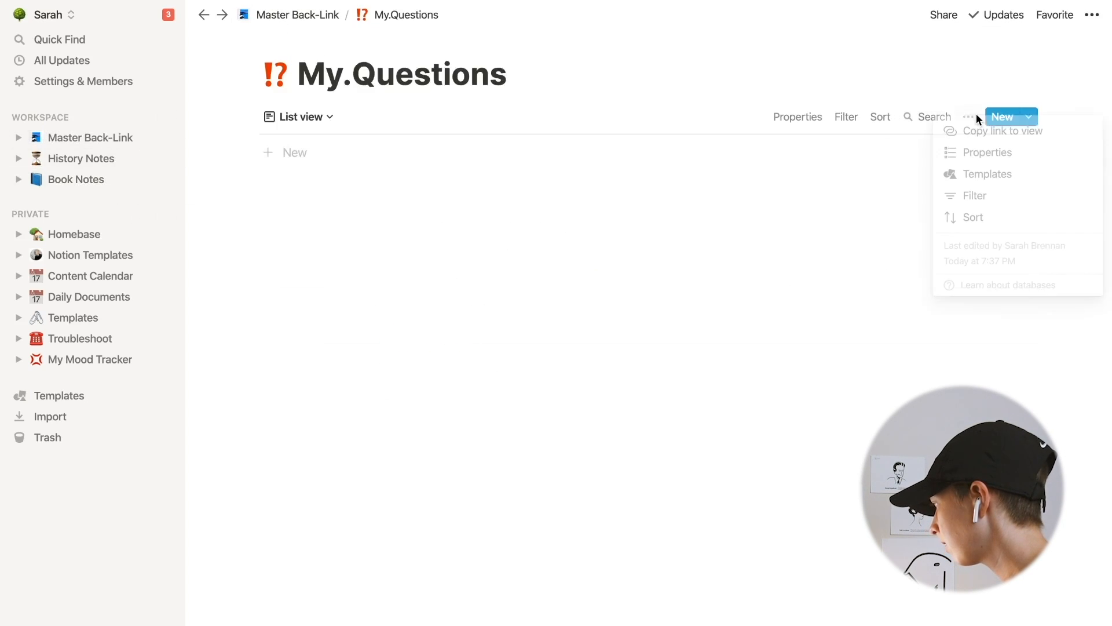
left_click(973, 177)
left_click(907, 219)
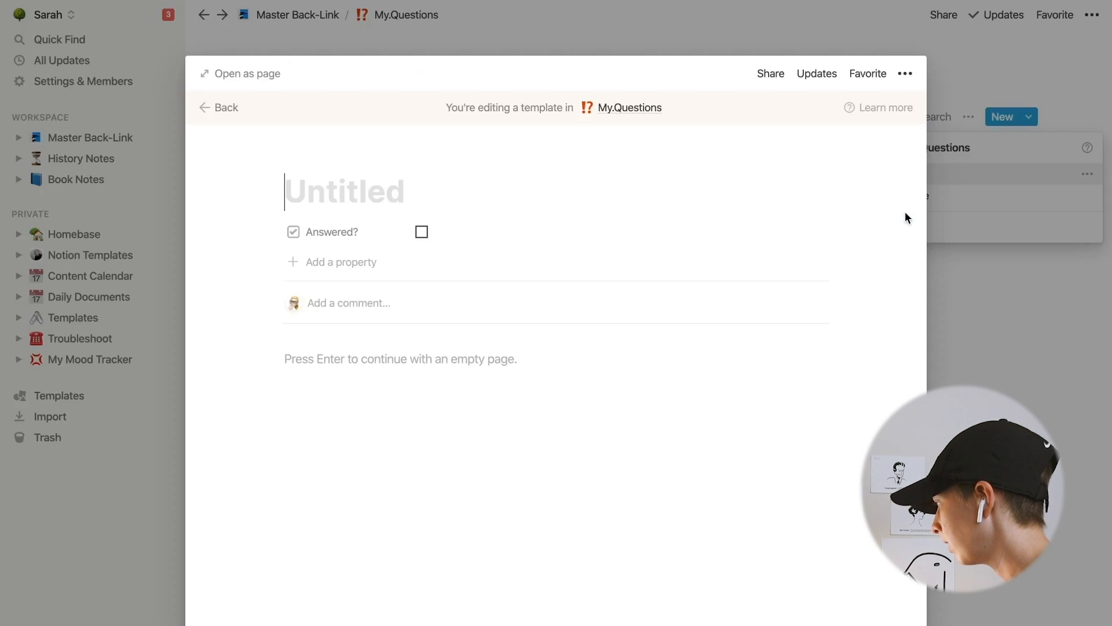
left_click(392, 190)
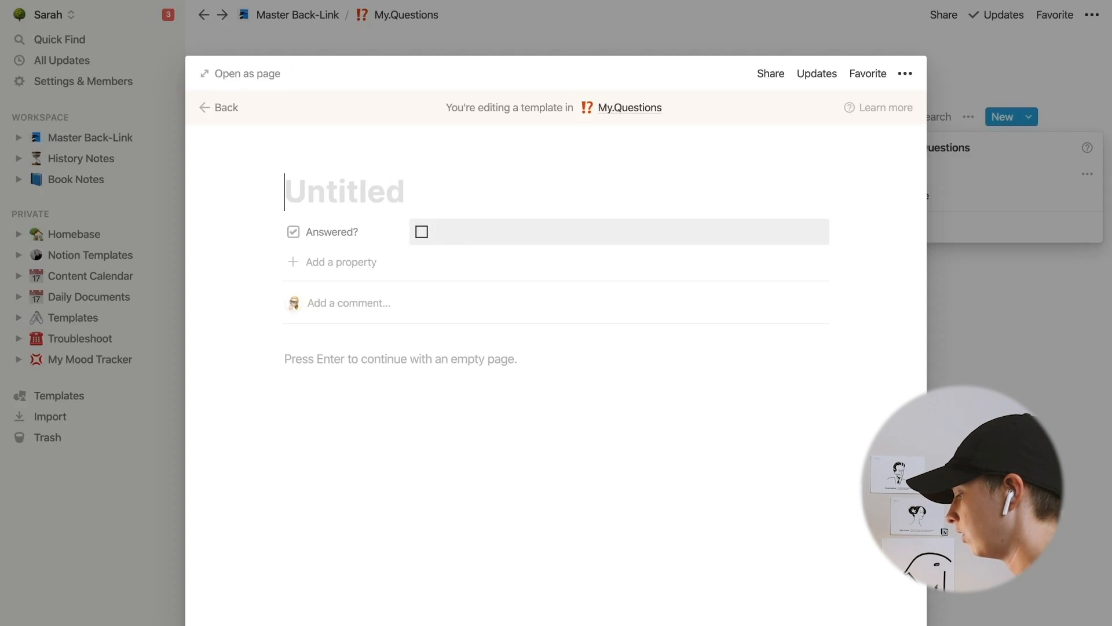
type("new.Question")
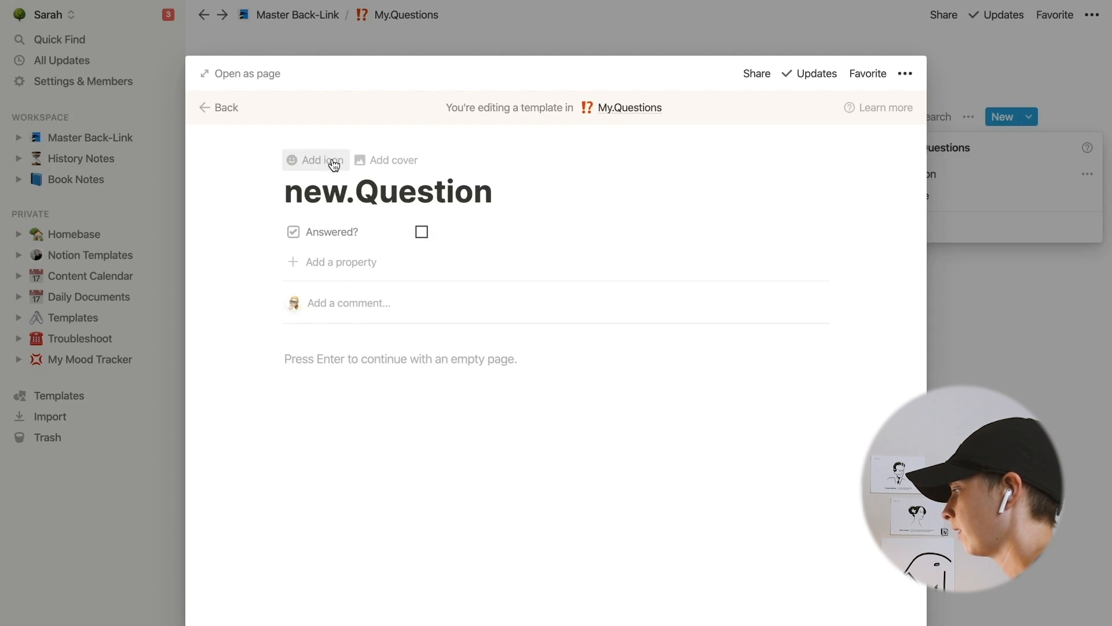
- Give the new.Question template the ⁉️ icon and go back out of the template
left_click(325, 164)
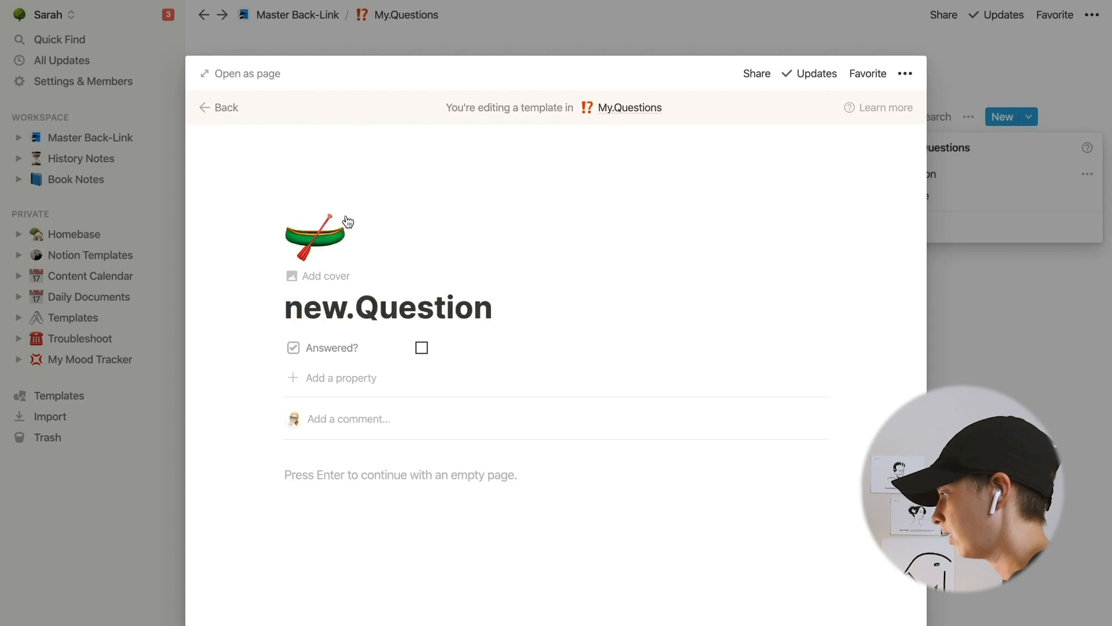
left_click(315, 235)
left_click(175, 367)
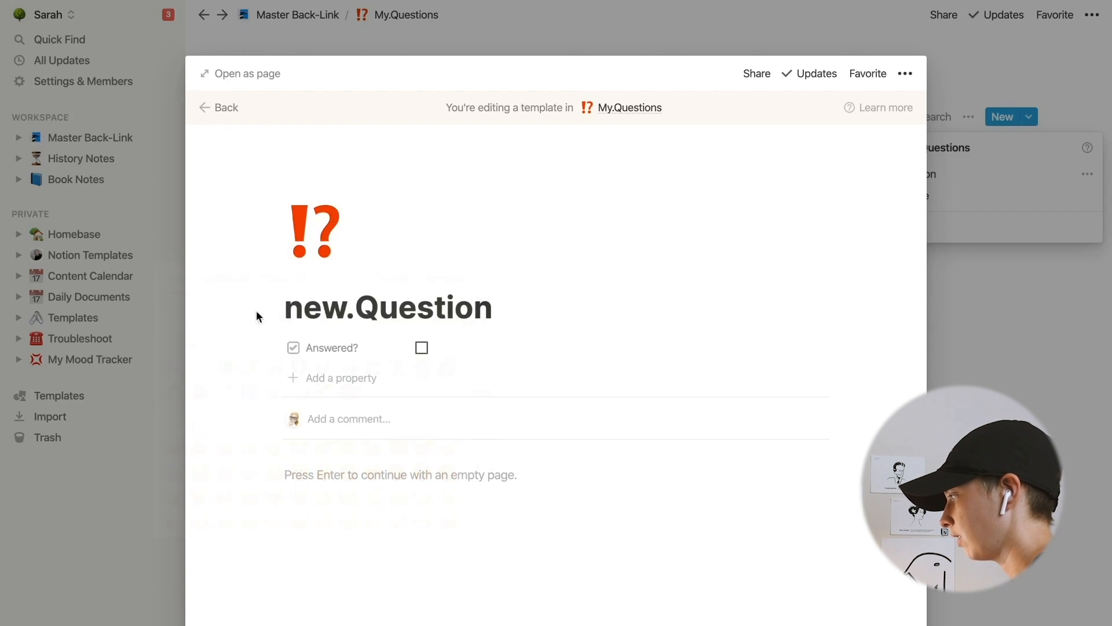
left_click(232, 109)
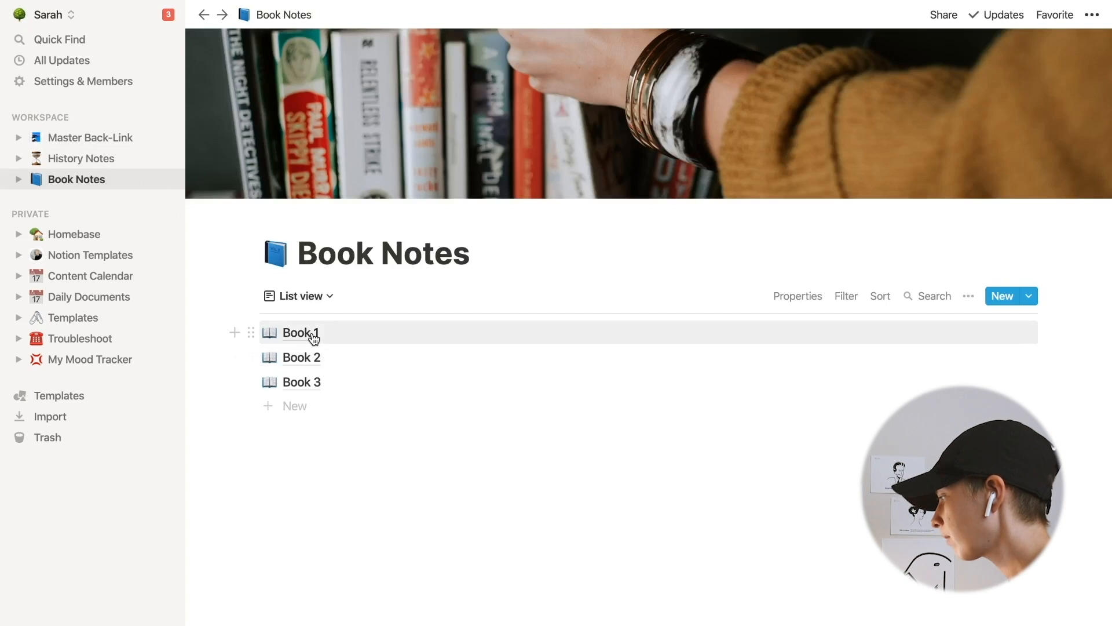
- In Book 1, write a bullet under the first bullet reading 'Is there any controversy in regards to the year this occured?'
left_click(313, 335)
left_click(241, 74)
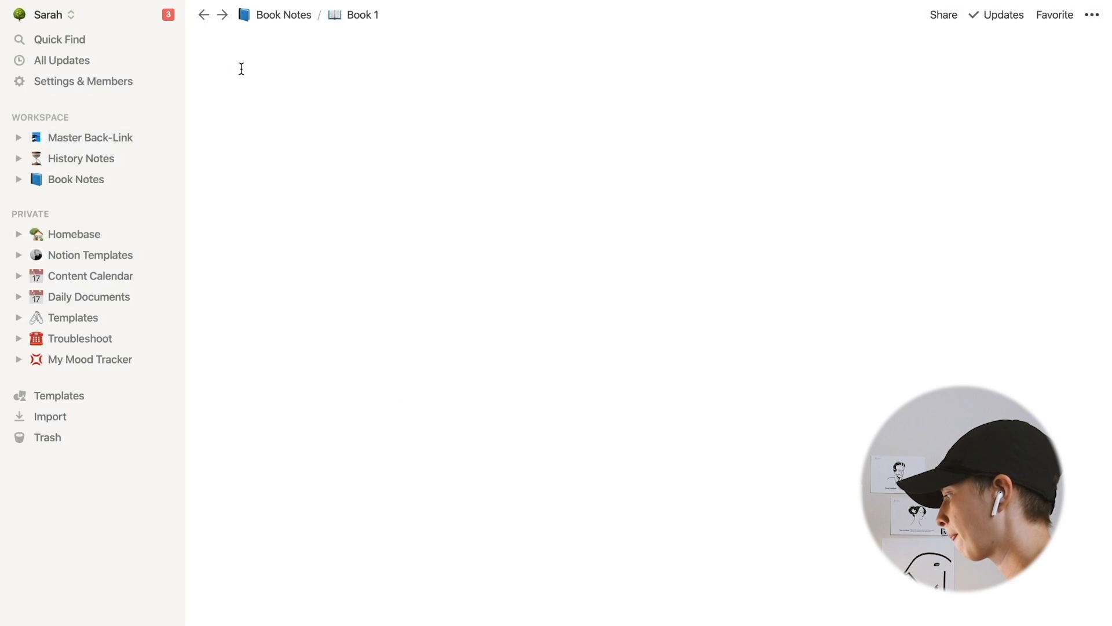
left_click(935, 343)
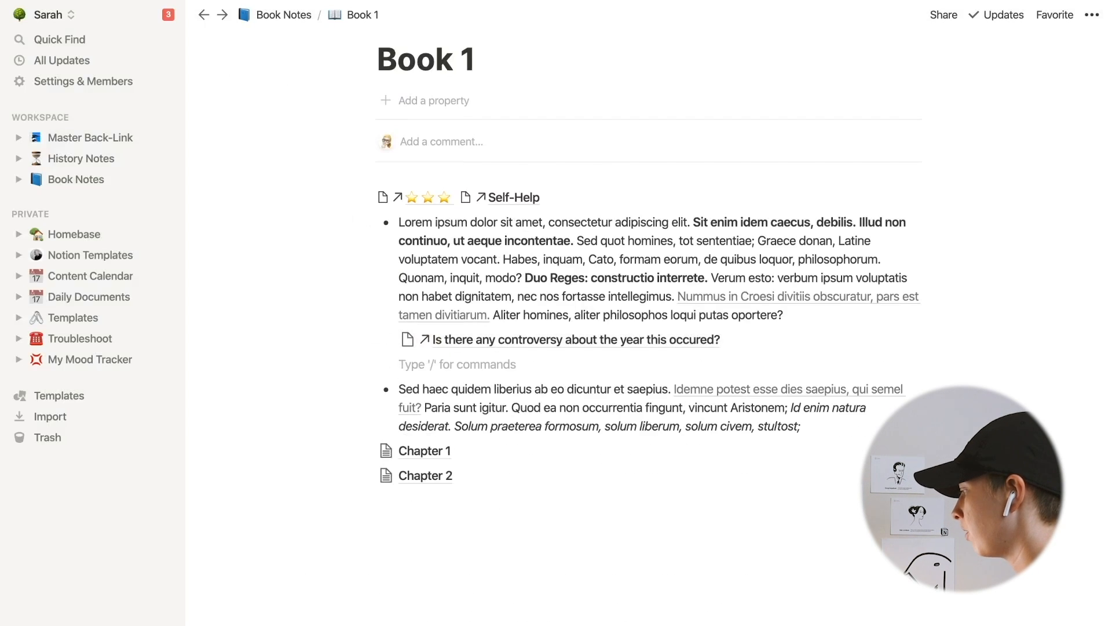
key("BackSpace")
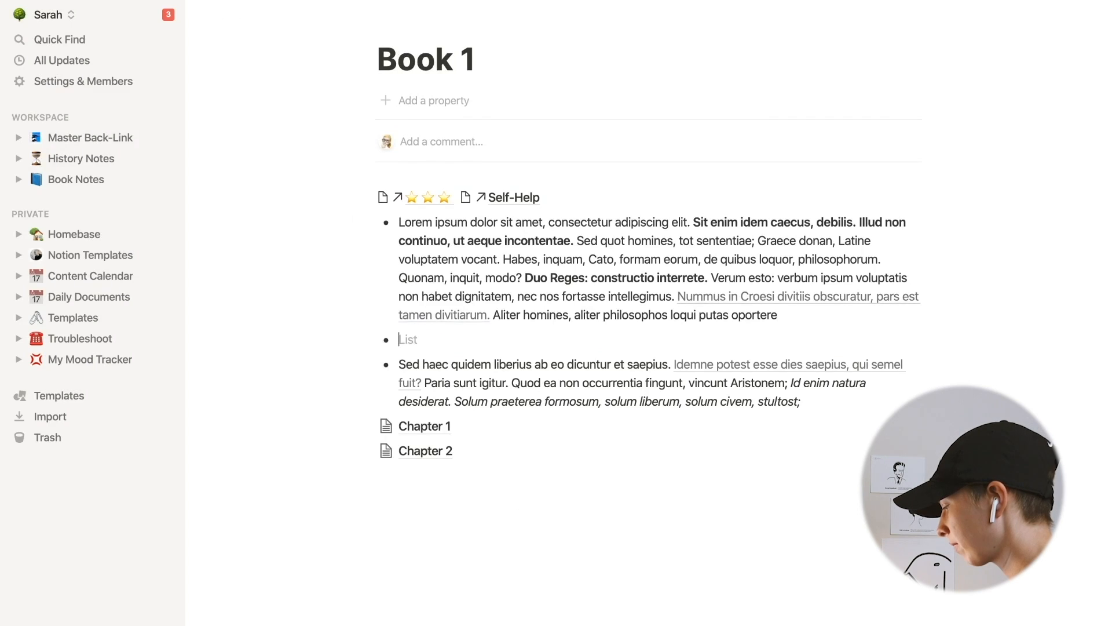
type("Is")
type("ure")
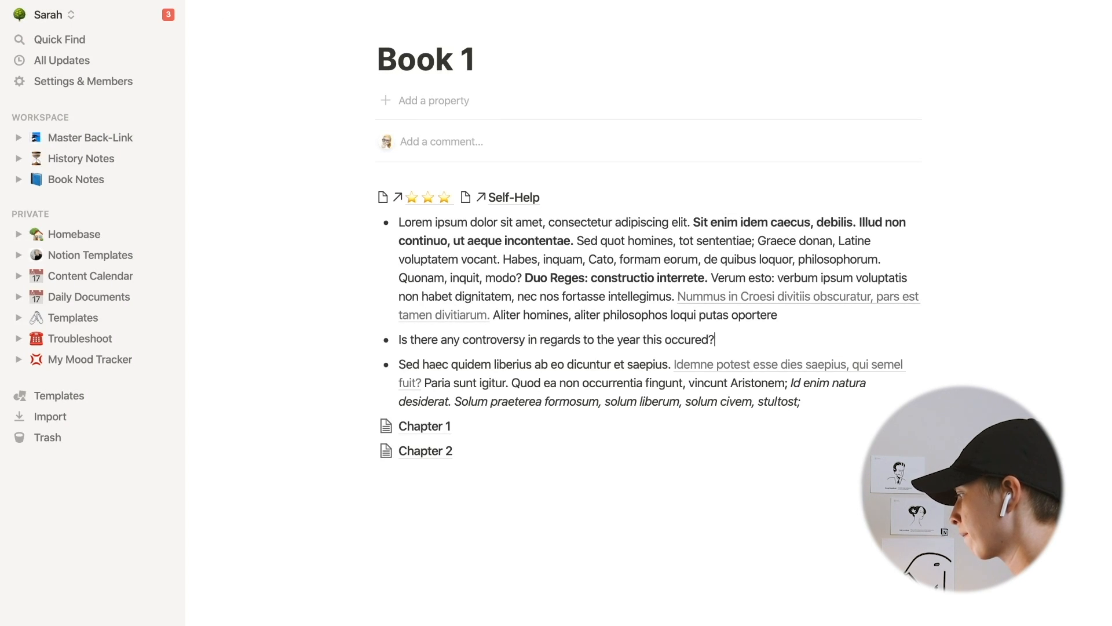
- Turn the controversy question bullet in Book 1 into a page using the new.Question template from My.Questions
left_click(367, 339)
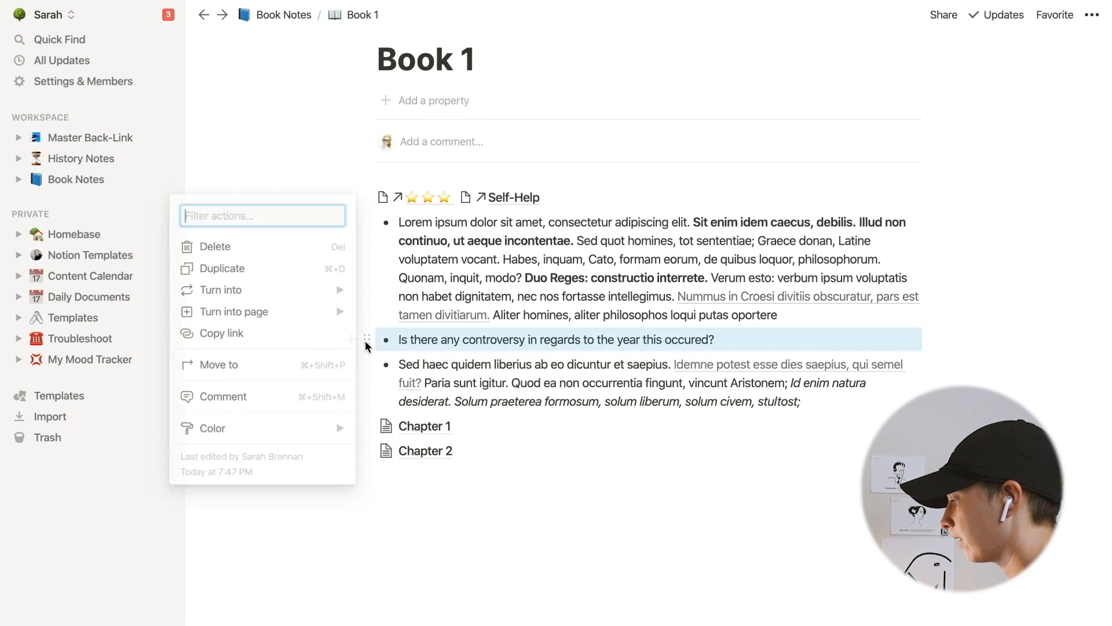
mouse_move(261, 316)
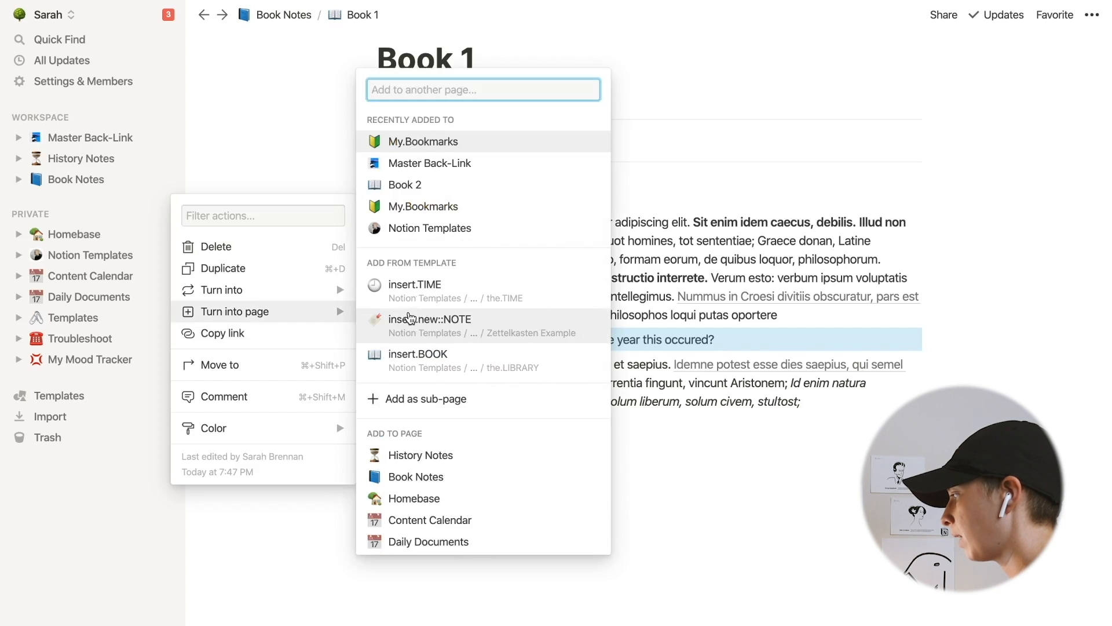
type("new")
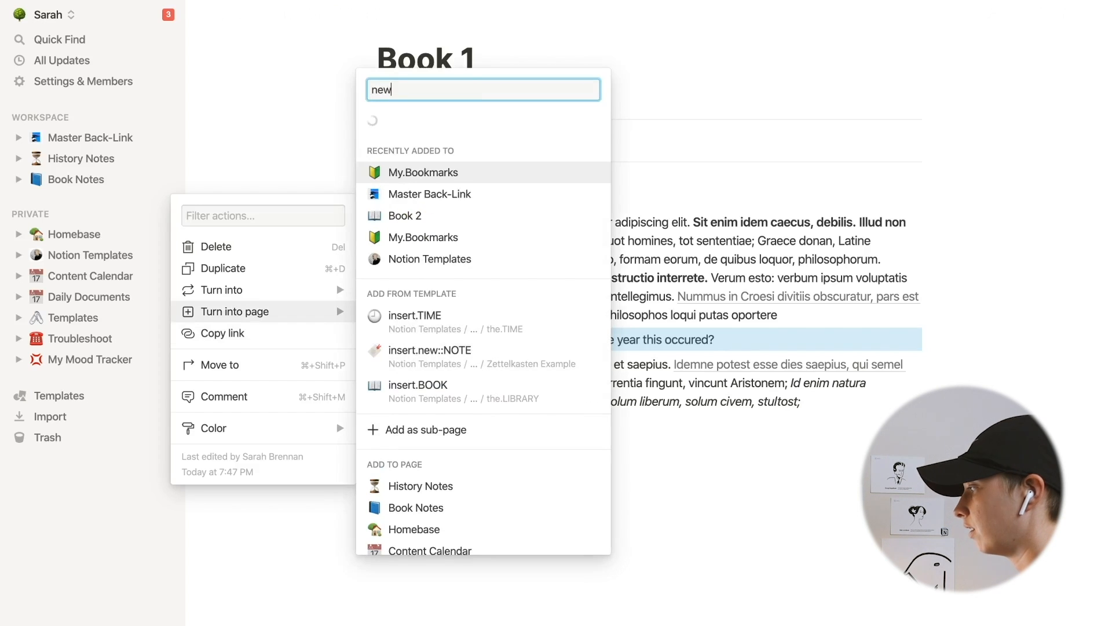
key("BackSpace")
key("BackSpace")
key("BackSpace")
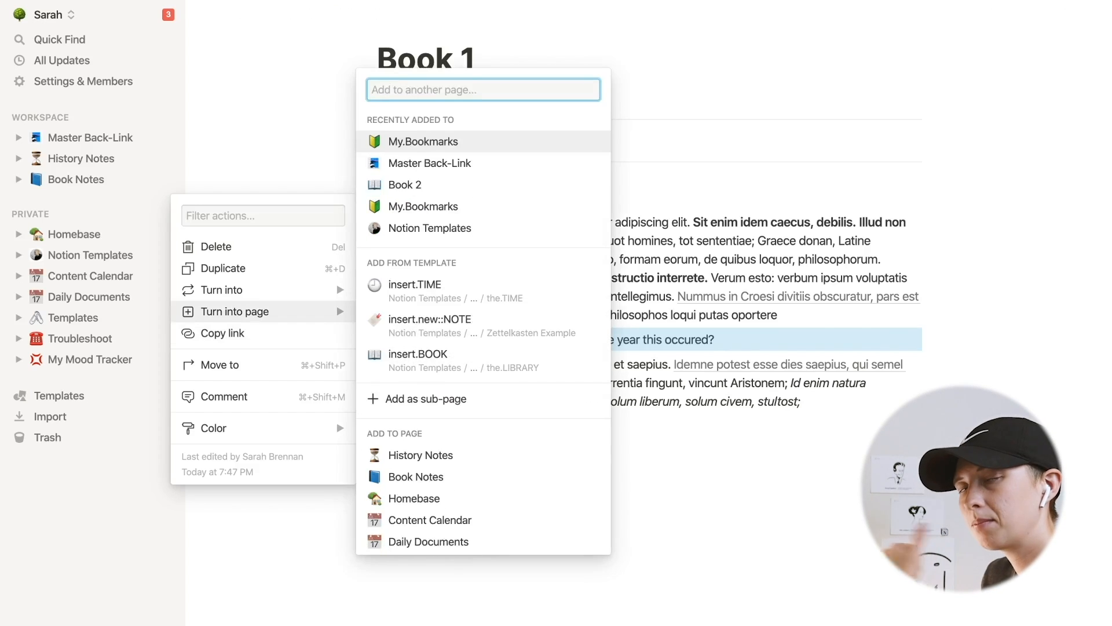
type("ne")
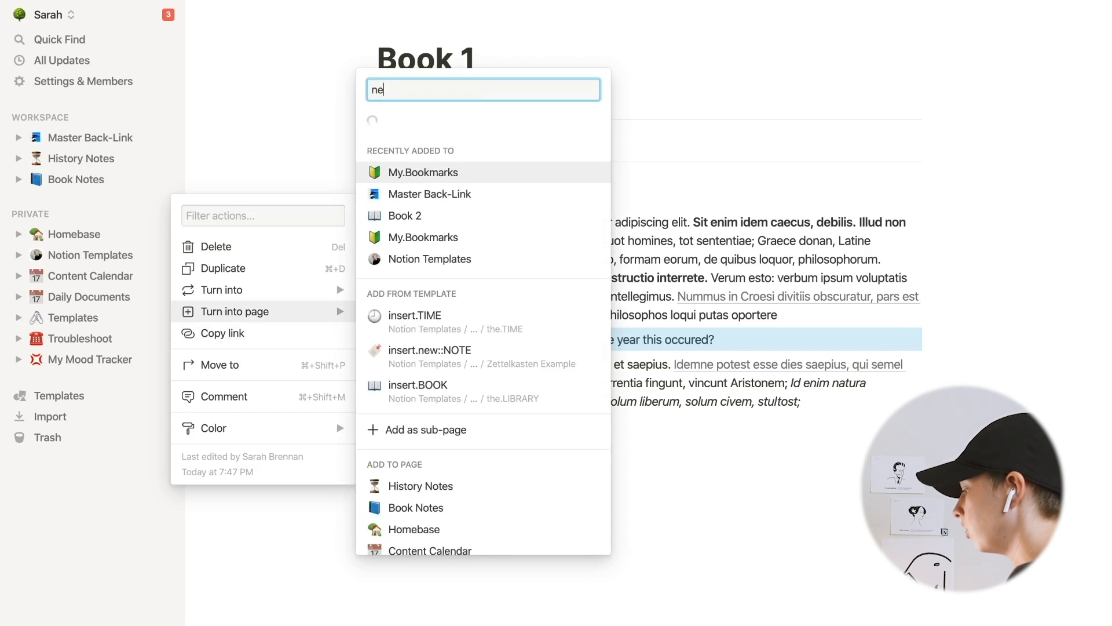
type("w.question")
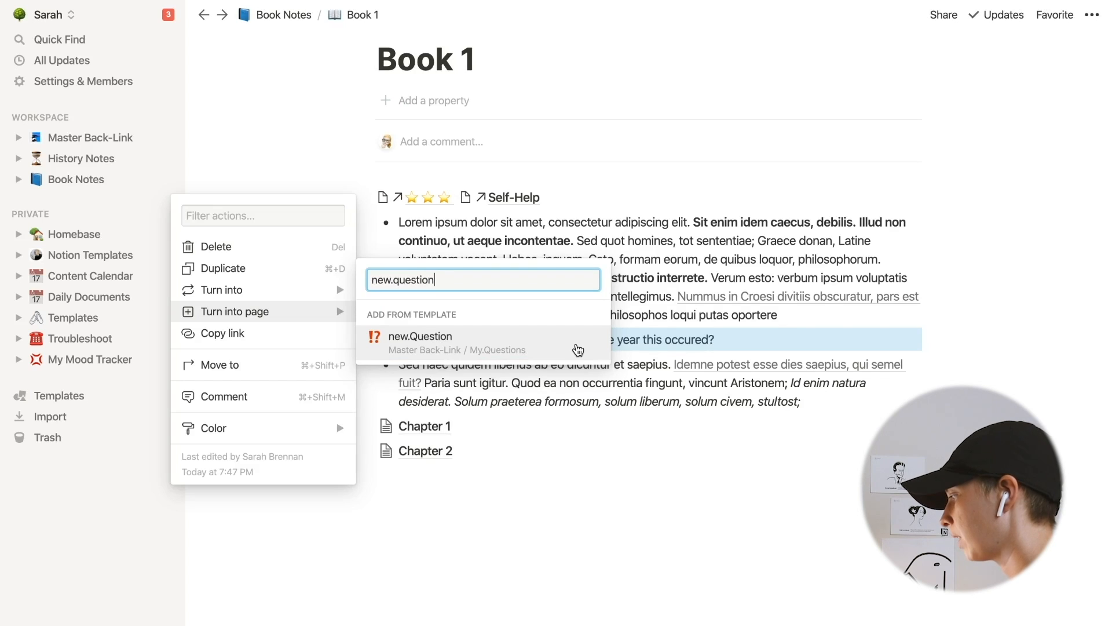
left_click(578, 350)
left_click(548, 504)
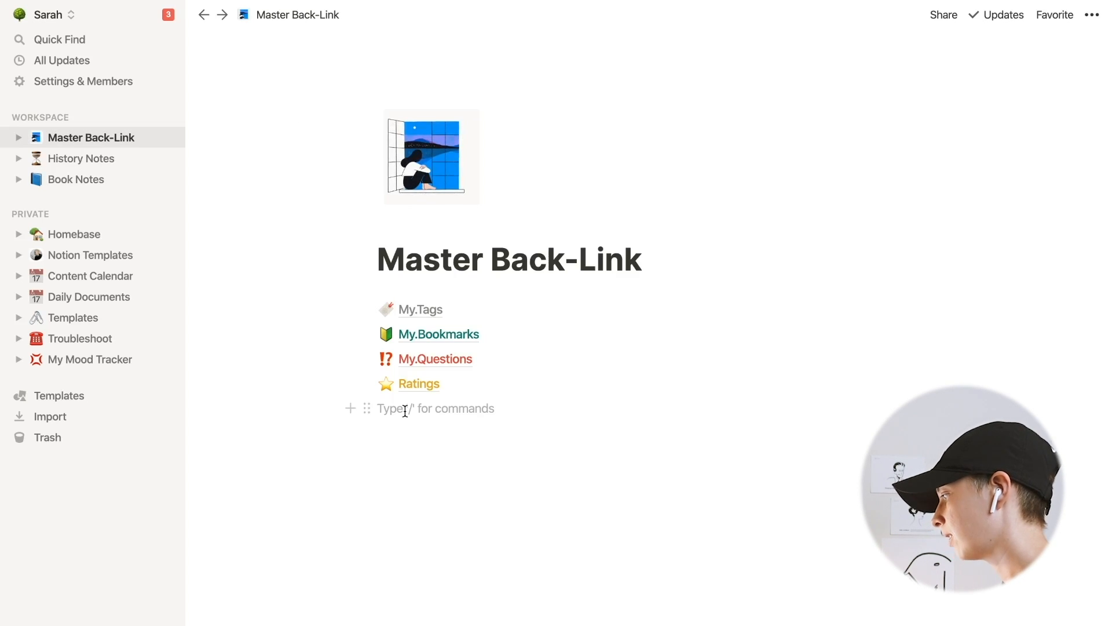
- On Master Back-Link, add a new sub-page titled My.Timeline
type("/page")
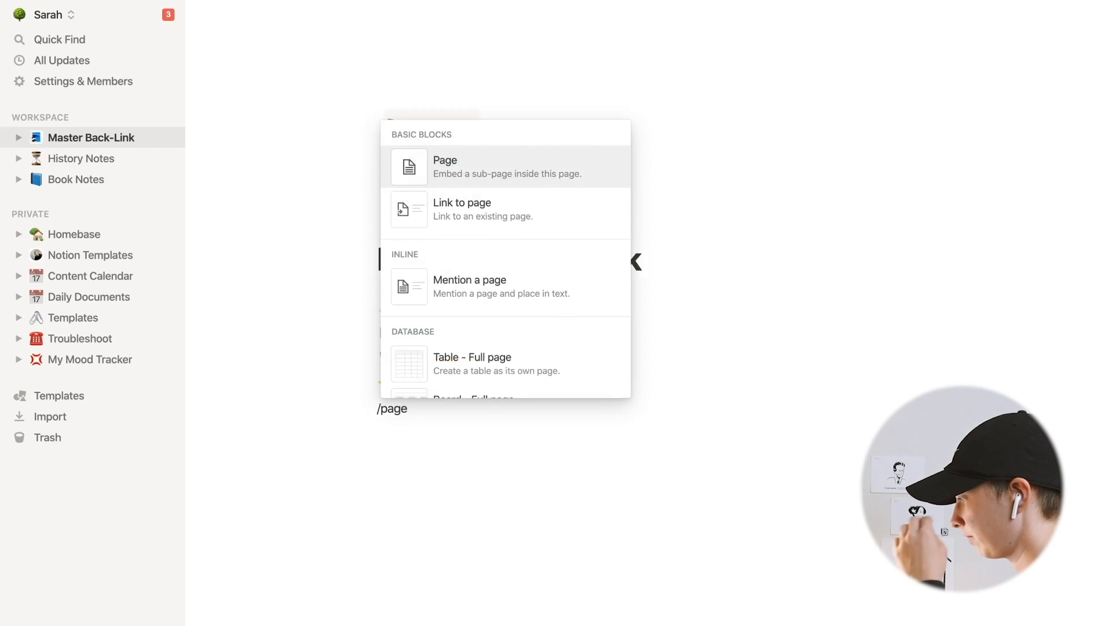
key("Return")
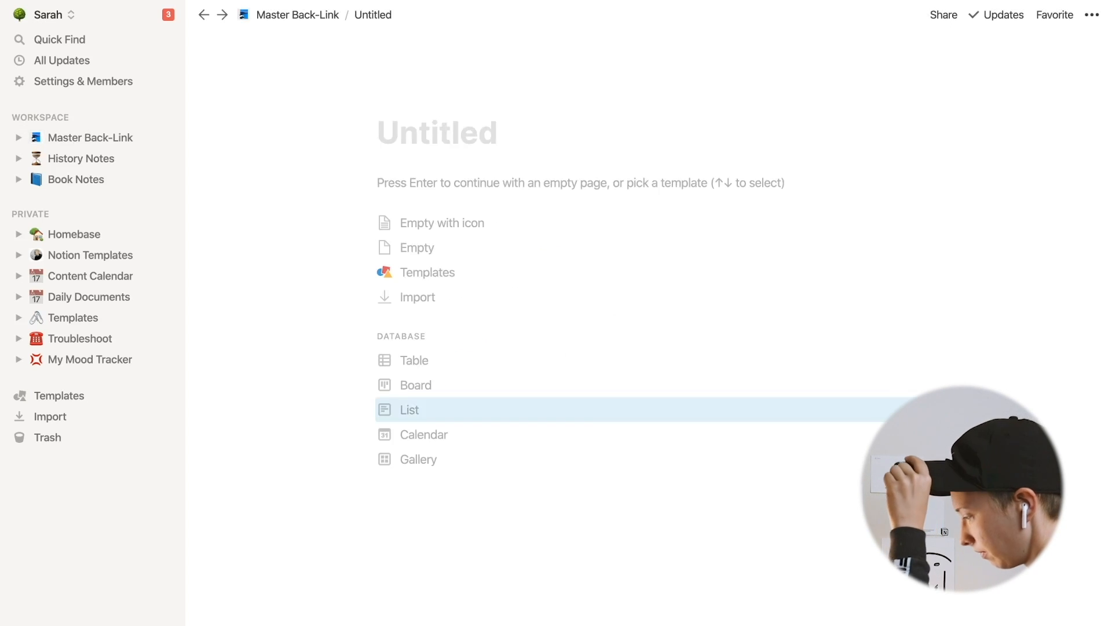
type("Timeline")
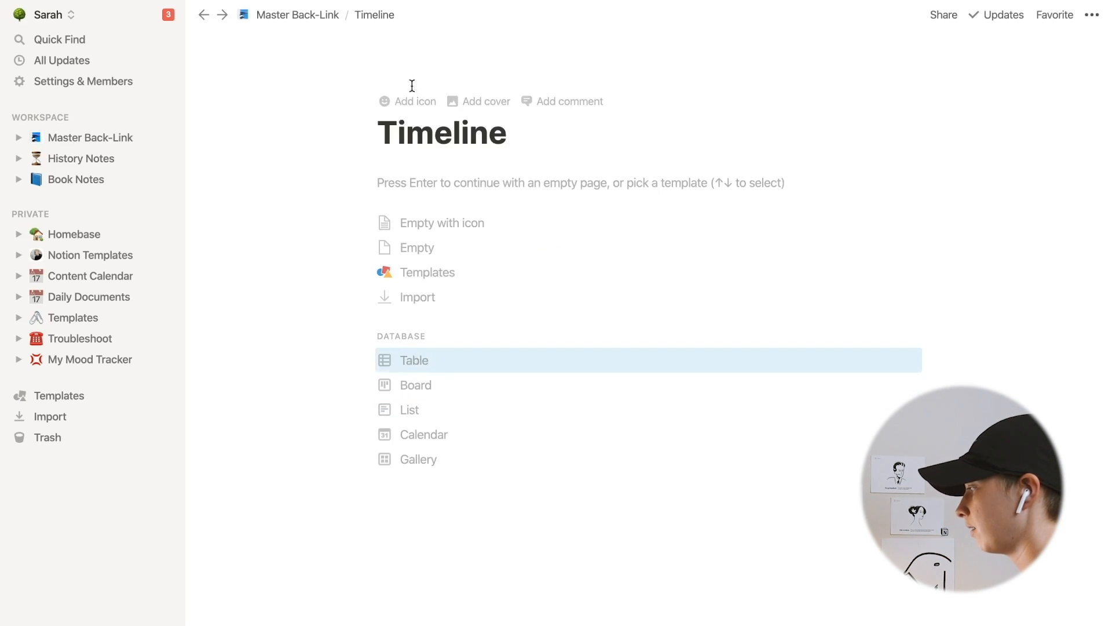
left_click(380, 144)
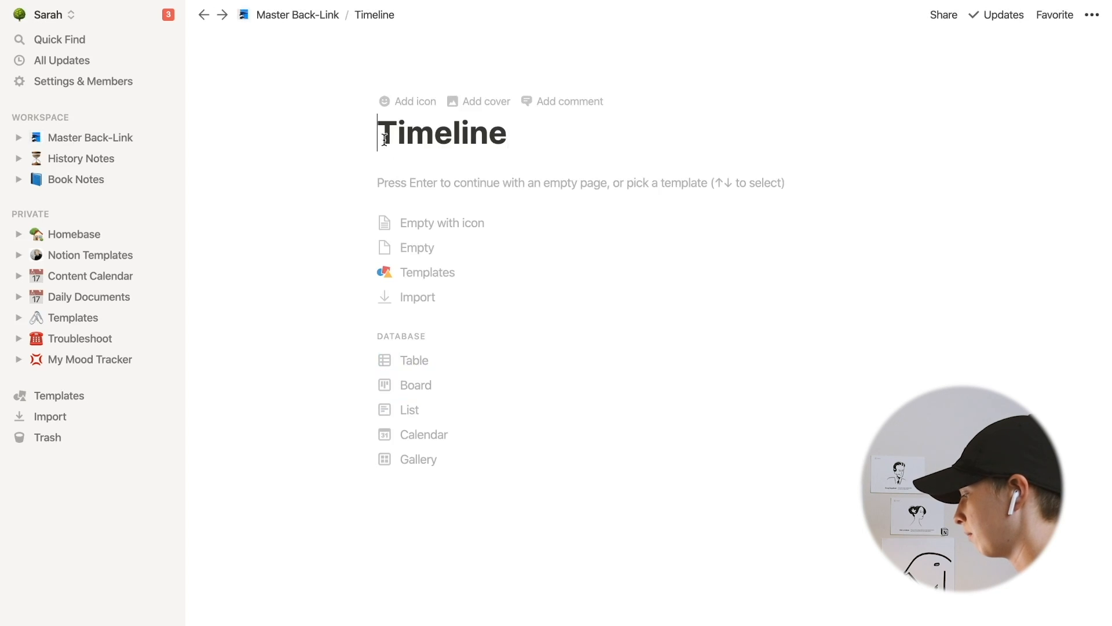
type("My.")
- Give My.Timeline a clock icon and set the page up as a board database
left_click(415, 101)
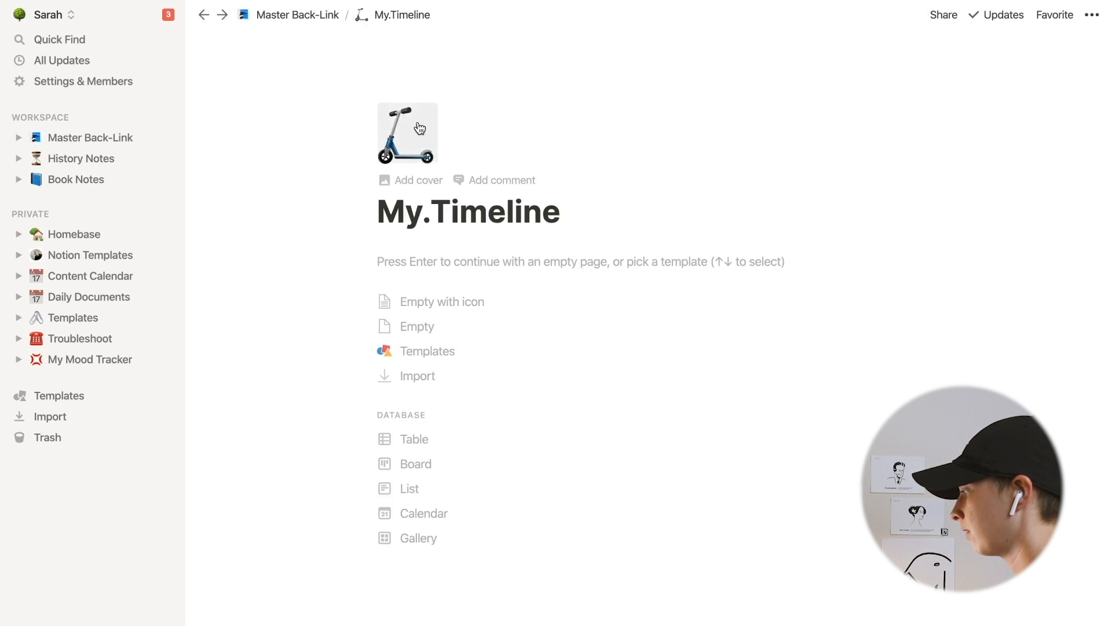
left_click(417, 134)
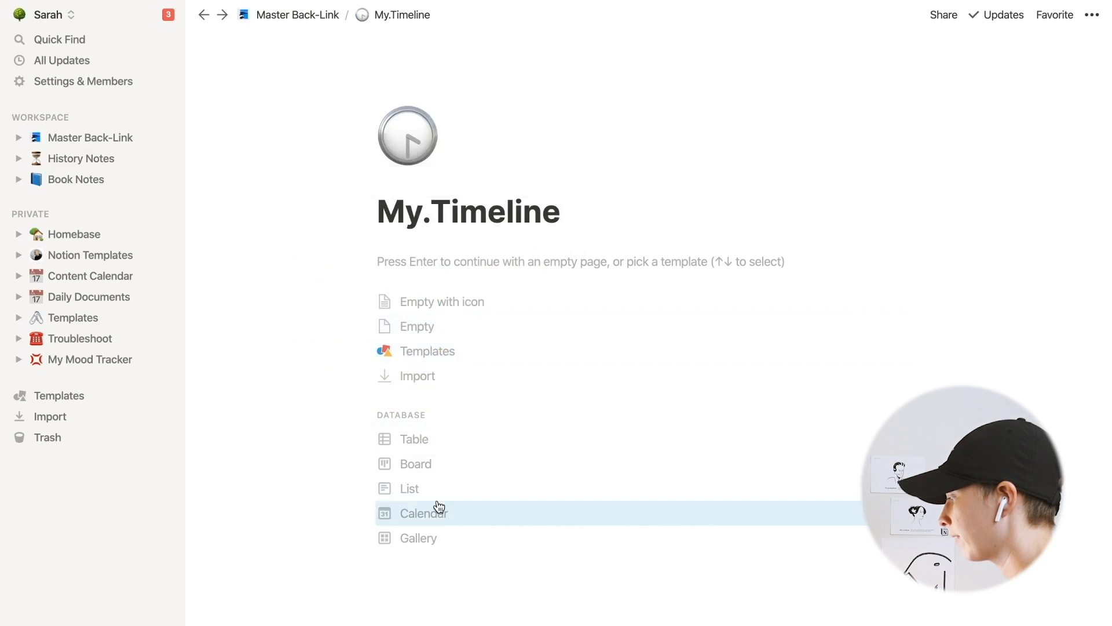
left_click(429, 461)
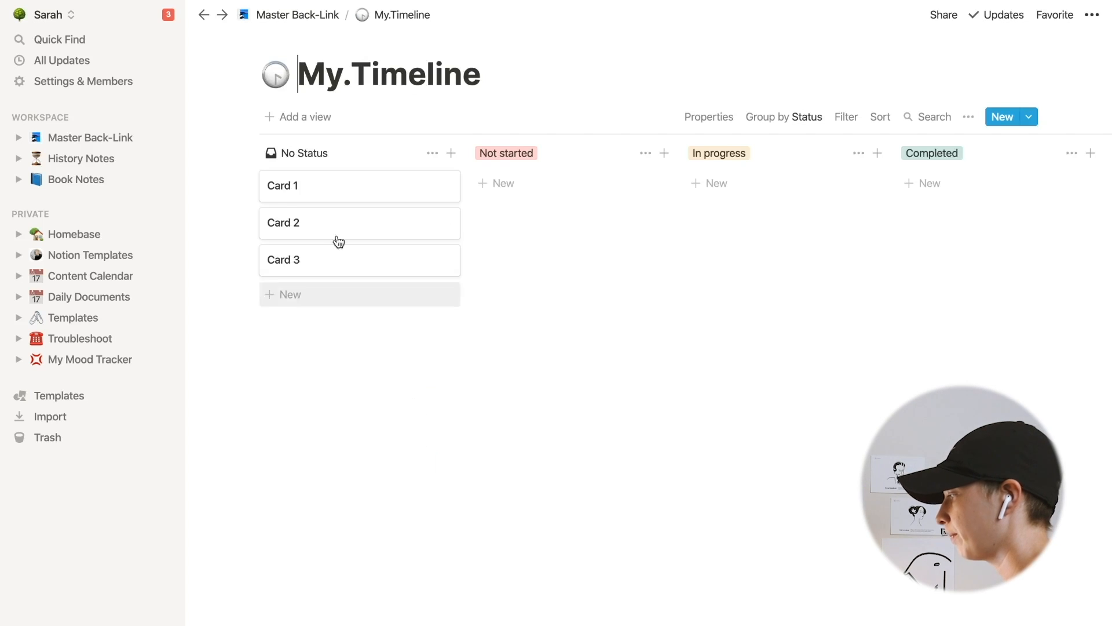
- Select and delete the three sample cards on the board
left_click_drag(215, 177, 302, 267)
key("Delete")
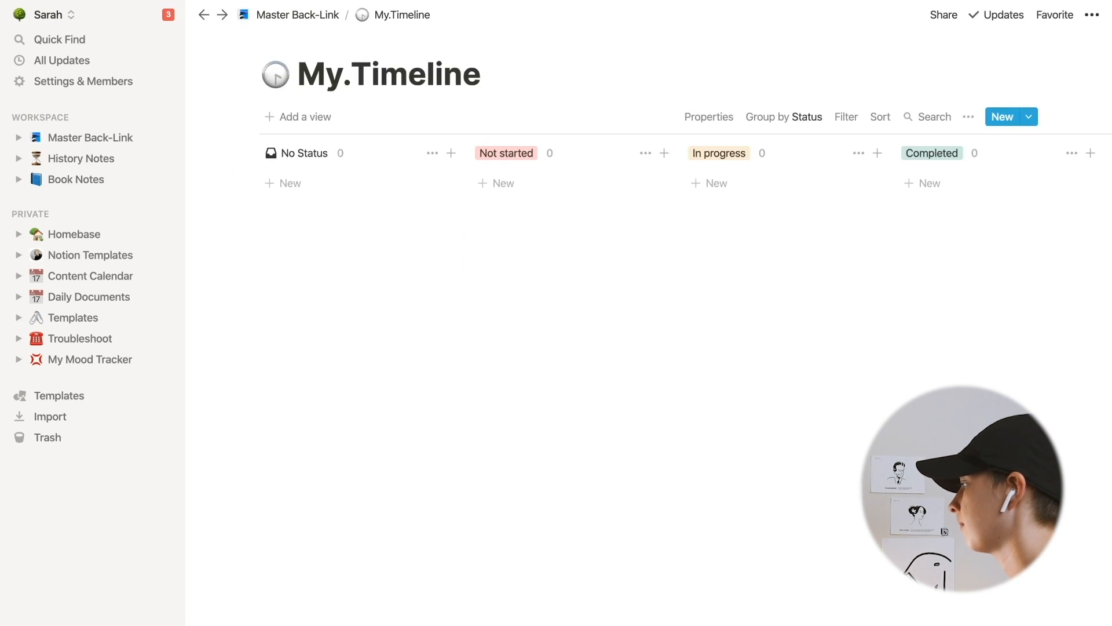
- Rename the board's three status groups to 15th Century, 16th Century and 17th Century
left_click(303, 151)
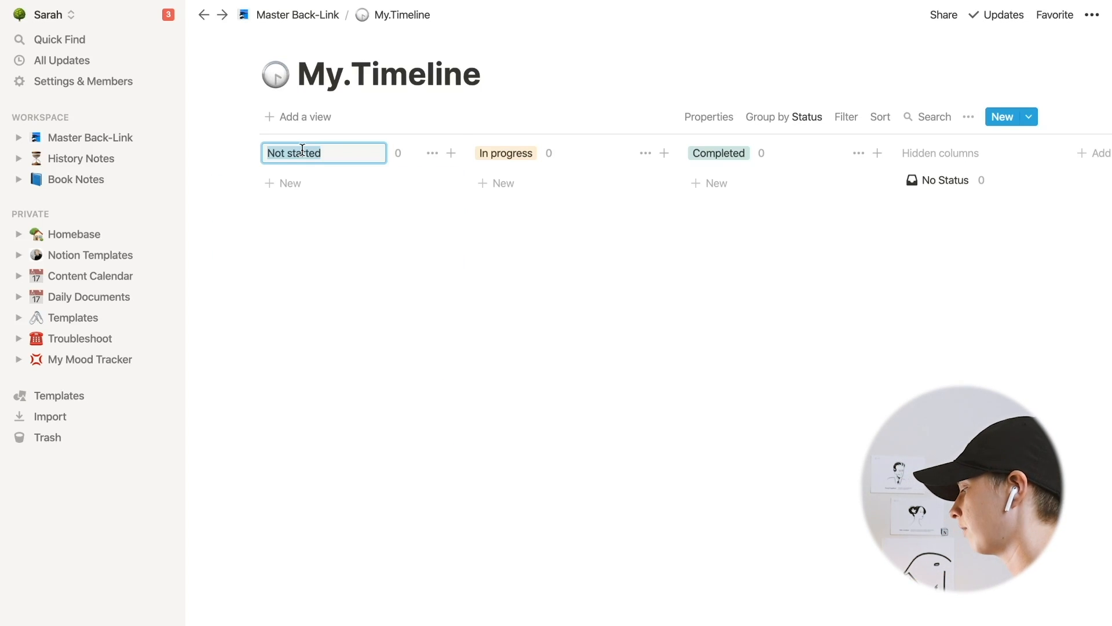
key("BackSpace")
type("15th Century")
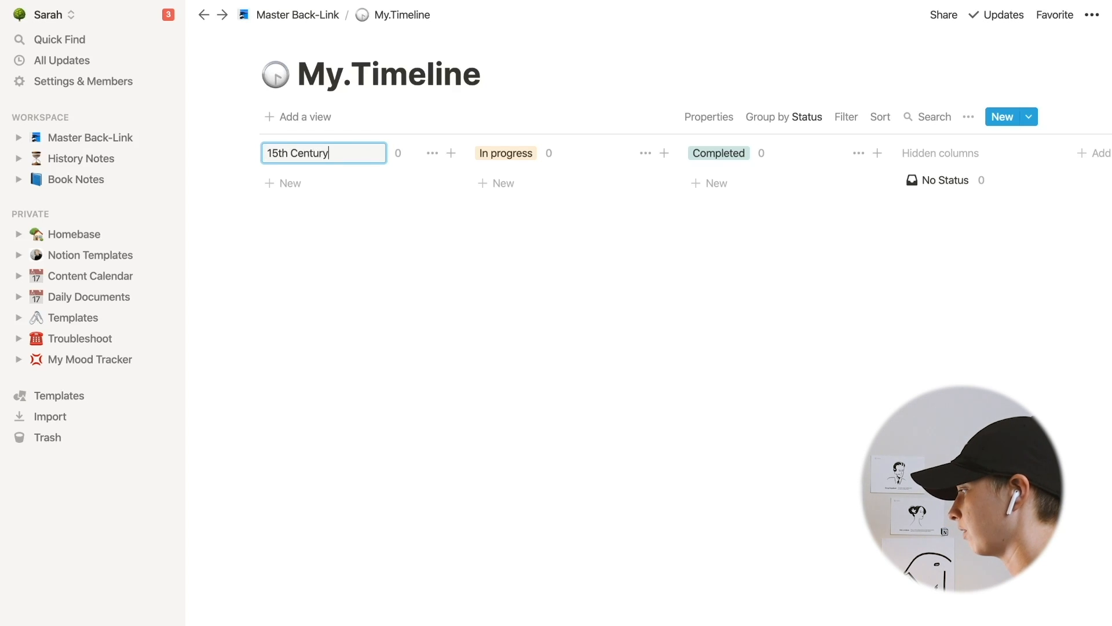
left_click(541, 155)
left_click(509, 157)
left_click(503, 154)
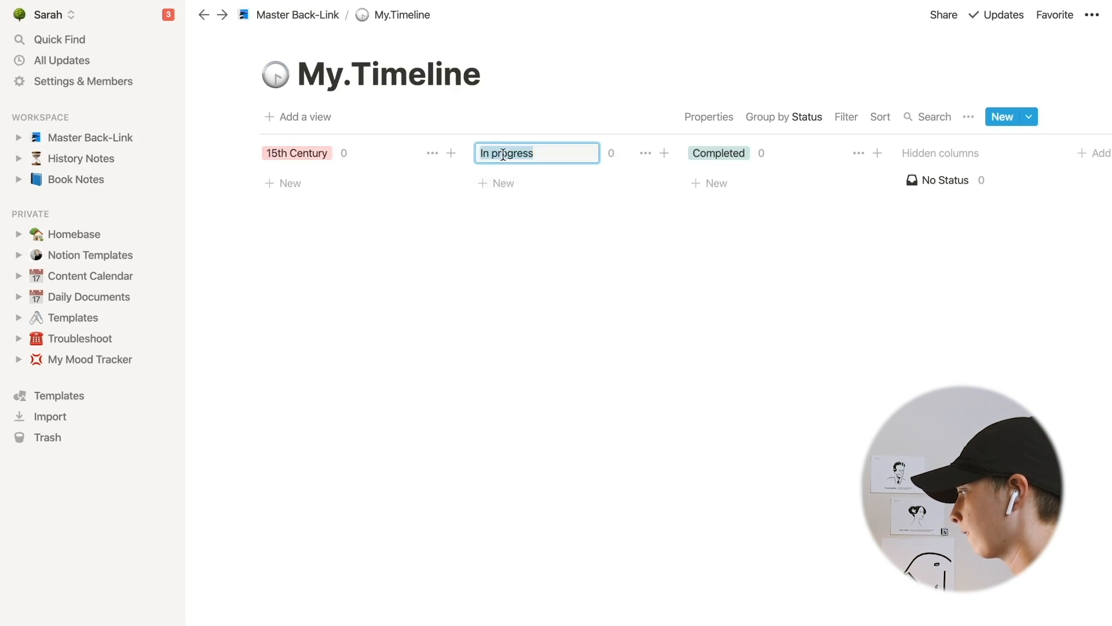
type("16th Century")
left_click(737, 155)
type("1")
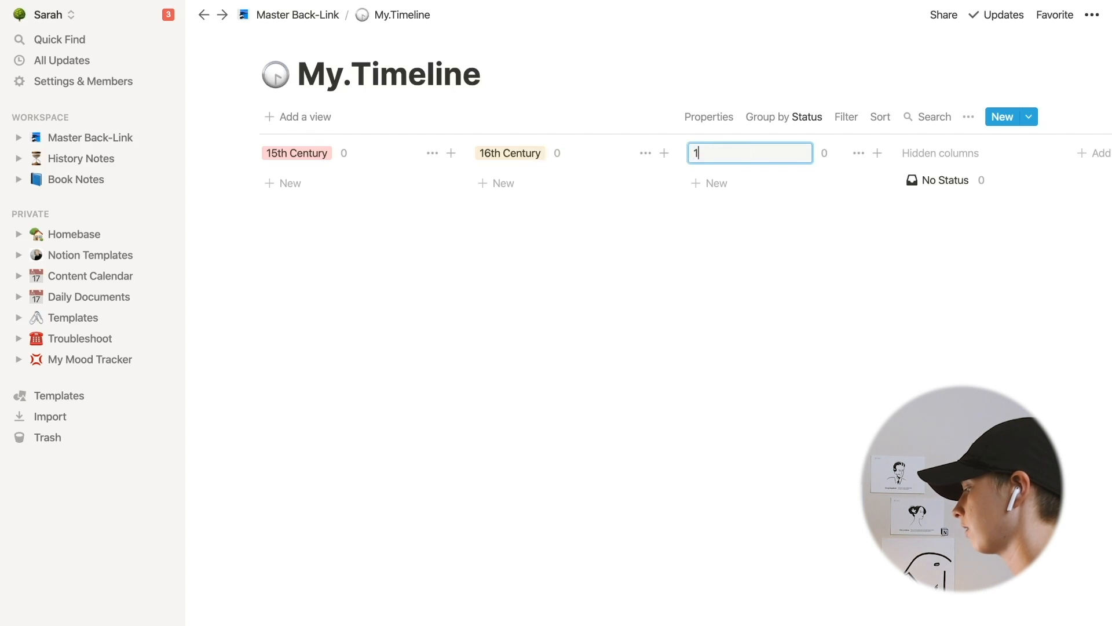
left_click(750, 235)
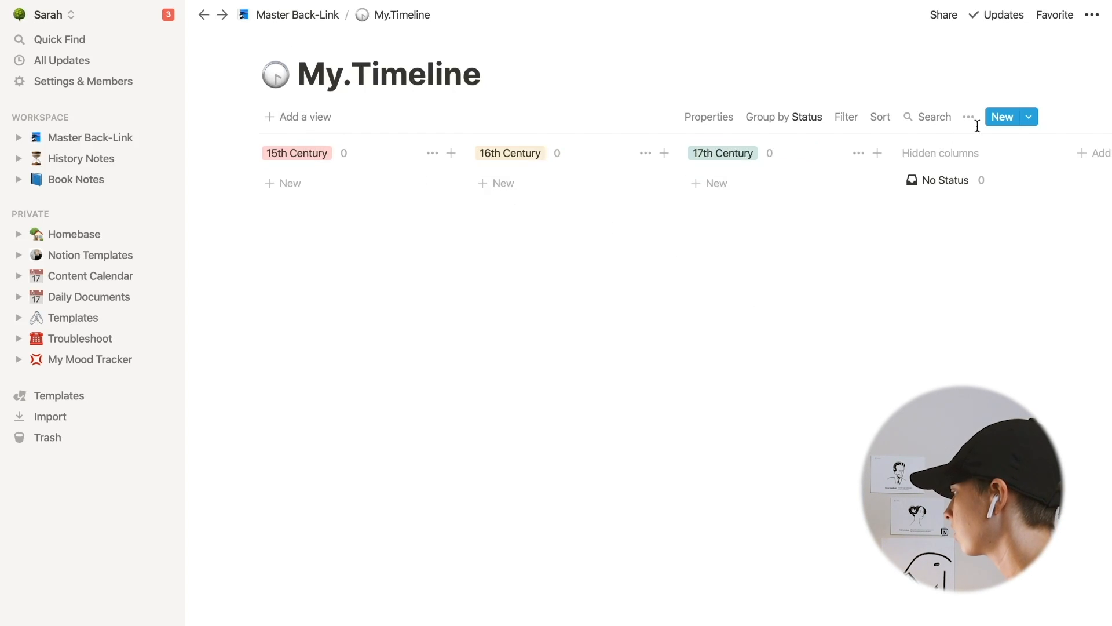
- Delete the Assign property from the board's cards
left_click(715, 116)
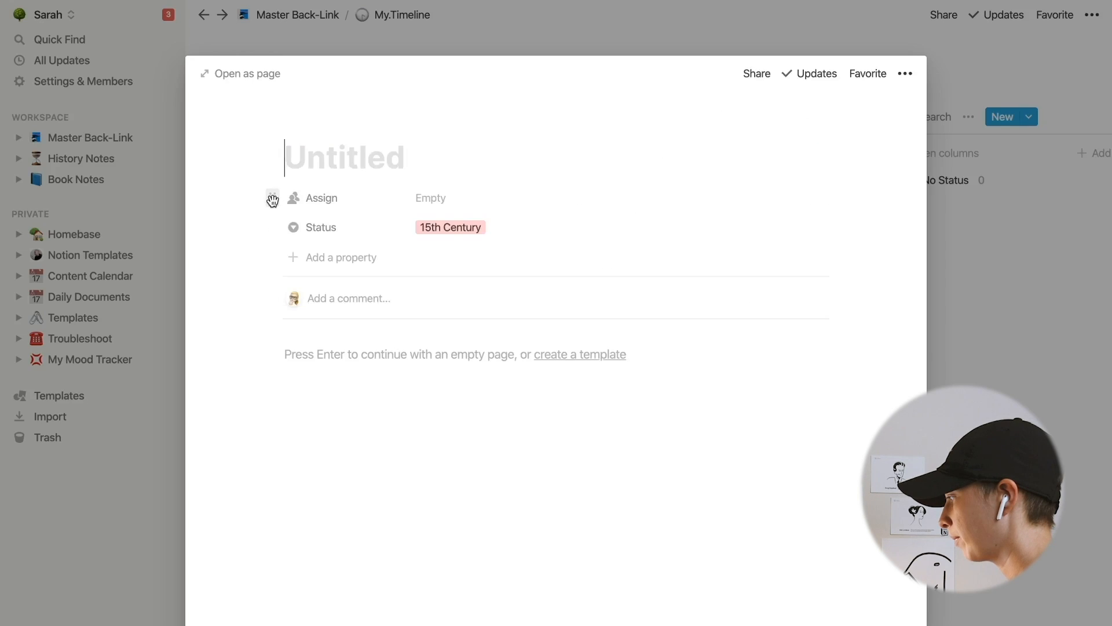
left_click(293, 197)
left_click(275, 335)
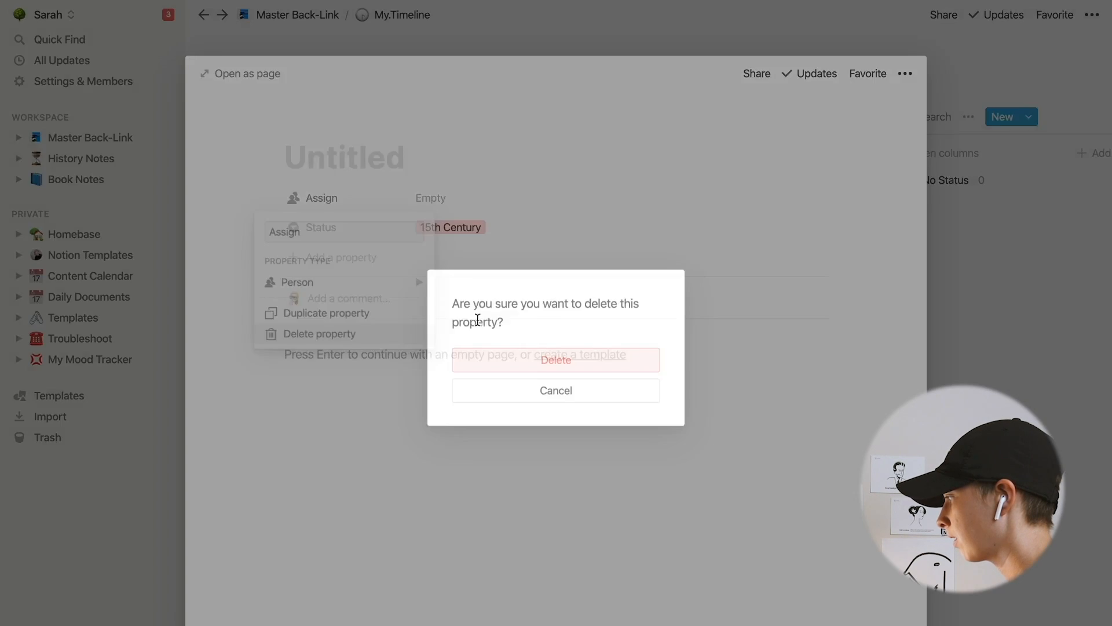
left_click(568, 364)
- Rename the Status property to time-period
left_click(348, 203)
type("time-per")
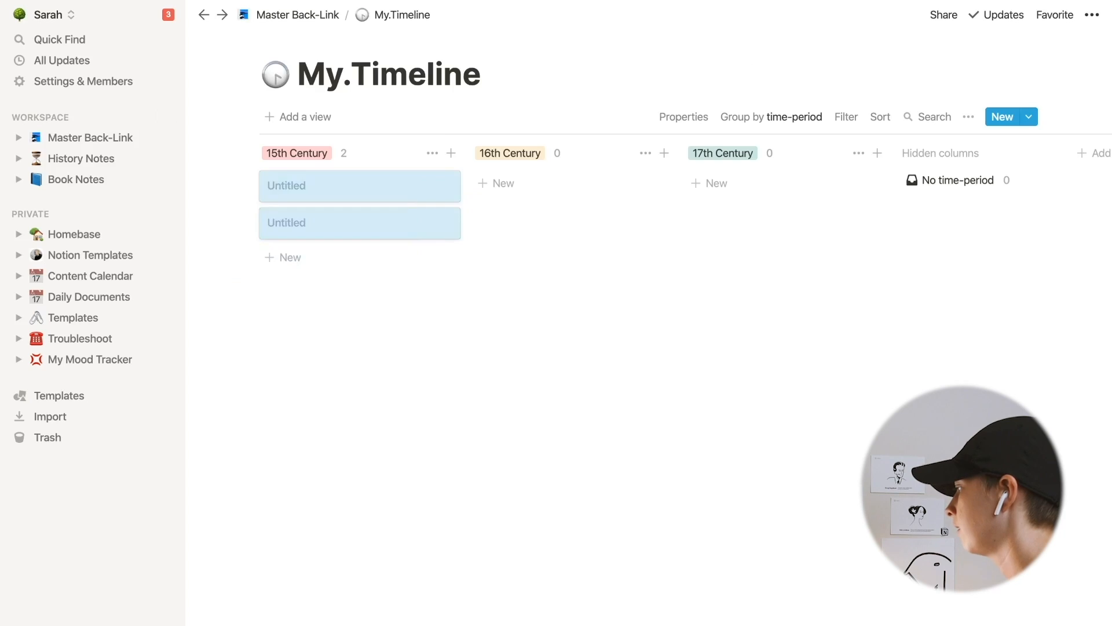
key("BackSpace")
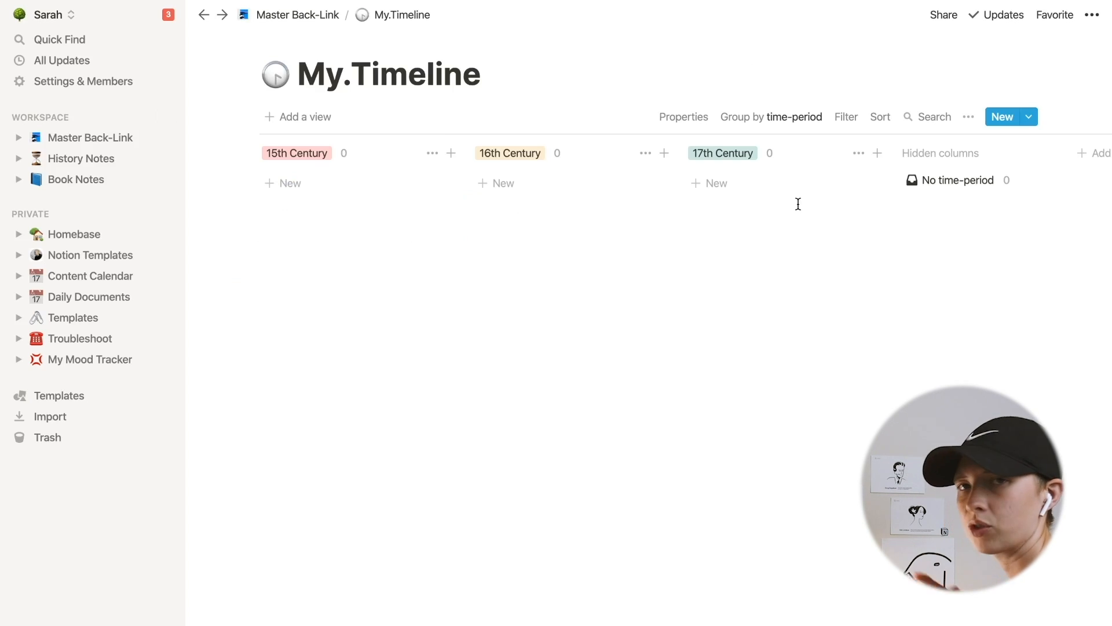
- Create a database template titled new.15thCentury with its time-period set to 15th Century
left_click(968, 117)
left_click(982, 180)
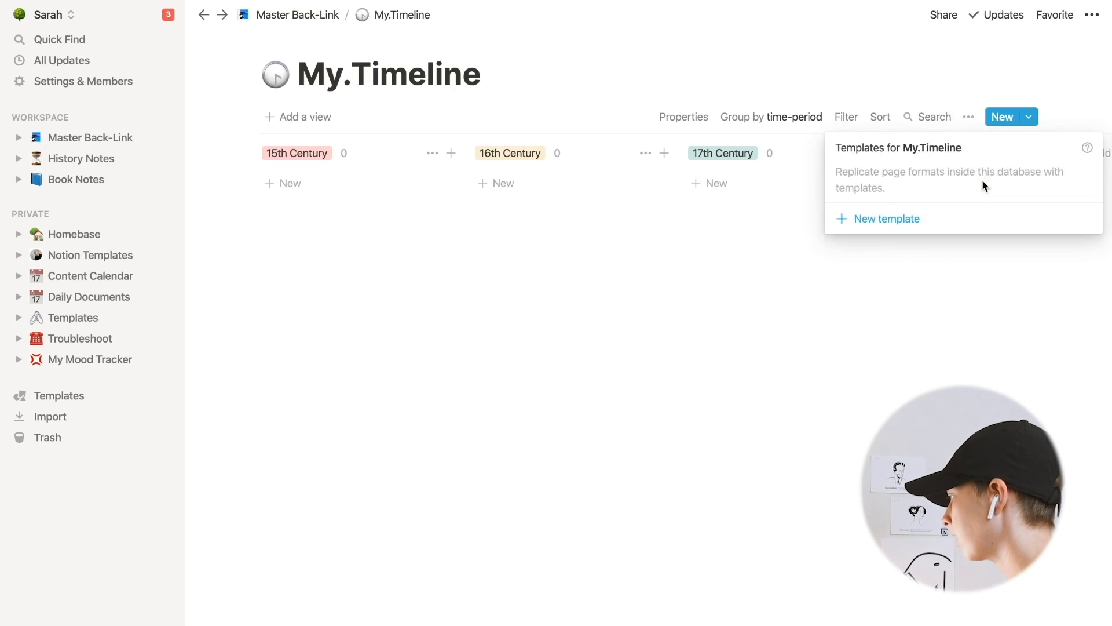
left_click(877, 219)
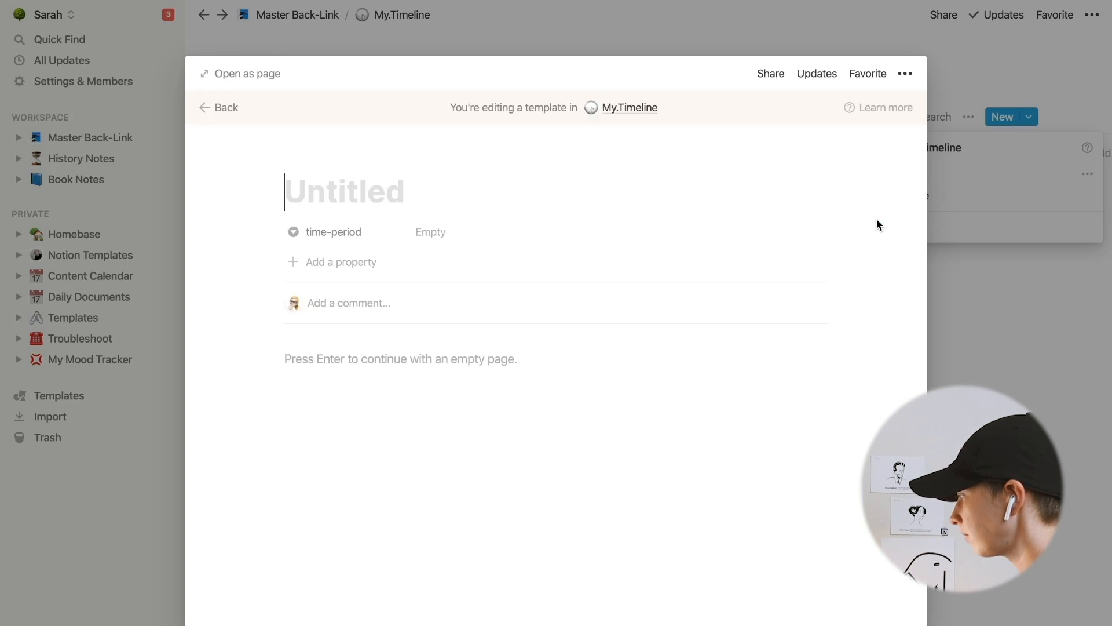
type("new.15ht")
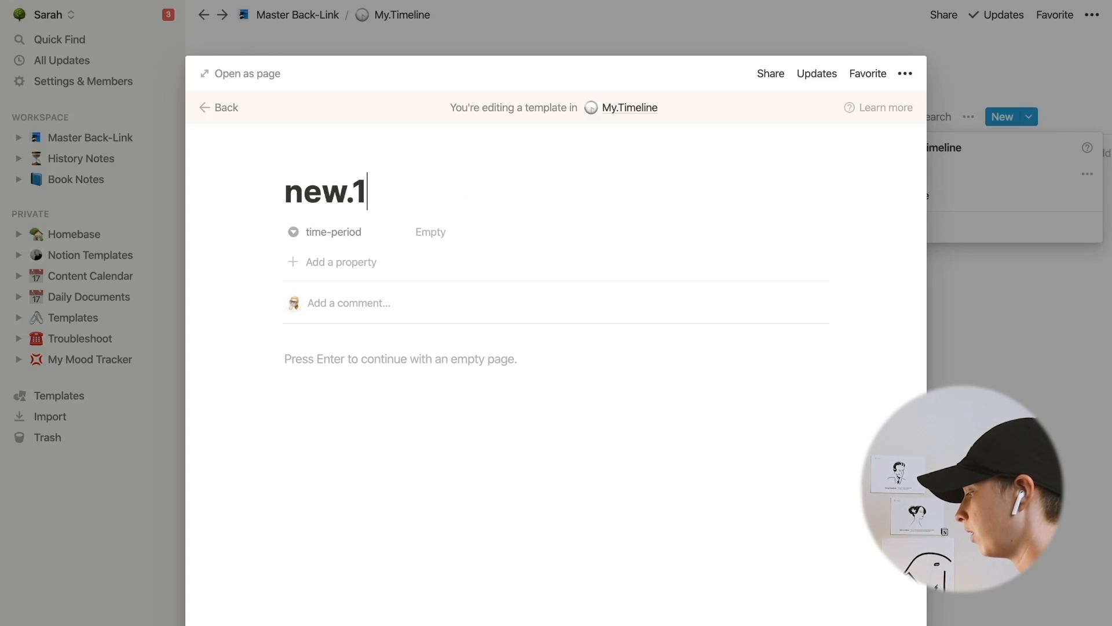
key("BackSpace")
key("BackSpace")
type("th ")
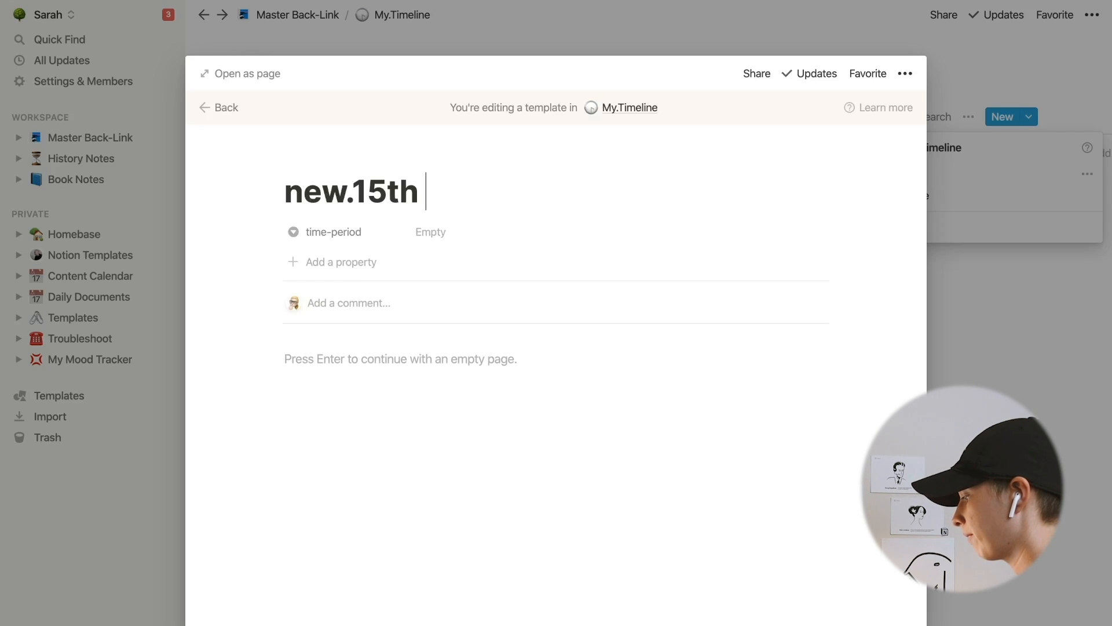
type("Century")
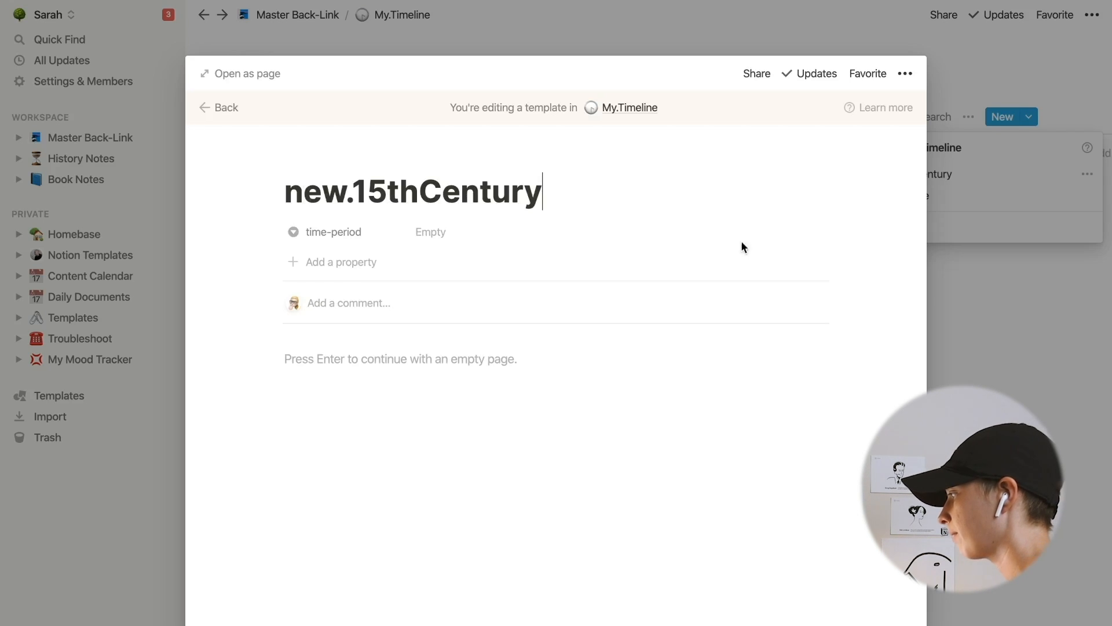
left_click(516, 231)
left_click(510, 281)
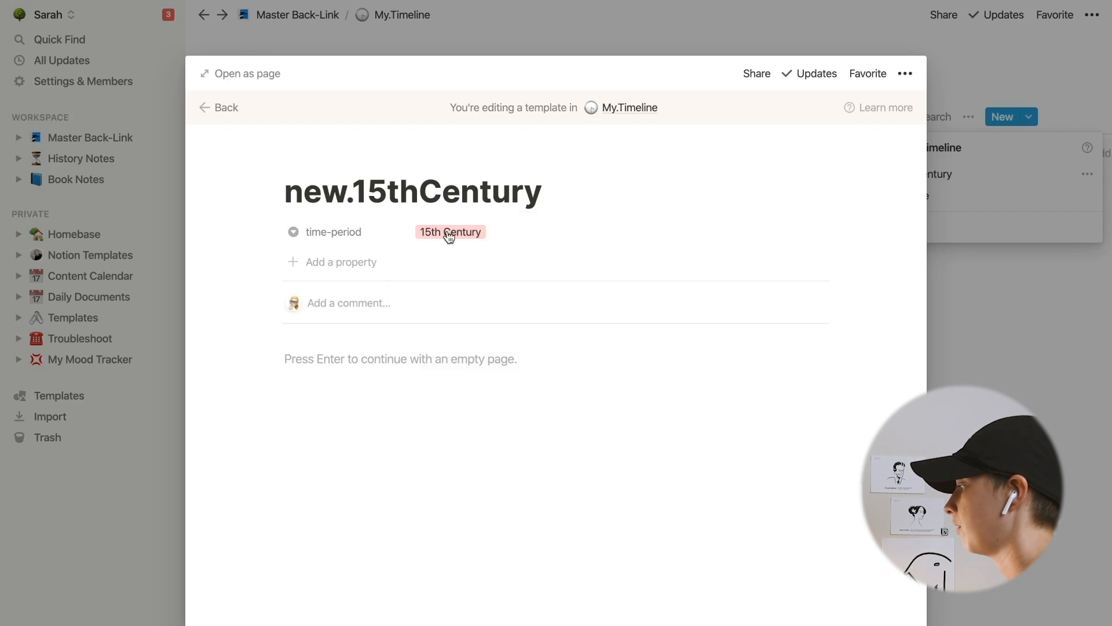
- Give the new.15thCentury template a clock icon and go back out of the template
left_click(321, 160)
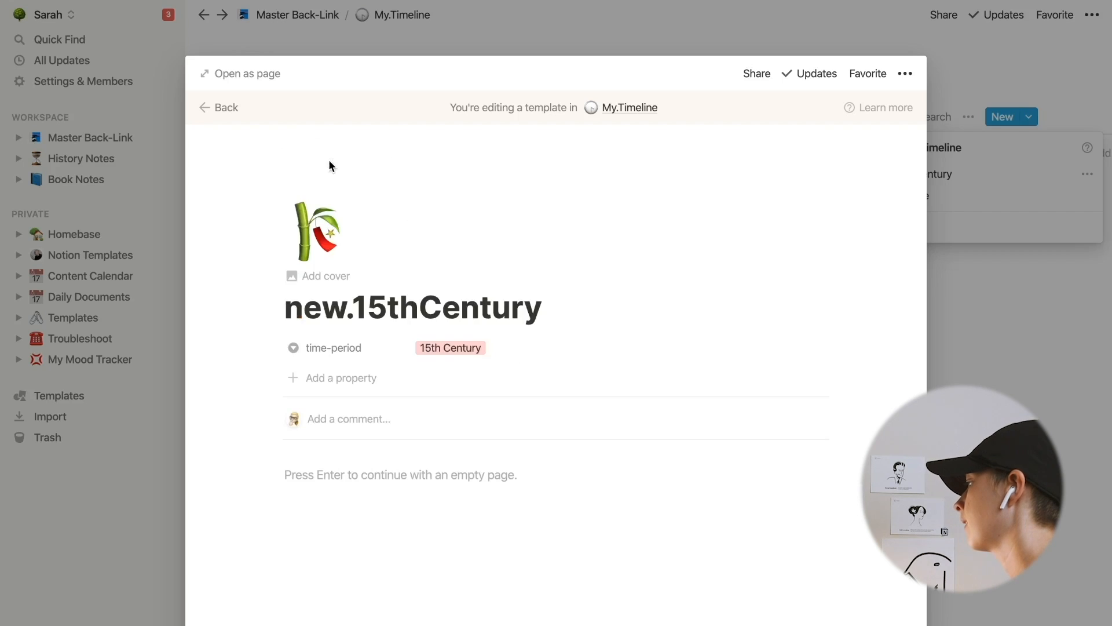
left_click(330, 222)
left_click(174, 373)
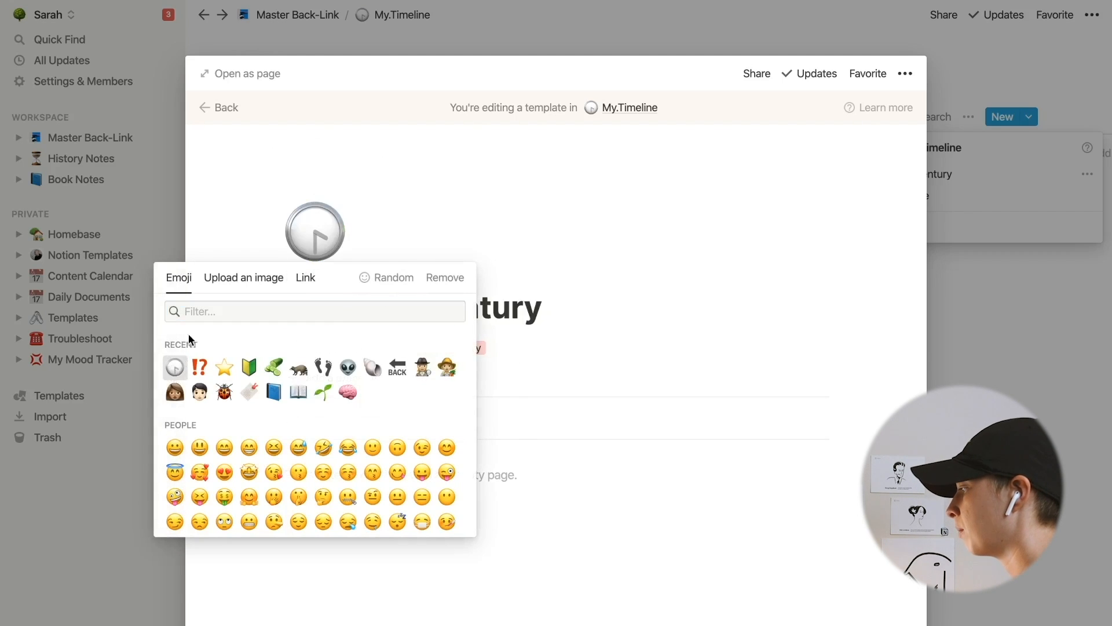
left_click(228, 111)
- Duplicate the new.15thCentury template and open the copy
left_click(1041, 174)
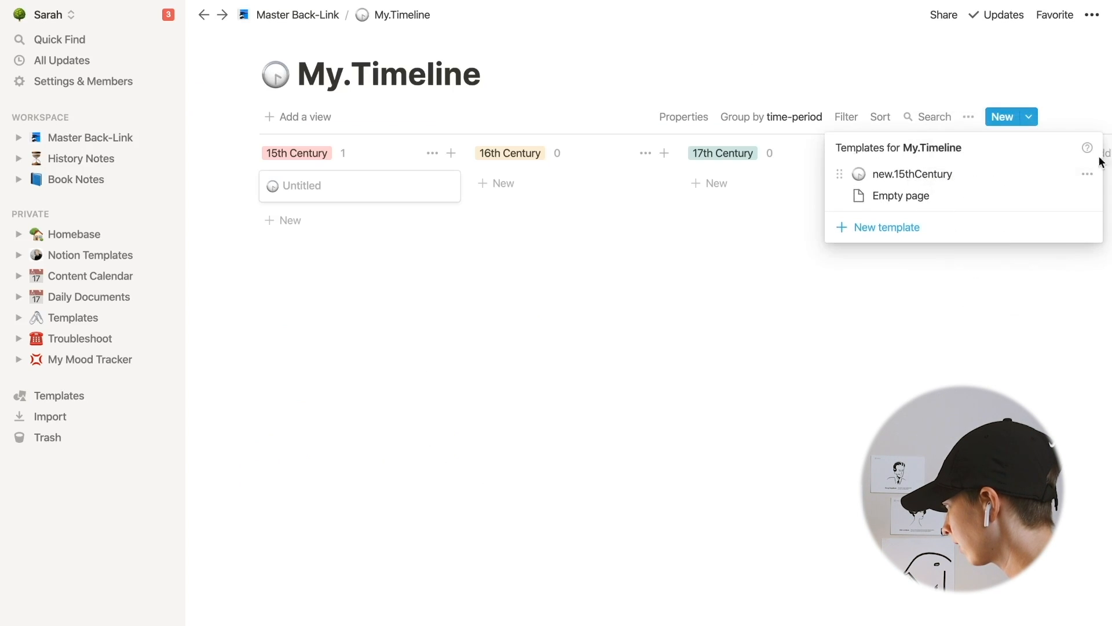
left_click(1087, 174)
left_click(1018, 175)
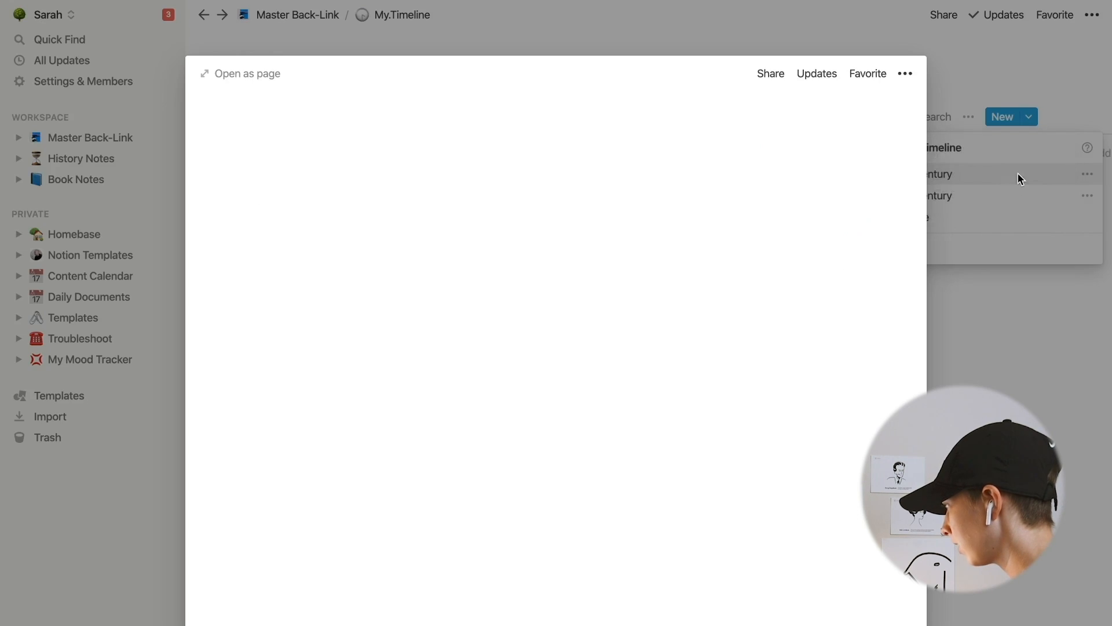
- Rename the copied template new.16thCentury, set its time-period to 16th Century, and go back to the board
left_click(380, 303)
key("BackSpace")
type("6")
left_click(451, 348)
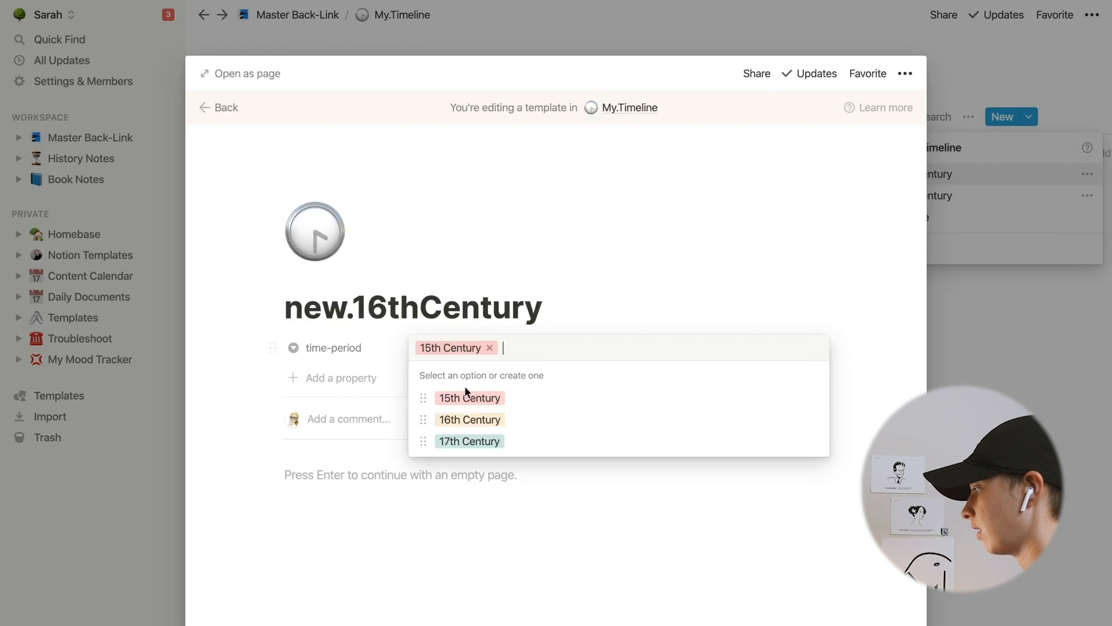
left_click(468, 423)
left_click(217, 107)
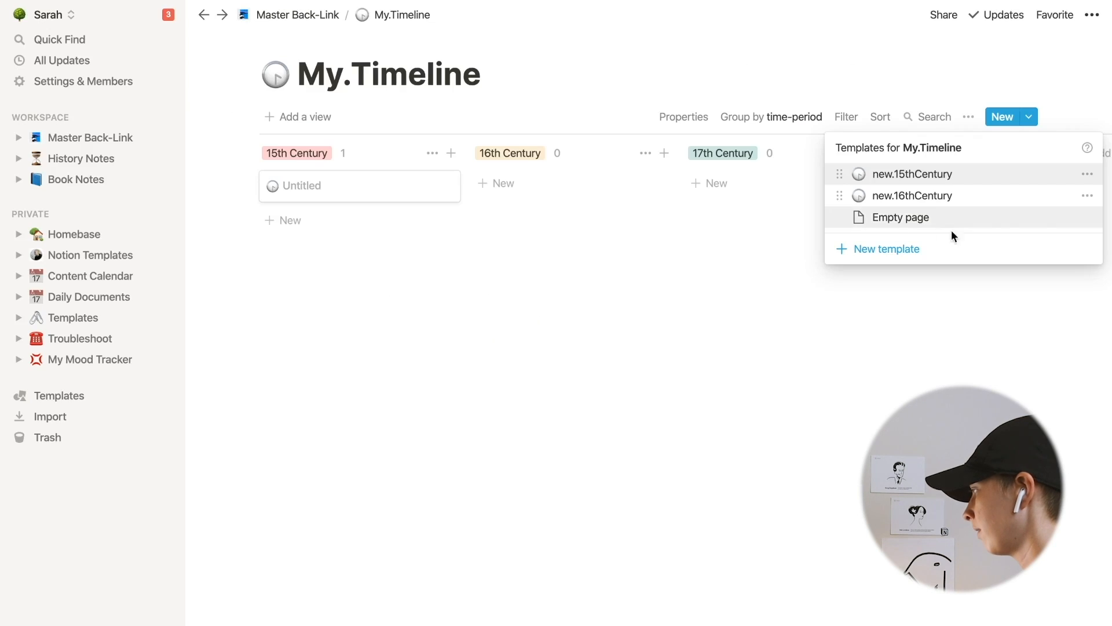
- Duplicate the new.16thCentury template, rename the copy new.17thCentury, and set its time-period to 17th Century
left_click(1086, 197)
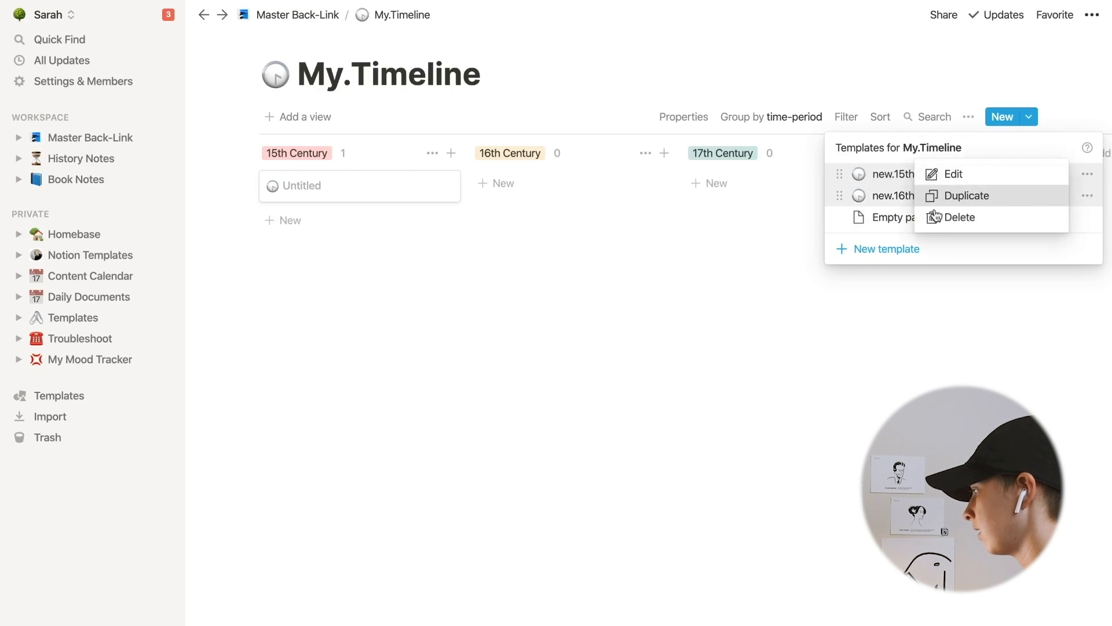
left_click(956, 196)
left_click(385, 308)
key("BackSpace")
type("7thCentury")
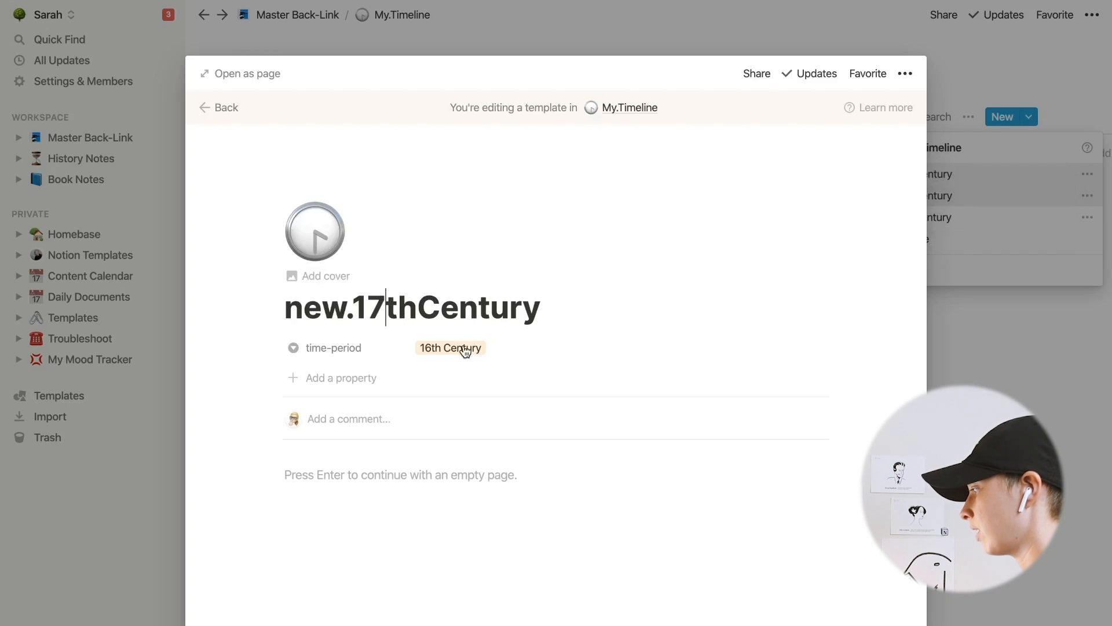
left_click(465, 349)
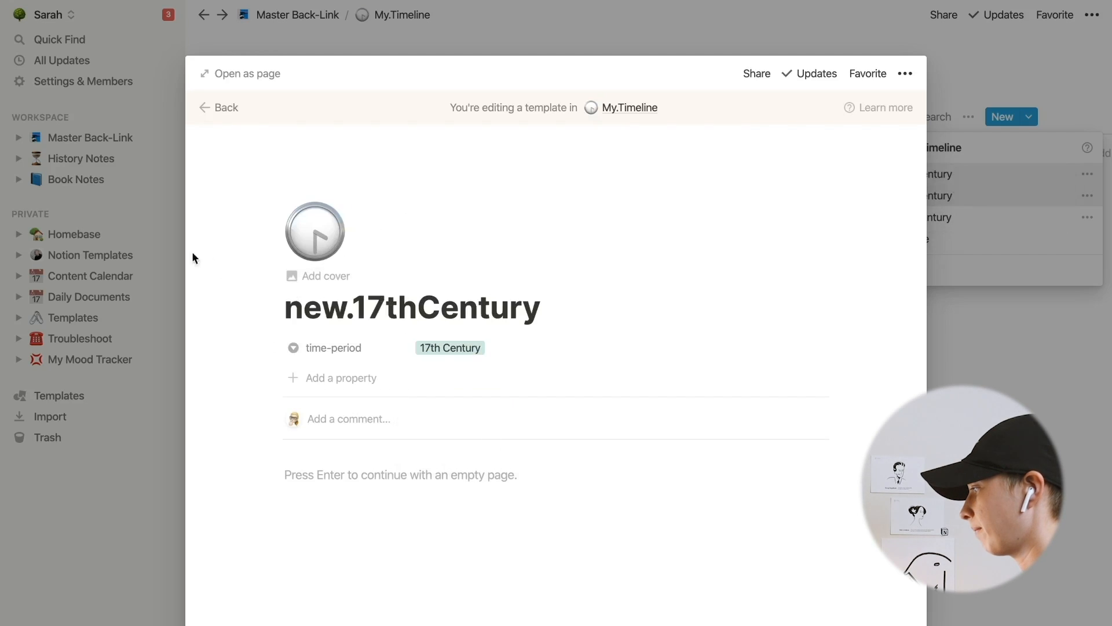
- Open Chapter 1 of Book 2 in Book Notes and add the year 1657 to its bulleted paragraph
left_click(123, 182)
left_click(117, 179)
left_click(319, 358)
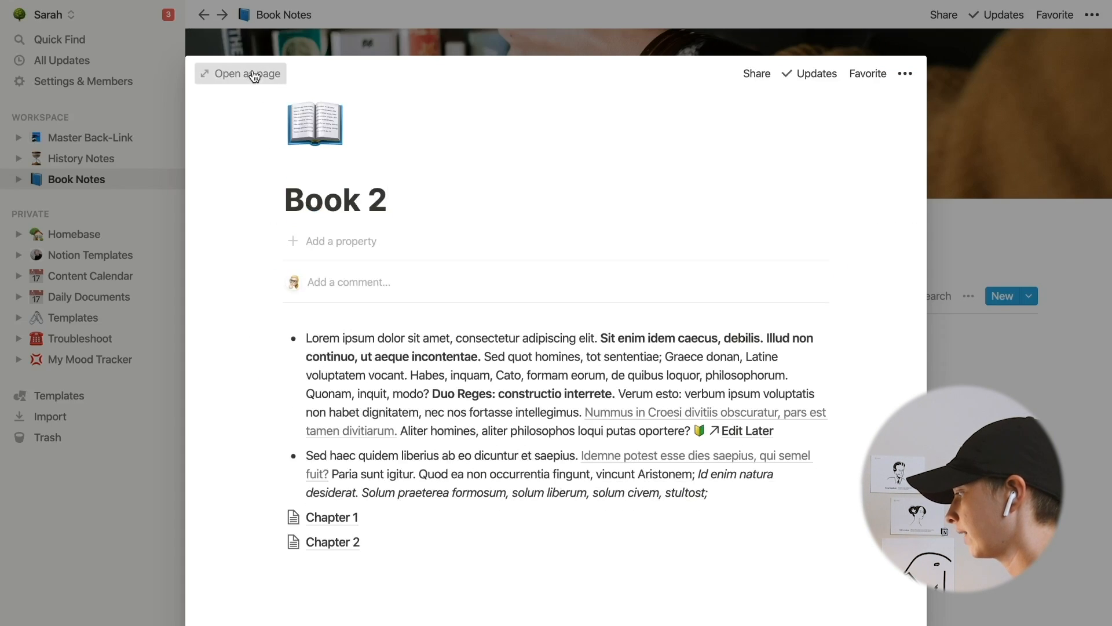
left_click(256, 74)
left_click(417, 598)
type("657")
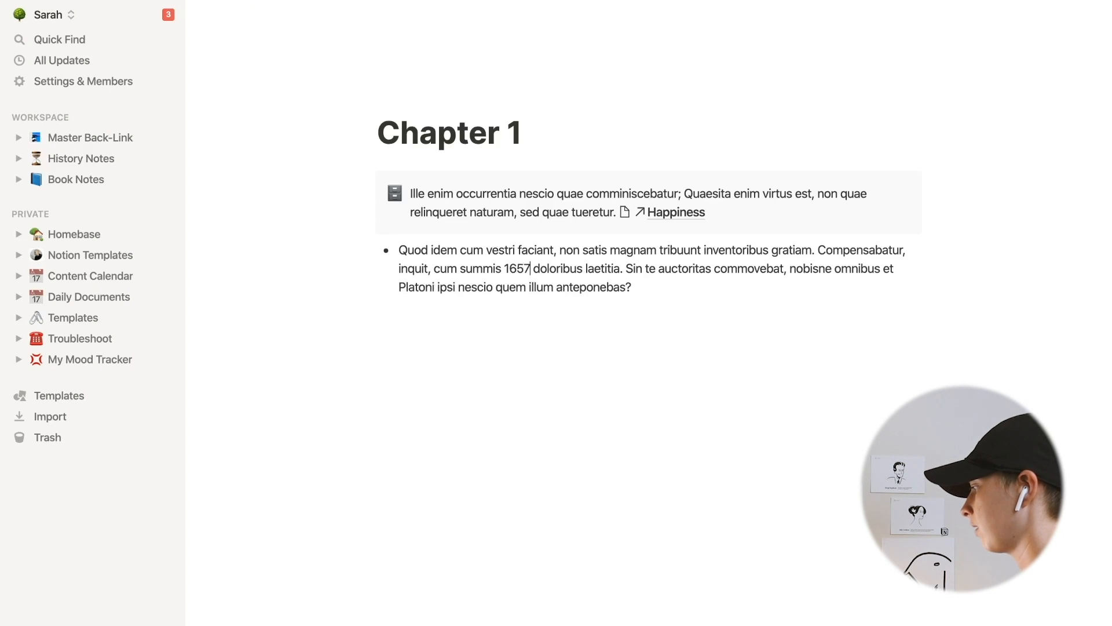
- Replace the text 1657 with a link to a new 1657 page added in My.Timeline using the new.17thCentury template
left_click_drag(527, 269, 504, 269)
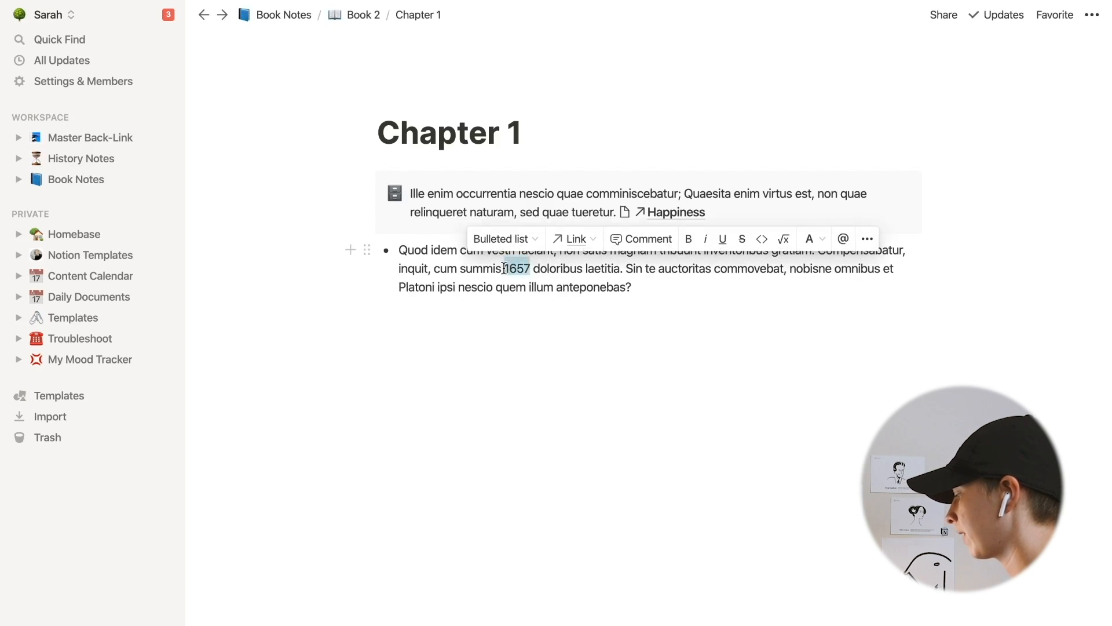
key("BackSpace")
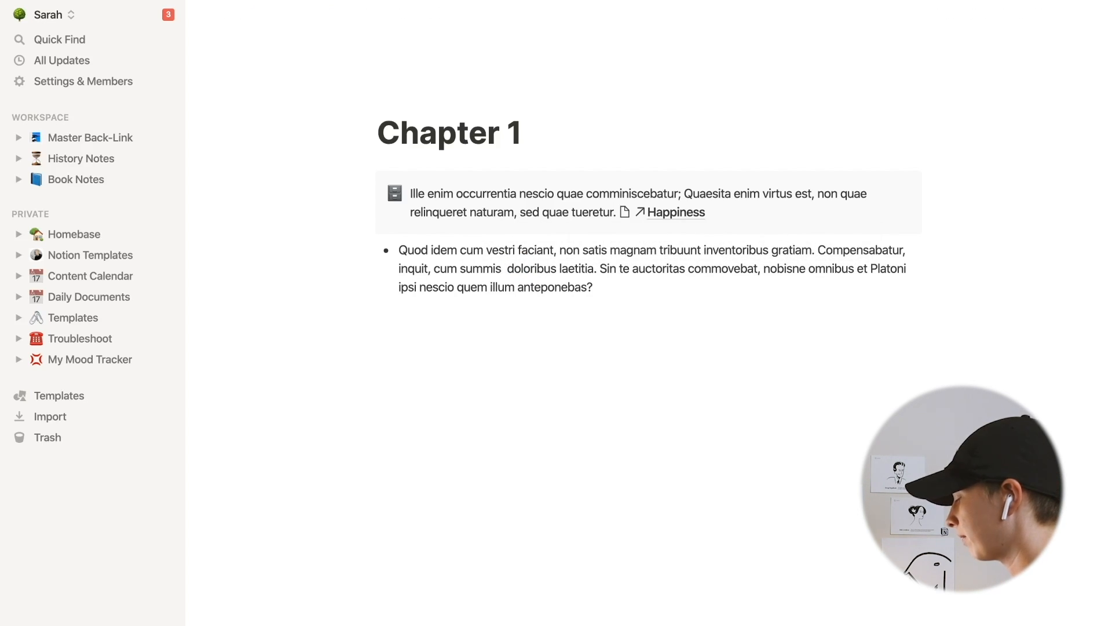
type("[[")
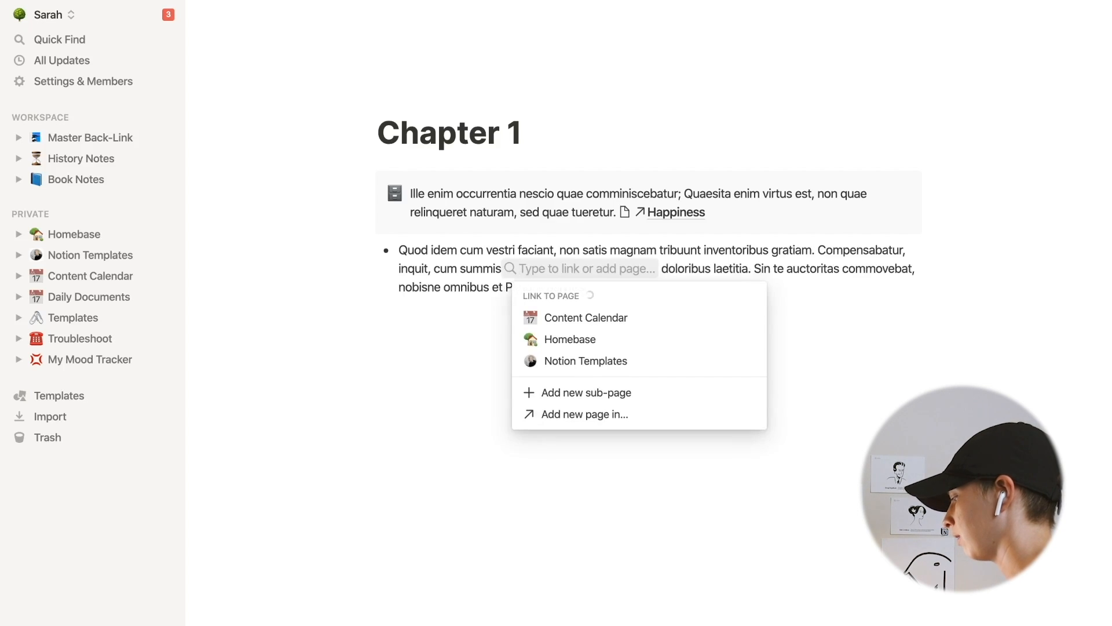
type("1657")
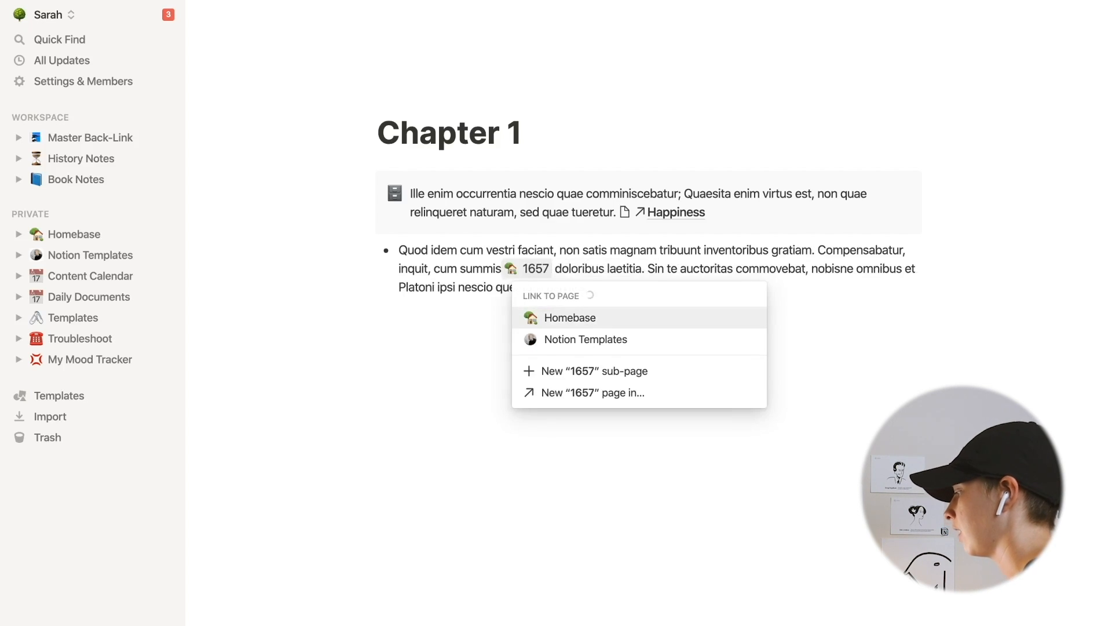
left_click(597, 394)
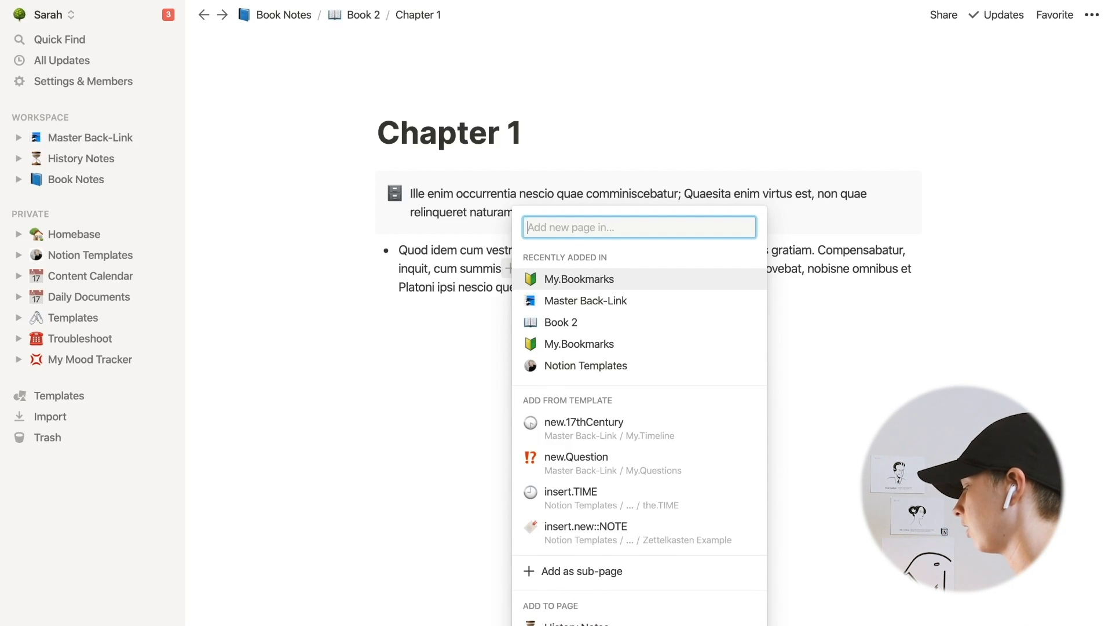
type("new.17thCen")
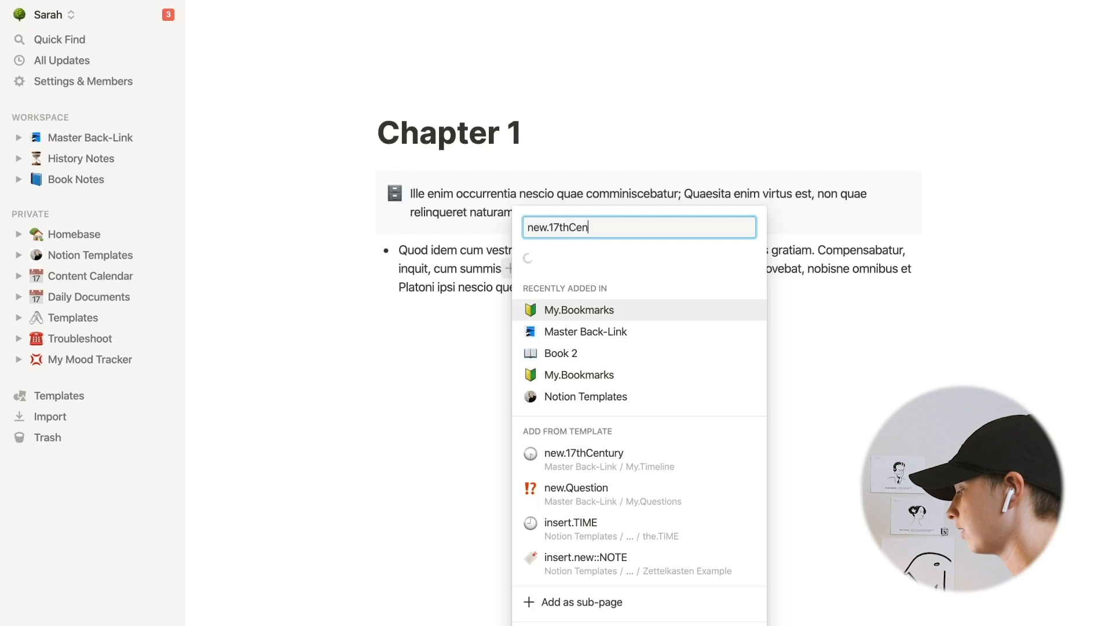
key("Return")
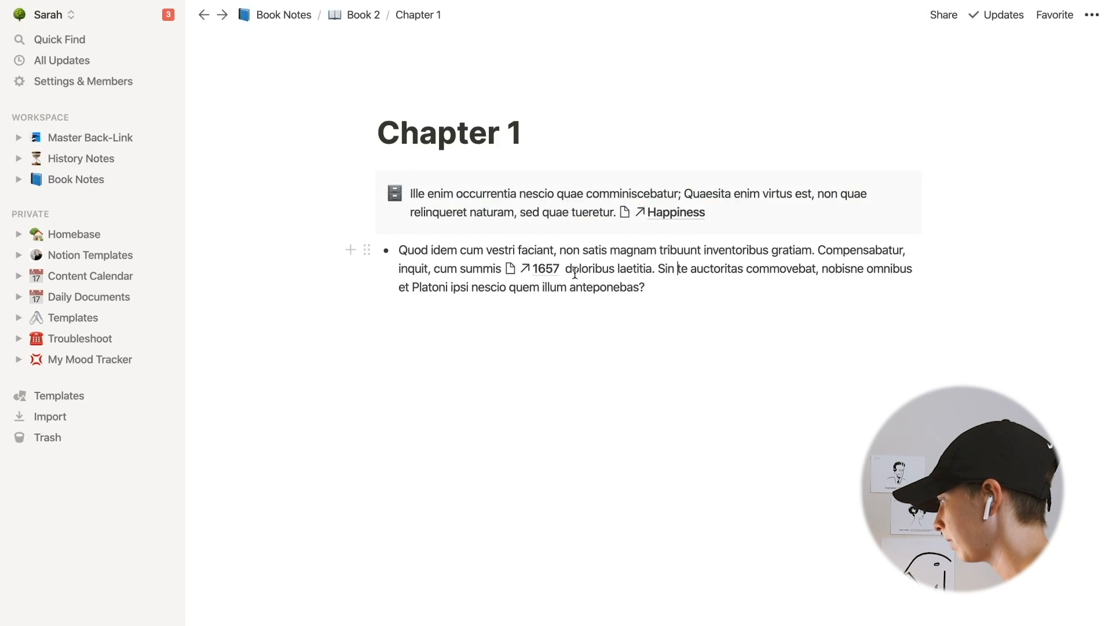
key("BackSpace")
left_click(685, 291)
left_click(636, 417)
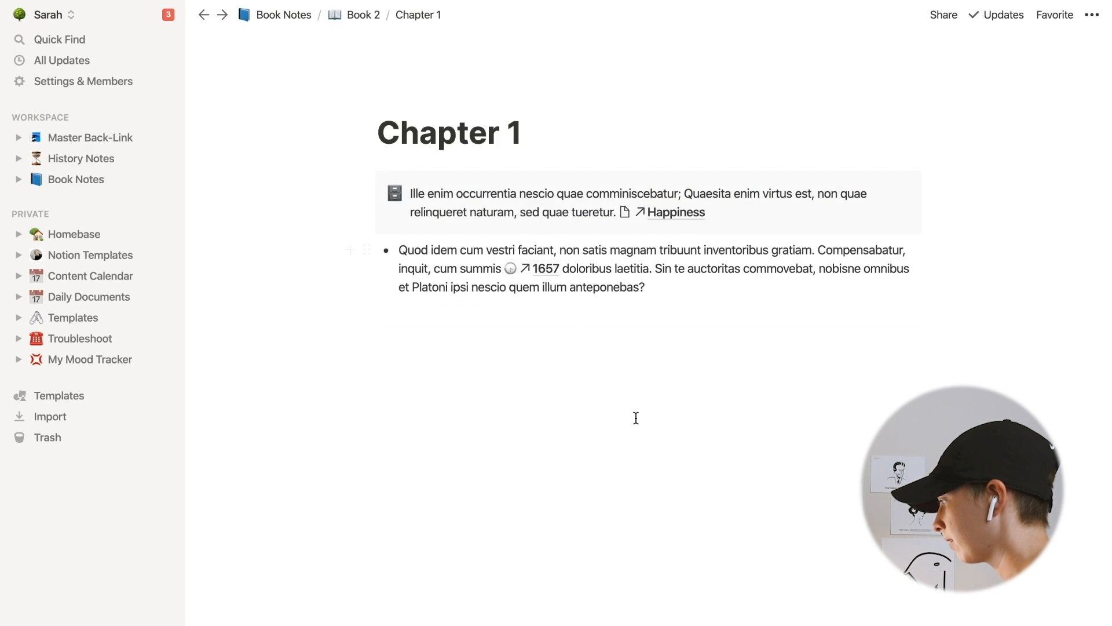
- Open the 1657 link to inspect its card on the My.Timeline board, then return to the Master Back-Link page
left_click(545, 269)
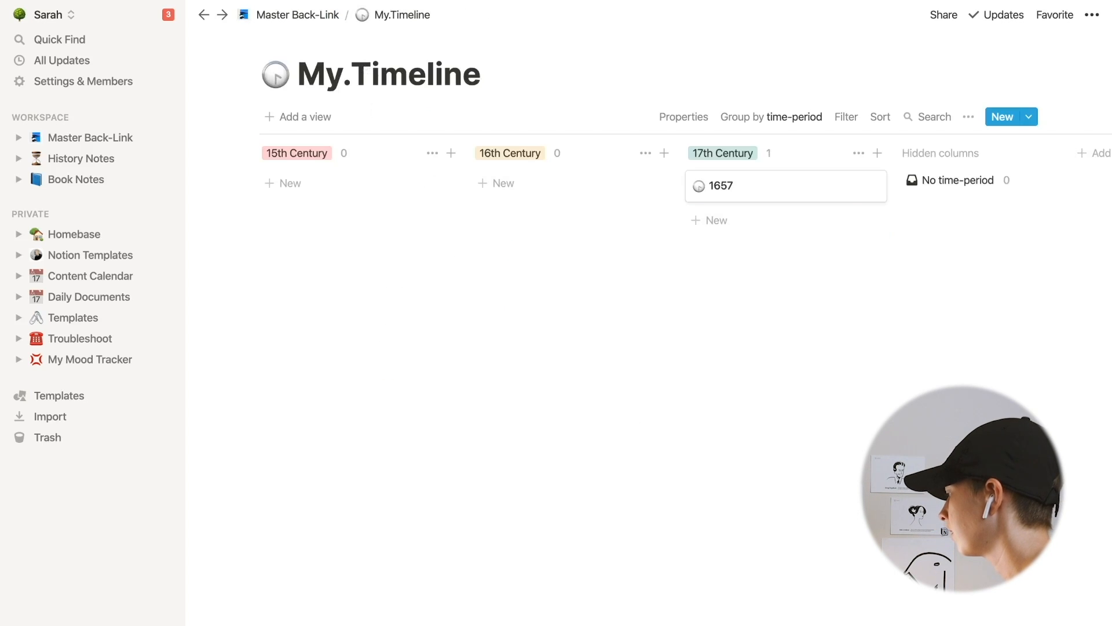
mouse_move(771, 198)
left_mouse_down()
mouse_move(219, 198)
mouse_move(347, 164)
mouse_move(783, 216)
left_mouse_up()
left_click(768, 297)
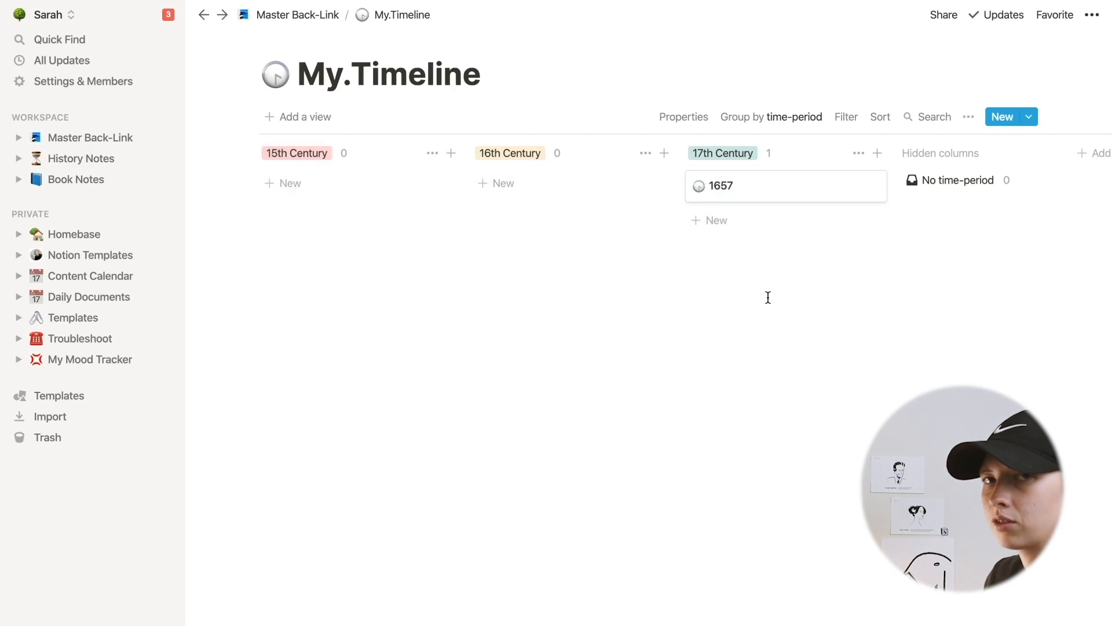
scroll(728, 169, "right", 3)
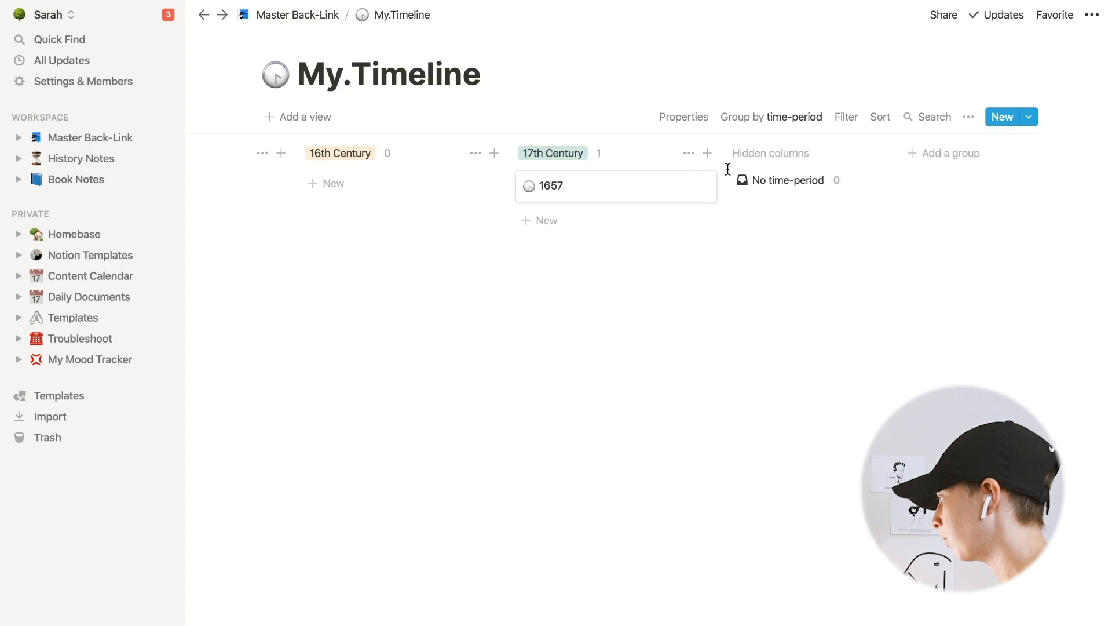
scroll(728, 169, "left", 3)
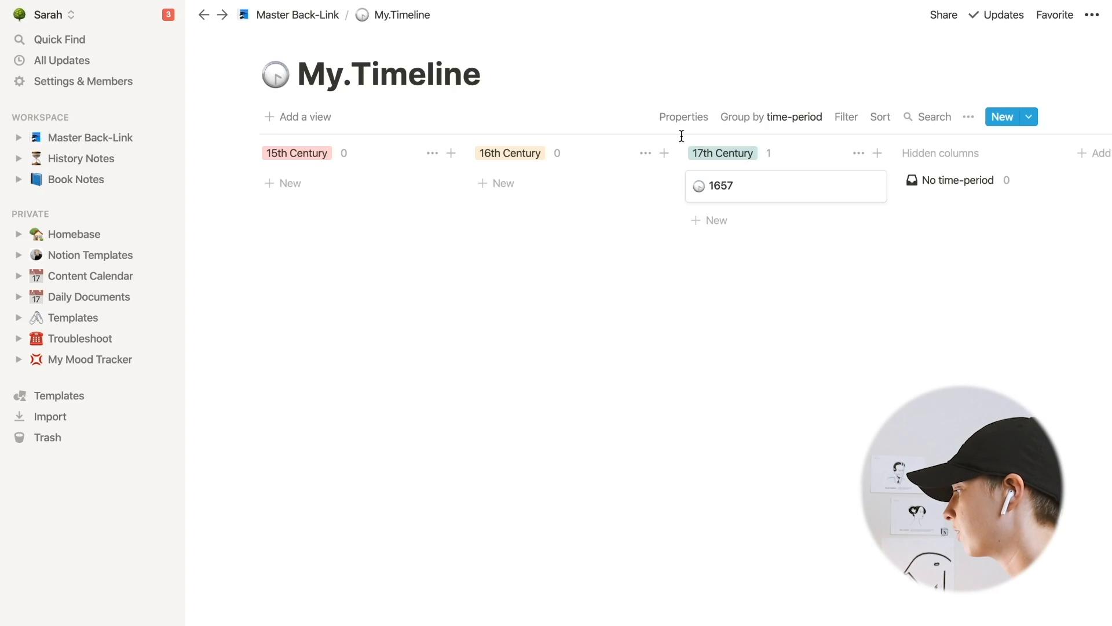
left_click(298, 15)
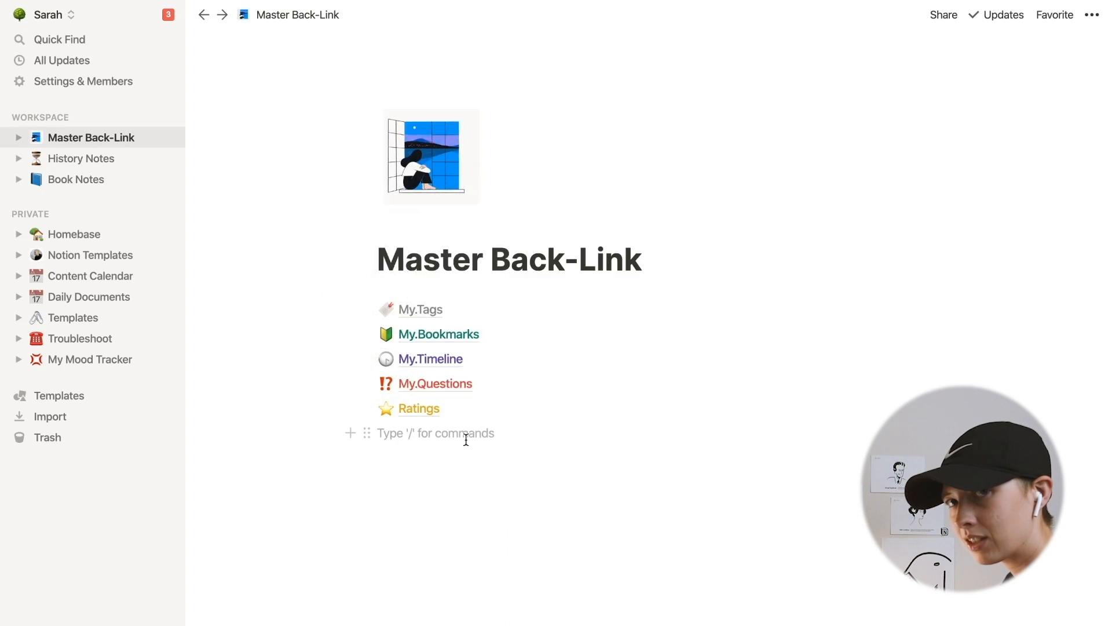
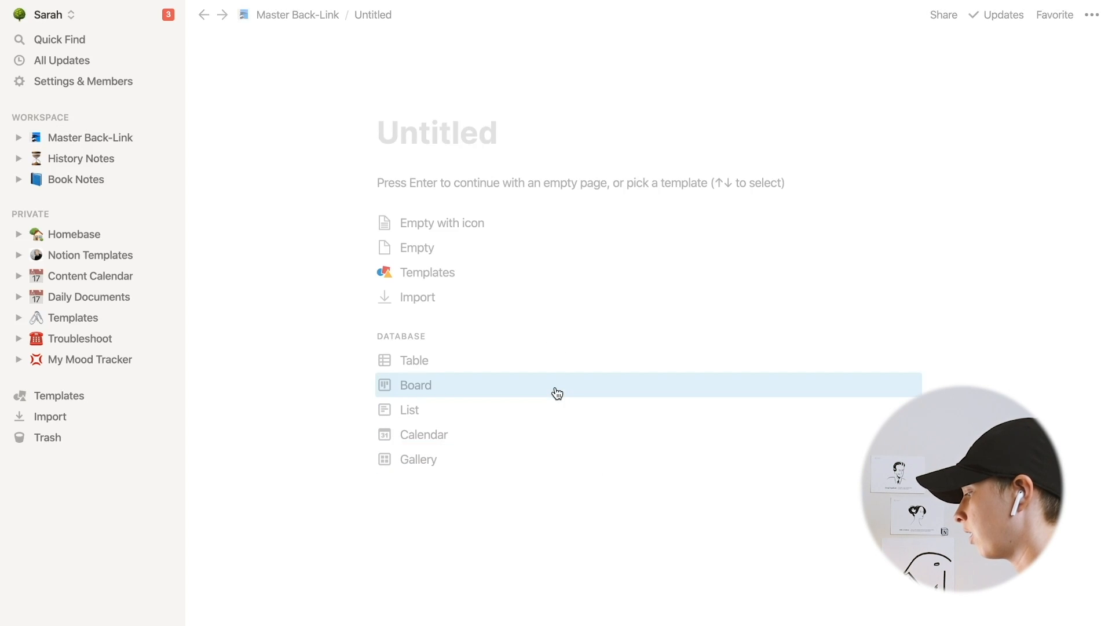
- Title the new page My.Who'sWho and turn it into a gallery database
type("My.Whp")
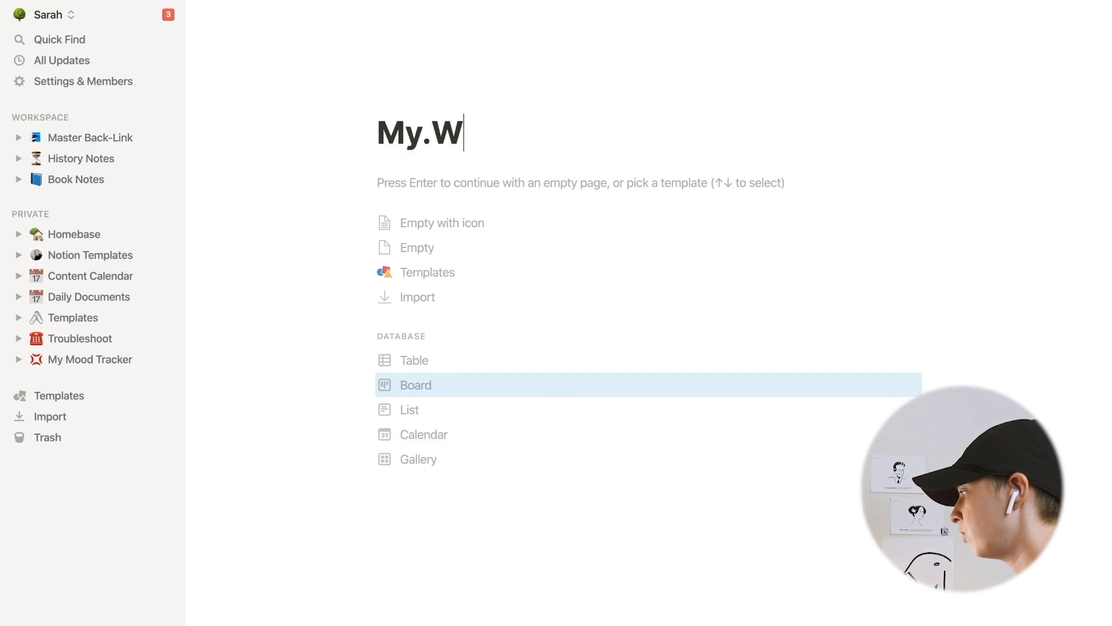
key("BackSpace")
key("BackSpace")
type("oho'sWho")
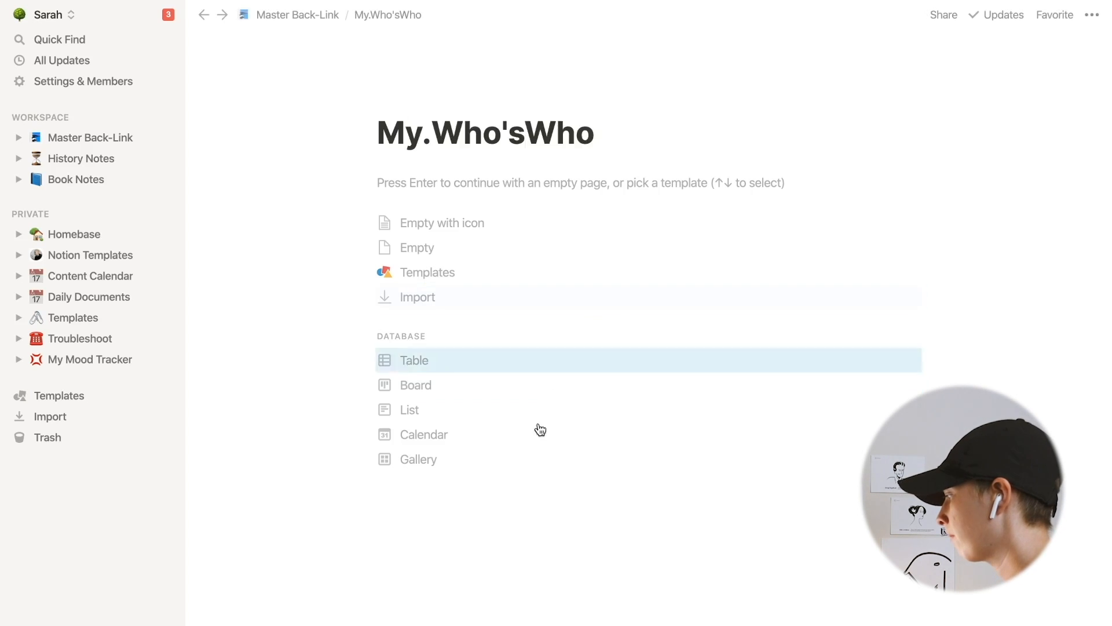
left_click(460, 474)
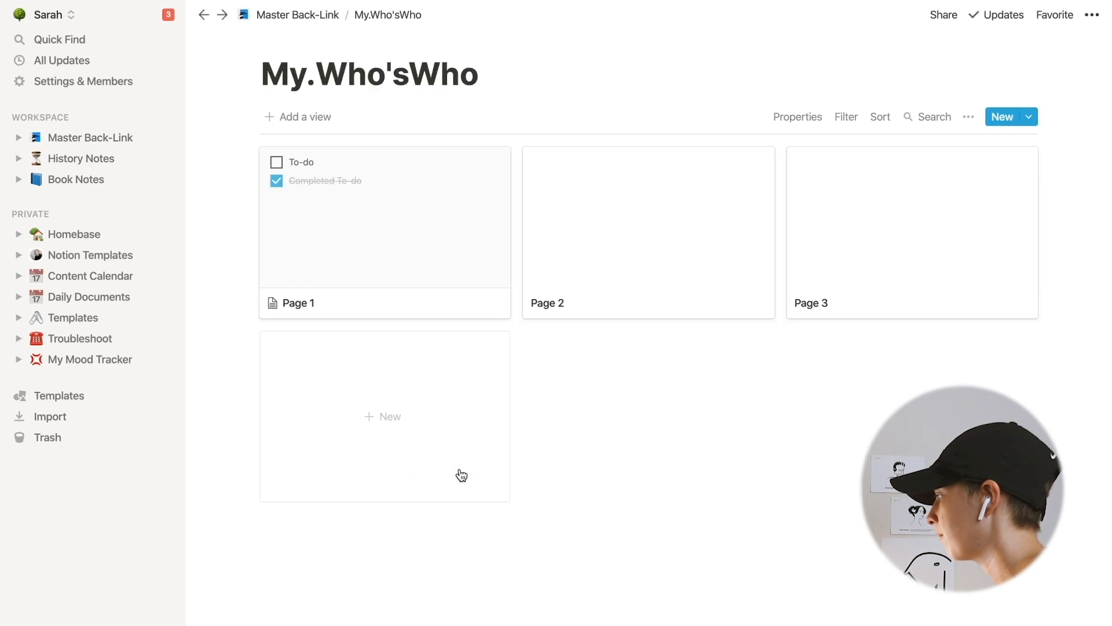
- Open the Page 1 card of the gallery to inspect it, then close it
left_click(401, 230)
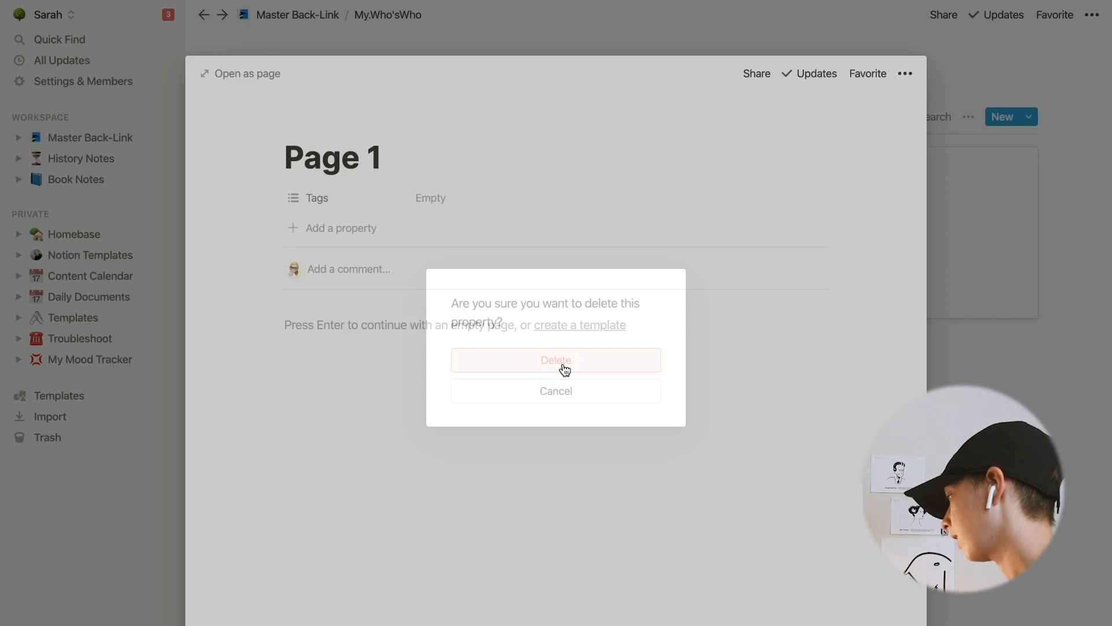
left_click(564, 367)
left_click(147, 154)
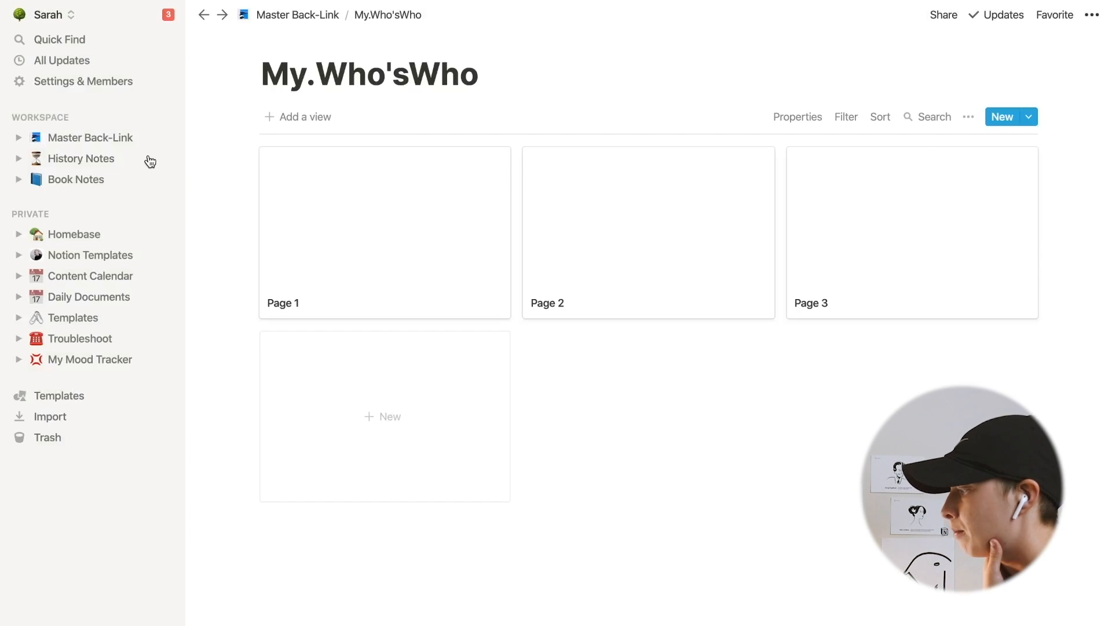
- In My.Questions, change the Property column to a timestamp type and show it in the list view
left_click(104, 138)
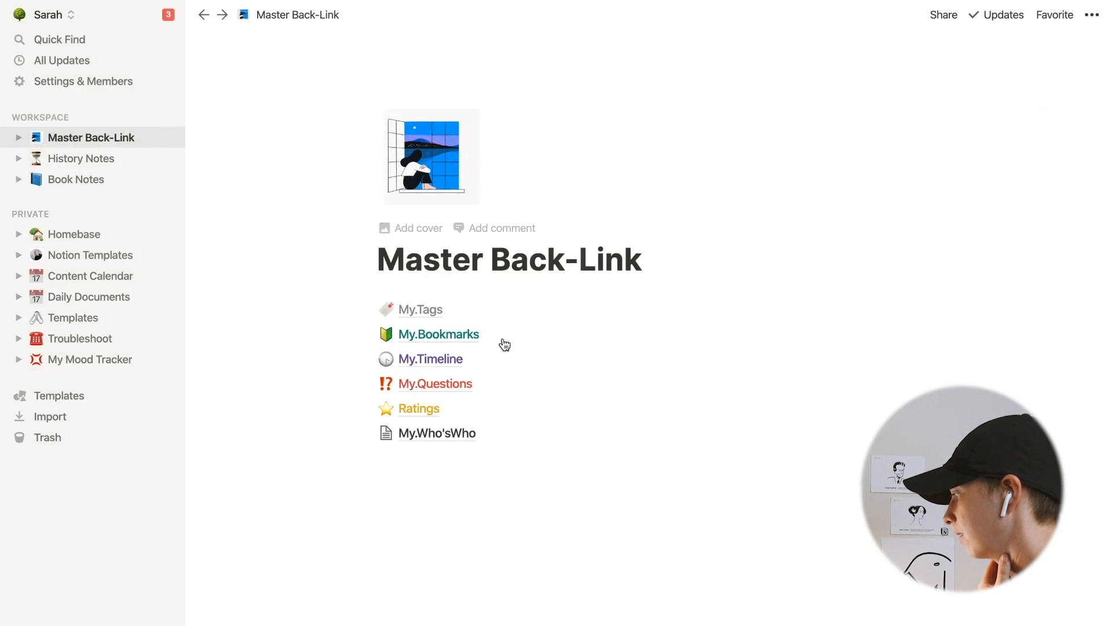
left_click(432, 384)
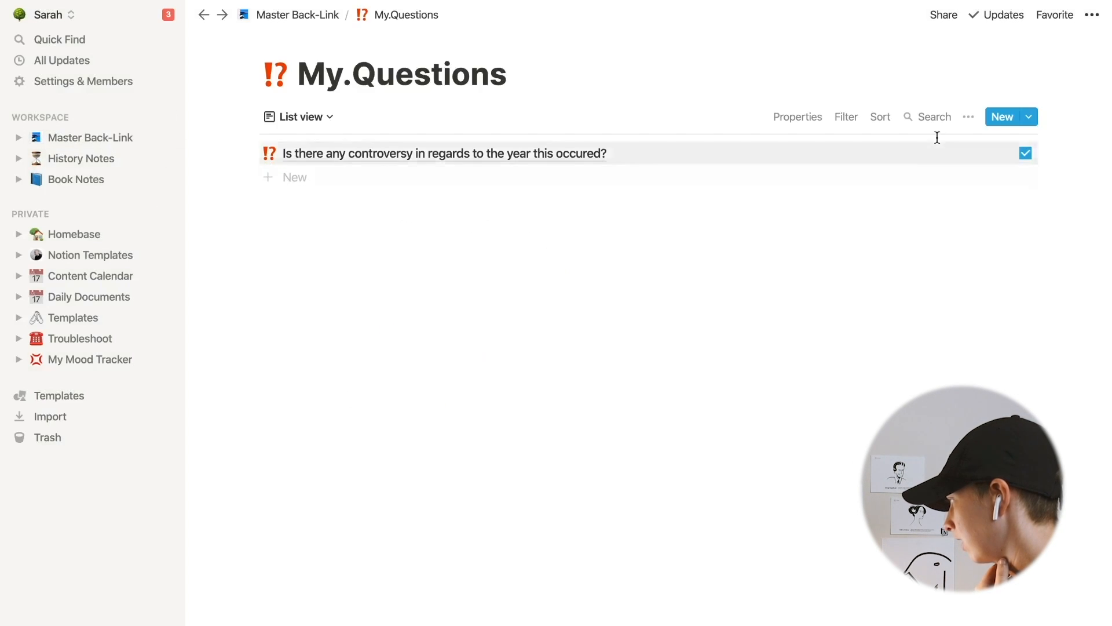
left_click(798, 116)
left_click(744, 209)
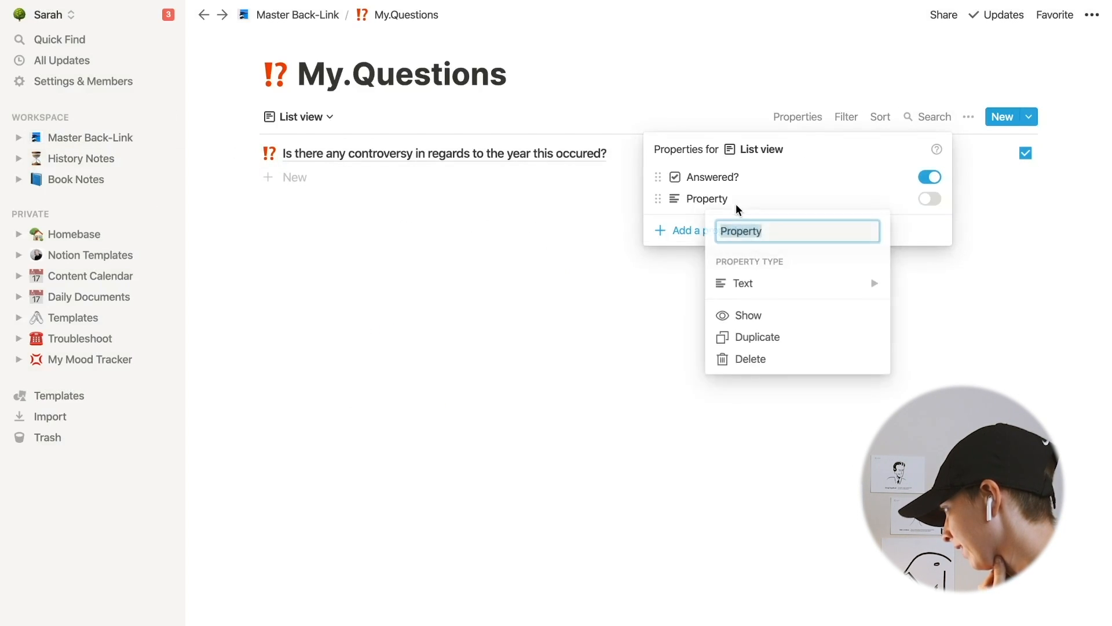
left_click(772, 283)
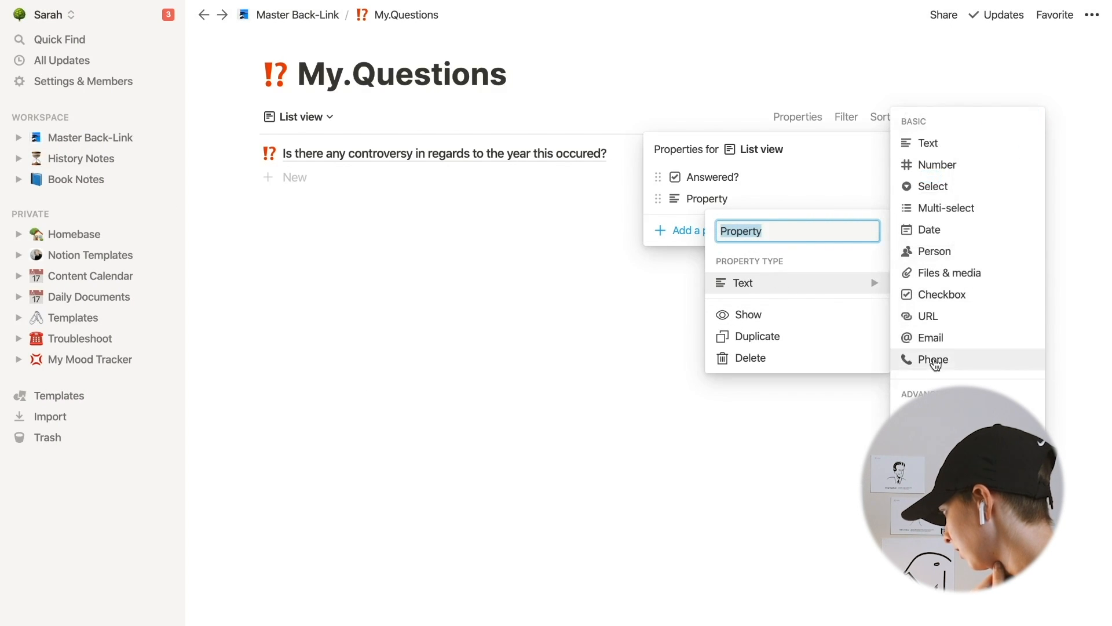
scroll(939, 360, "down", 3)
key("Escape")
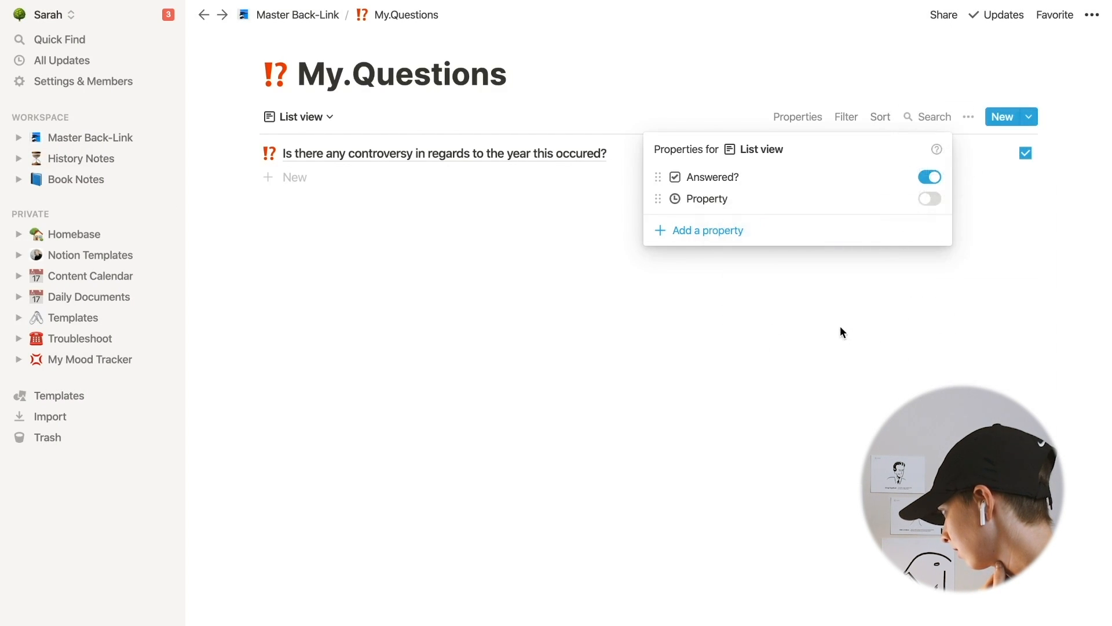
left_click(840, 326)
left_click(818, 117)
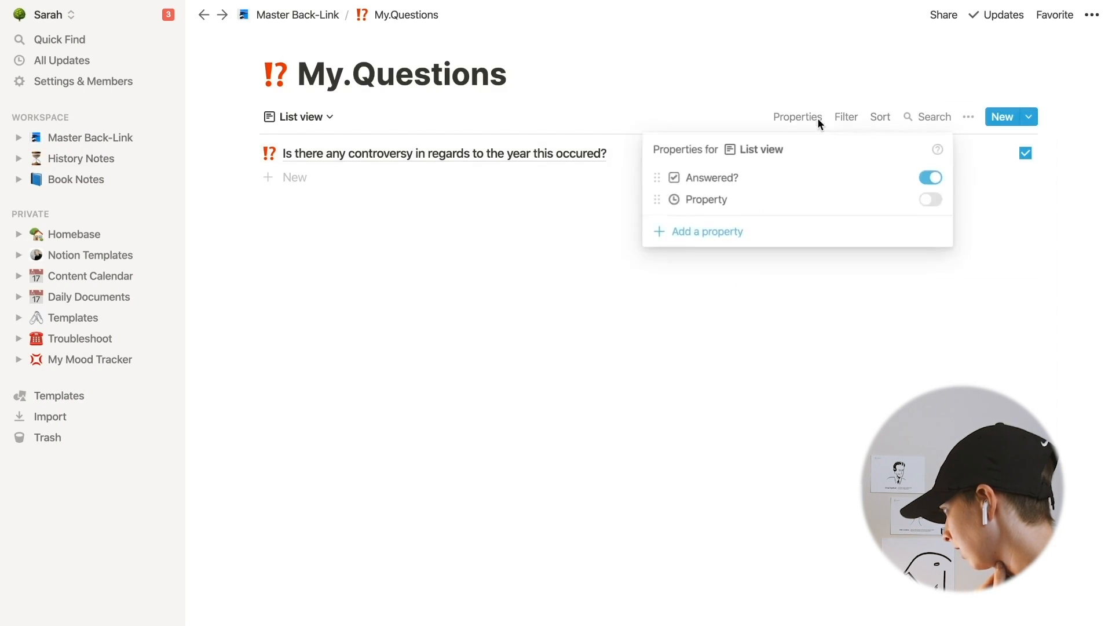
left_click(928, 201)
left_click(356, 207)
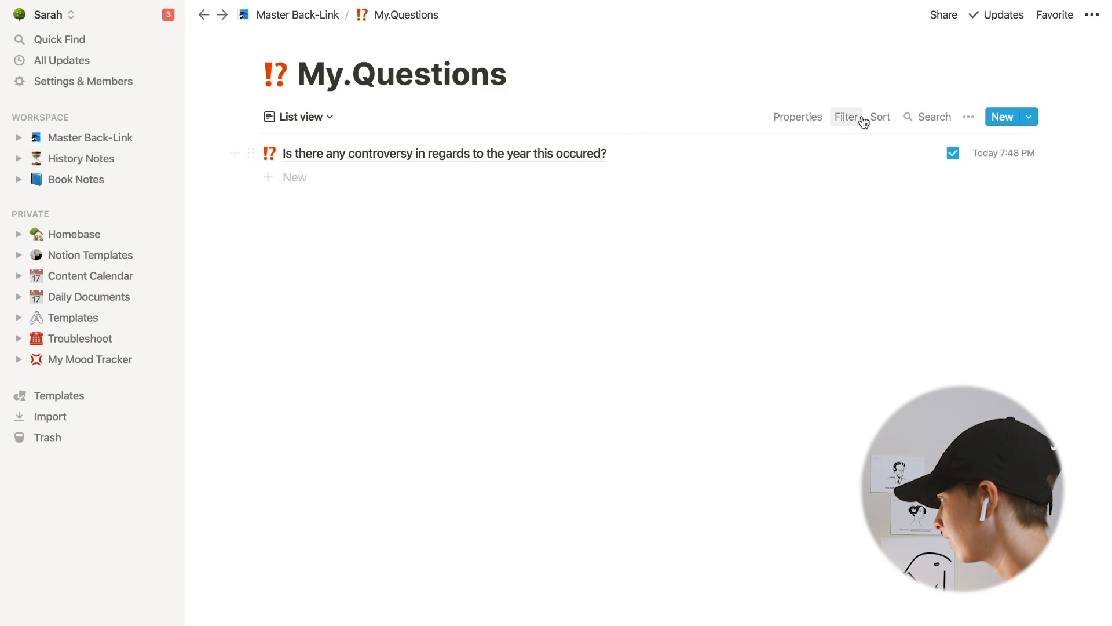
- Add a sort to the My.Questions list view by Property in descending order
left_click(881, 118)
left_click(801, 258)
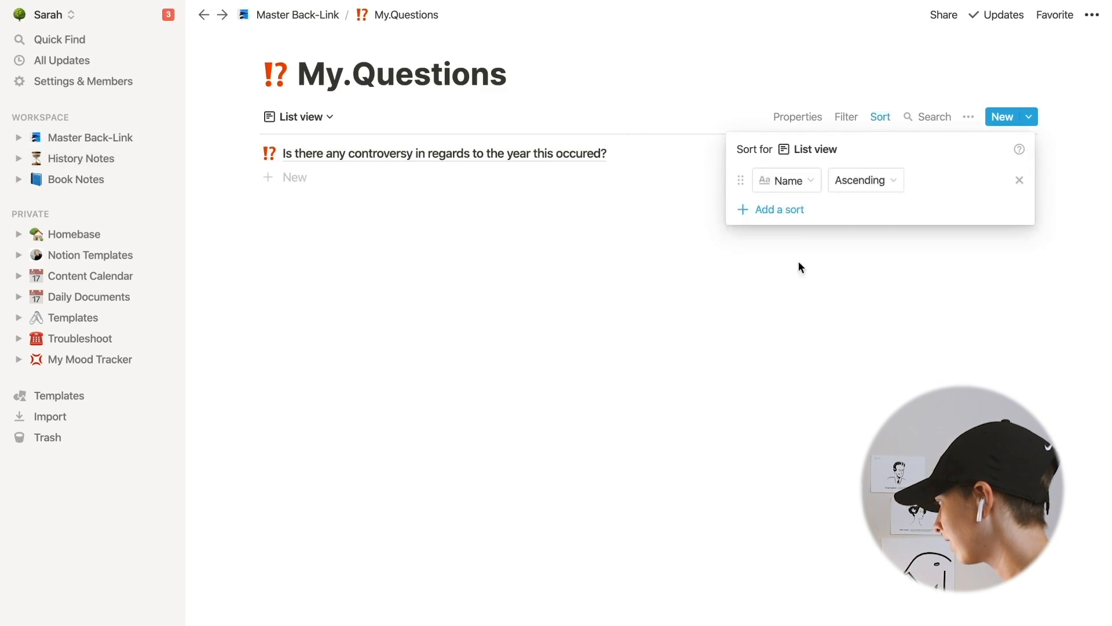
left_click(789, 181)
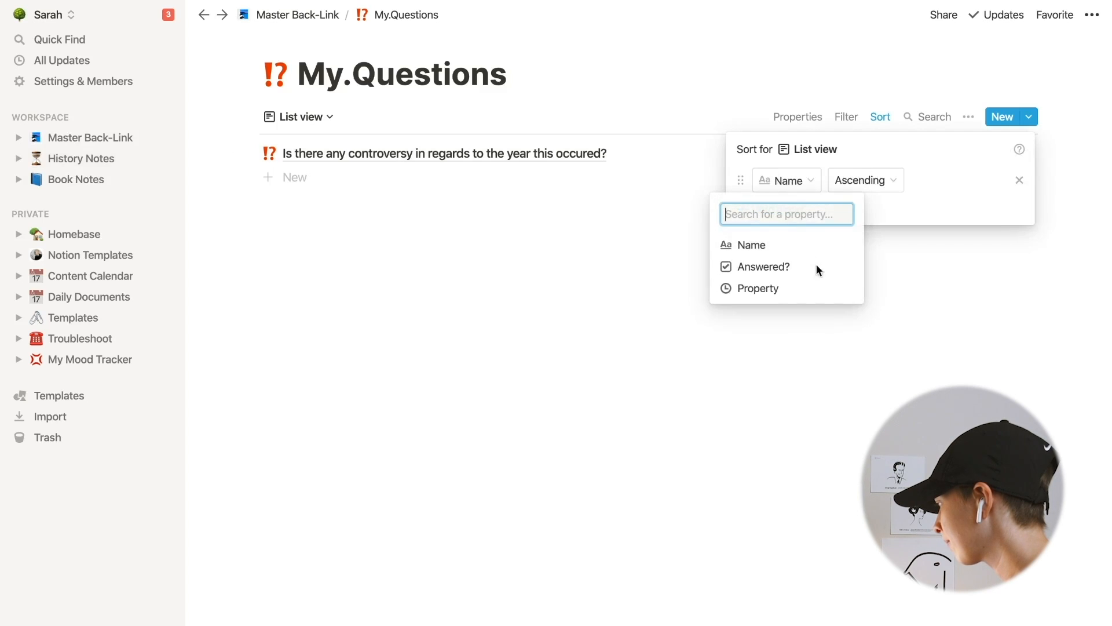
left_click(797, 292)
left_click(896, 192)
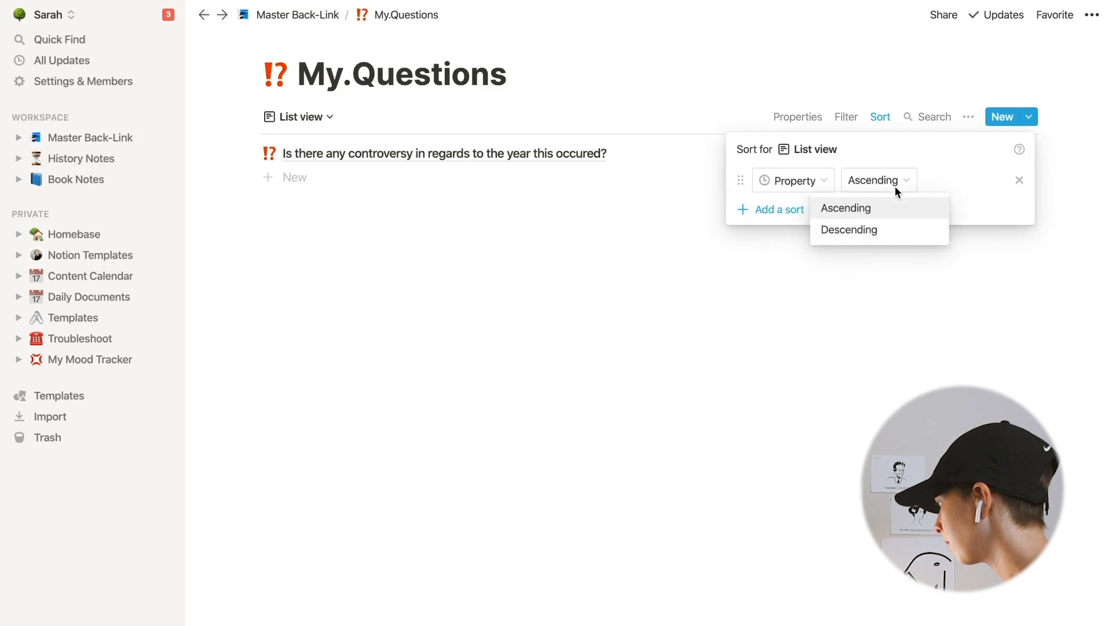
left_click(893, 210)
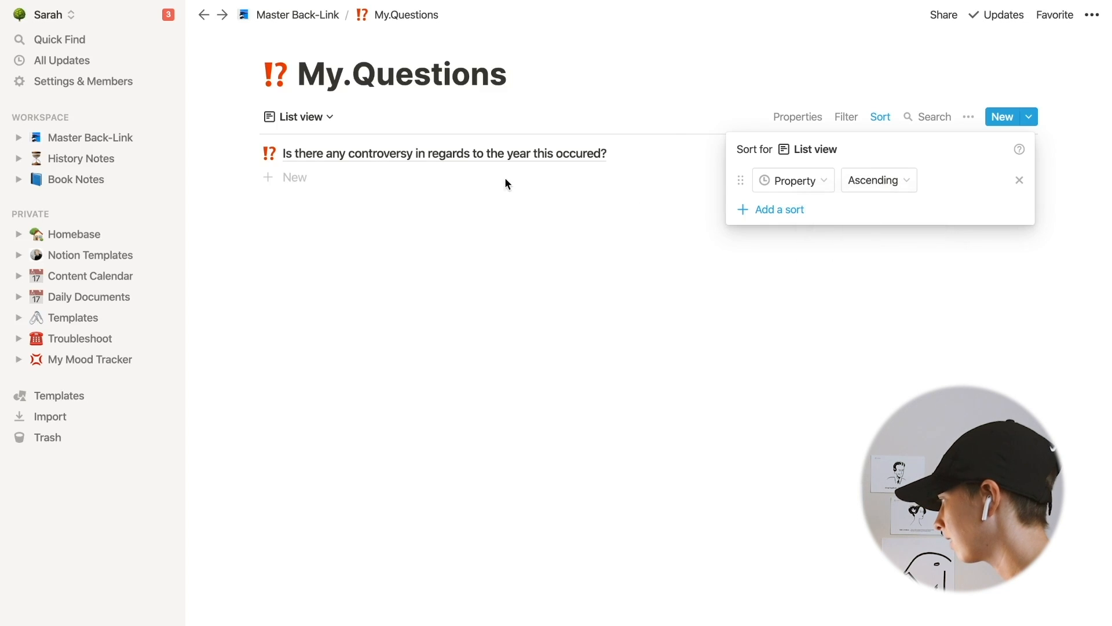
left_click(907, 184)
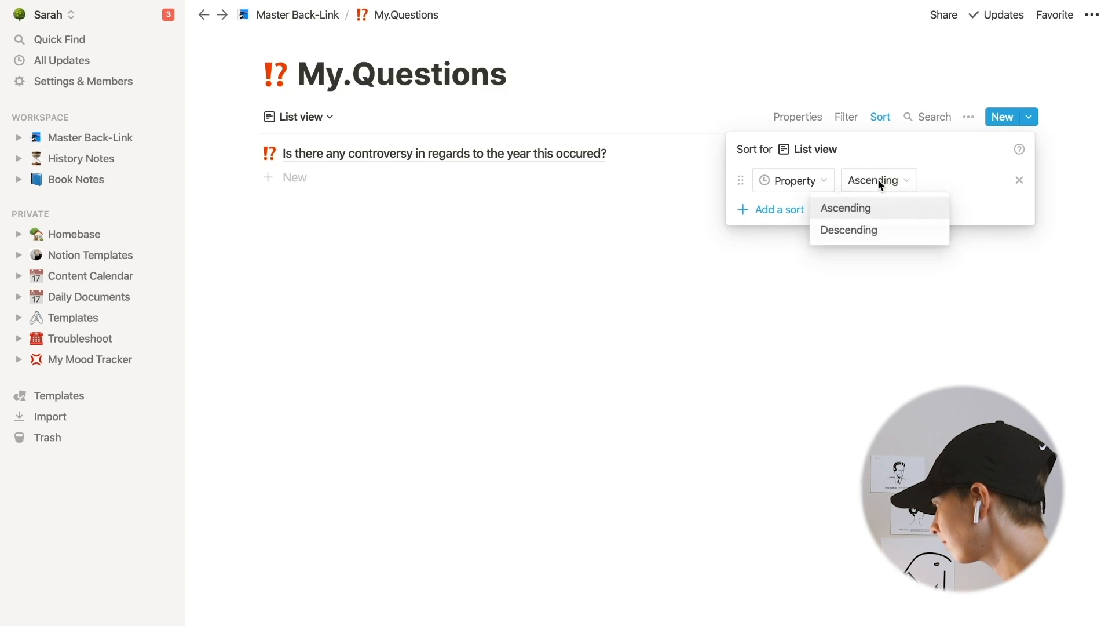
left_click(871, 230)
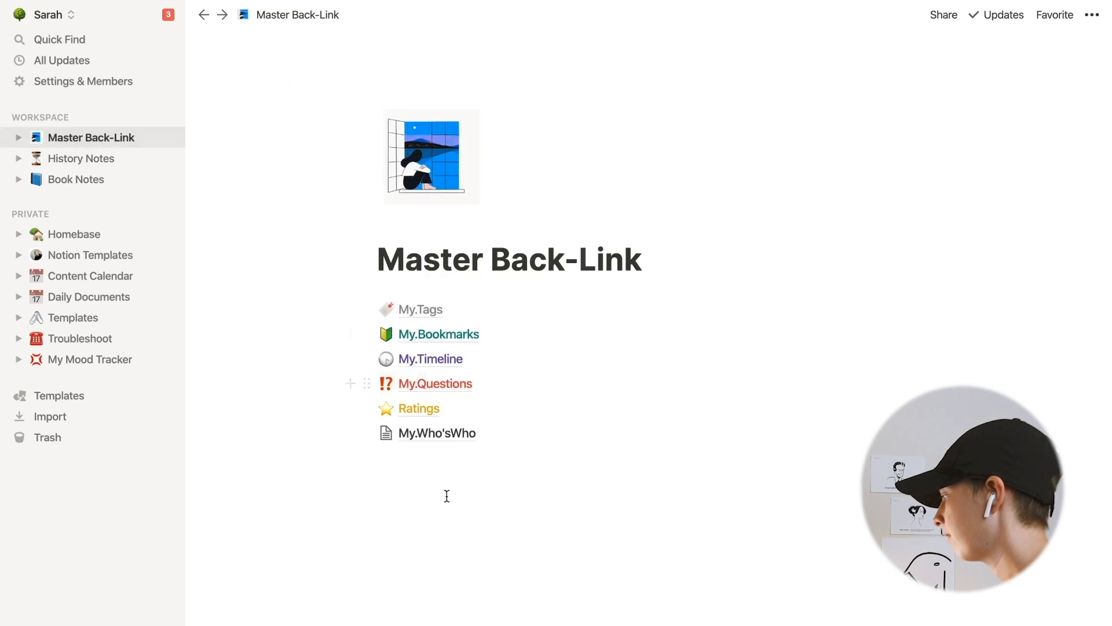
left_click(423, 439)
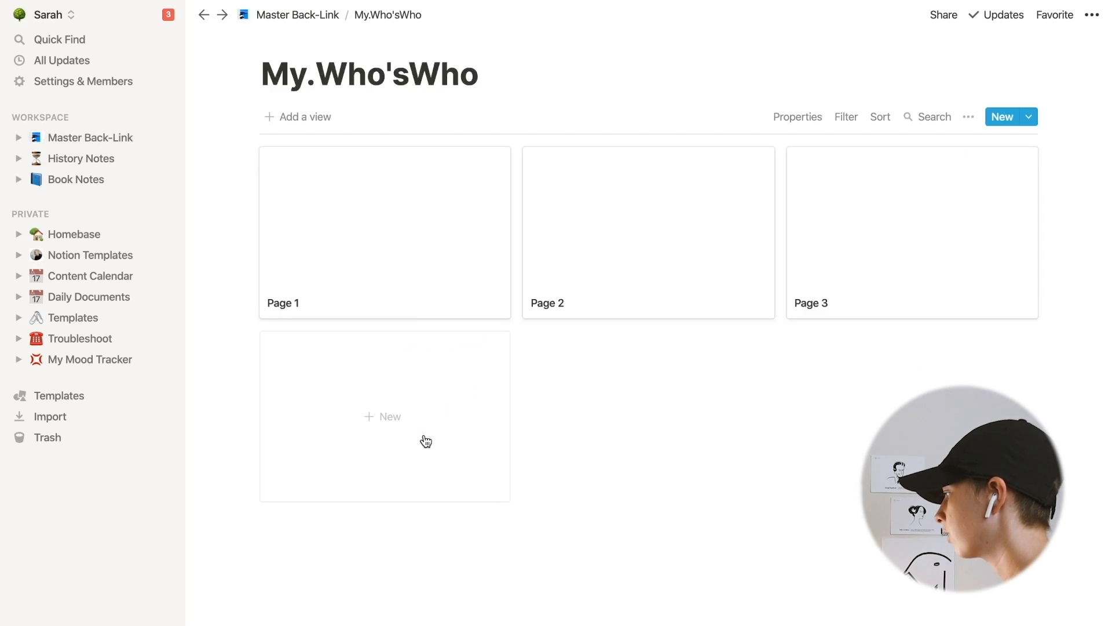
- Open Page 1 in My.Who'sWho and rename its Tags property to Gender
left_click(357, 259)
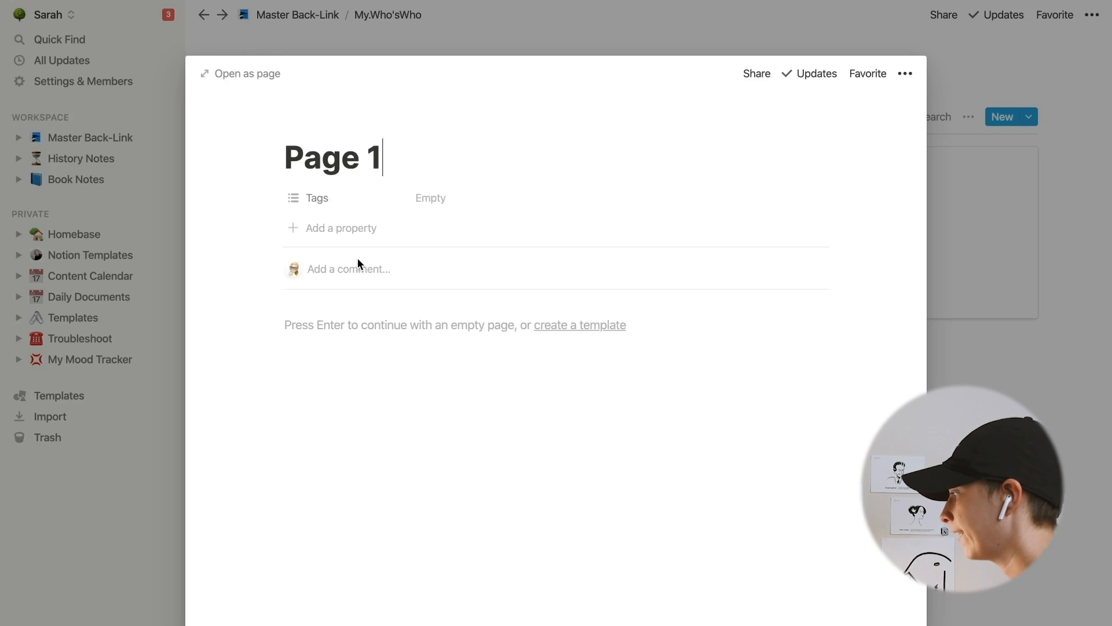
left_click(360, 200)
type("Gender")
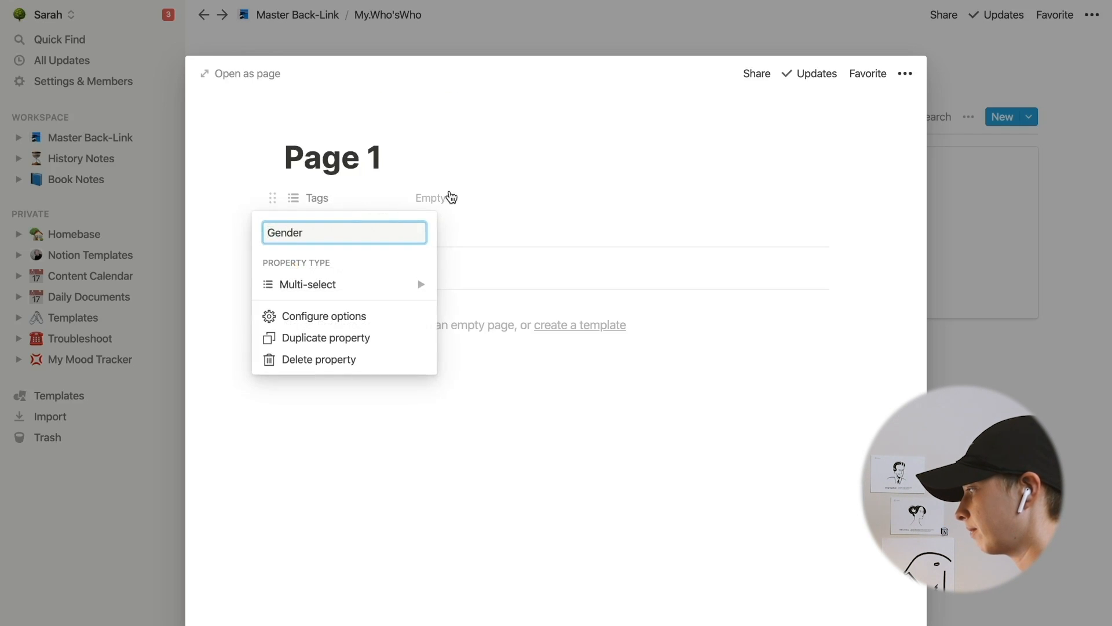
key("Return")
- Create the options Male and Female for the Gender property
left_click(412, 199)
type("Male")
key("Return")
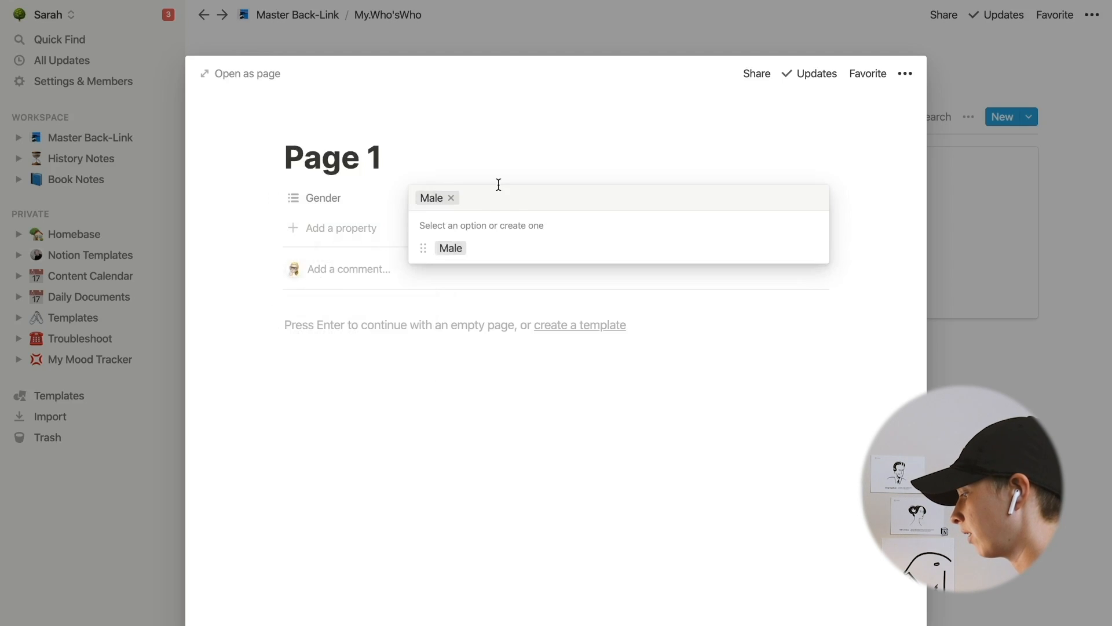
type("Female")
key("Return")
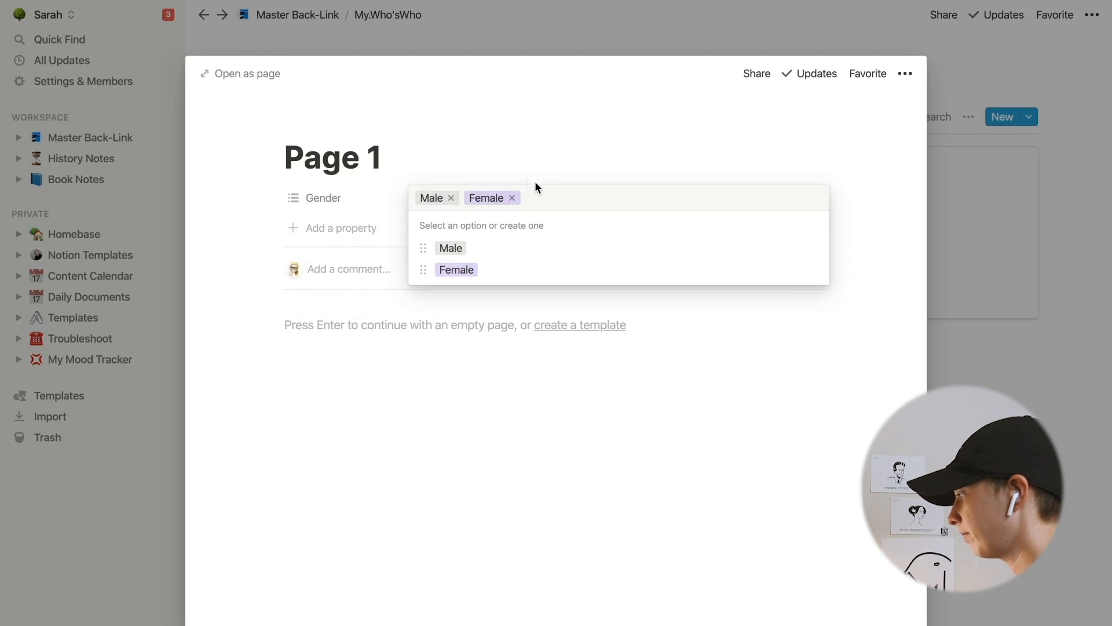
- Close the page and delete all the pages from the My.Who'sWho gallery
key("Escape")
key("Escape")
left_click_drag(218, 210, 844, 216)
key("Delete")
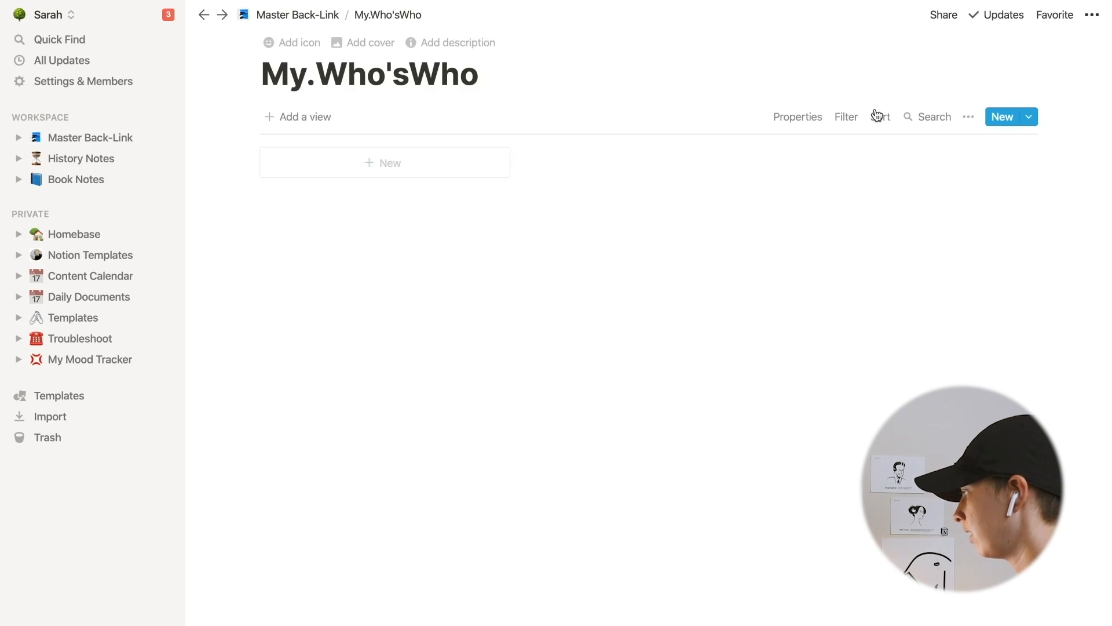
- Create a new database template titled new.Man with Gender set to Male
left_click(968, 118)
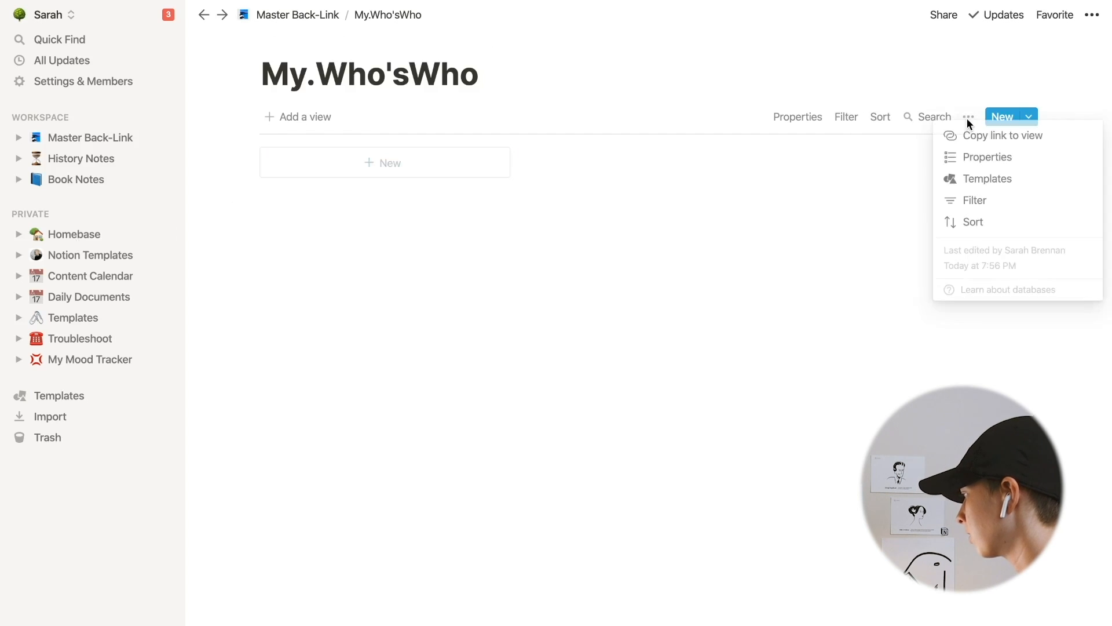
left_click(1024, 186)
left_click(949, 218)
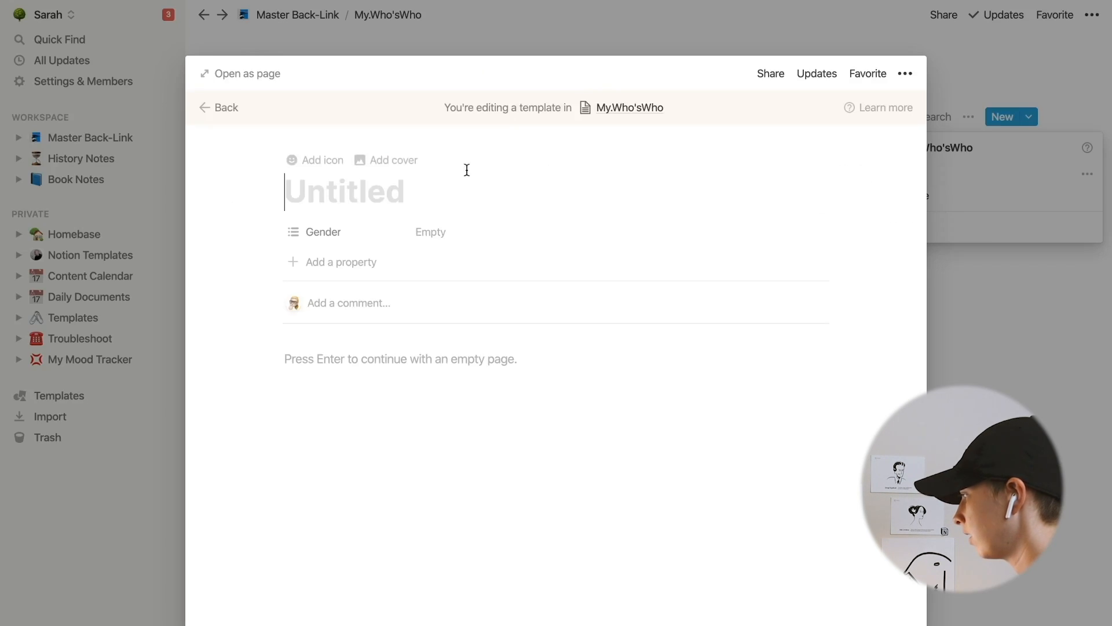
type("new.")
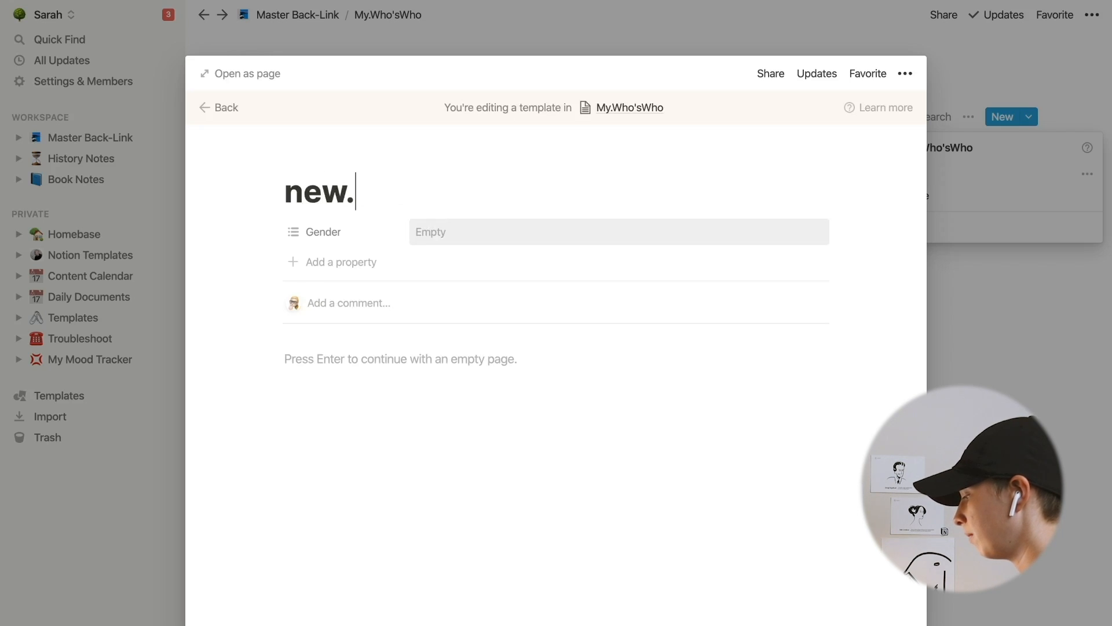
type("Man")
left_click(504, 238)
left_click(484, 284)
left_click(244, 179)
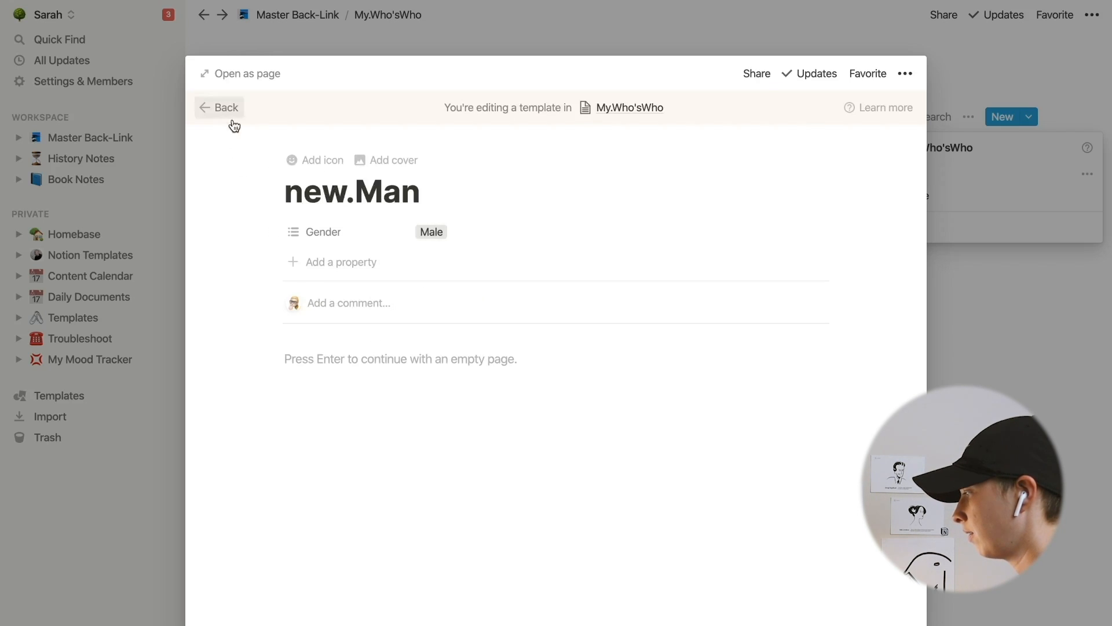
- Set the new.Man template's icon to a man emoji with a light skin tone
left_click(323, 160)
left_click(320, 238)
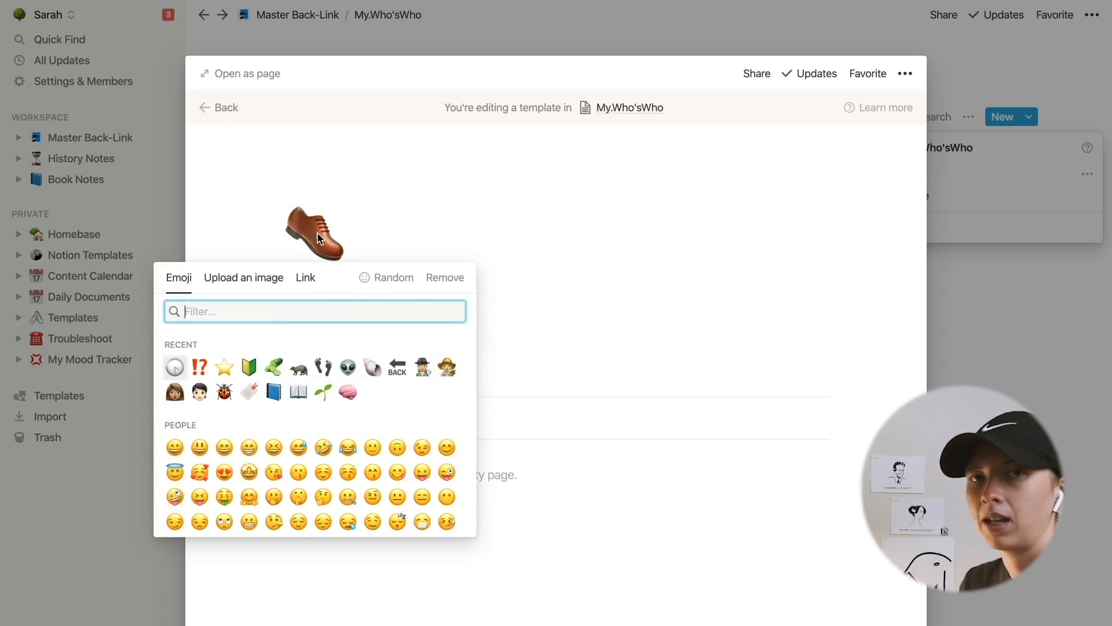
type("man")
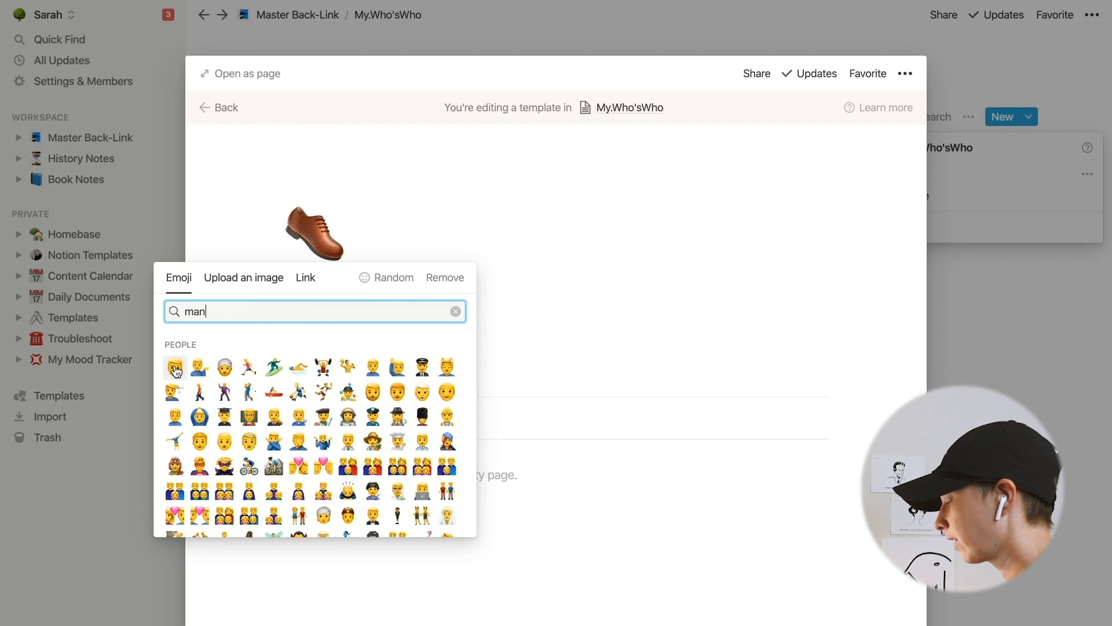
left_click(175, 366)
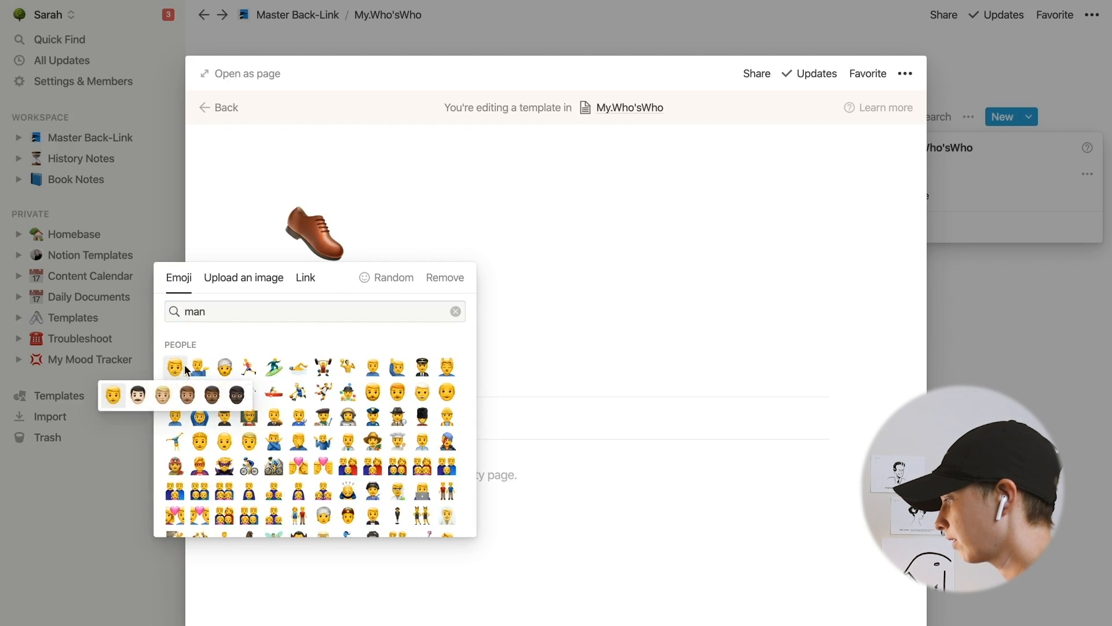
left_click(109, 397)
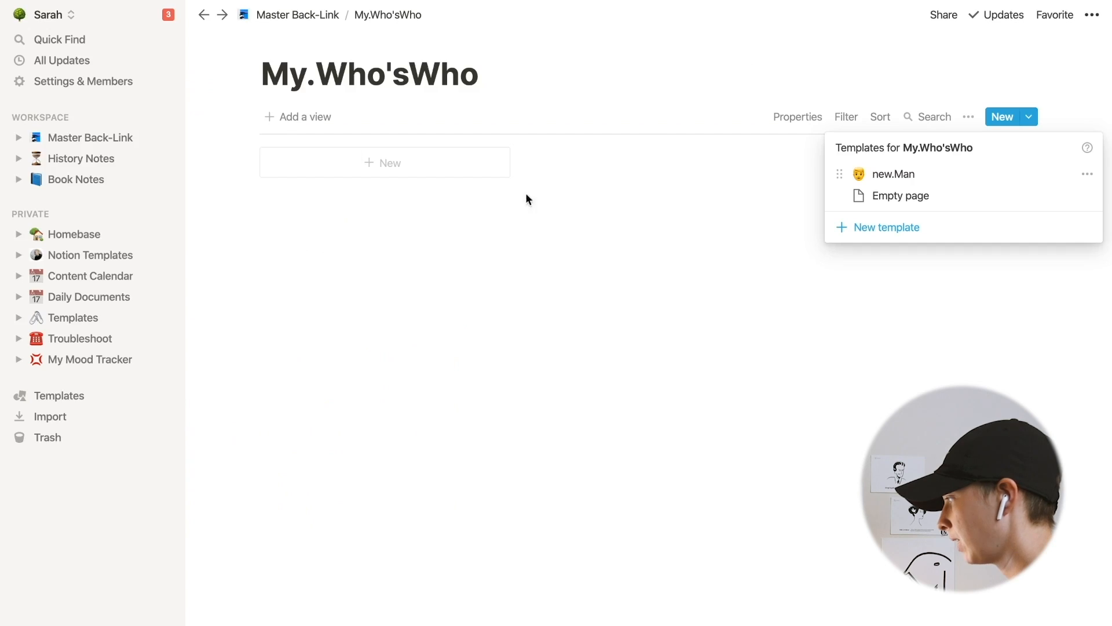
- Create another template titled new.Woman with Gender set to Female
left_click(955, 229)
type("new.Woman")
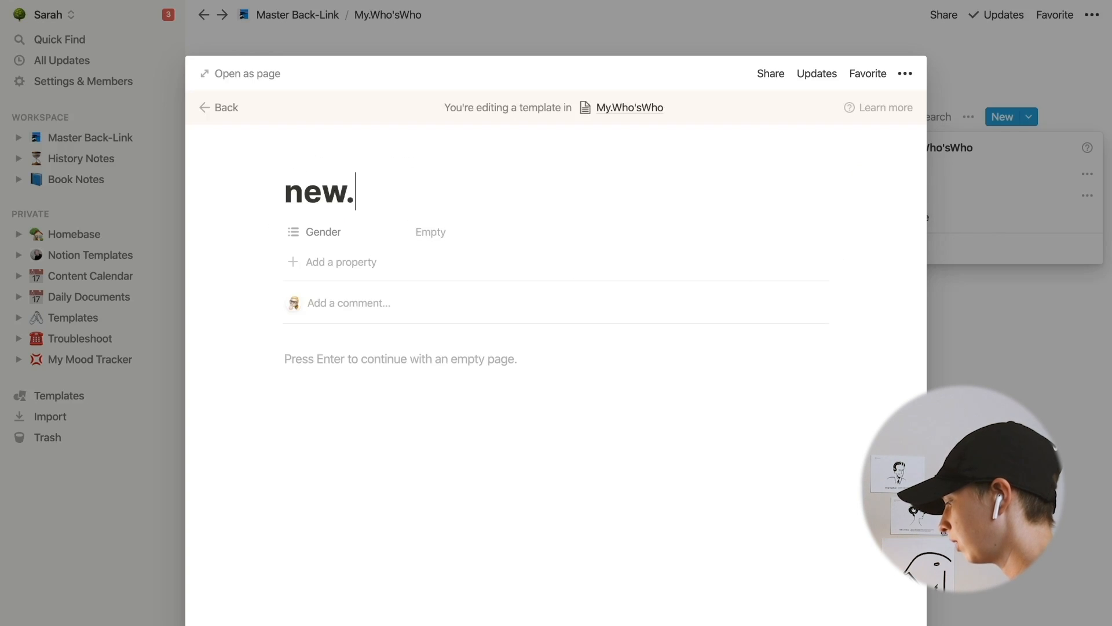
left_click(440, 231)
left_click(482, 307)
- Set the new.Woman template's icon to a woman emoji in the default skin tone and return to the database
left_click(314, 142)
left_click(312, 159)
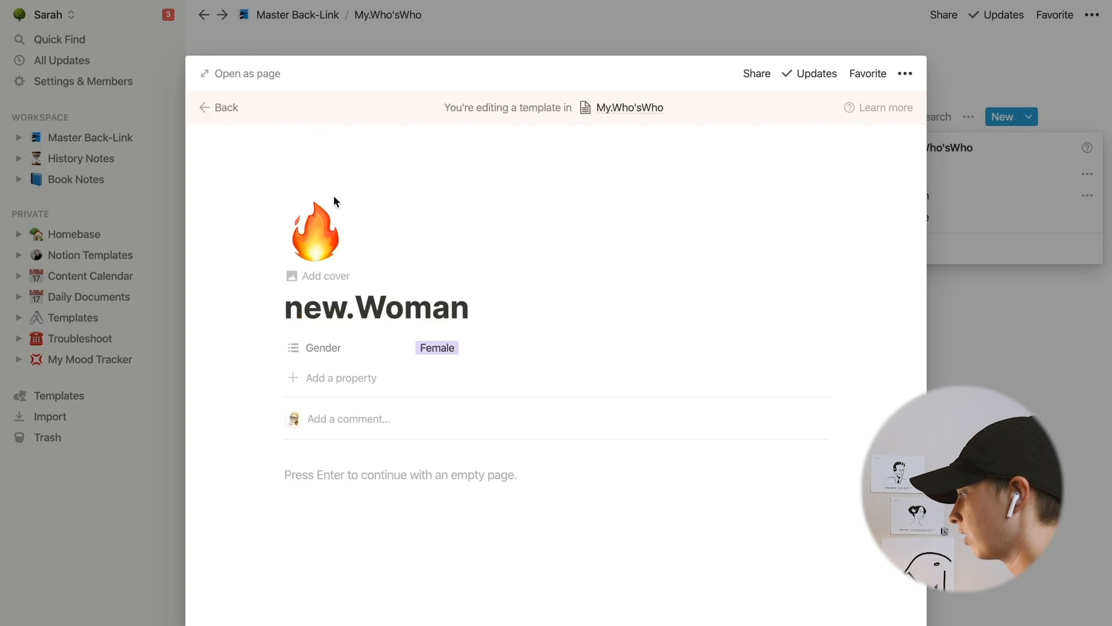
left_click(331, 216)
type("woman")
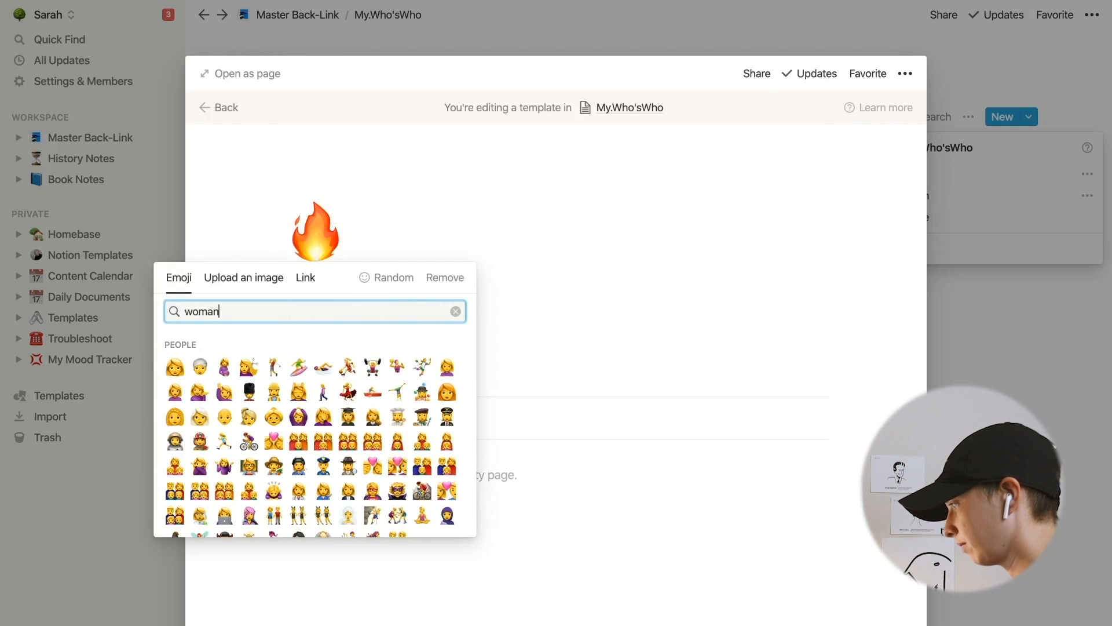
left_click(171, 372)
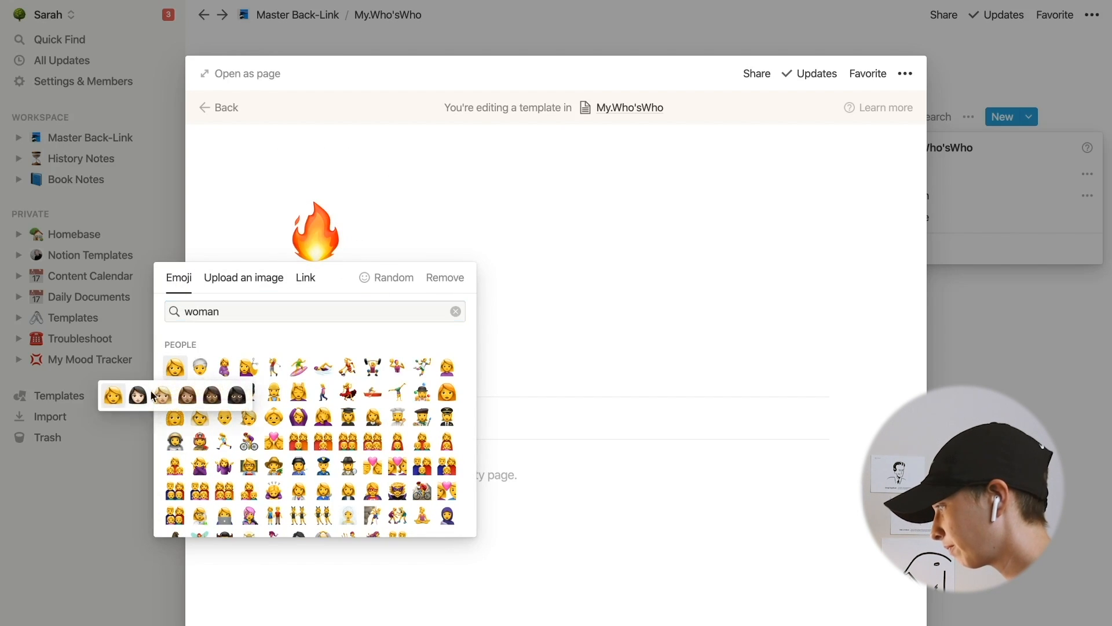
left_click(114, 395)
left_click(199, 110)
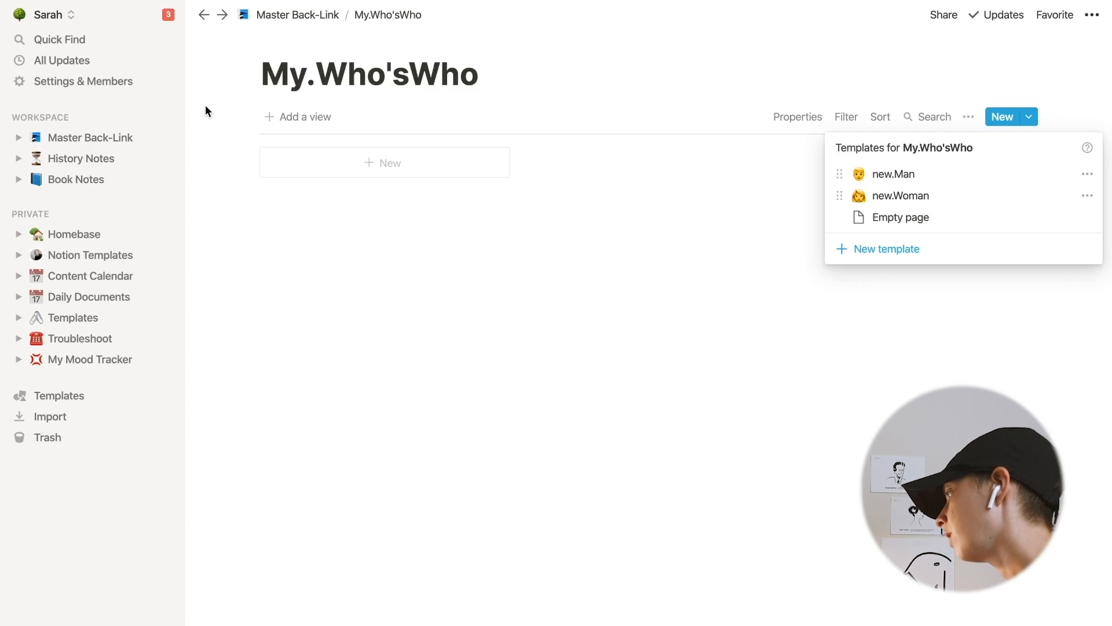
- In Book 3's notes, link a new page George Washingon created in My.Who'sWho from the new.Man template
left_click(696, 281)
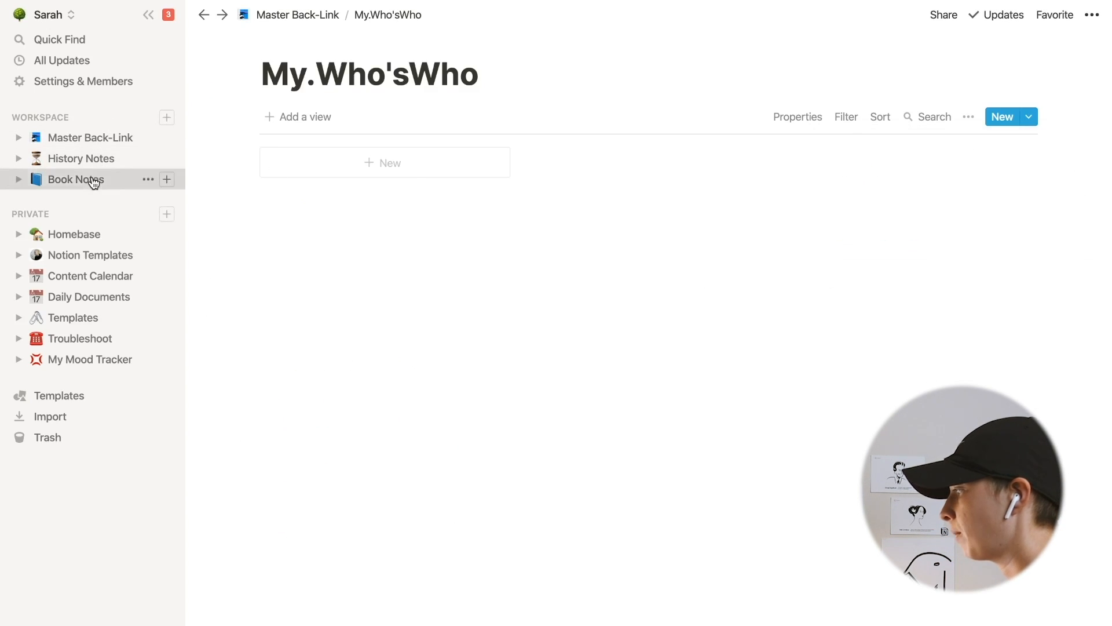
left_click(91, 180)
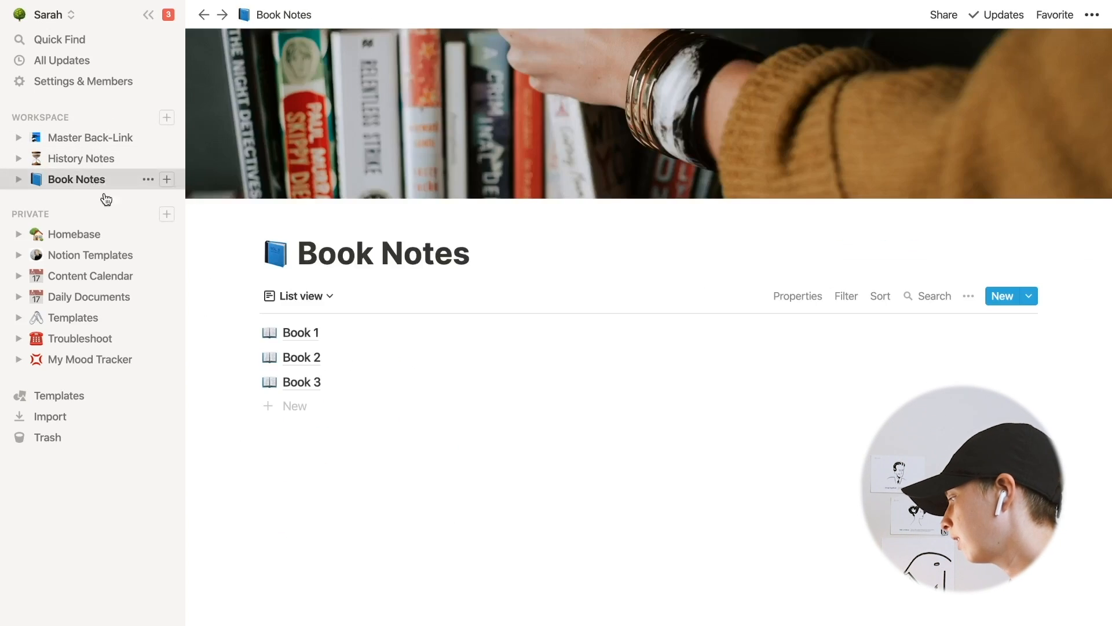
left_click(320, 380)
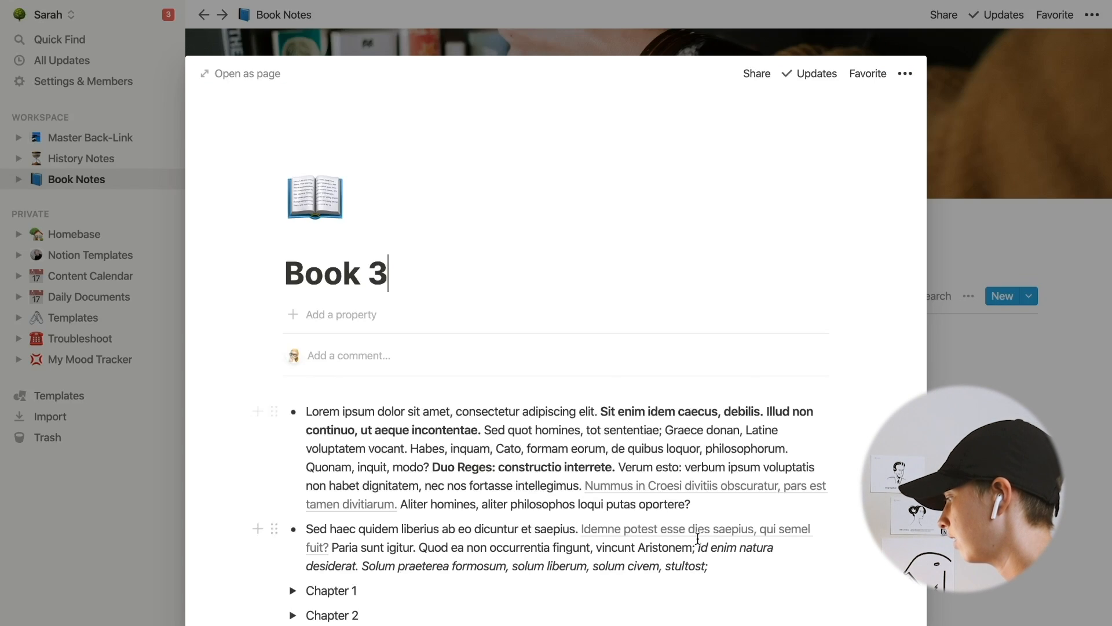
scroll(698, 539, "down", 2)
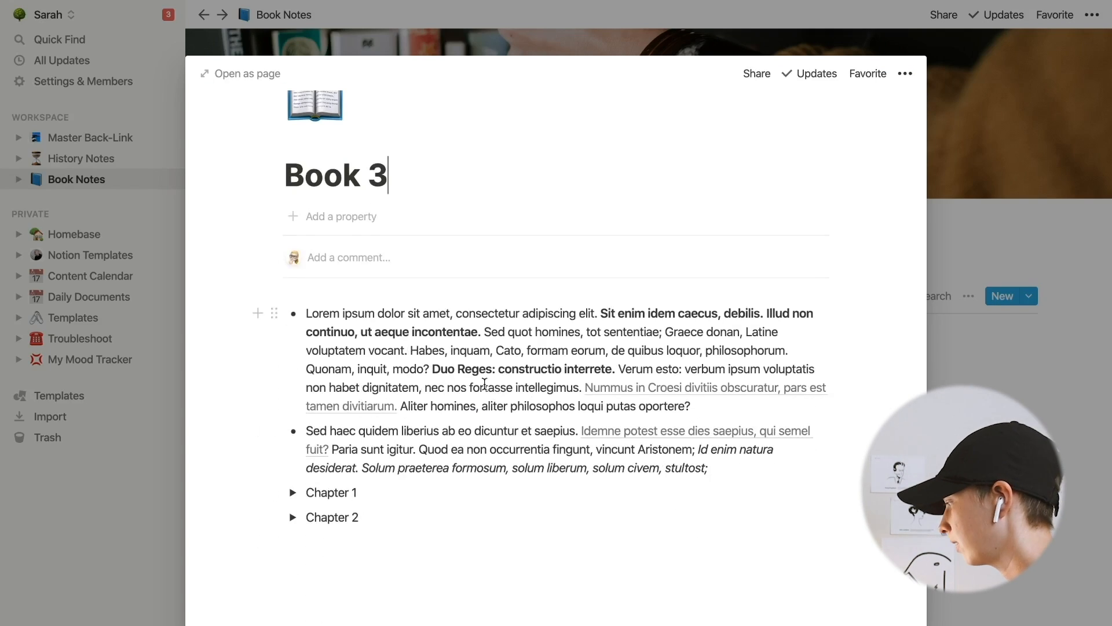
left_click(306, 368)
type("[[Geo")
type("rge Washi")
type("ngon")
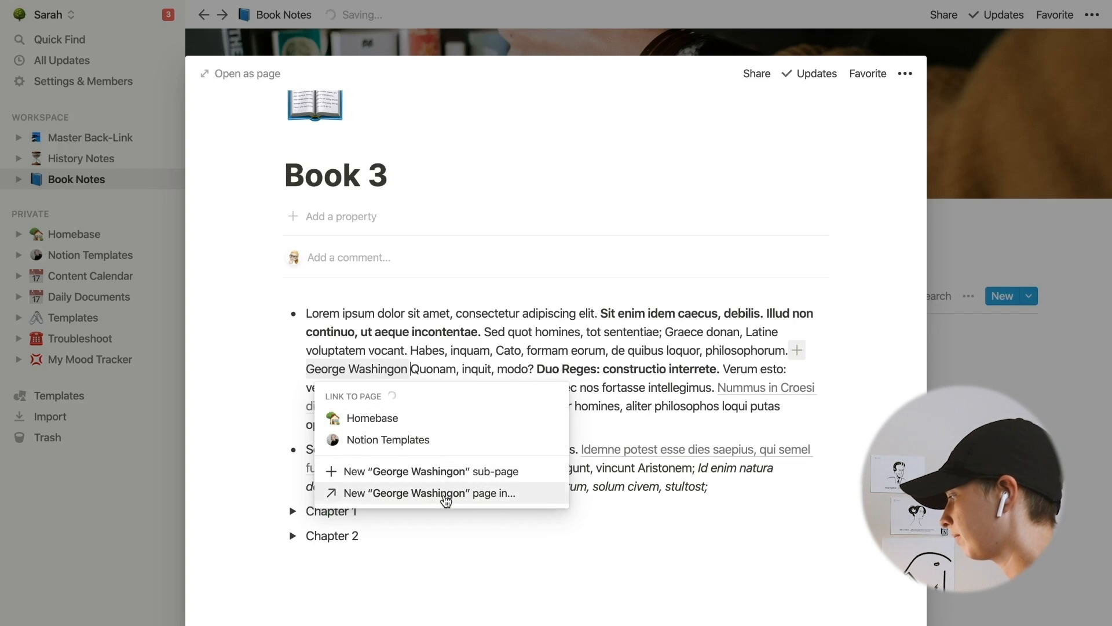
left_click(442, 496)
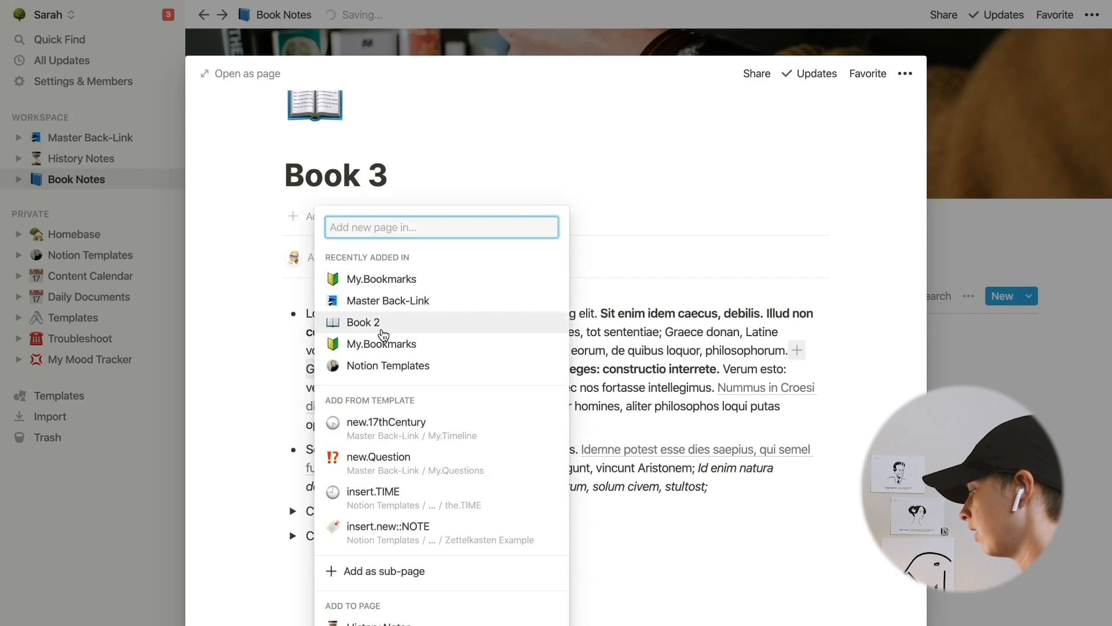
type("new.Man")
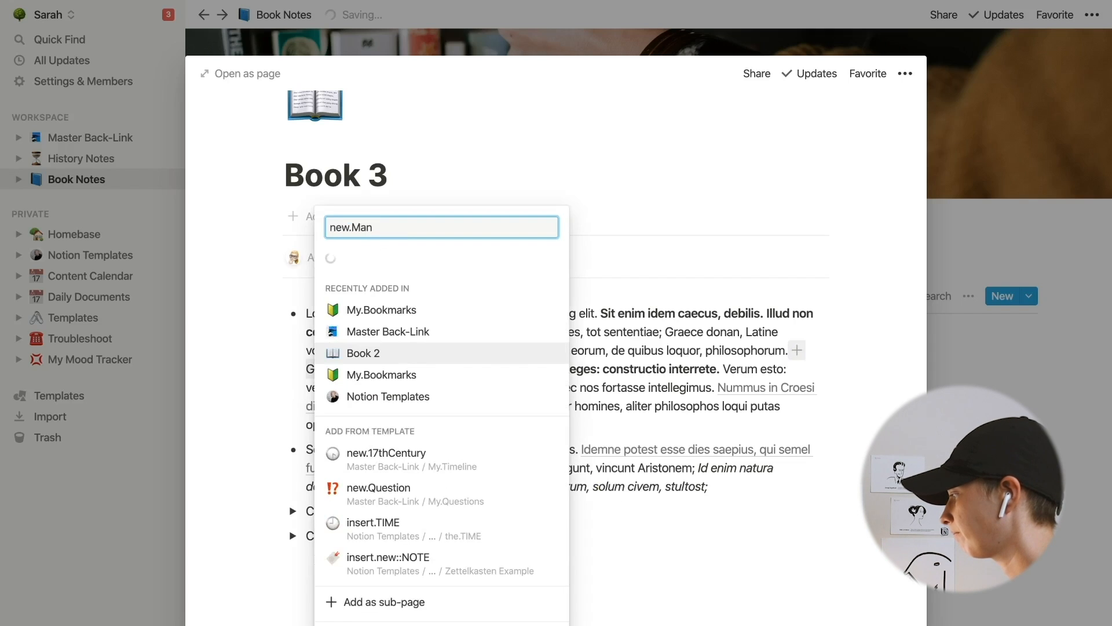
left_click(497, 470)
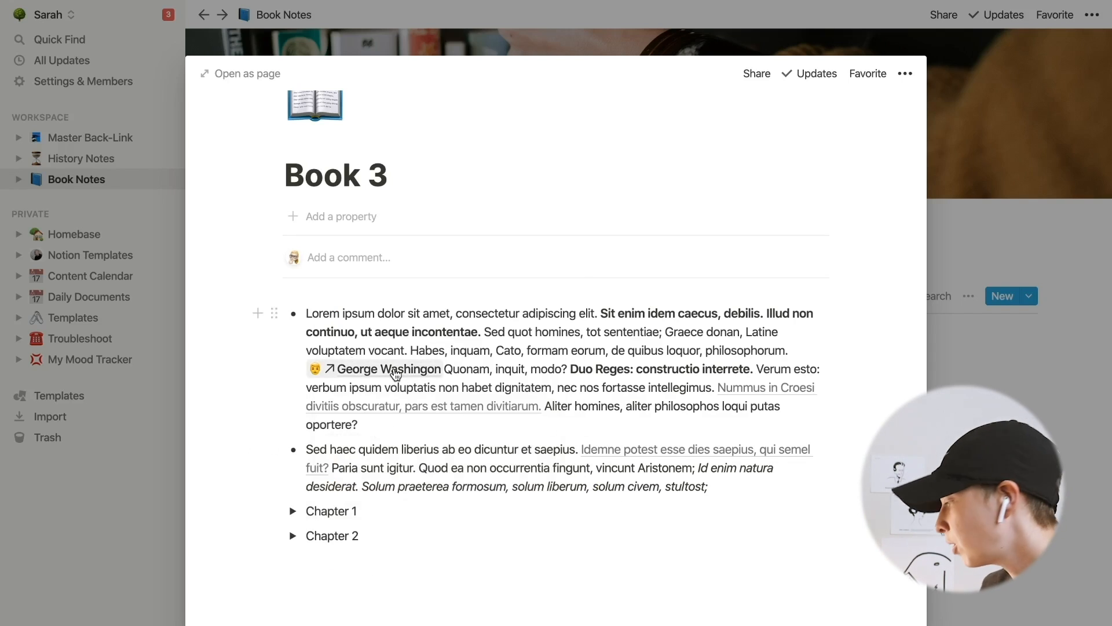
- Examine the Daily Documents calendar database, its entries and the Result formula
left_click(395, 372)
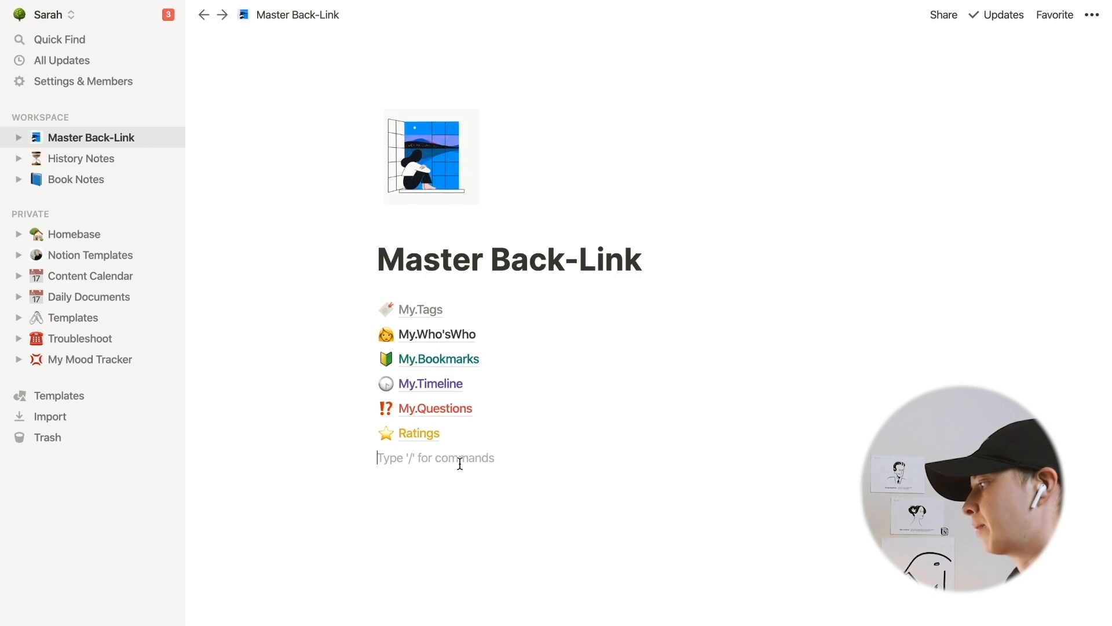
left_click(123, 298)
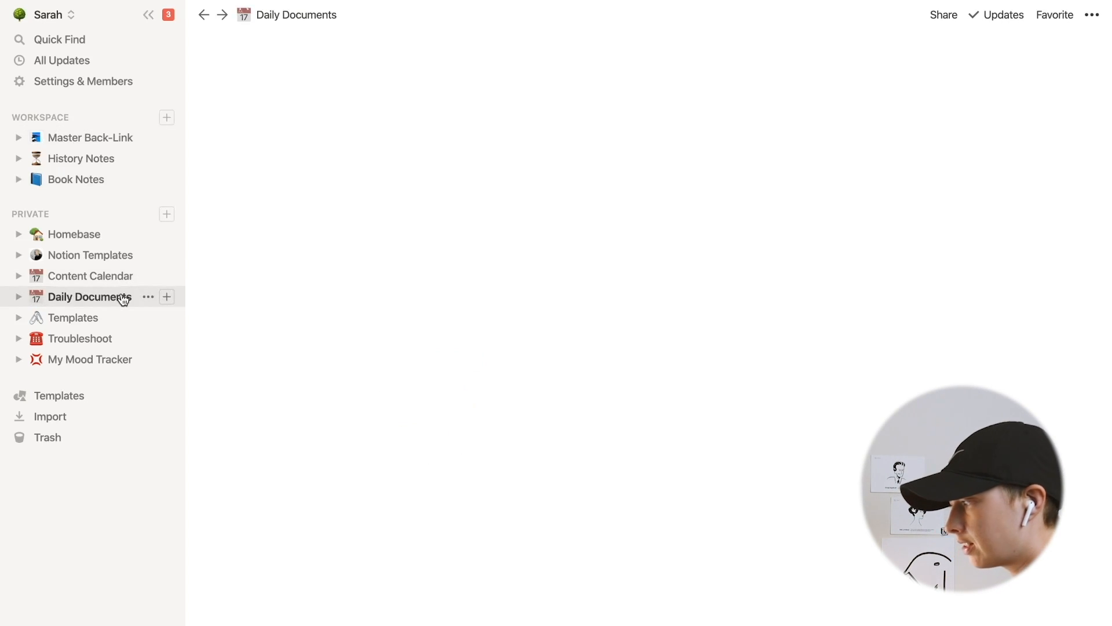
scroll(363, 340, "down", 5)
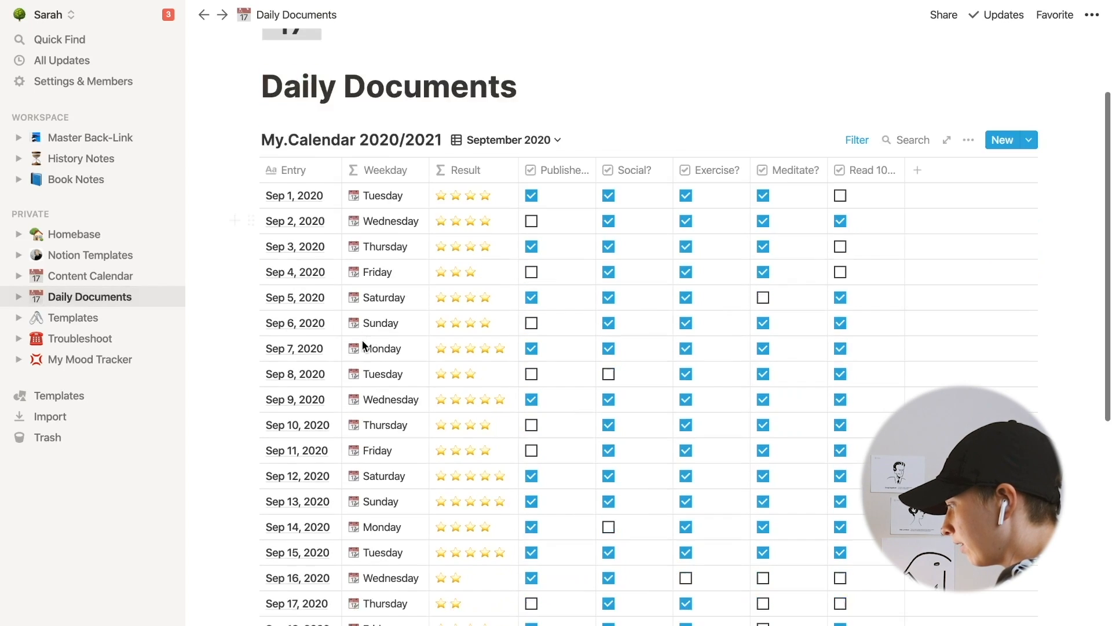
scroll(362, 340, "up", 1)
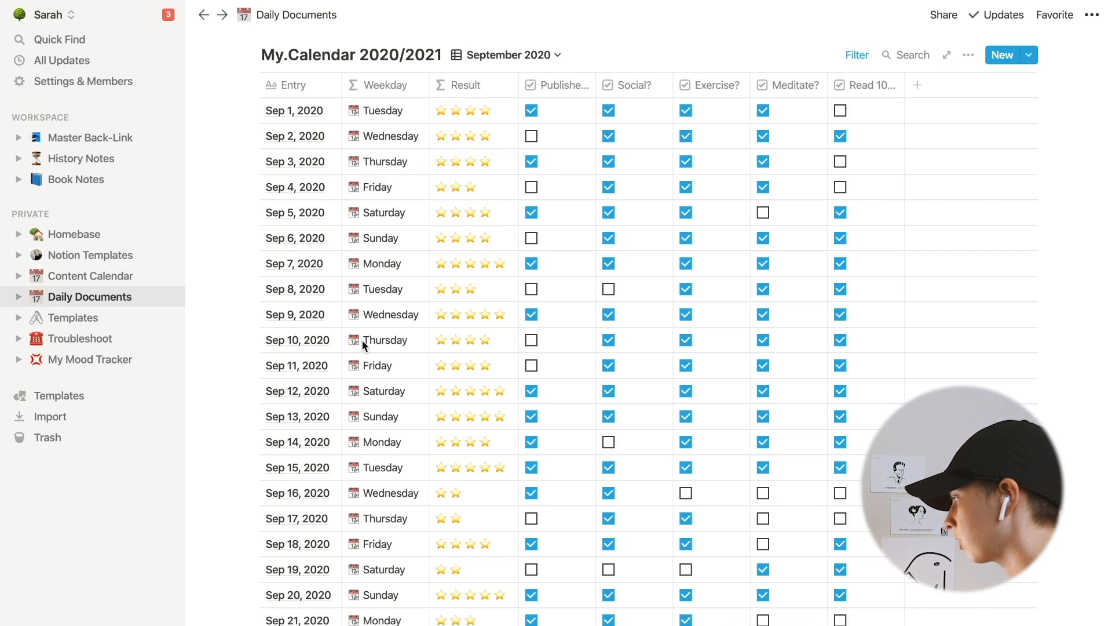
scroll(363, 340, "down", 5)
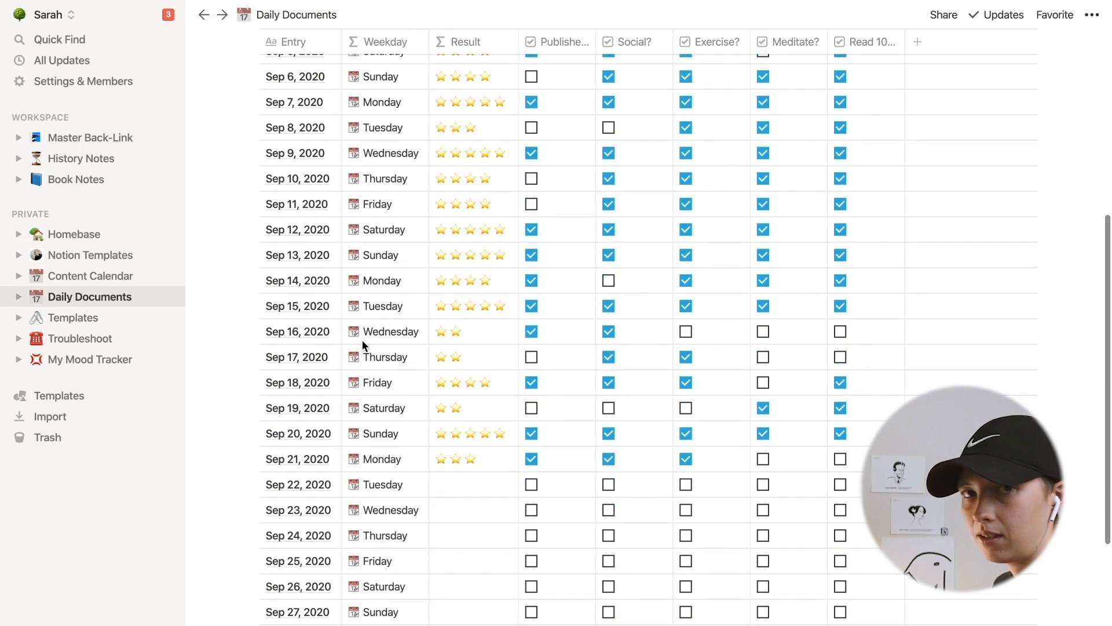
scroll(513, 473, "up", 6)
scroll(512, 473, "down", 2)
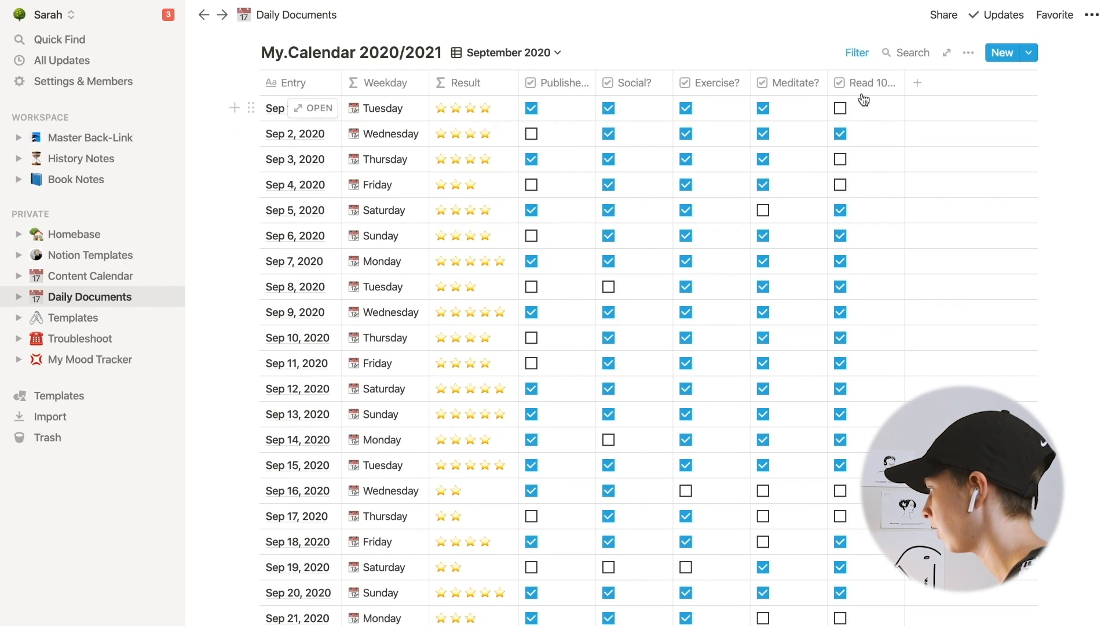
left_click(482, 129)
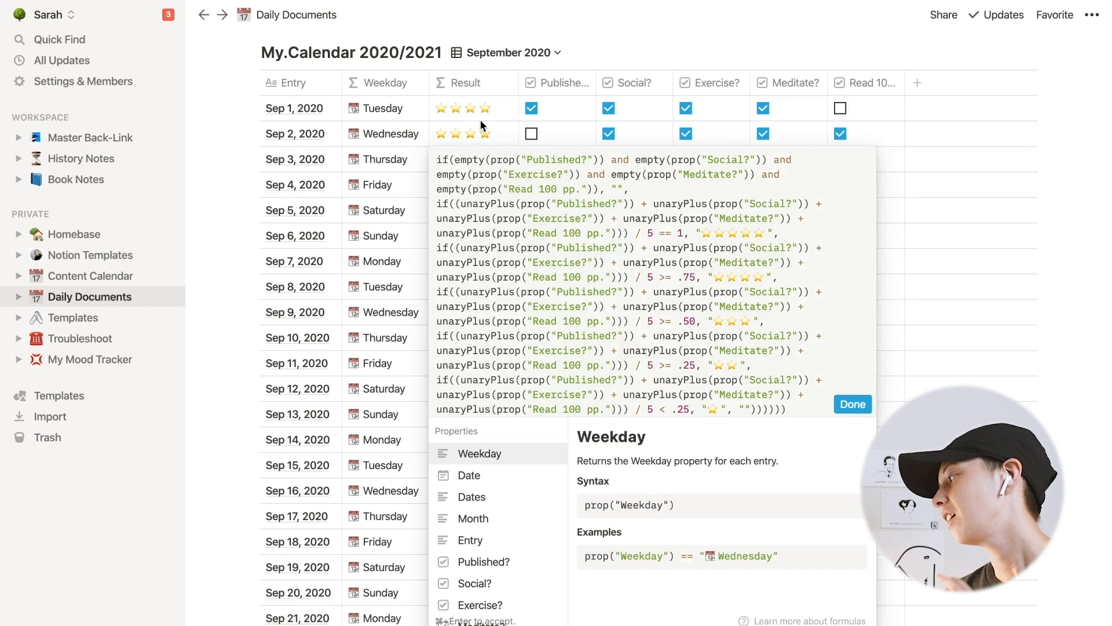
left_click(863, 408)
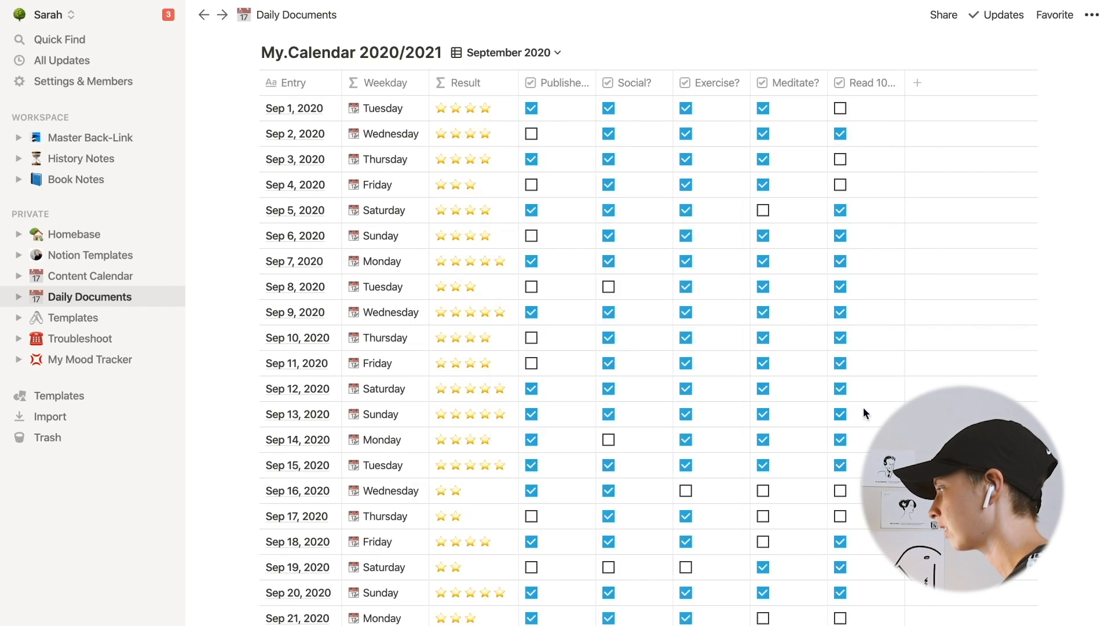
left_click(491, 308)
key("Escape")
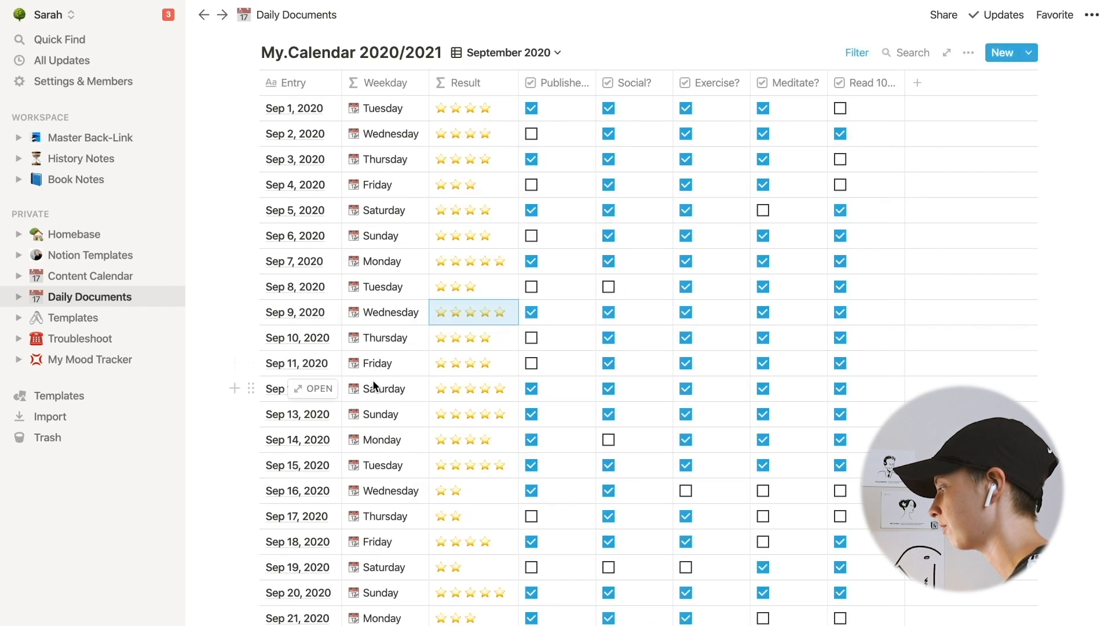
scroll(373, 380, "down", 2)
scroll(373, 380, "down", 5)
left_click(319, 326)
scroll(326, 332, "down", 2)
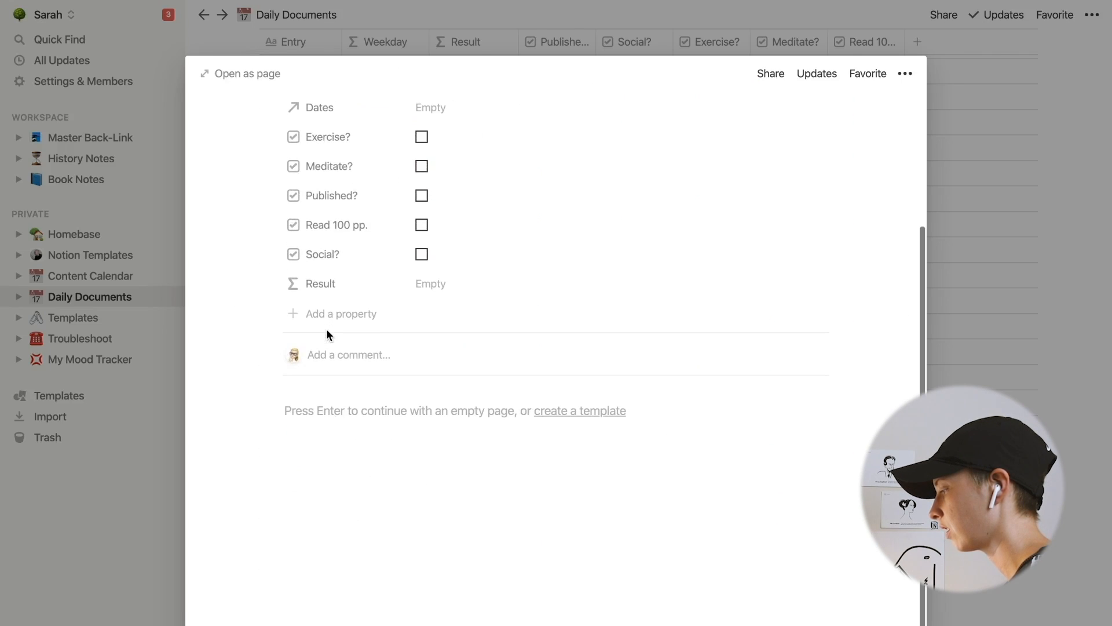
left_click(119, 346)
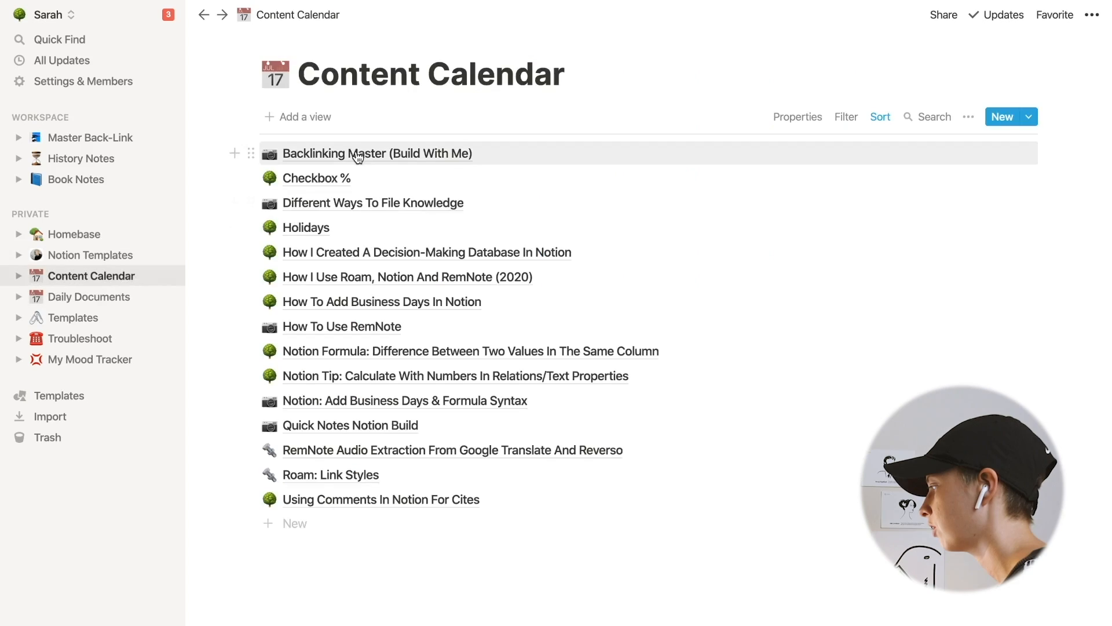
- Mention the Sep 23, 2020 daily page at the top of Backlinking Master and open it to check its backlink
left_click(355, 152)
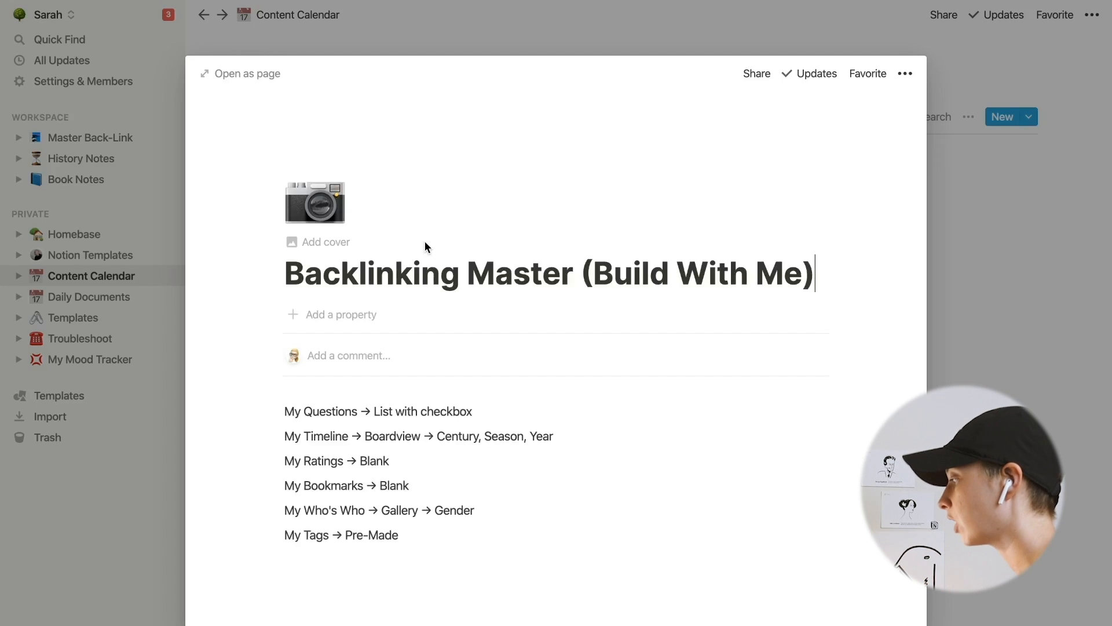
key("Return")
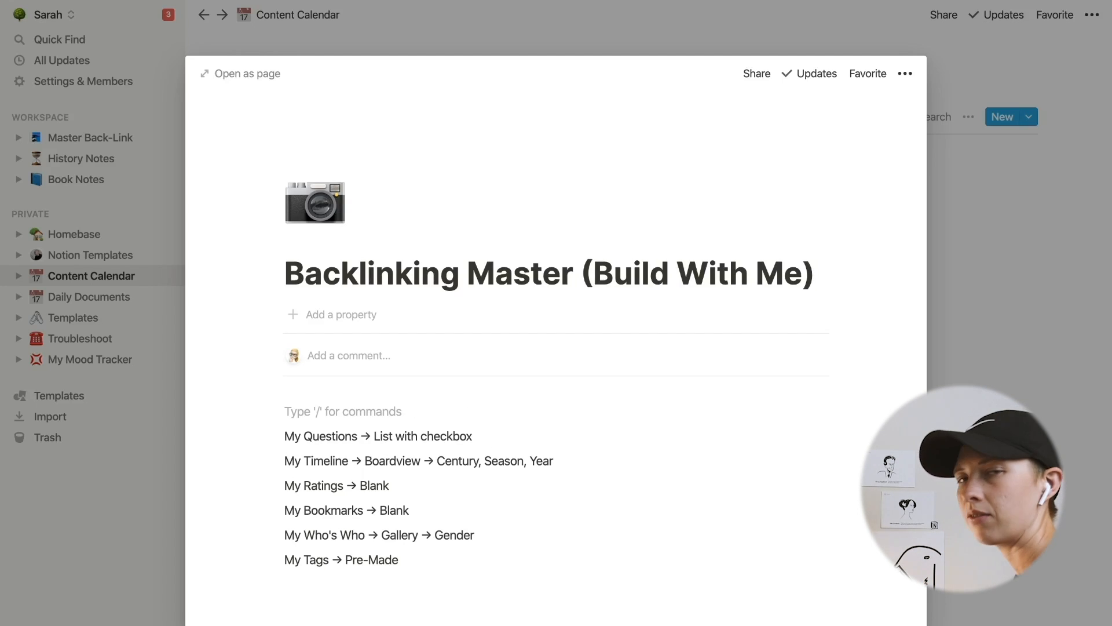
type("[[")
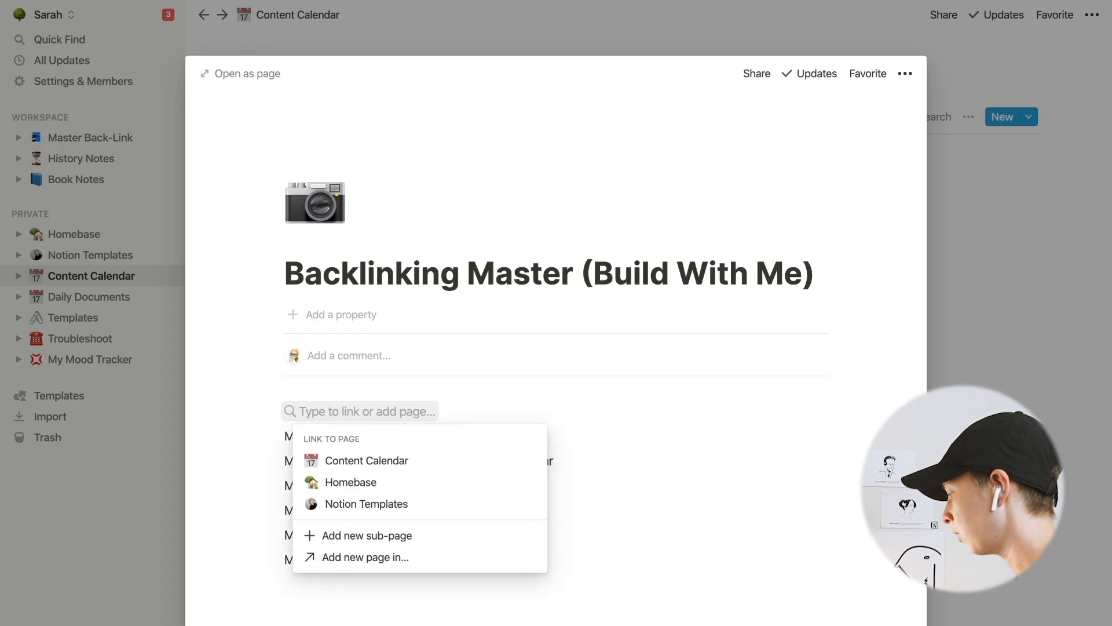
key("Escape")
type("@")
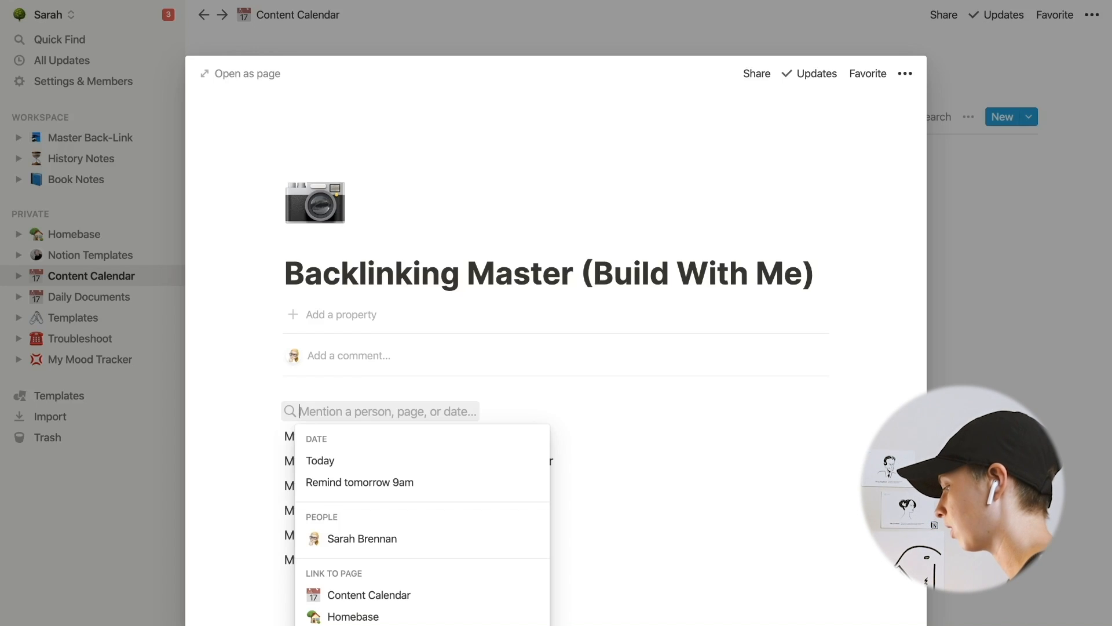
type("Sep 23,")
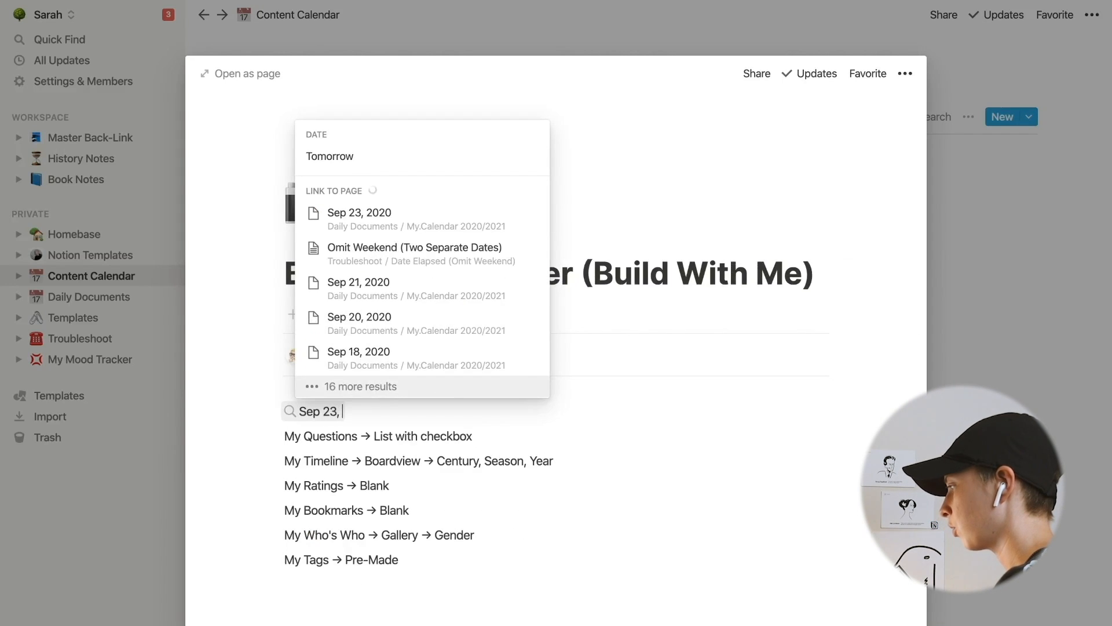
type(" 2020")
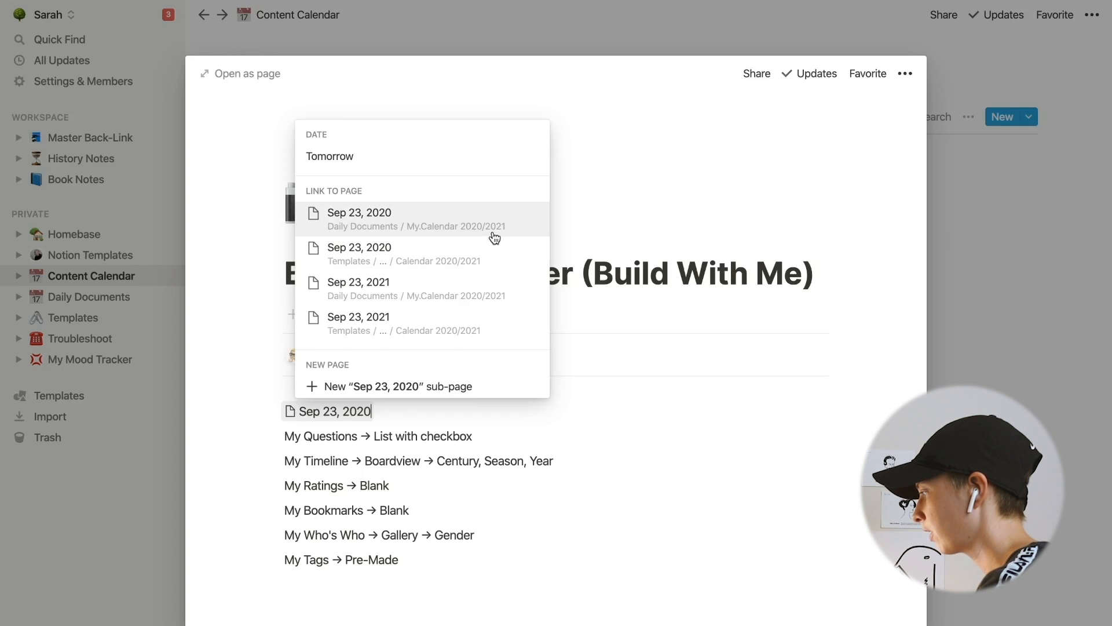
left_click(360, 218)
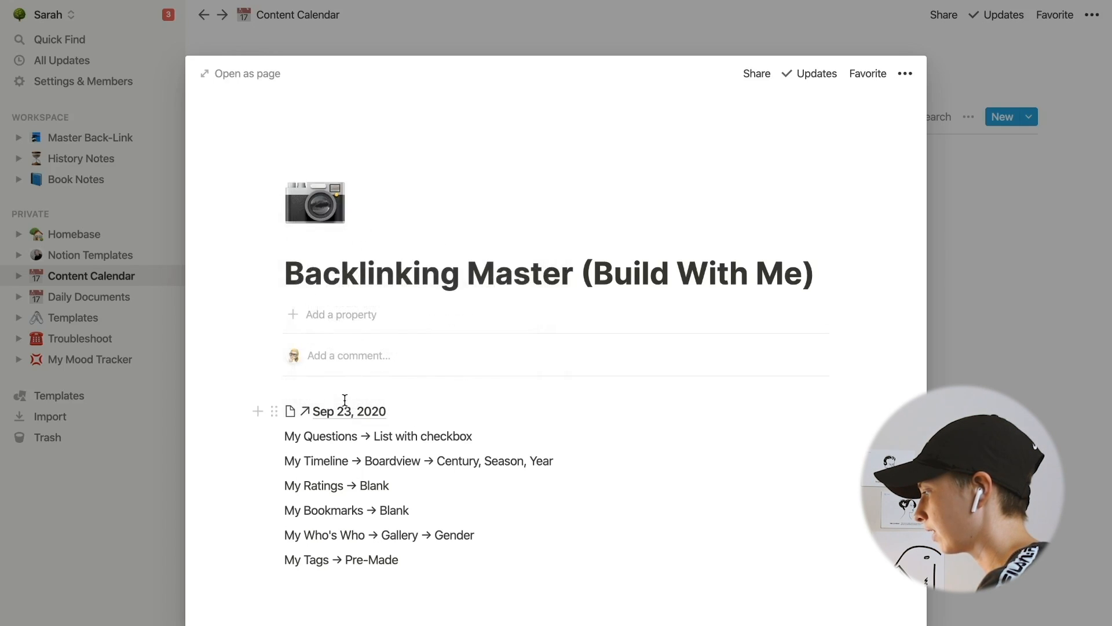
left_click(324, 411)
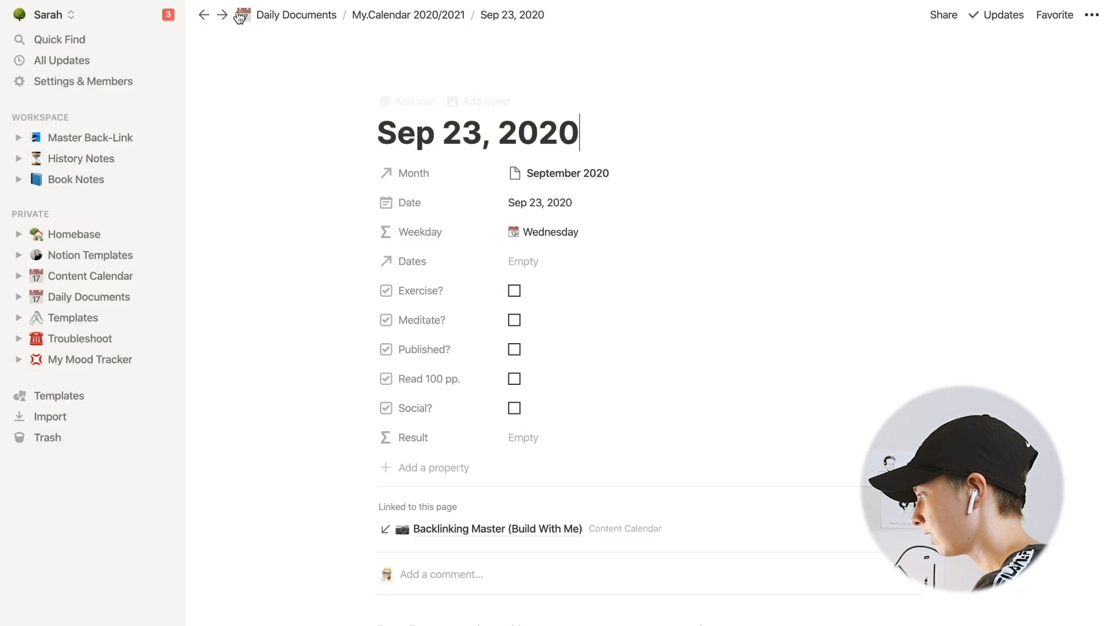
scroll(272, 406, "down", 4)
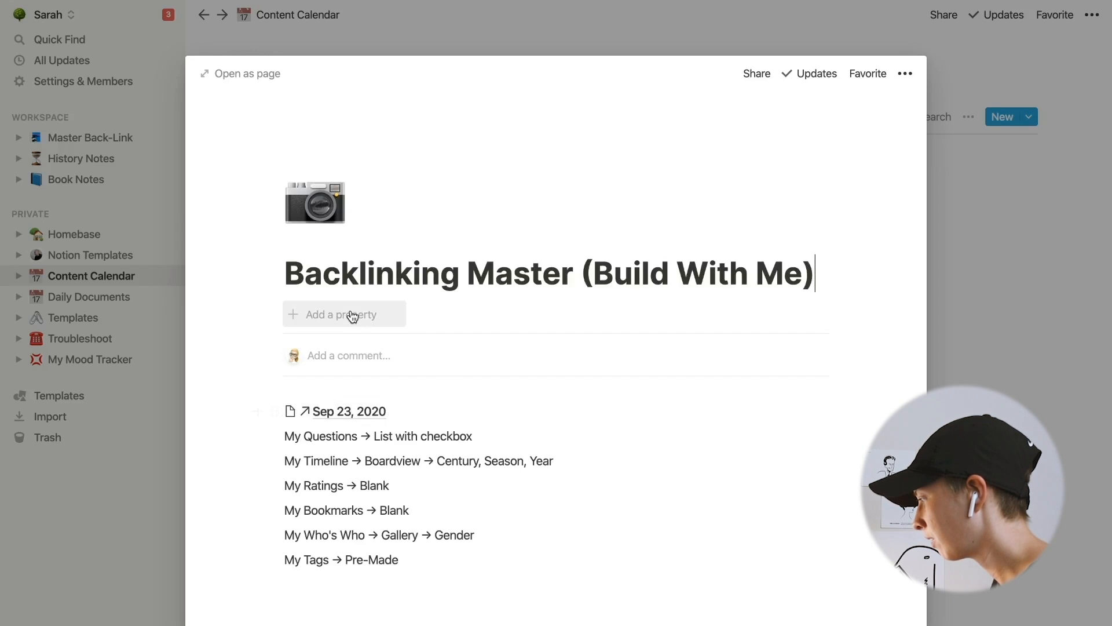
- Add a Due Date property to Backlinking Master holding the Sep 23, 2020 page mention
left_click(353, 316)
type("Due Date")
left_click(246, 310)
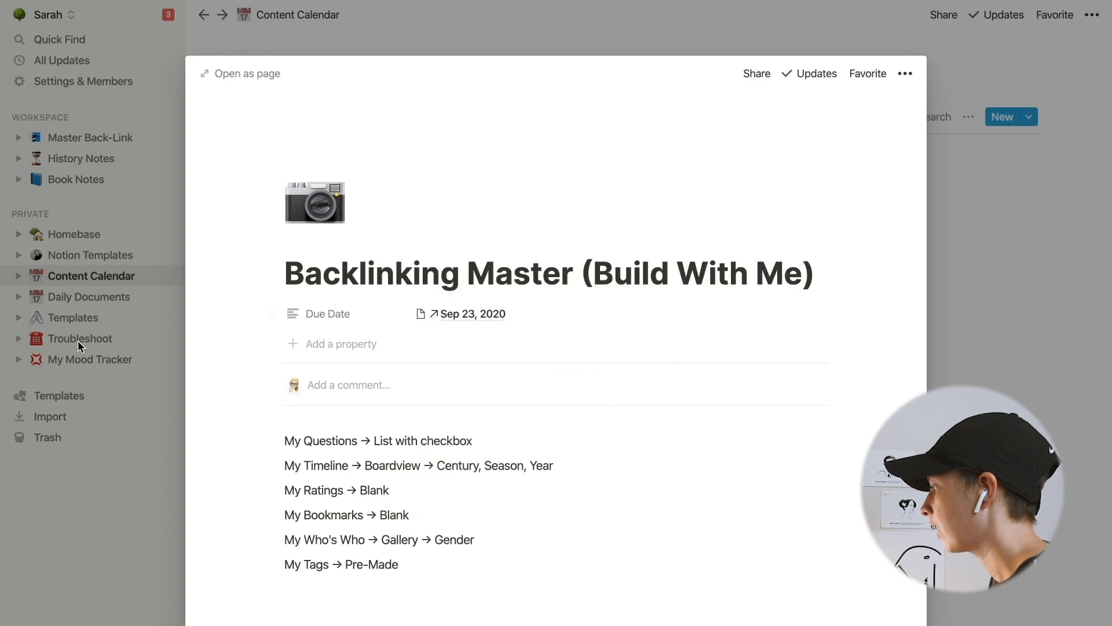
- Toggle the Due Date property's visibility in the Content Calendar list view
left_click(81, 346)
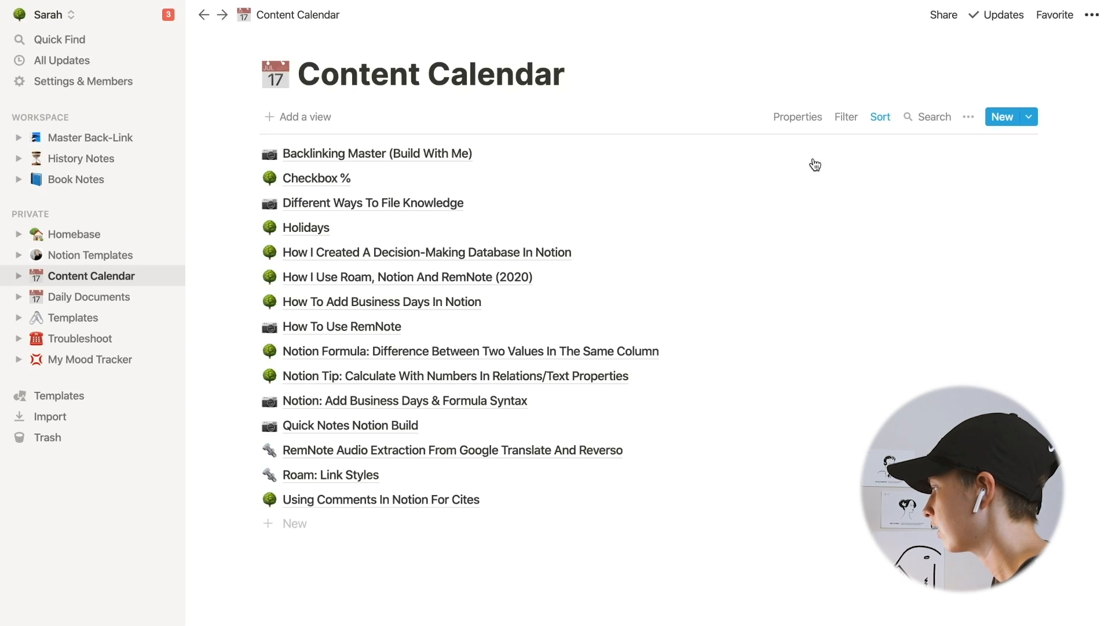
left_click(815, 117)
left_click(929, 176)
left_click(1017, 209)
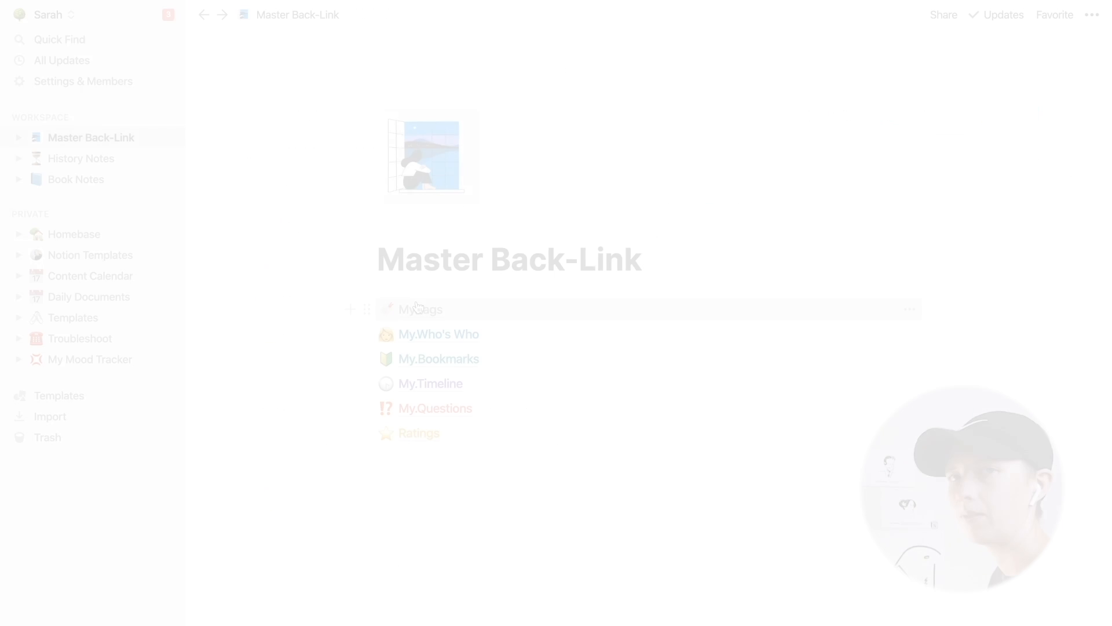
- Open the My.Tags database, add a new column to its table and delete it again
left_click(417, 308)
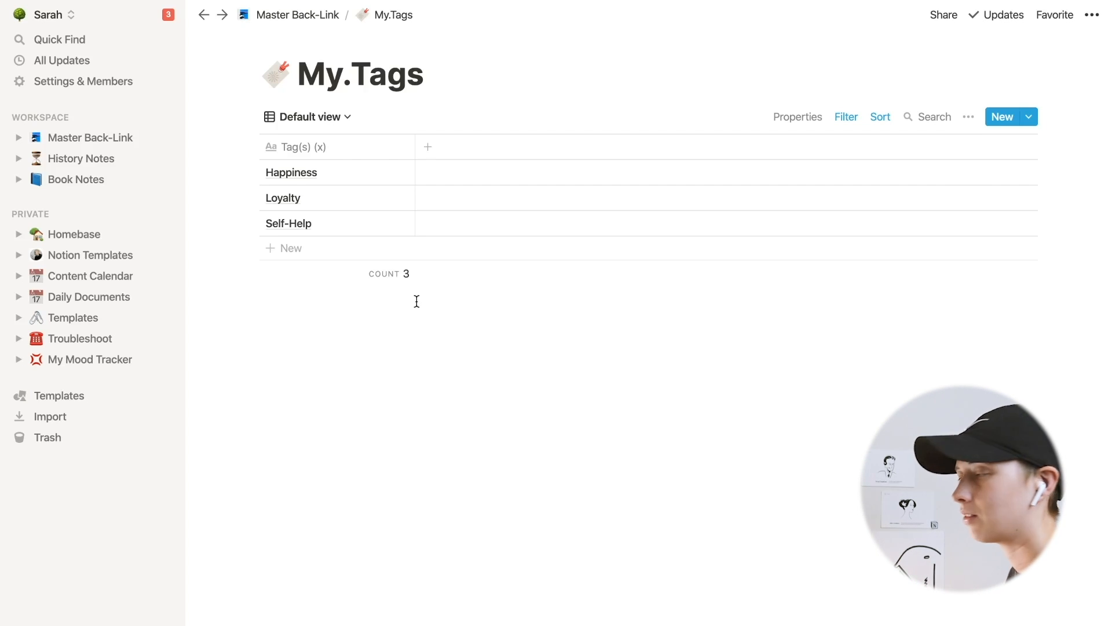
left_click(465, 154)
key("Escape")
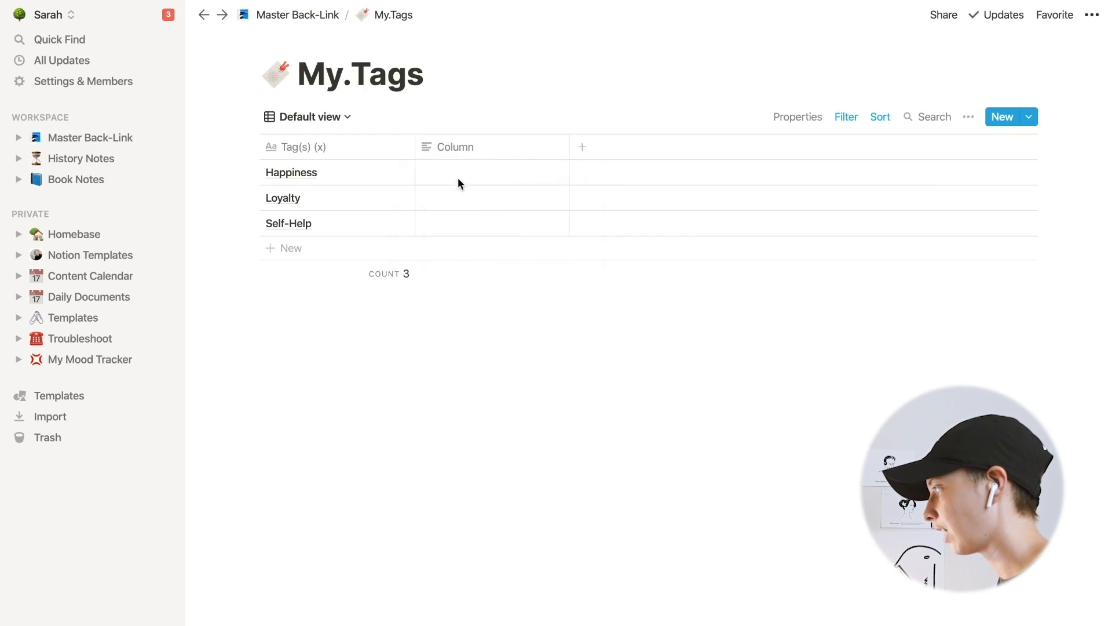
left_click(460, 172)
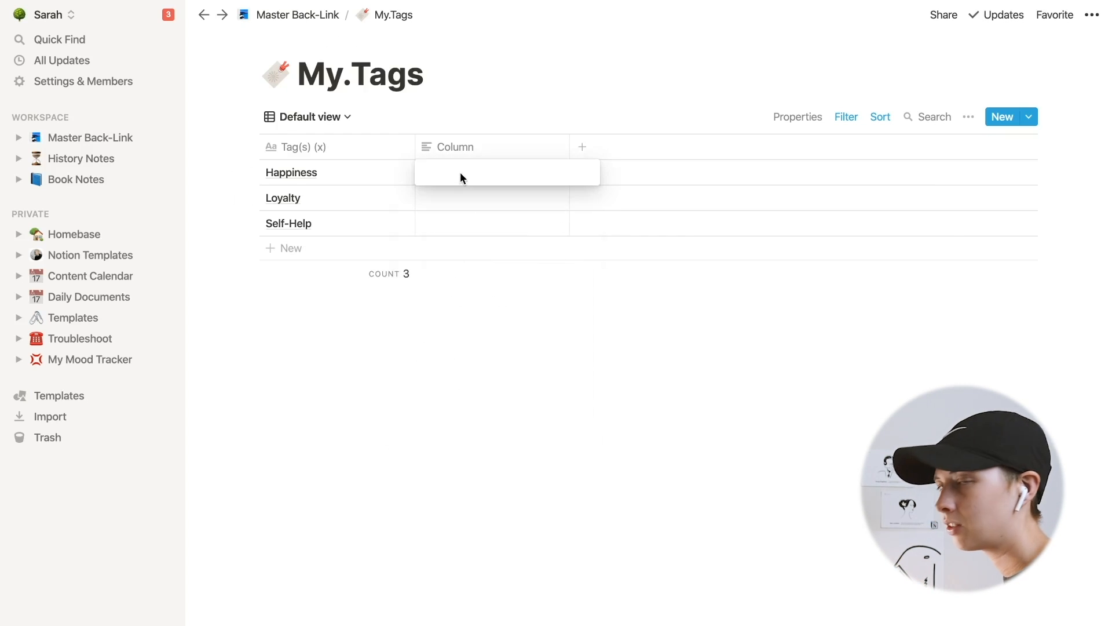
key("Escape")
left_click(474, 148)
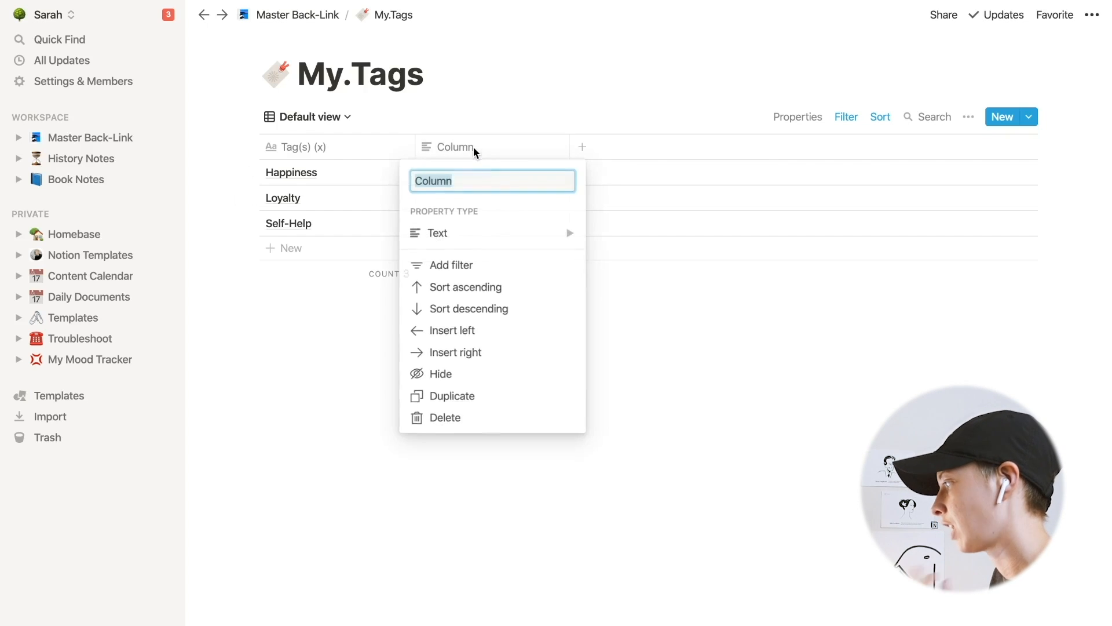
left_click(456, 416)
- Browse the My.Who's Who and Ratings pages under Master Back-Link
left_click(509, 359)
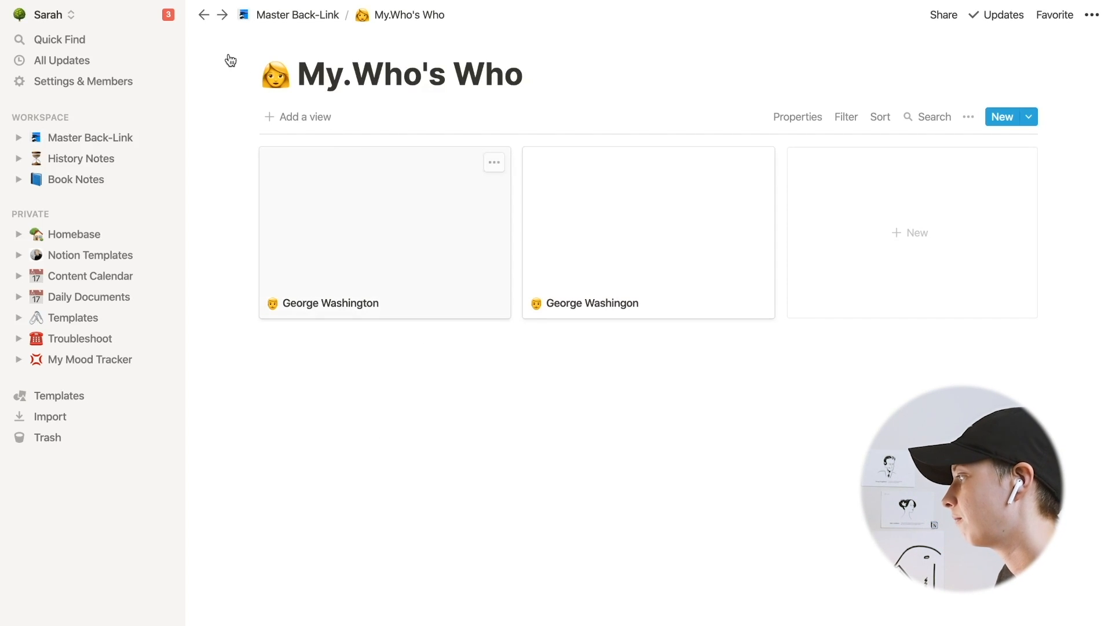
left_click(204, 15)
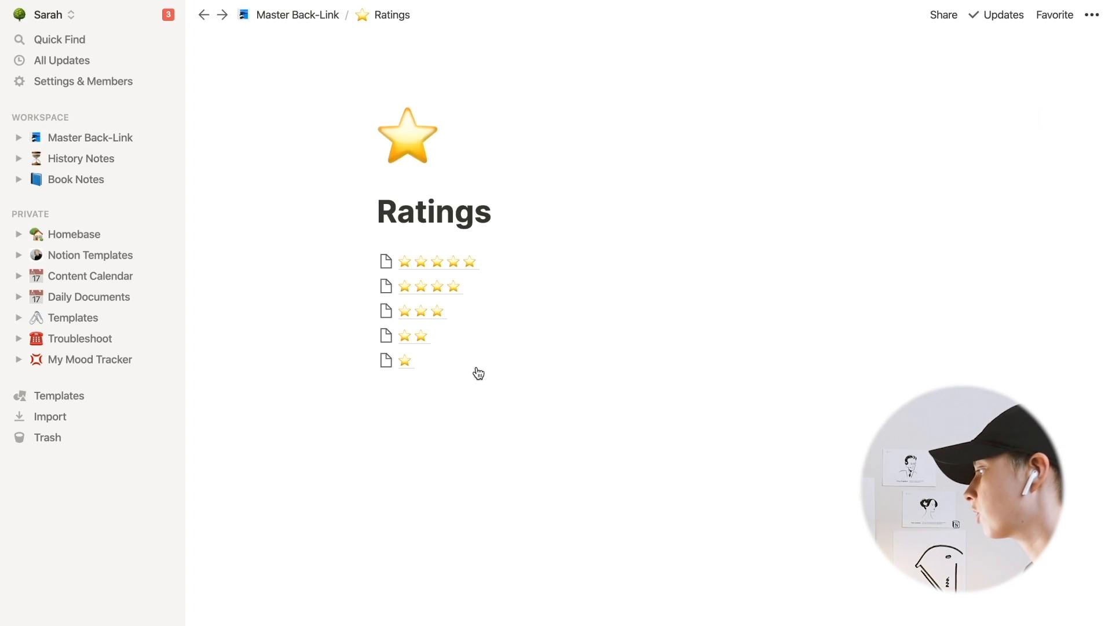